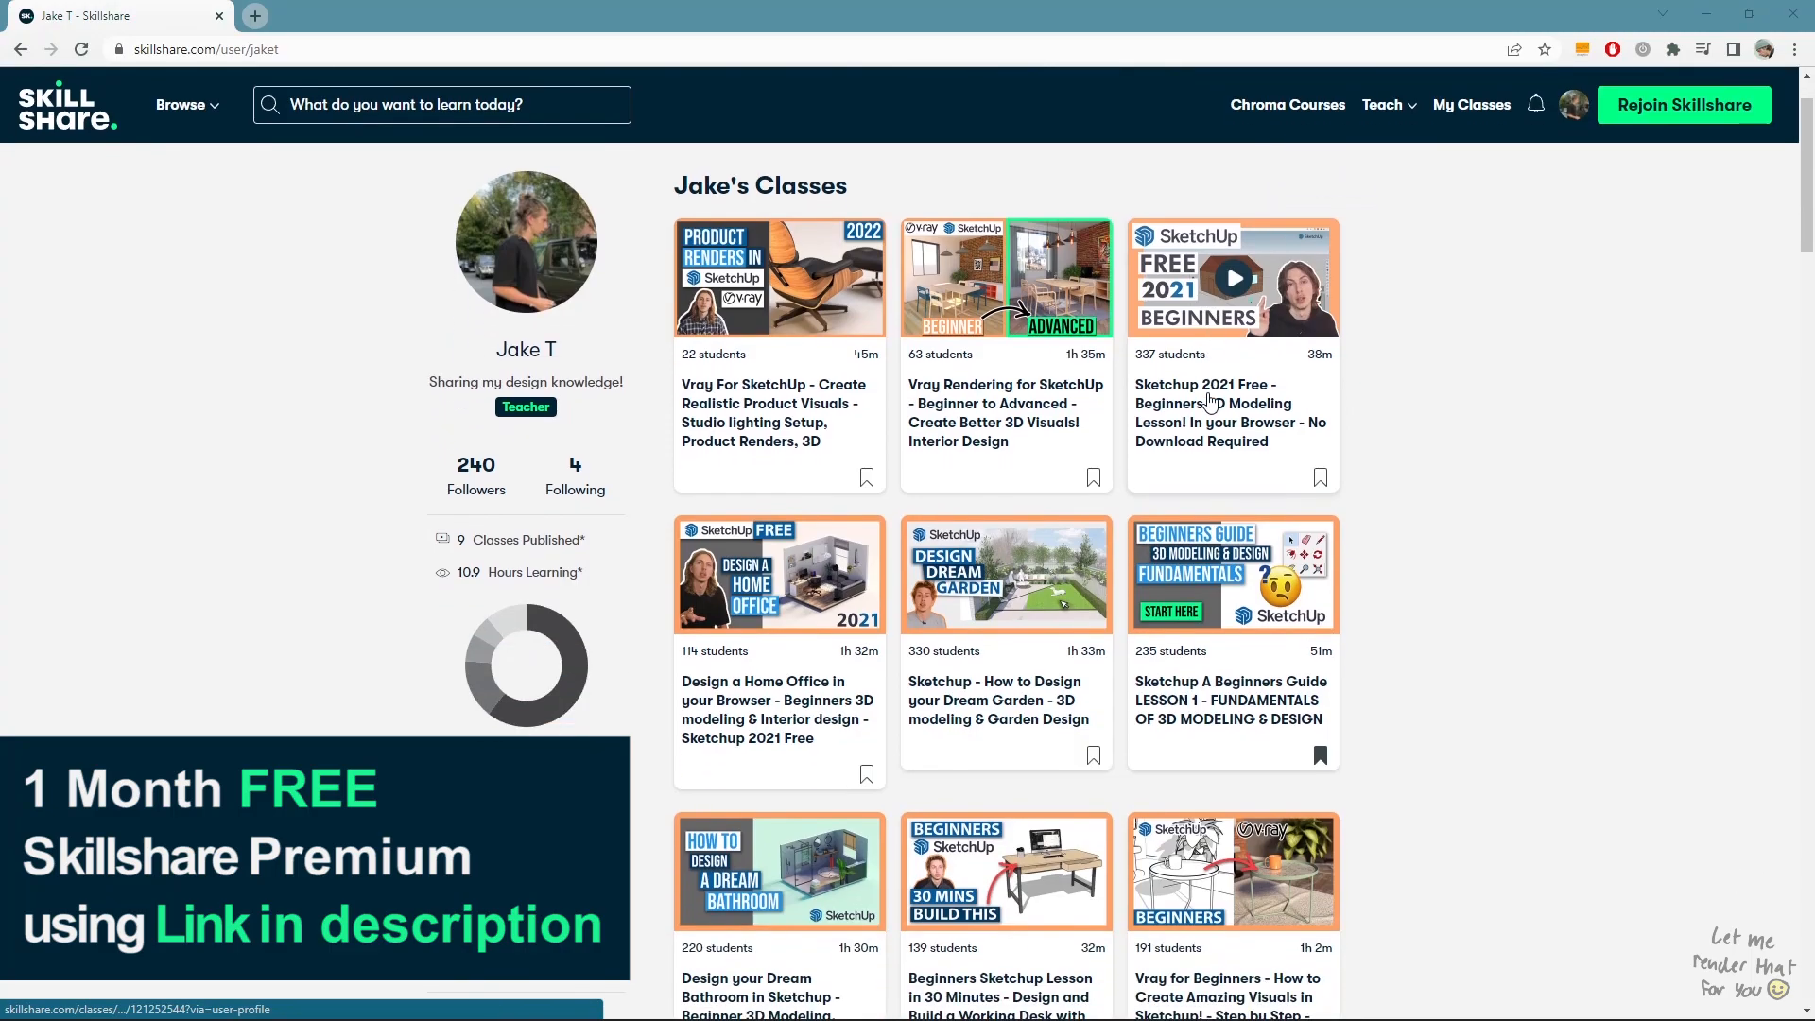
Step: Look through the classes and course descriptions on the Skillshare teacher profile
scroll(1007, 527, "down", 3)
scroll(946, 522, "down", 13)
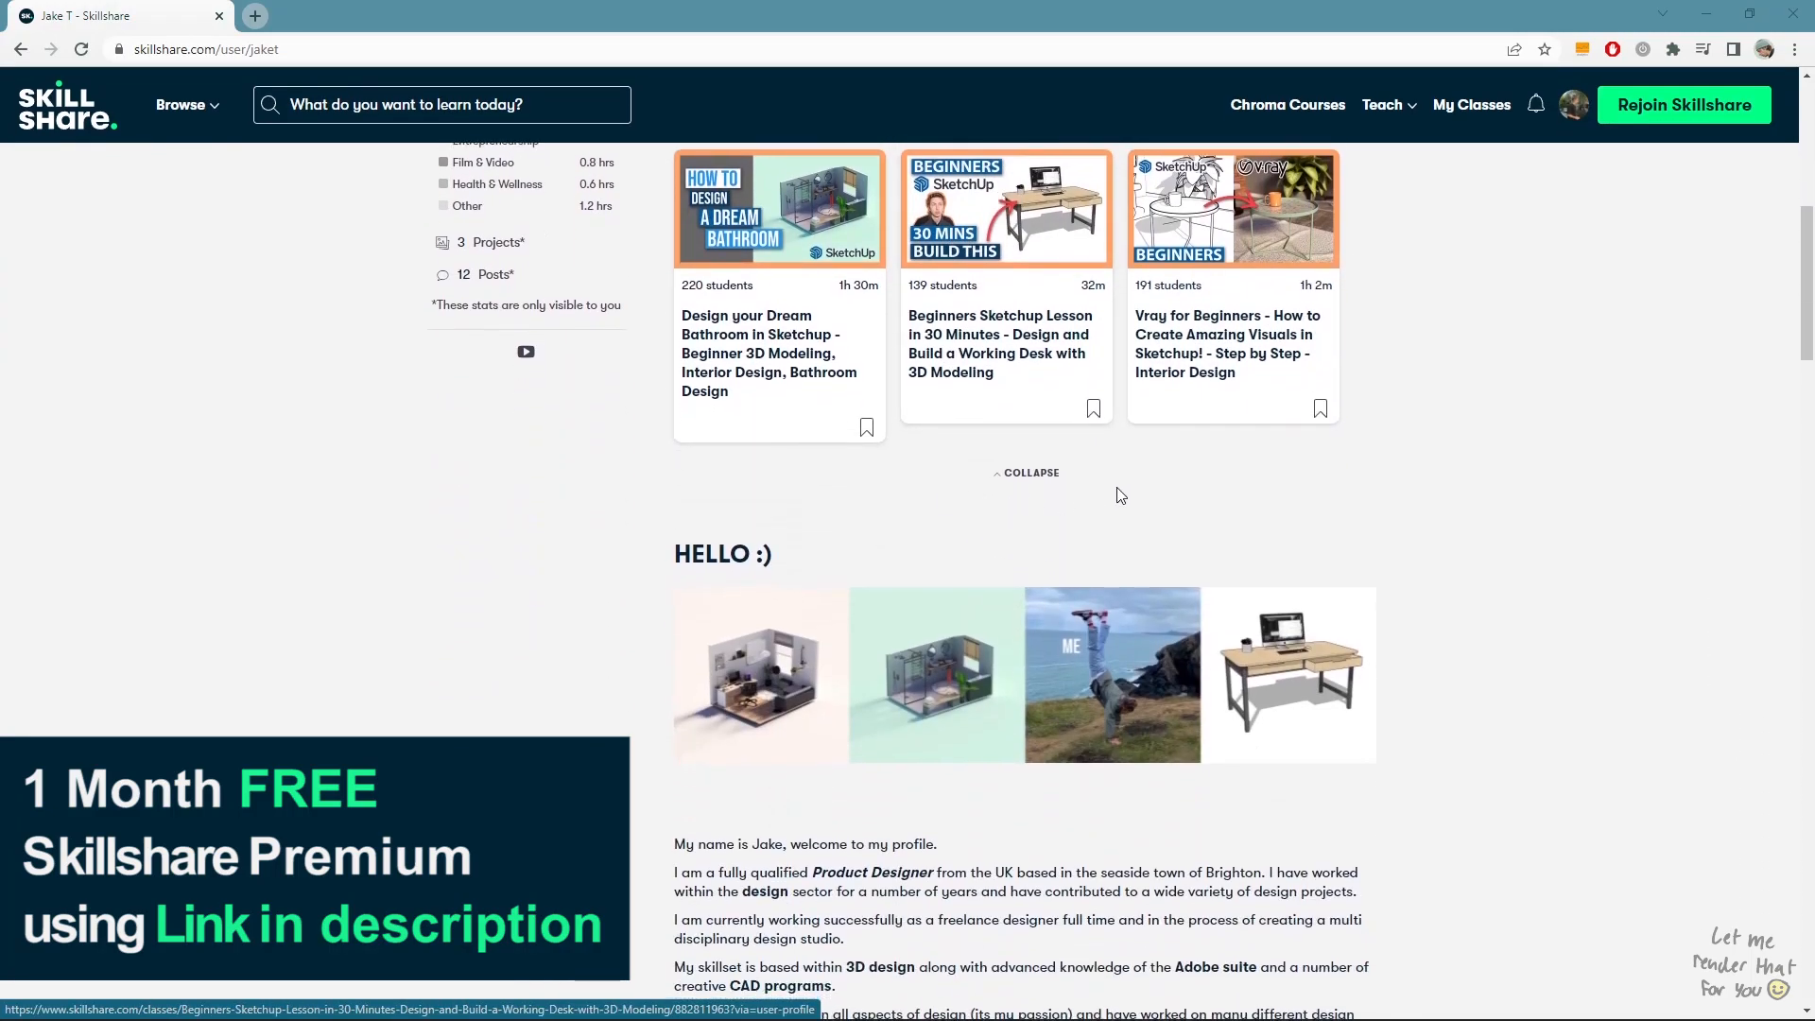
scroll(1196, 540, "down", 11)
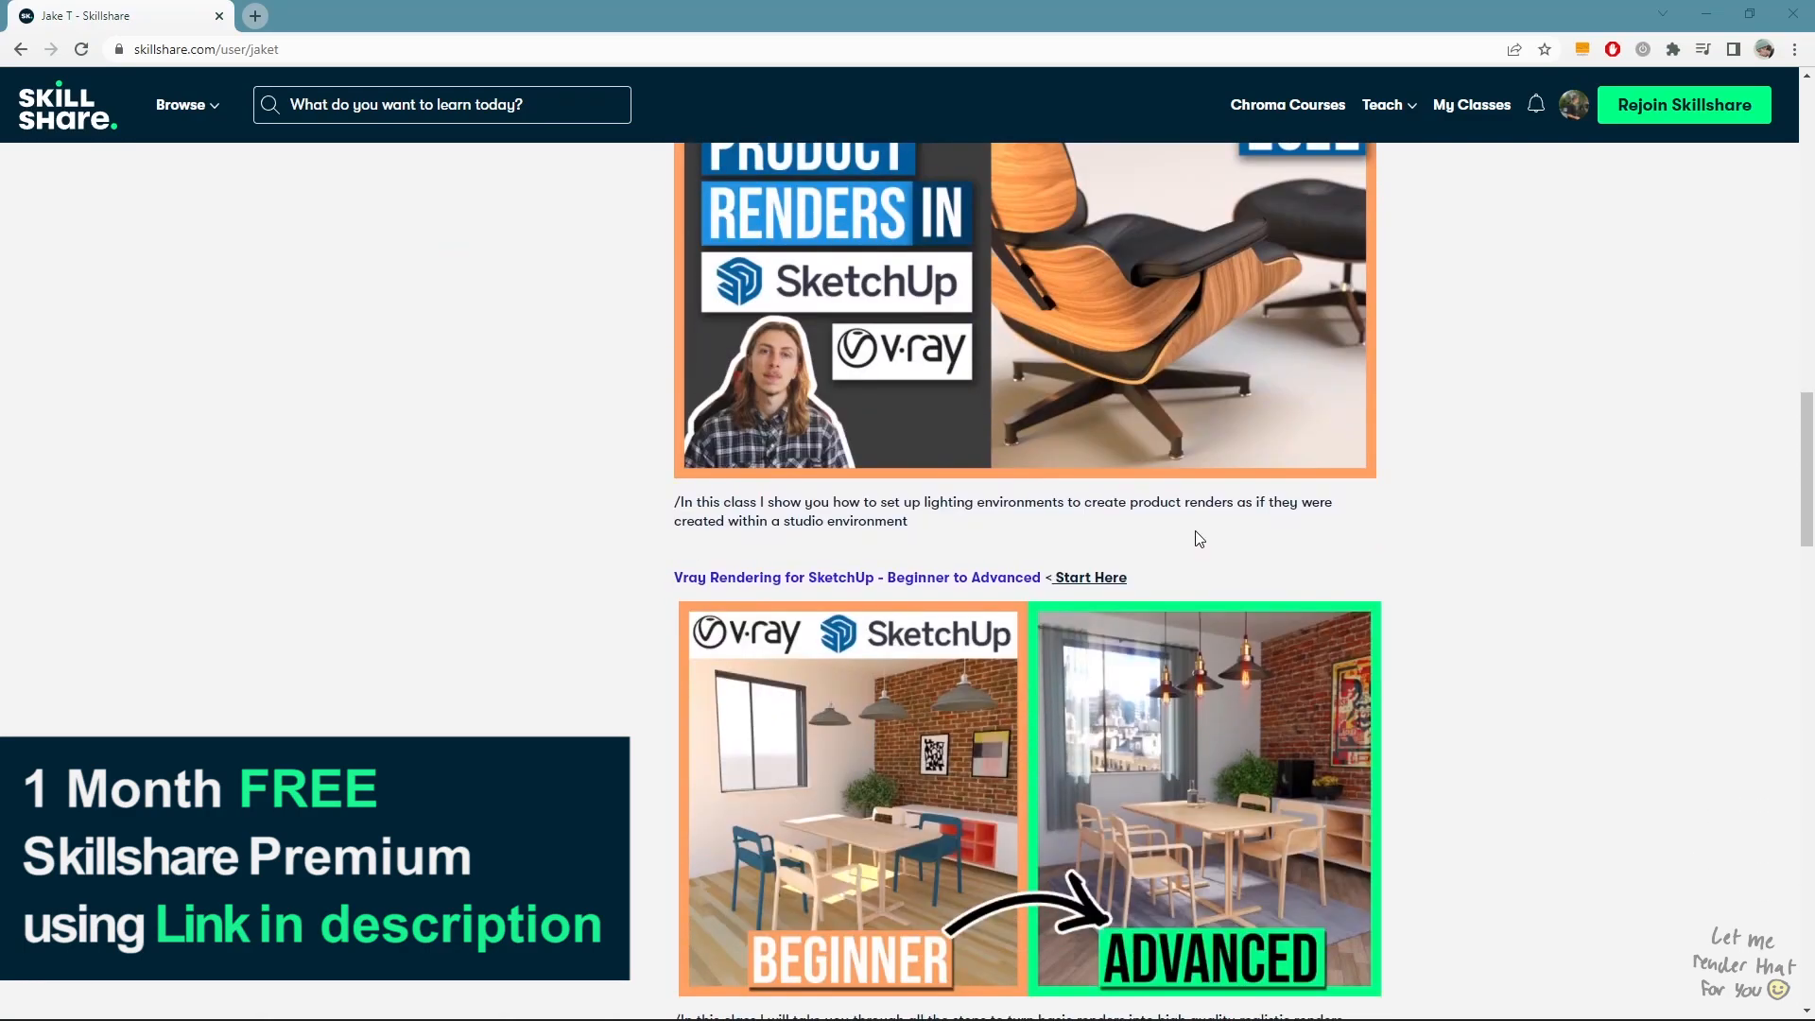
scroll(978, 534, "down", 8)
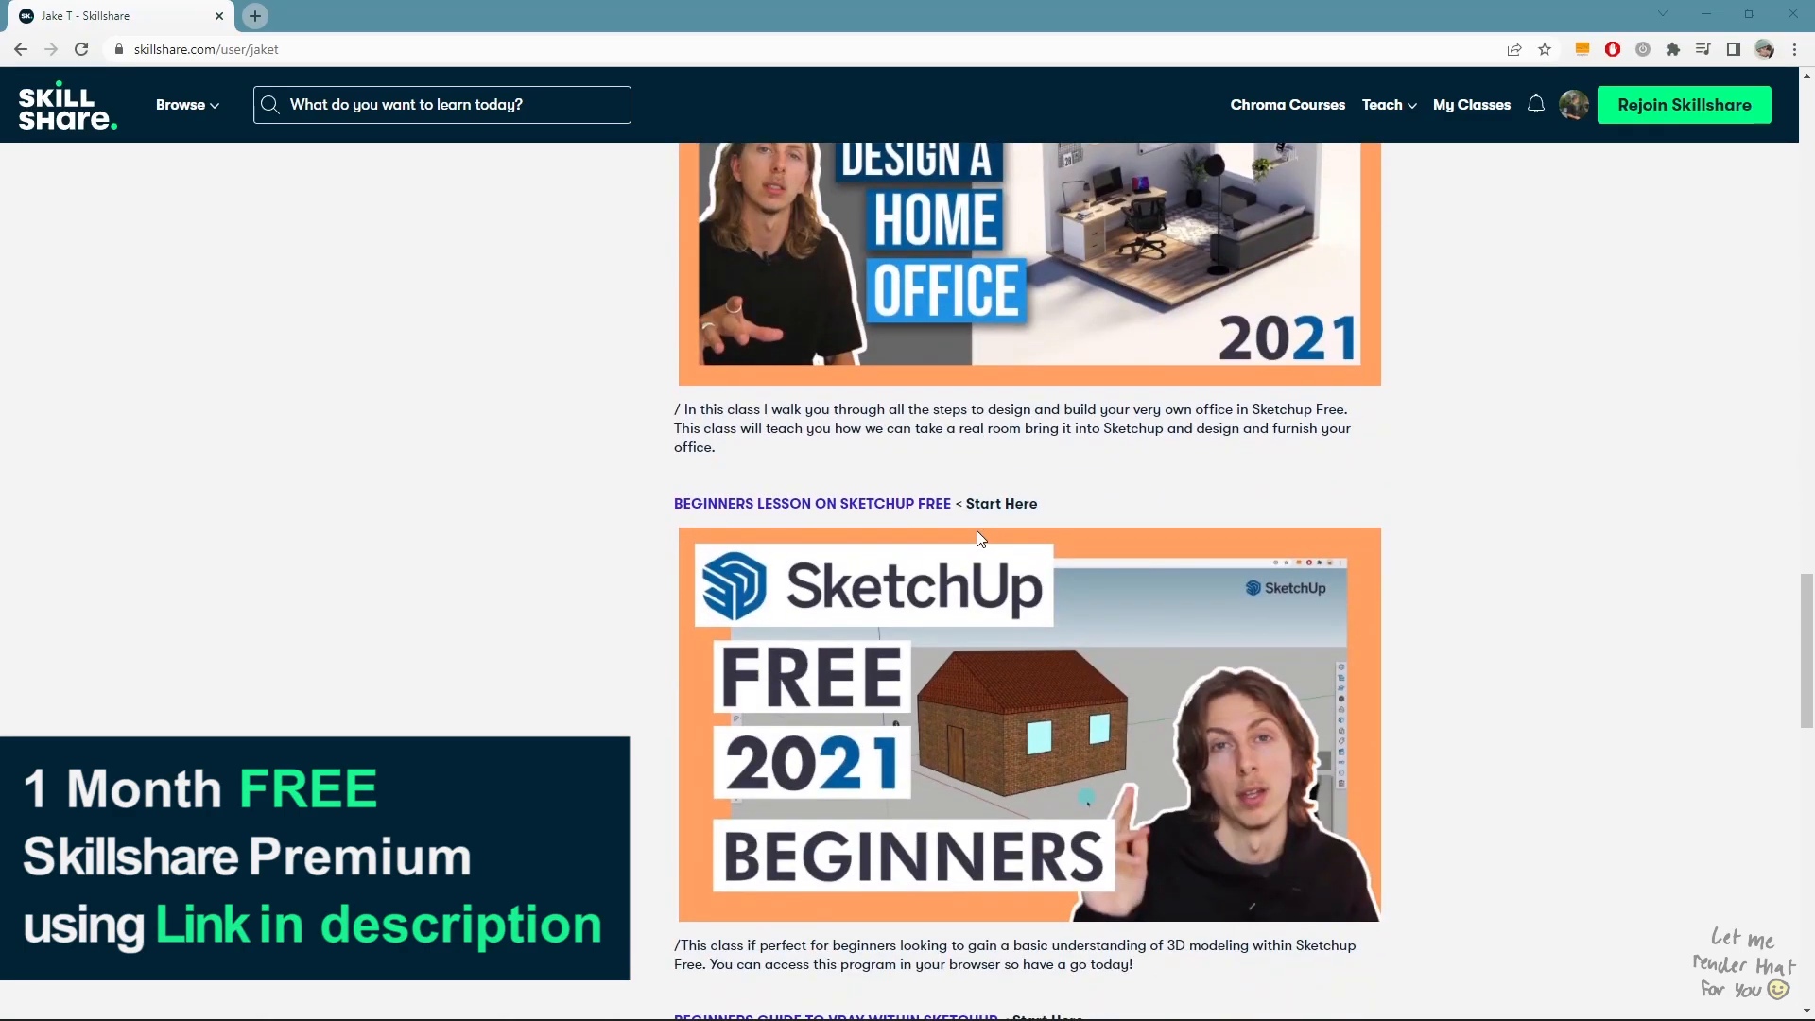
scroll(1087, 622, "up", 3)
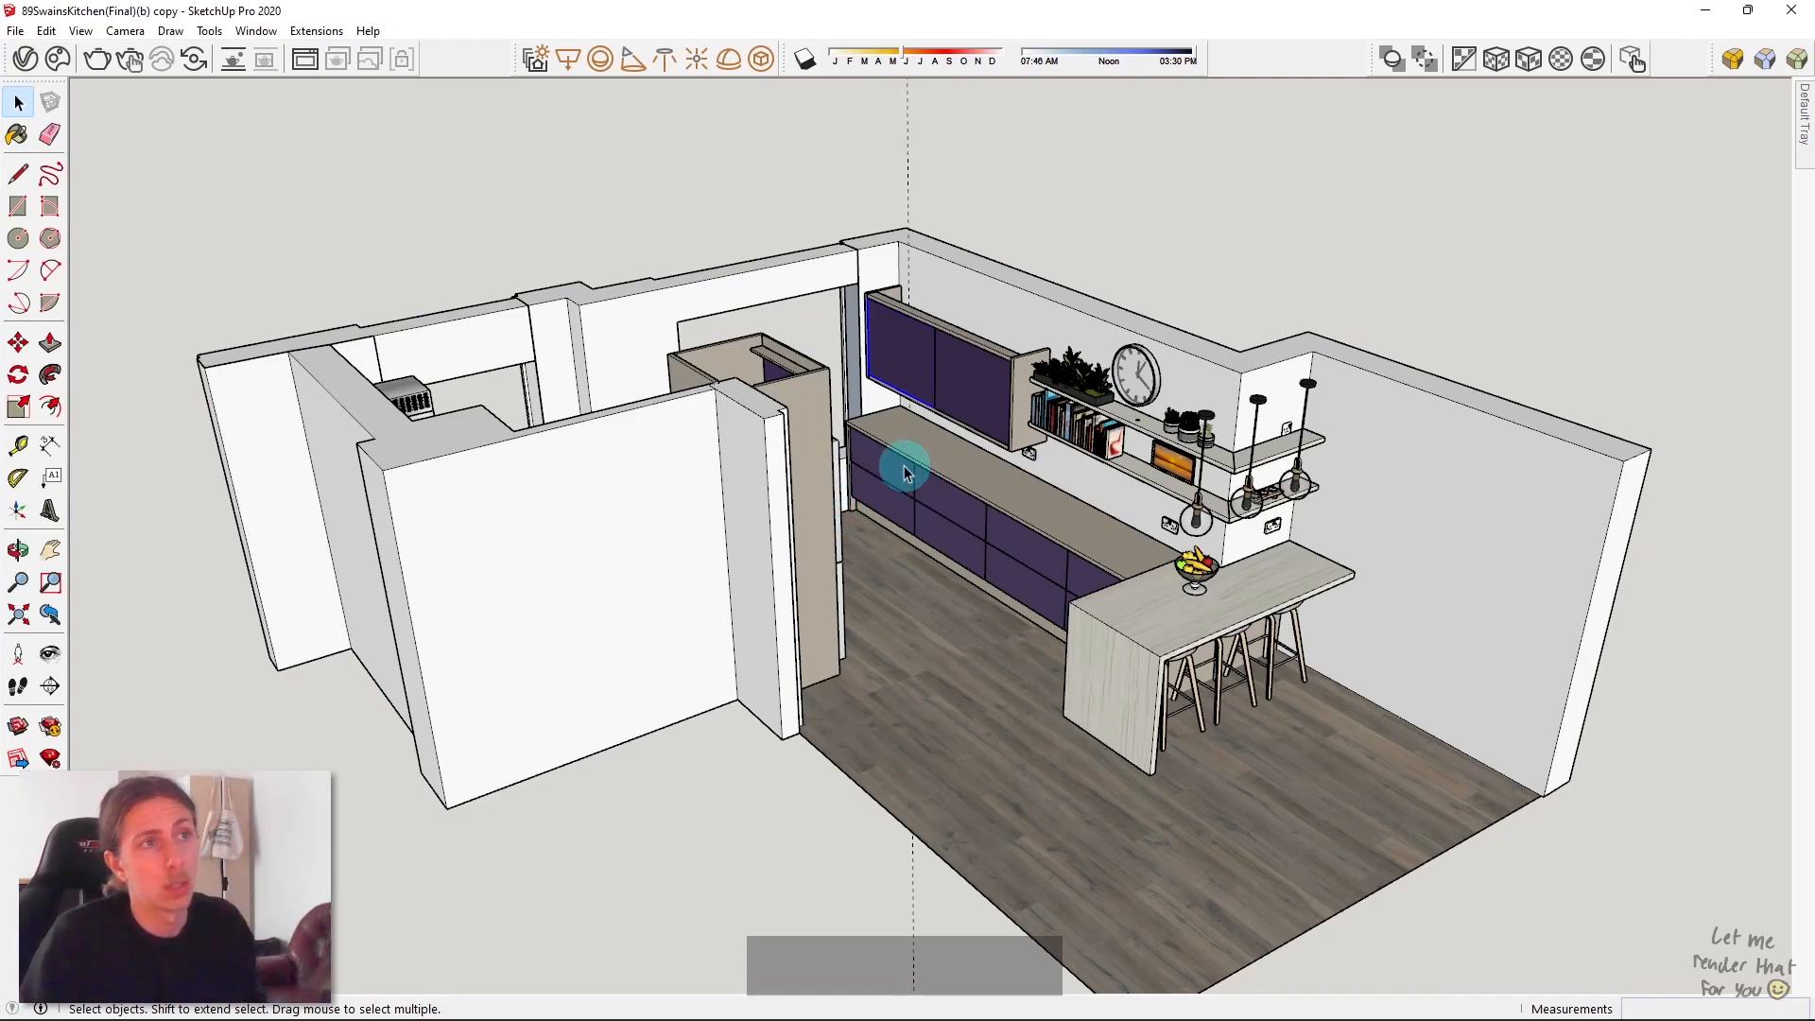
Step: Examine the SketchUp kitchen model's cabinets, wall shelves and breakfast bar from several angles
middle_click_drag(1080, 421, 539, 733)
scroll(1162, 394, "up", 5)
middle_click_drag(1115, 442, 1044, 235)
scroll(790, 510, "down", 5)
middle_click_drag(676, 567, 897, 645)
scroll(1049, 691, "up", 4)
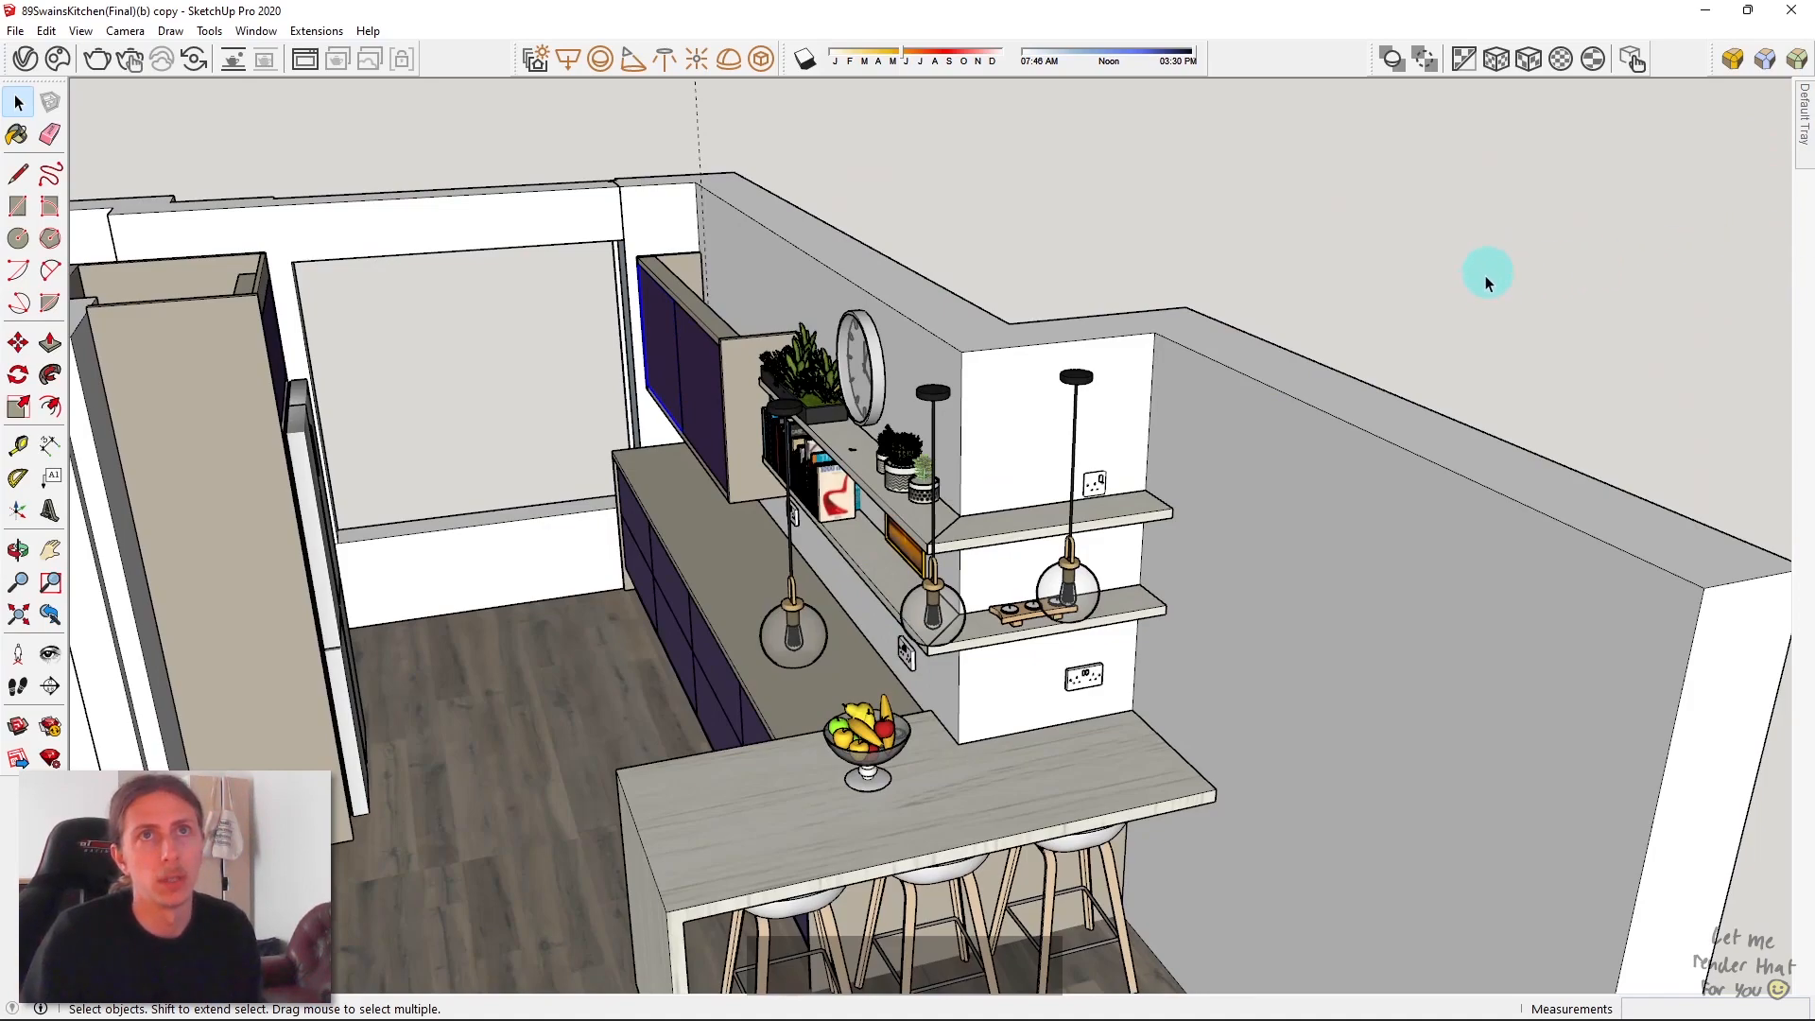
Step: Apply a plain white-background style from the Default Styles collection to the kitchen model
left_click(1803, 136)
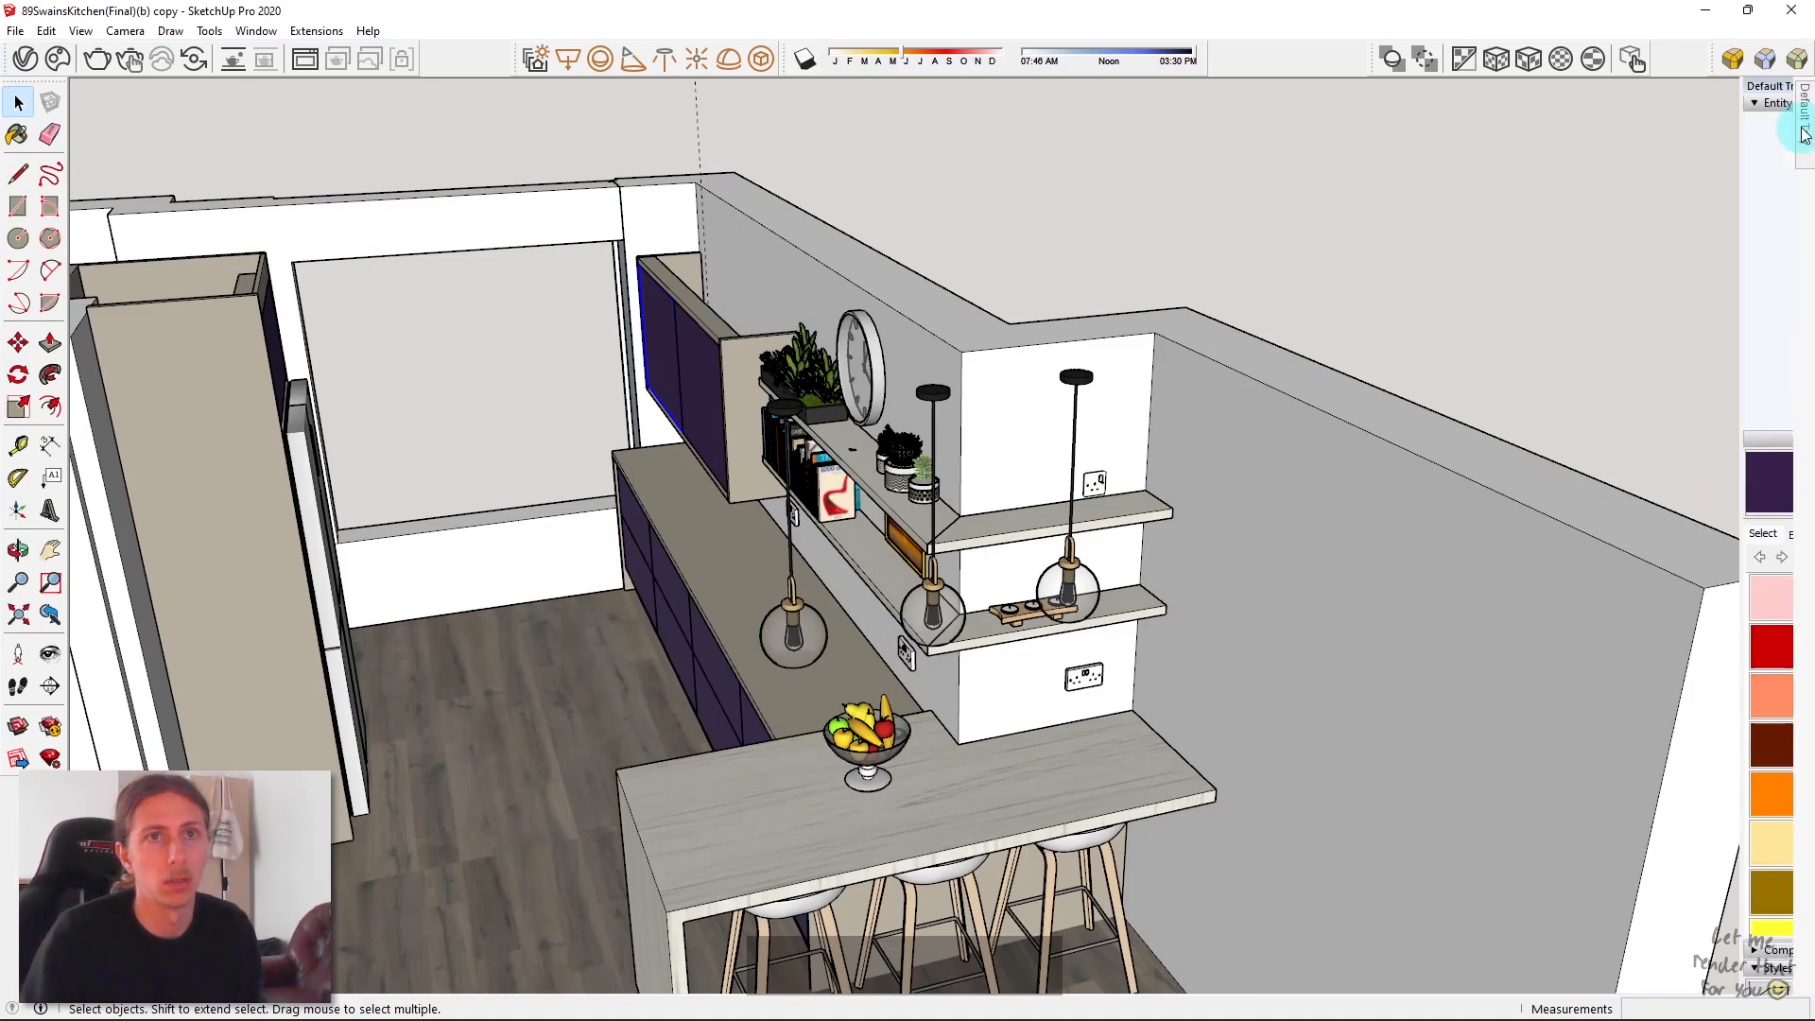
scroll(1645, 661, "down", 5)
scroll(1597, 571, "down", 10)
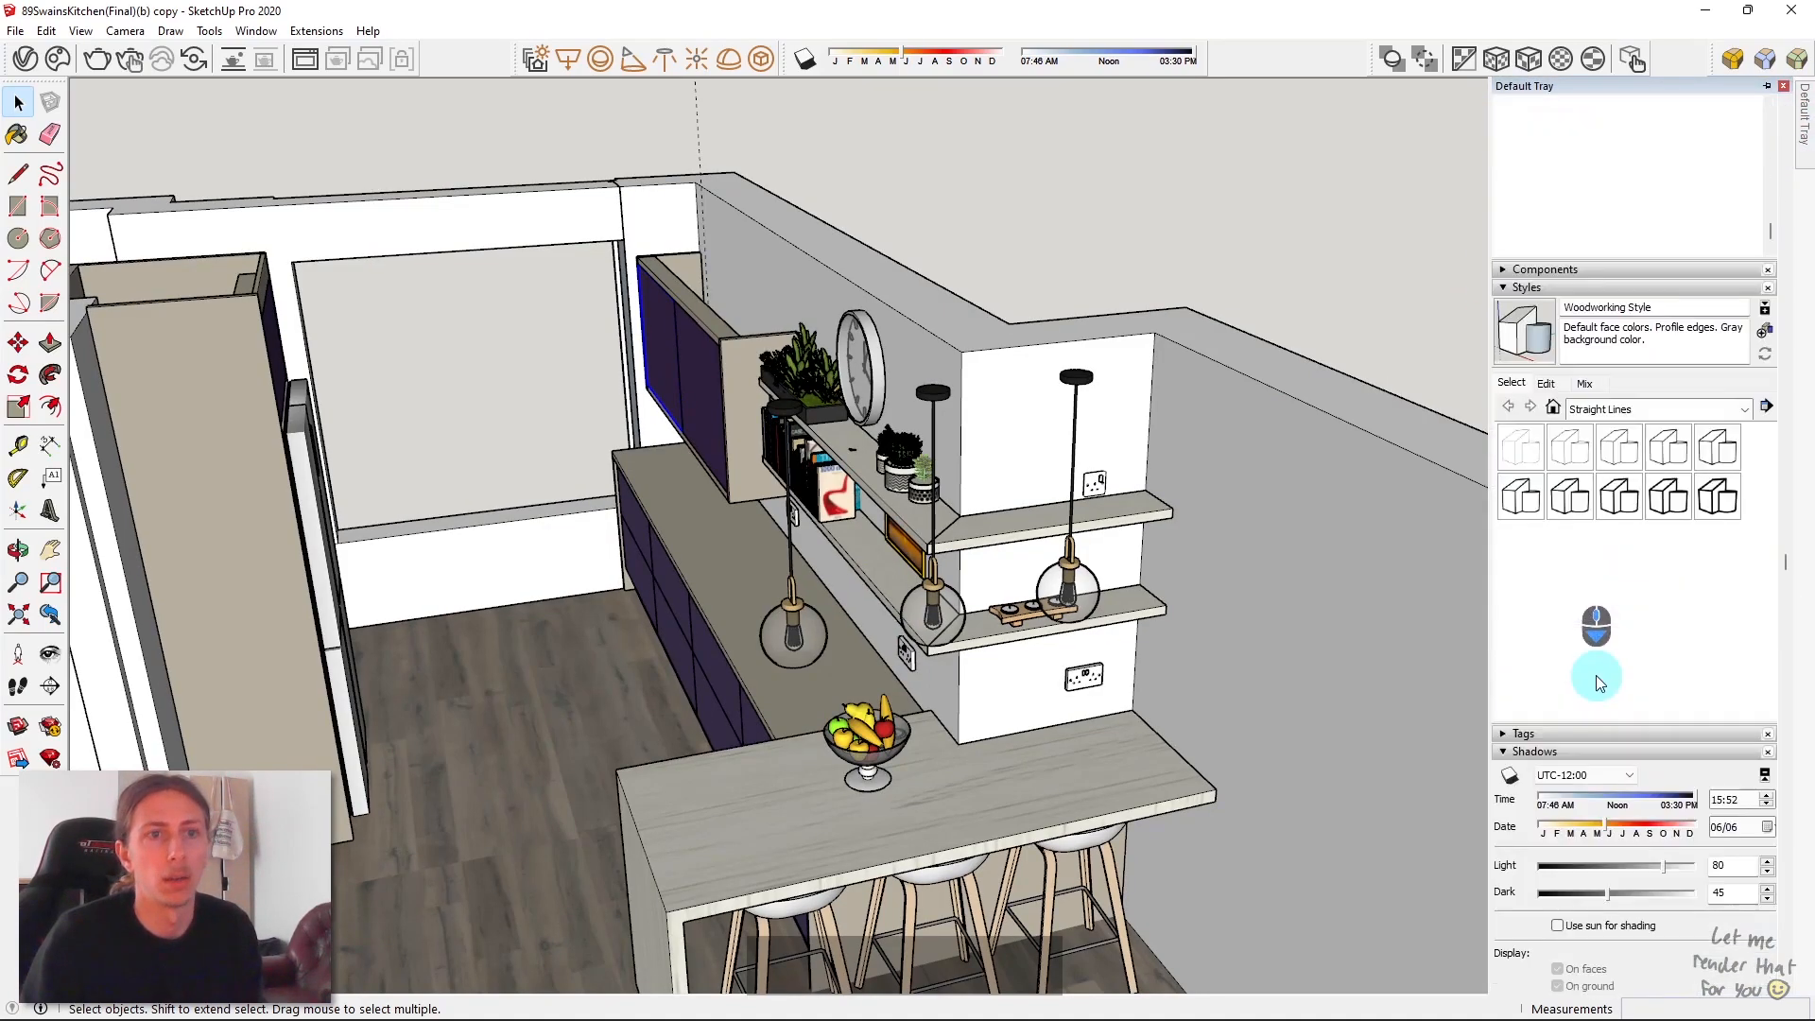
left_click(1510, 384)
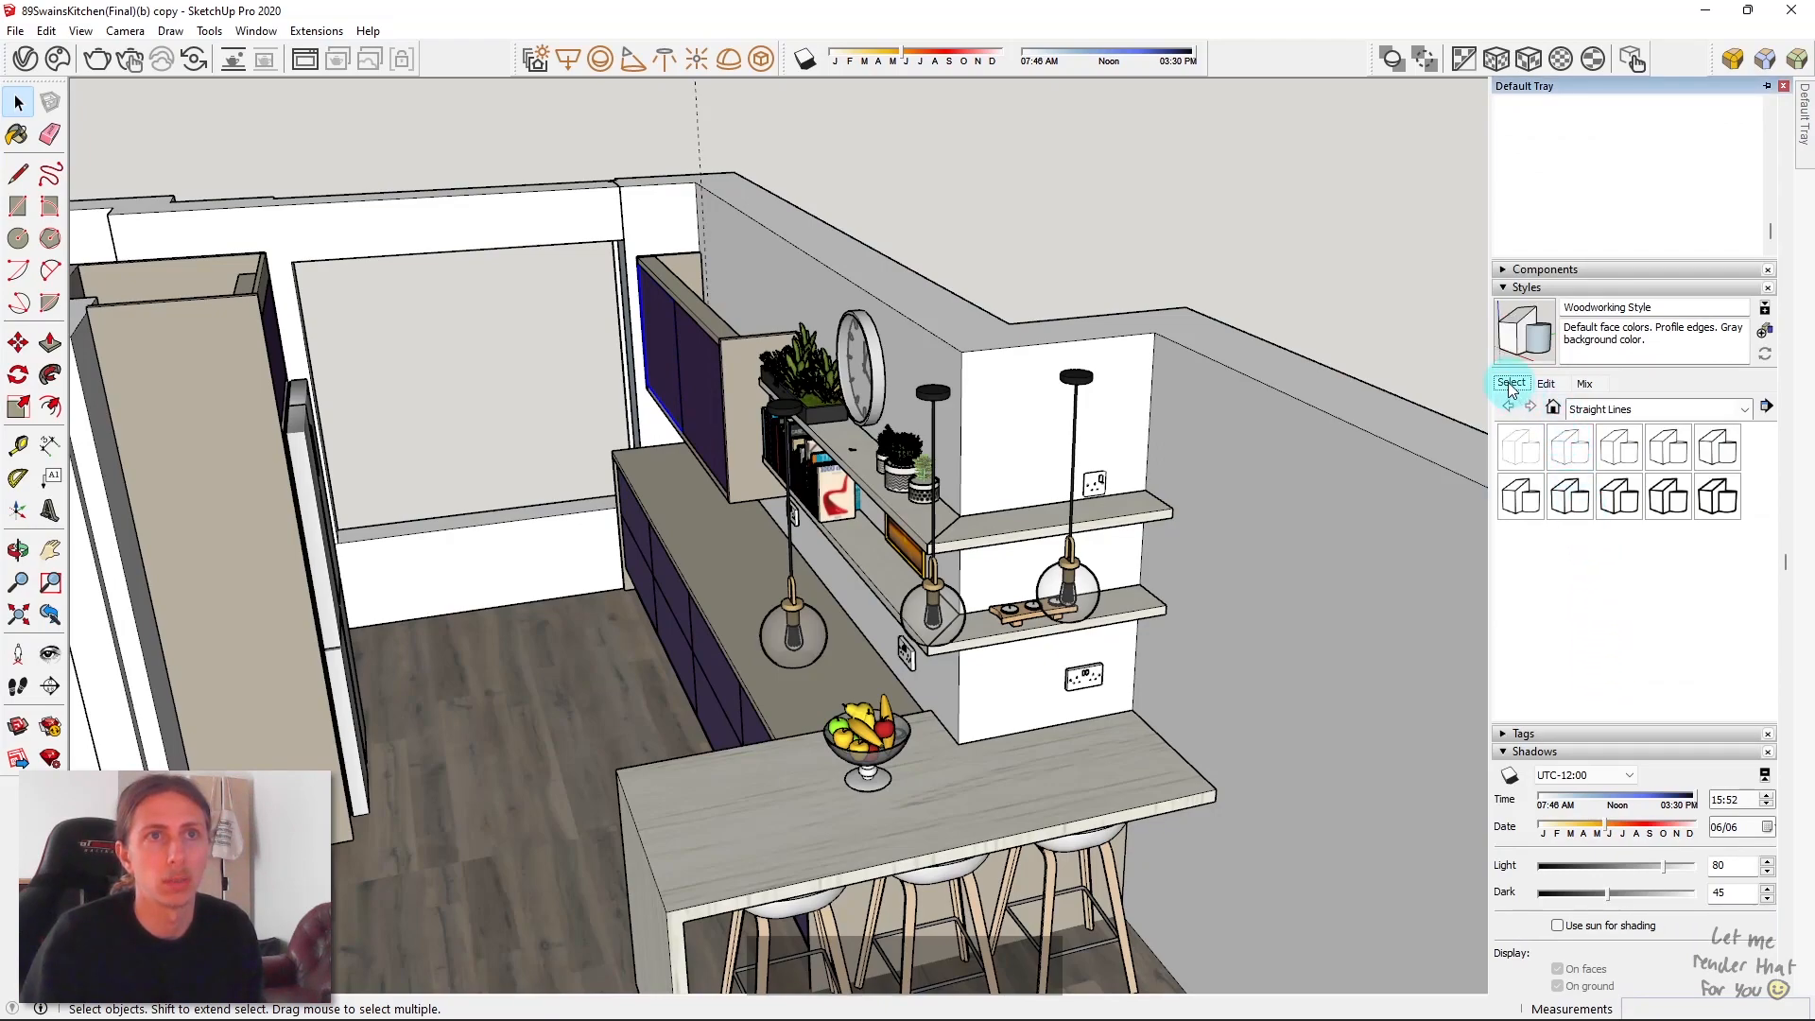
left_click(1547, 384)
left_click(1510, 383)
left_click(1607, 408)
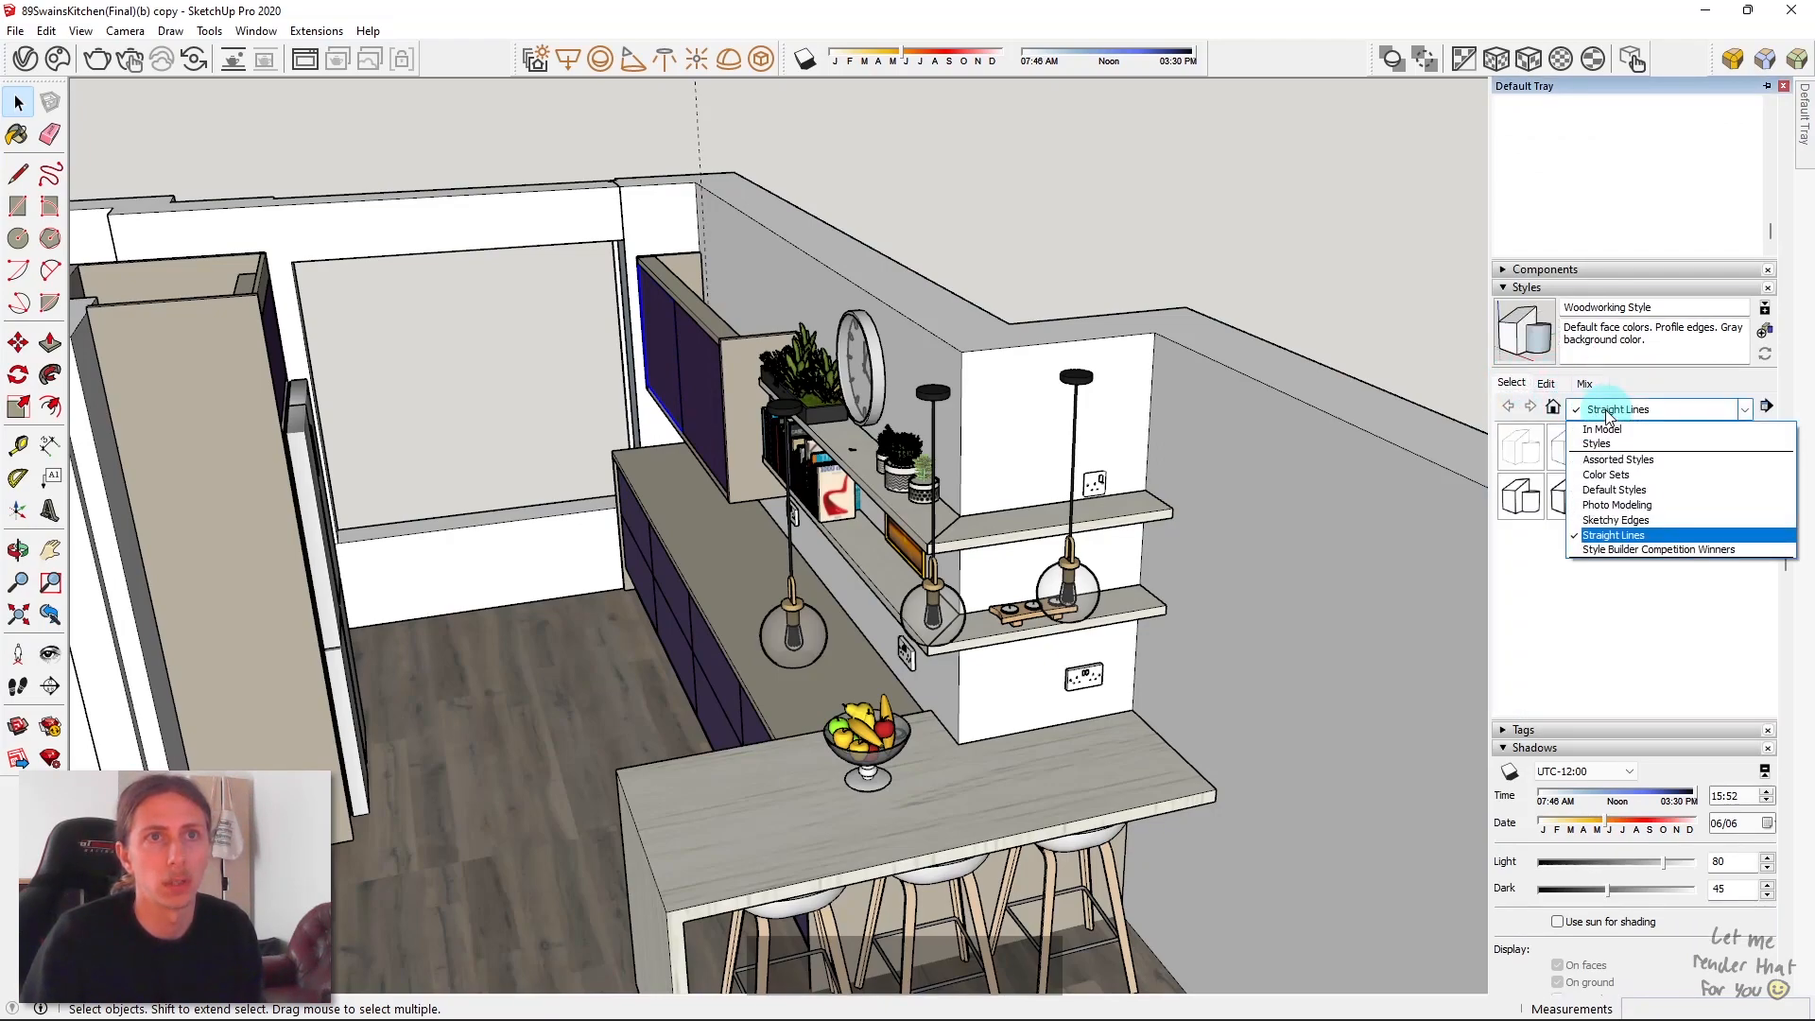
left_click(1614, 490)
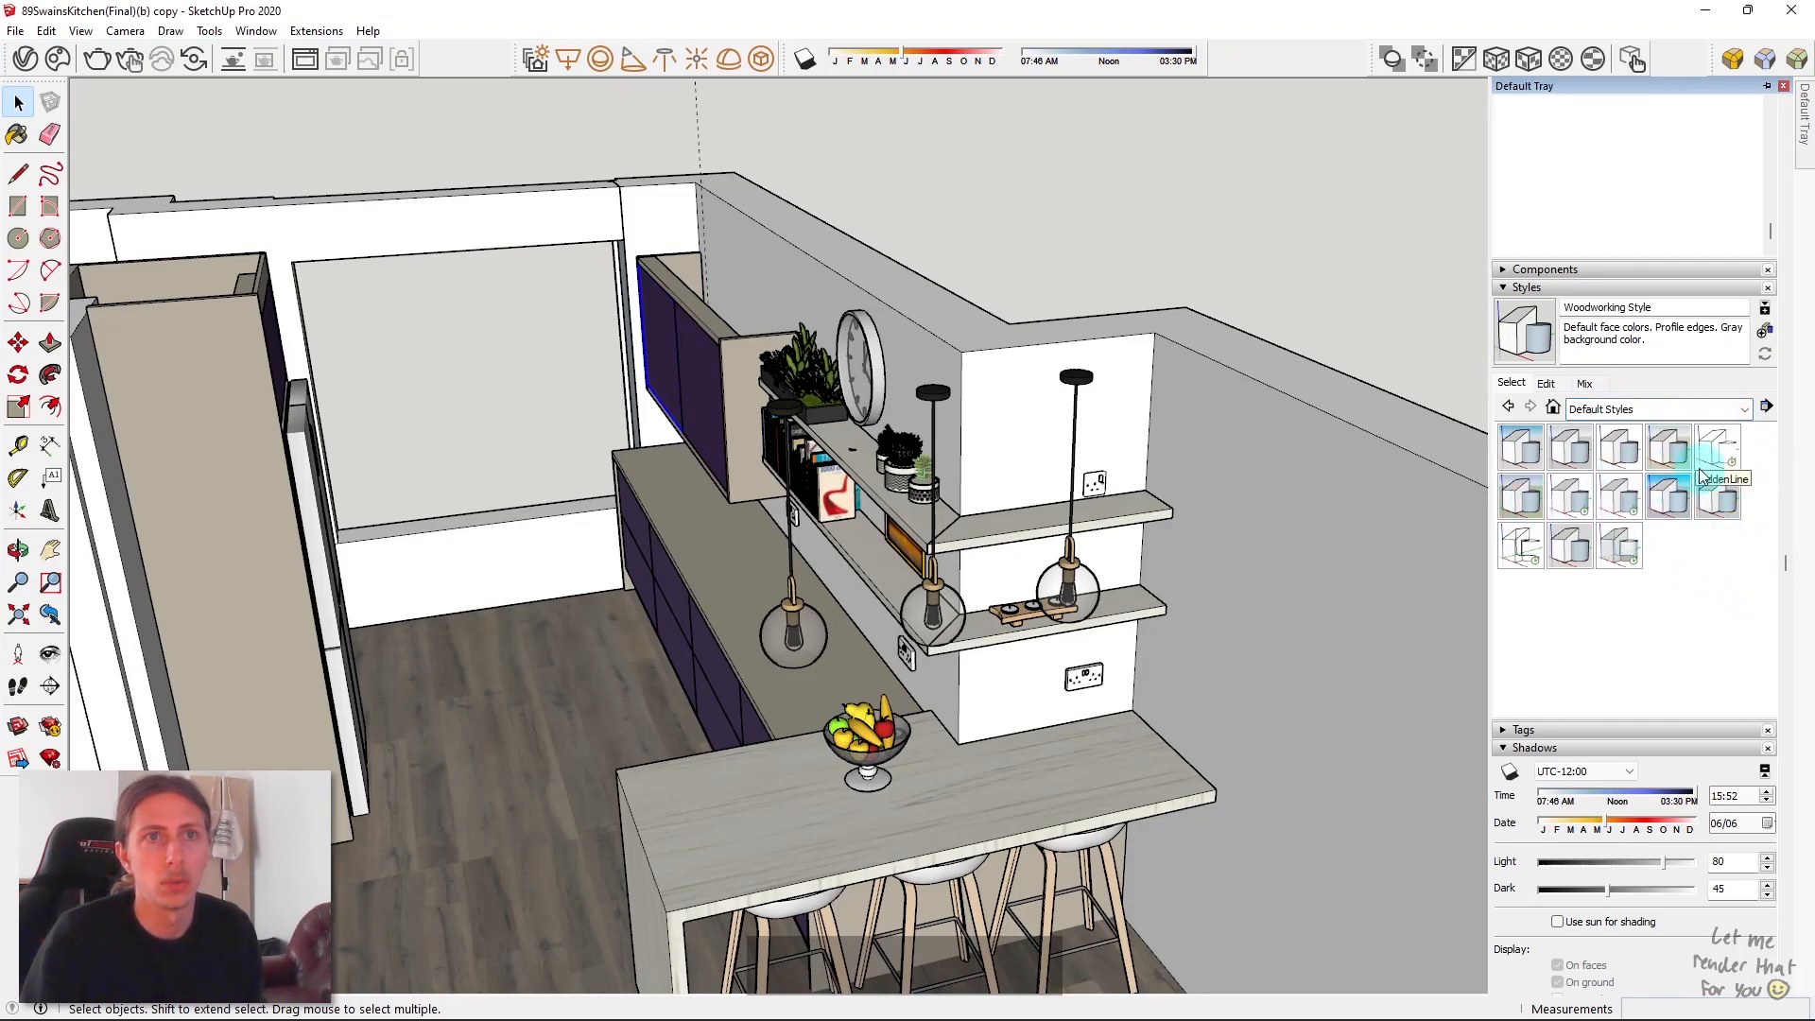
left_click(1633, 507)
Step: Inspect the kitchen overall and the planter and books on the wall shelves close up
mouse_move(830, 595)
middle_mouse_down()
mouse_move(912, 581)
mouse_move(1079, 605)
mouse_move(1425, 512)
mouse_move(1081, 645)
mouse_move(980, 558)
middle_mouse_up()
scroll(912, 406, "down", 4)
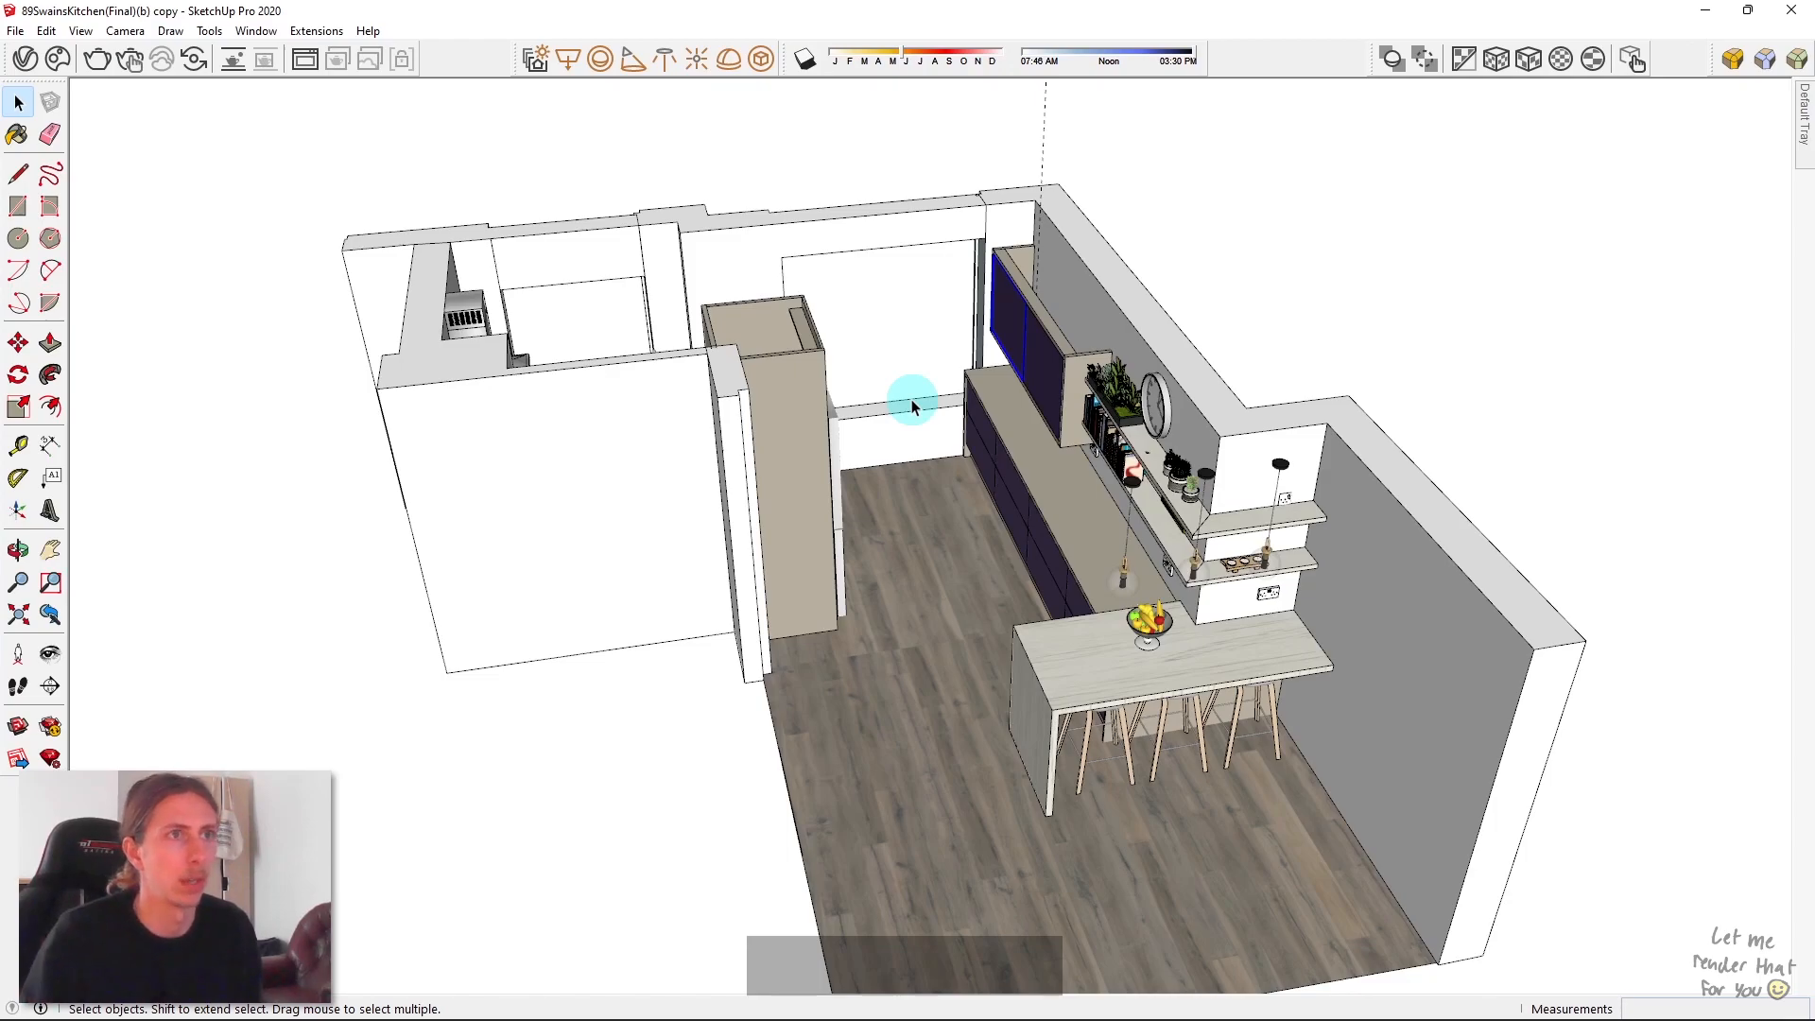
scroll(1122, 339, "up", 6)
middle_click_drag(1138, 378, 1040, 350)
scroll(945, 340, "up", 8)
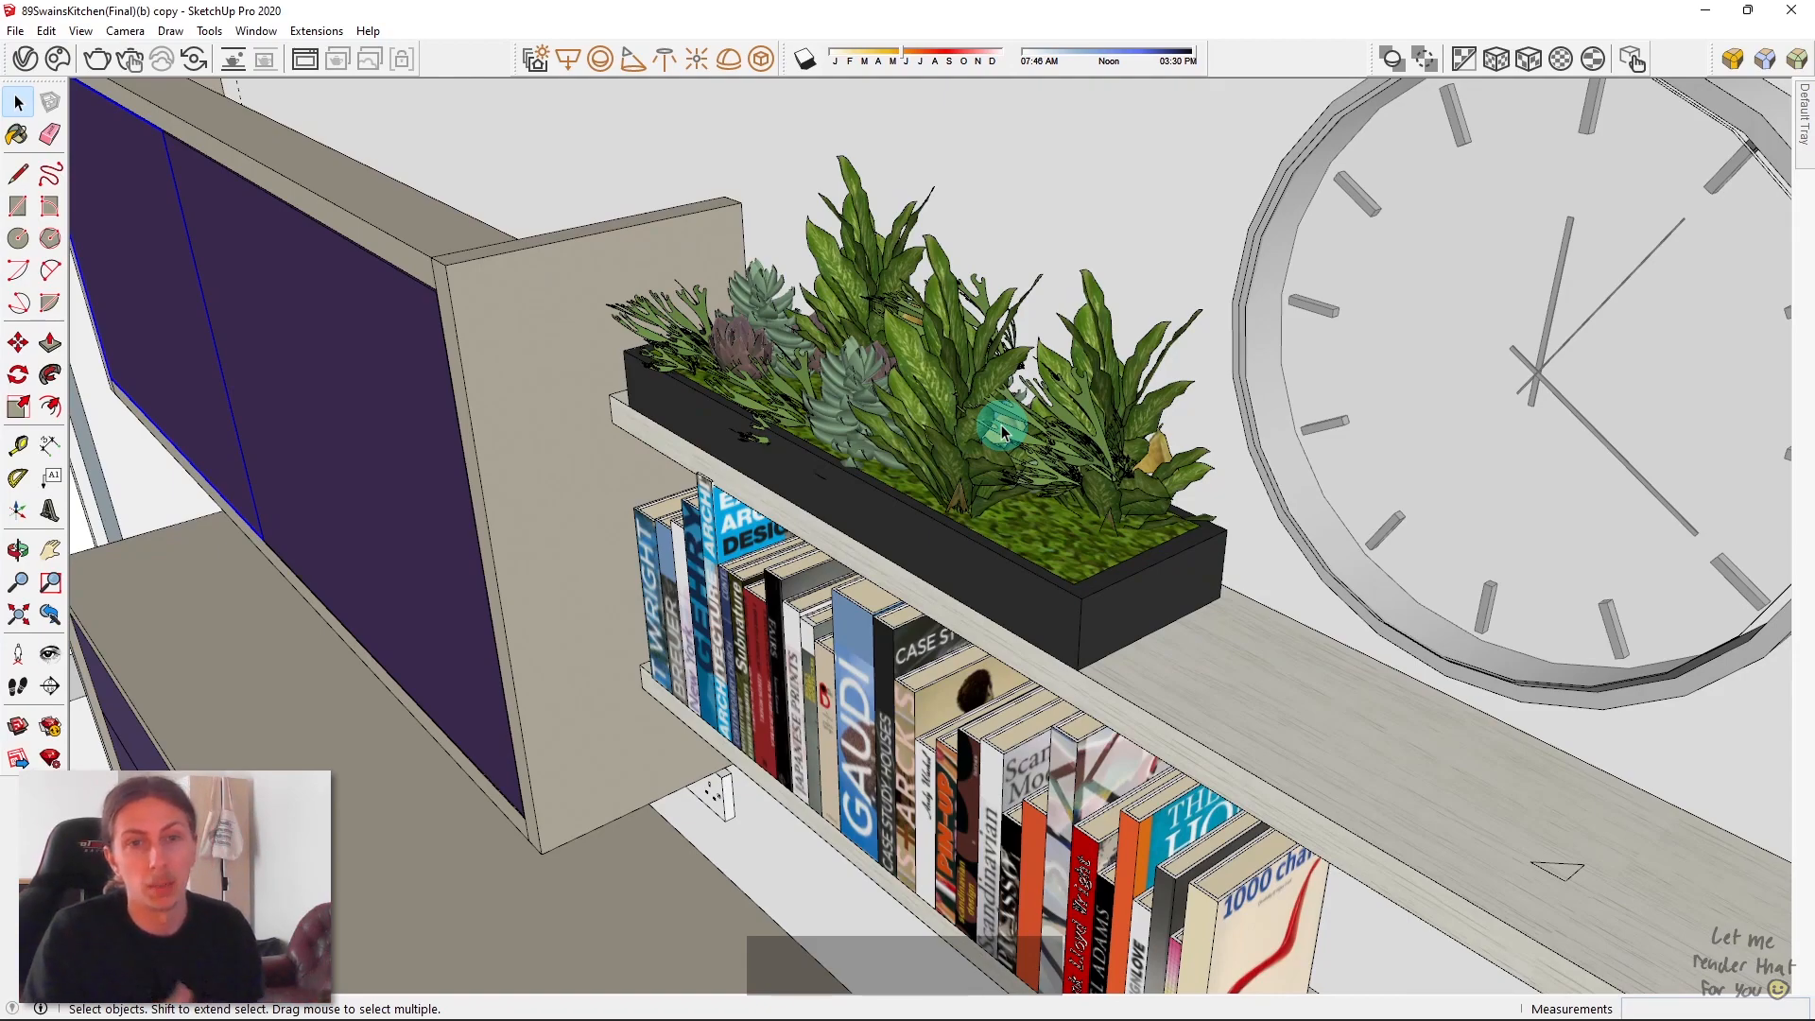
middle_click_drag(1004, 433, 1365, 433)
Step: Examine the outer walls, fridge, range cooker, extractor hood and pendant lights from different sides
scroll(1364, 434, "down", 5)
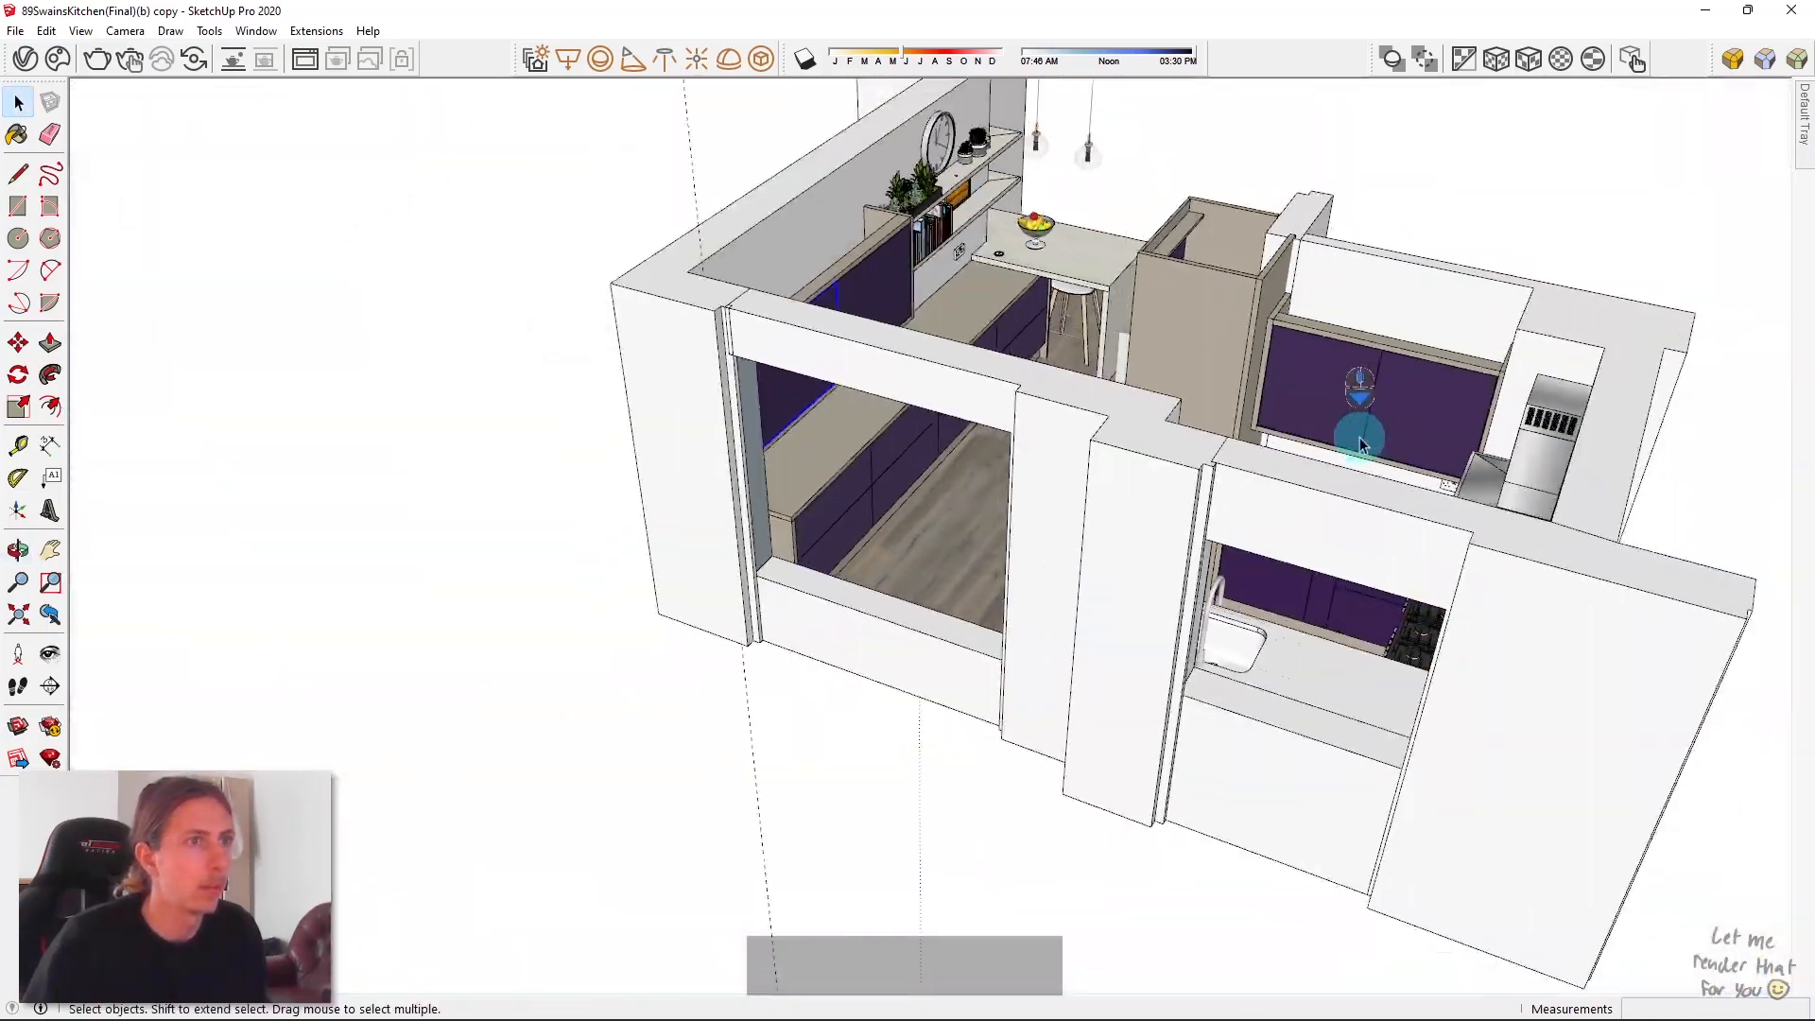
middle_click_drag(904, 558, 1138, 406)
scroll(1045, 512, "up", 5)
scroll(1045, 512, "down", 5)
middle_click_drag(904, 636, 1280, 614)
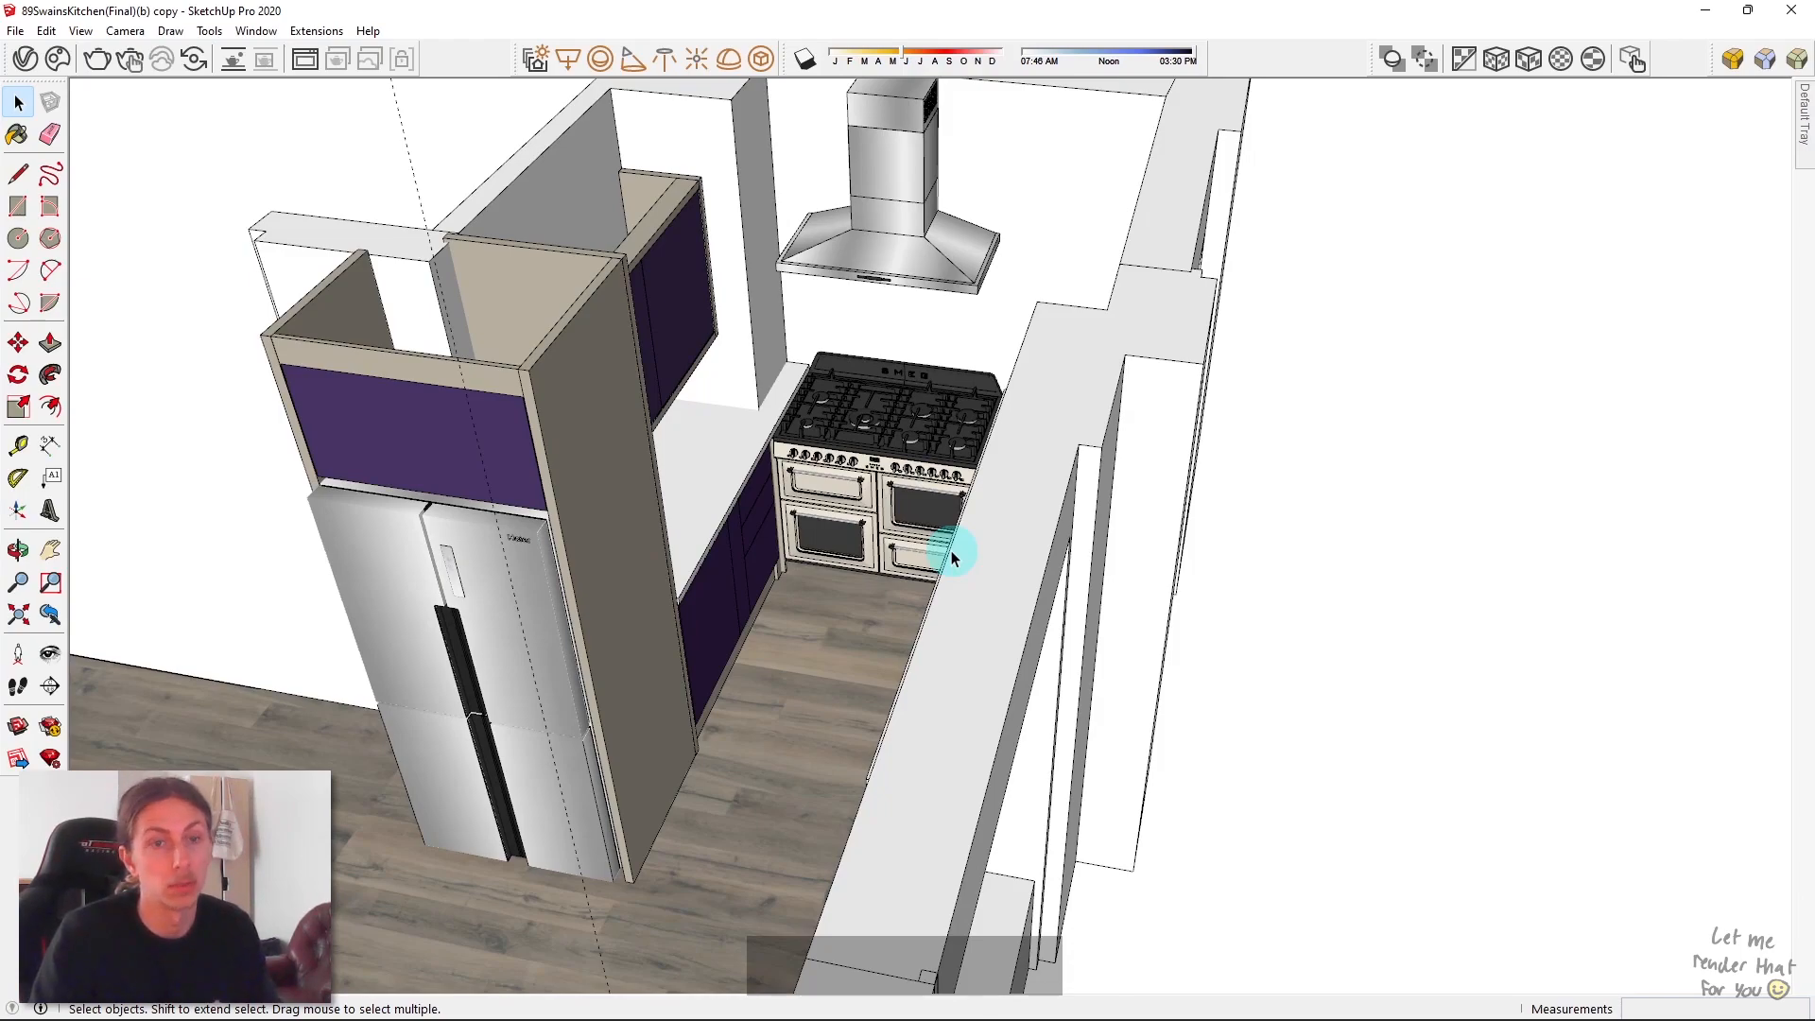
scroll(951, 550, "down", 5)
middle_click_drag(951, 550, 1175, 599)
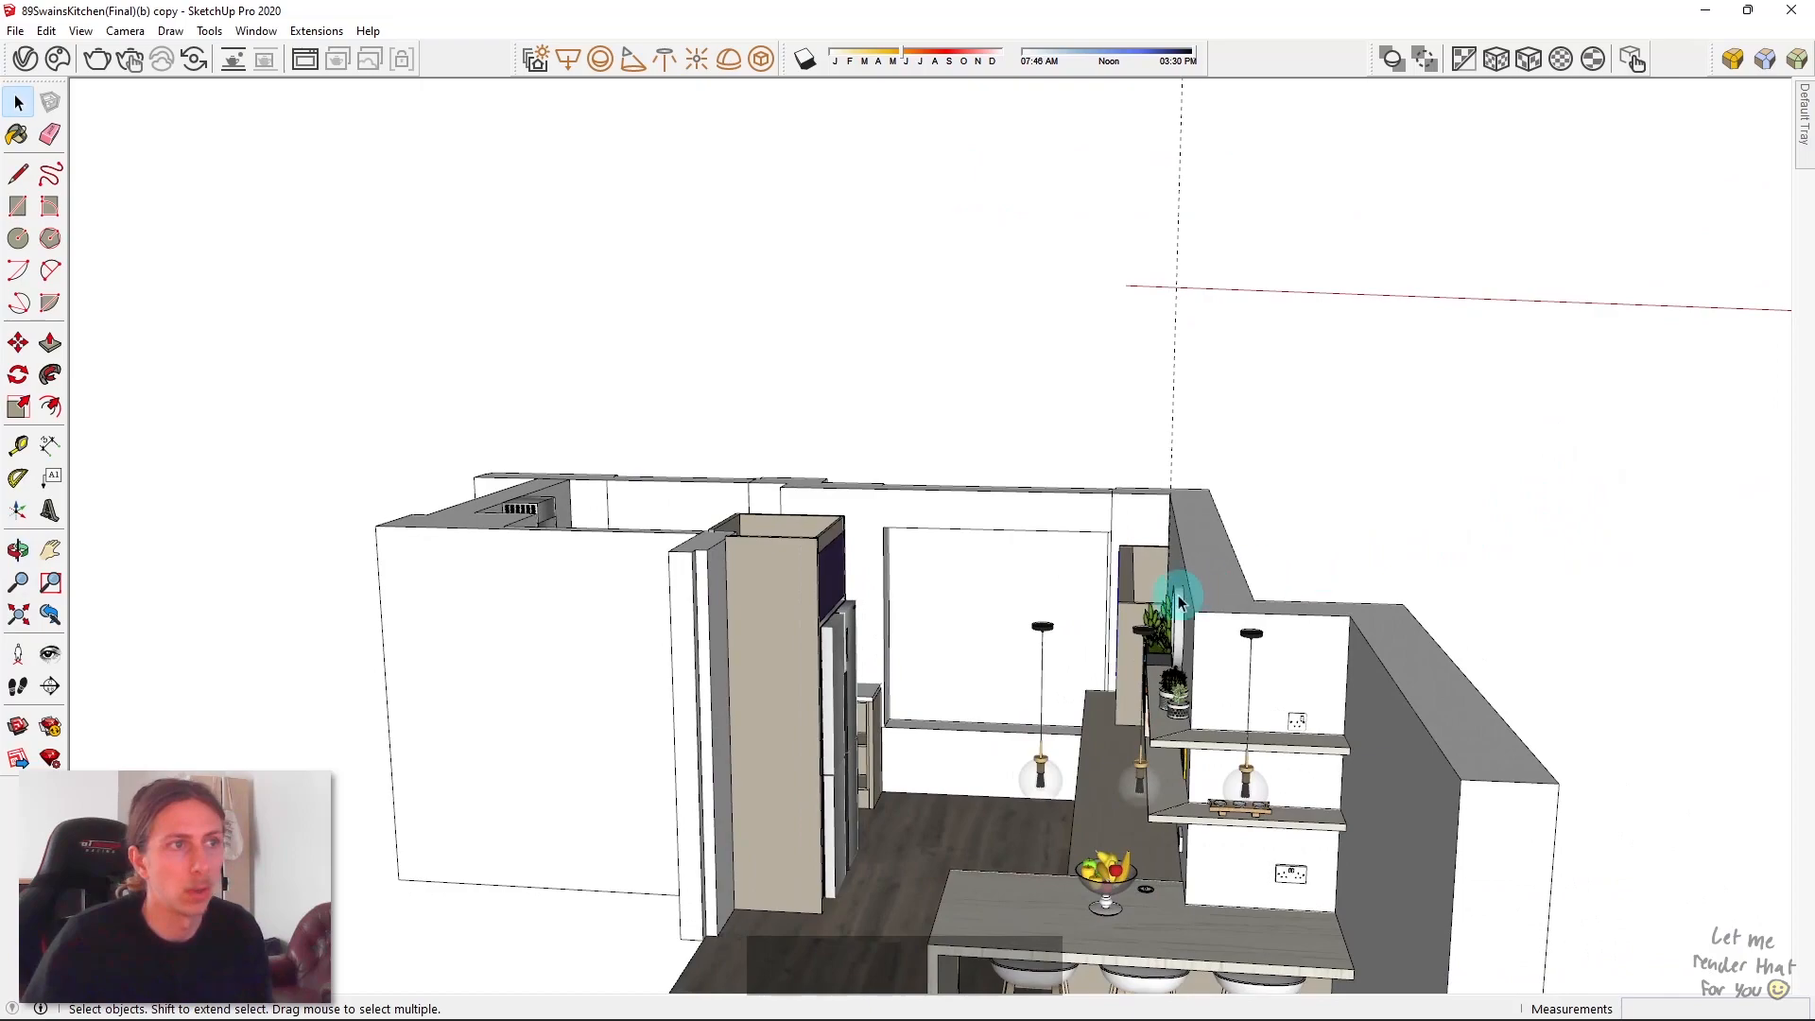
scroll(928, 592, "up", 3)
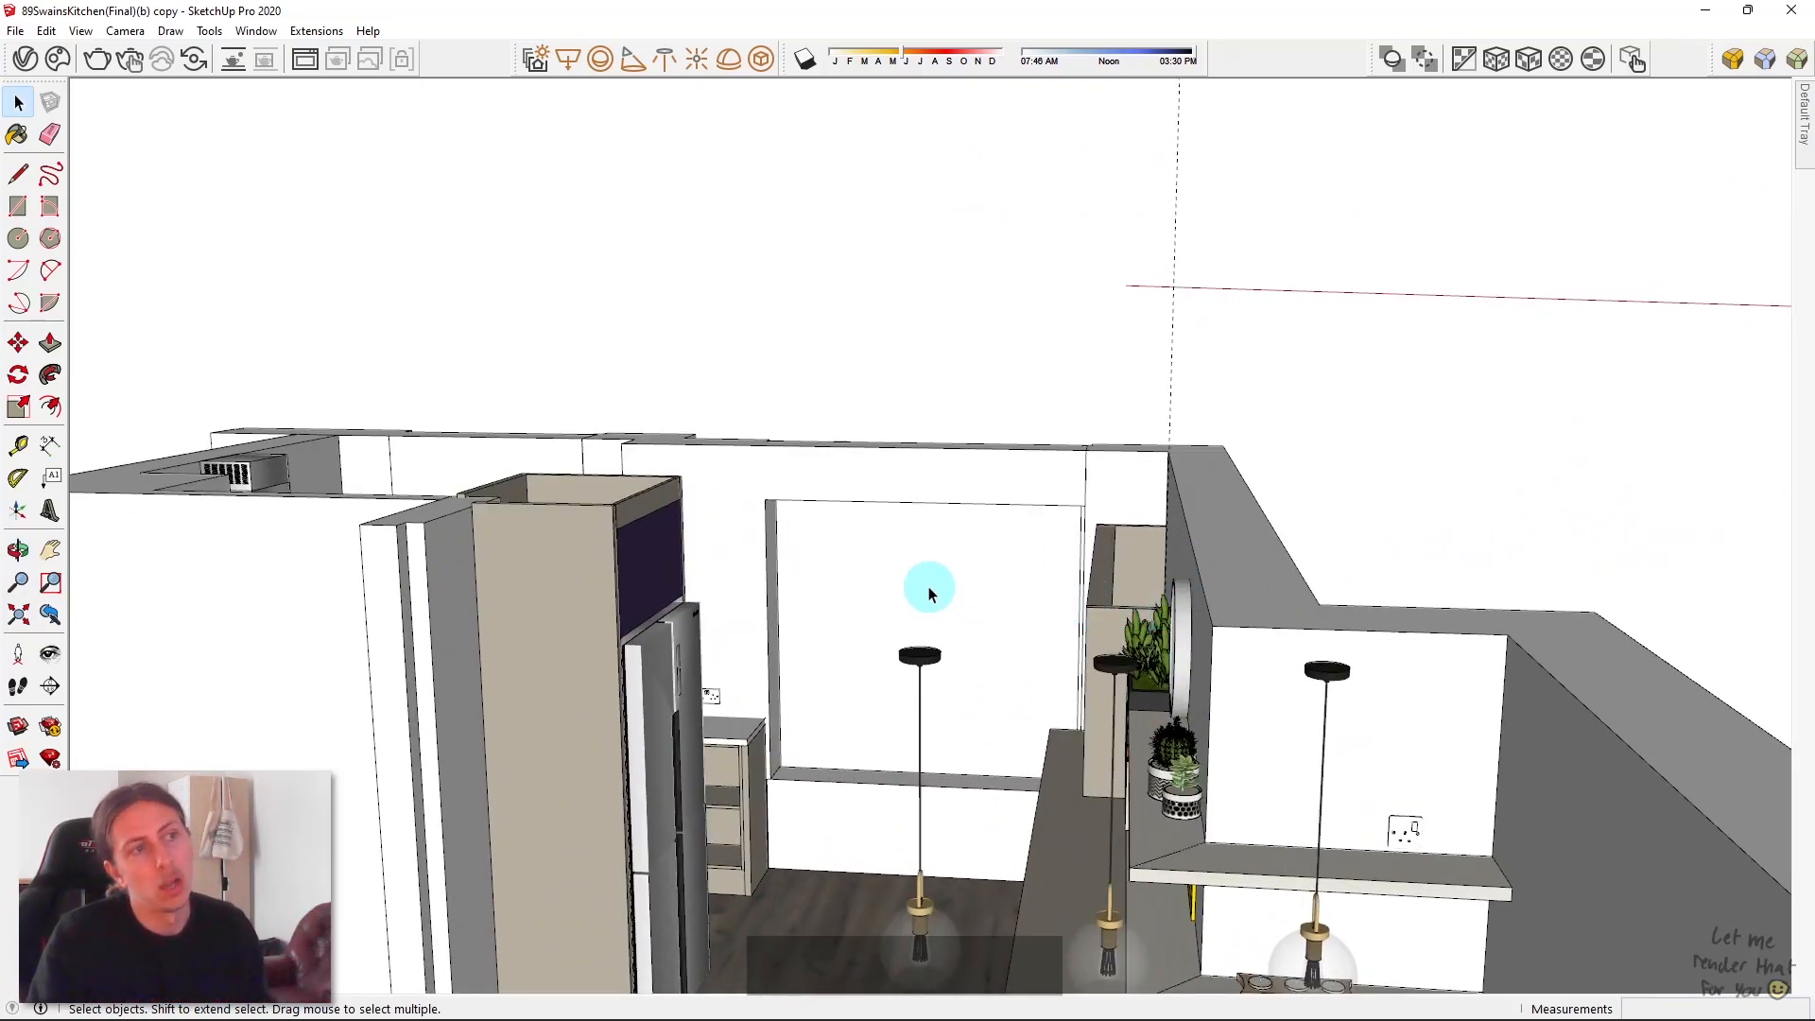
middle_click_drag(920, 535, 847, 830)
scroll(1095, 532, "up", 4)
scroll(1094, 532, "down", 3)
middle_click_drag(1146, 377, 365, 466)
scroll(363, 406, "down", 4)
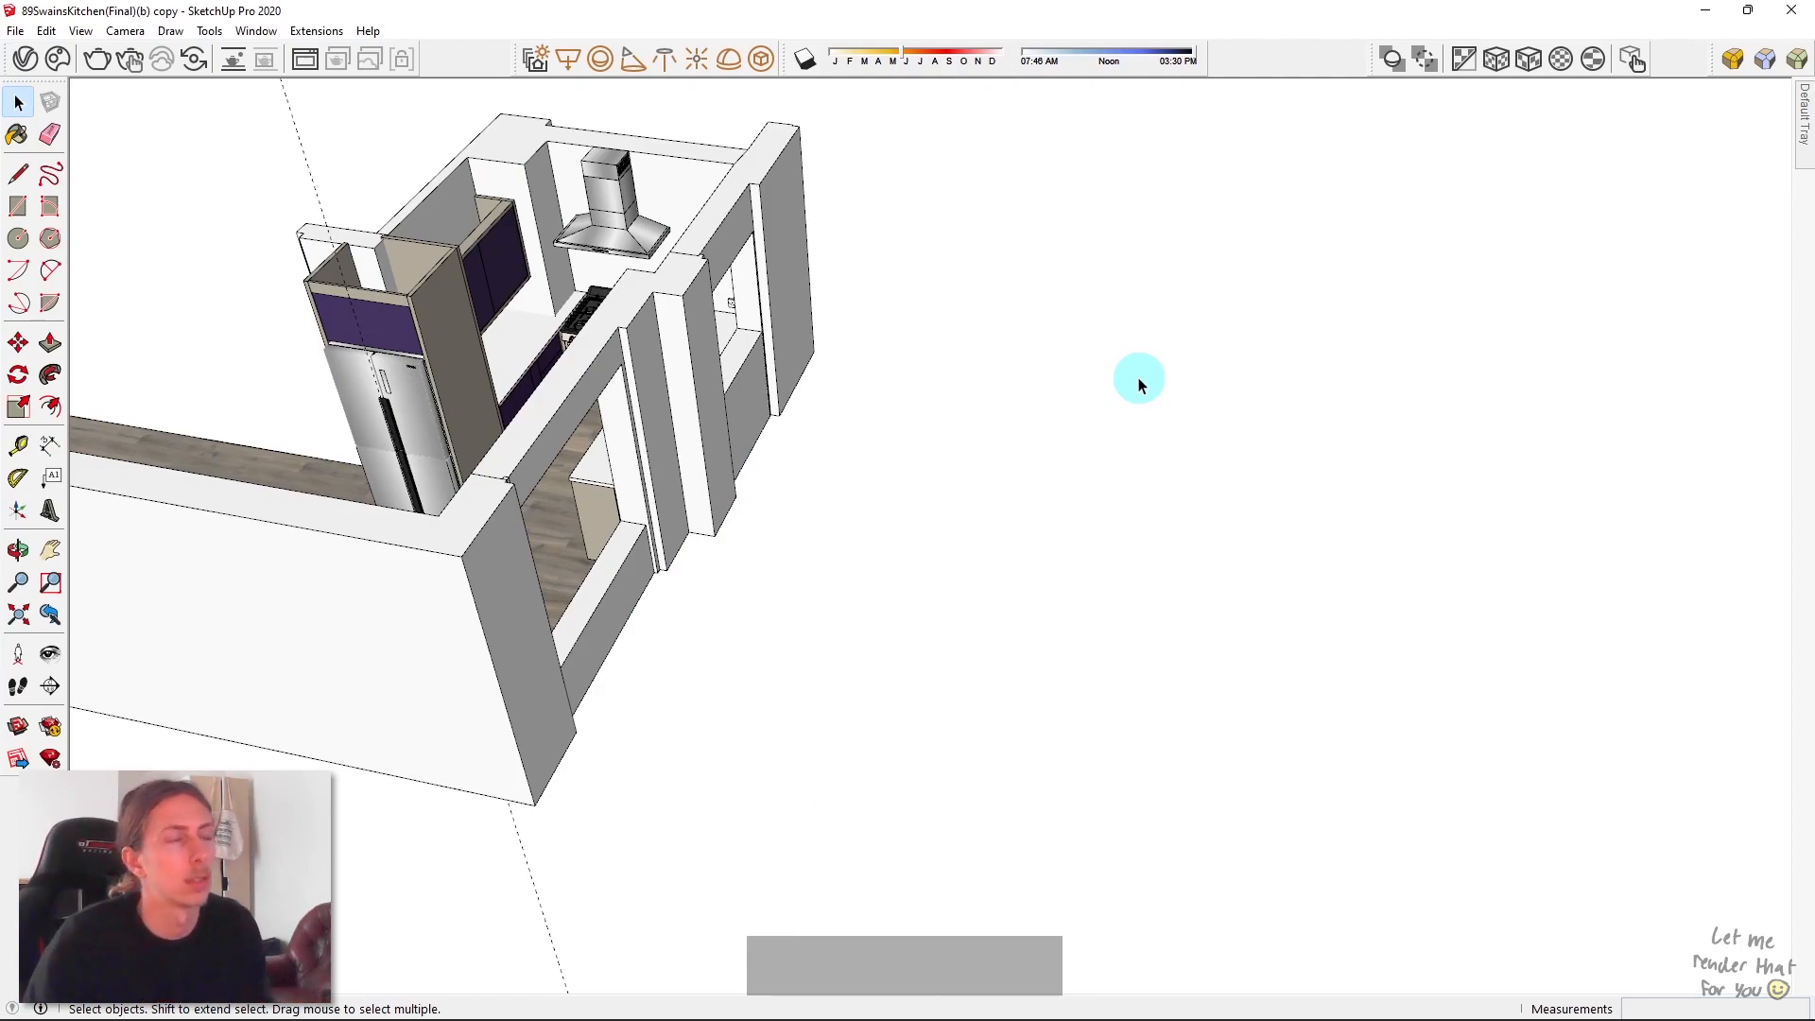
Step: Try to move the left door of the upper wall cabinet out of its frame
middle_click_drag(635, 495, 1693, 315)
middle_click_drag(1099, 632, 1219, 709)
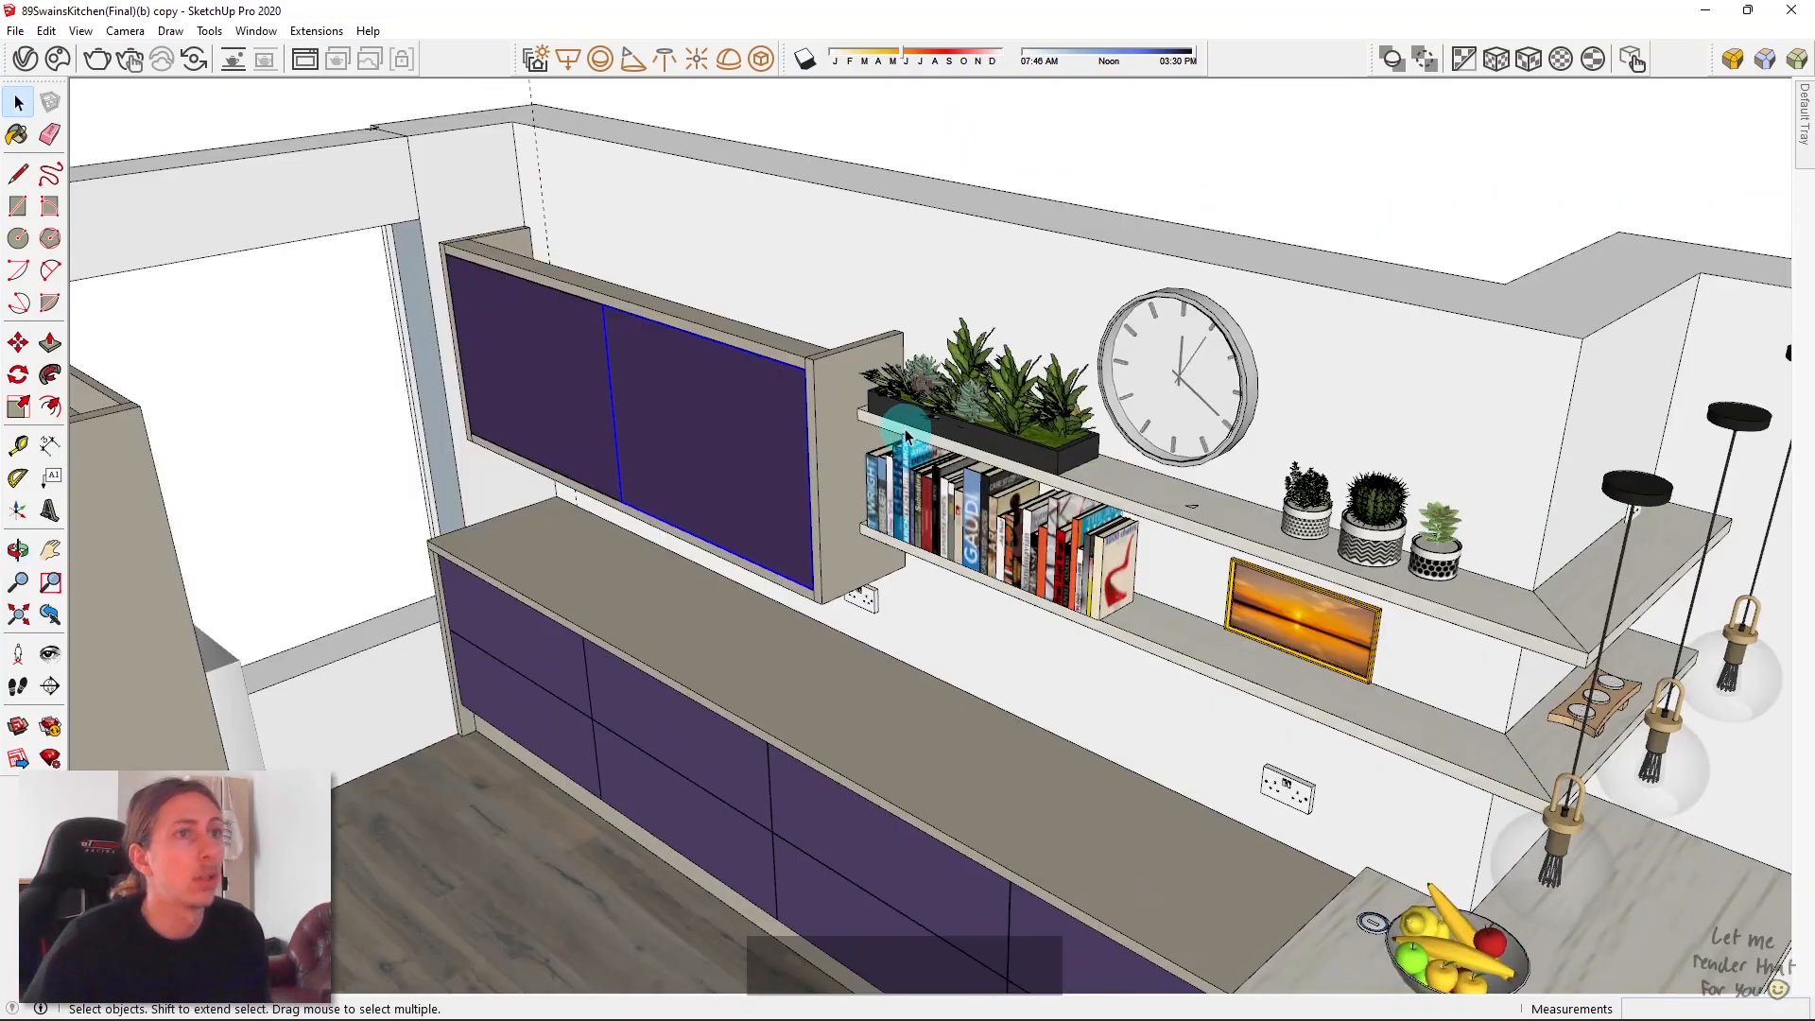
scroll(498, 283, "up", 3)
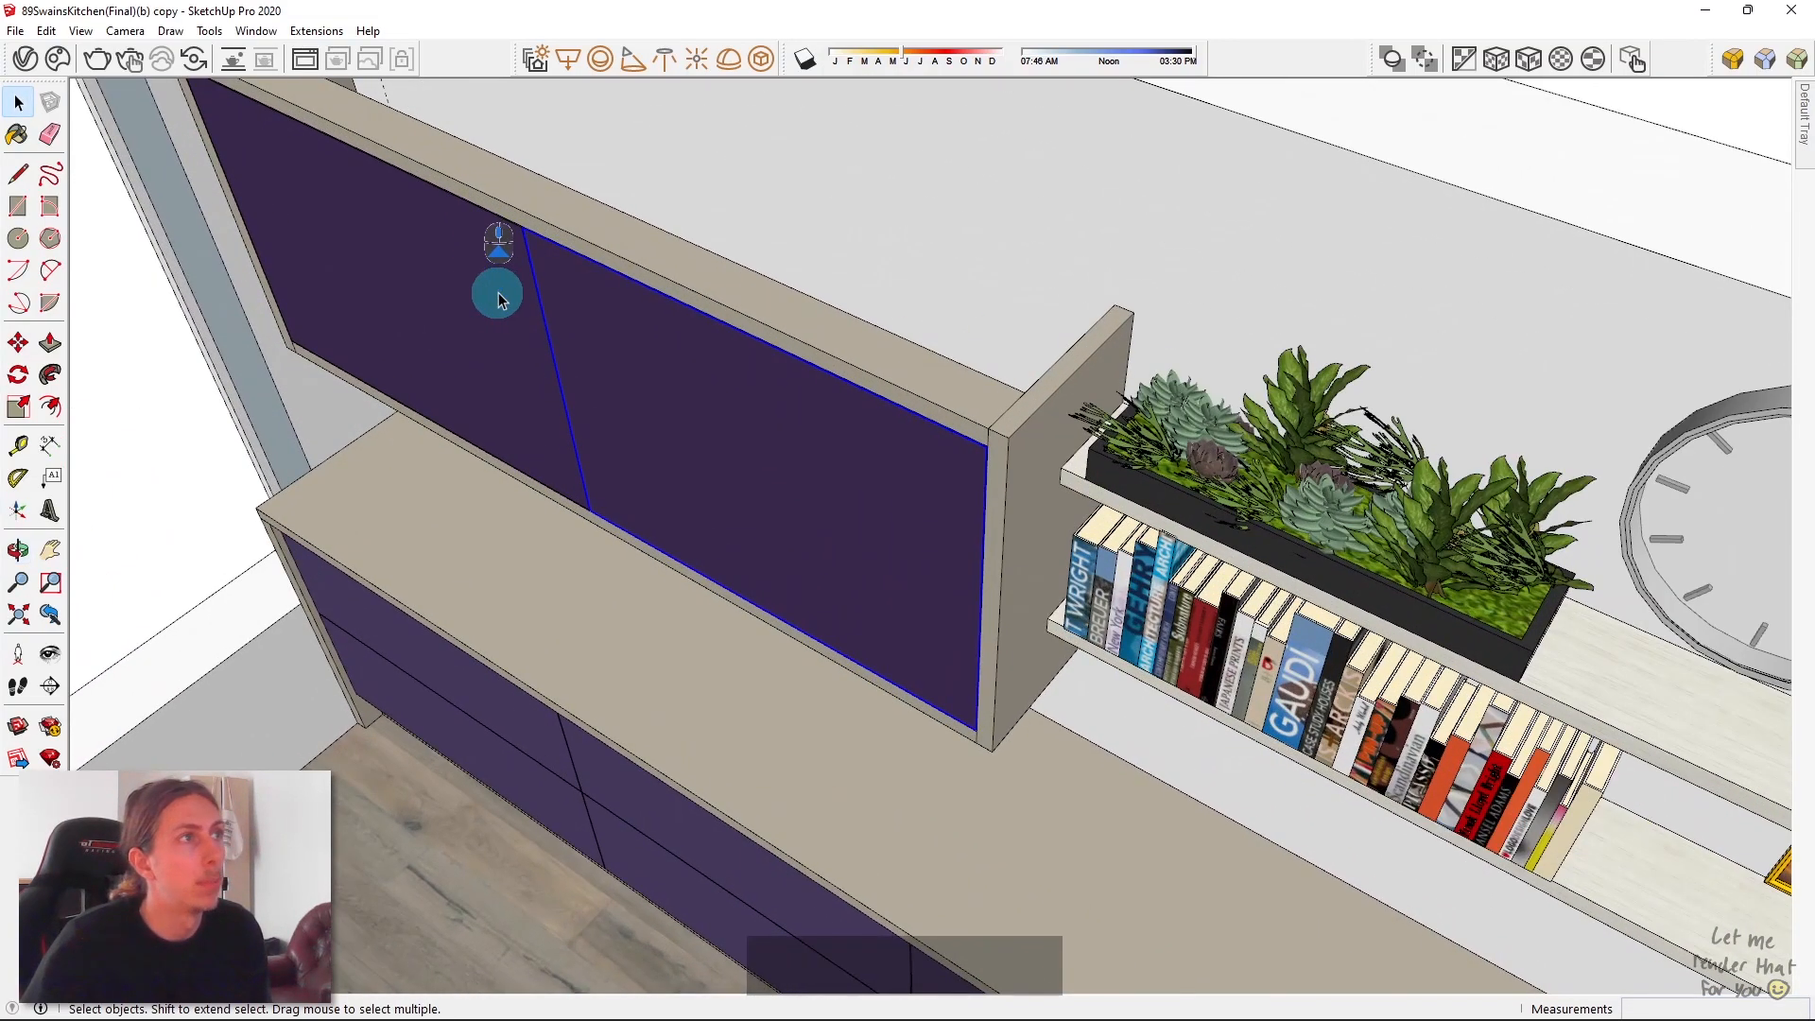
key("m")
left_click(469, 295)
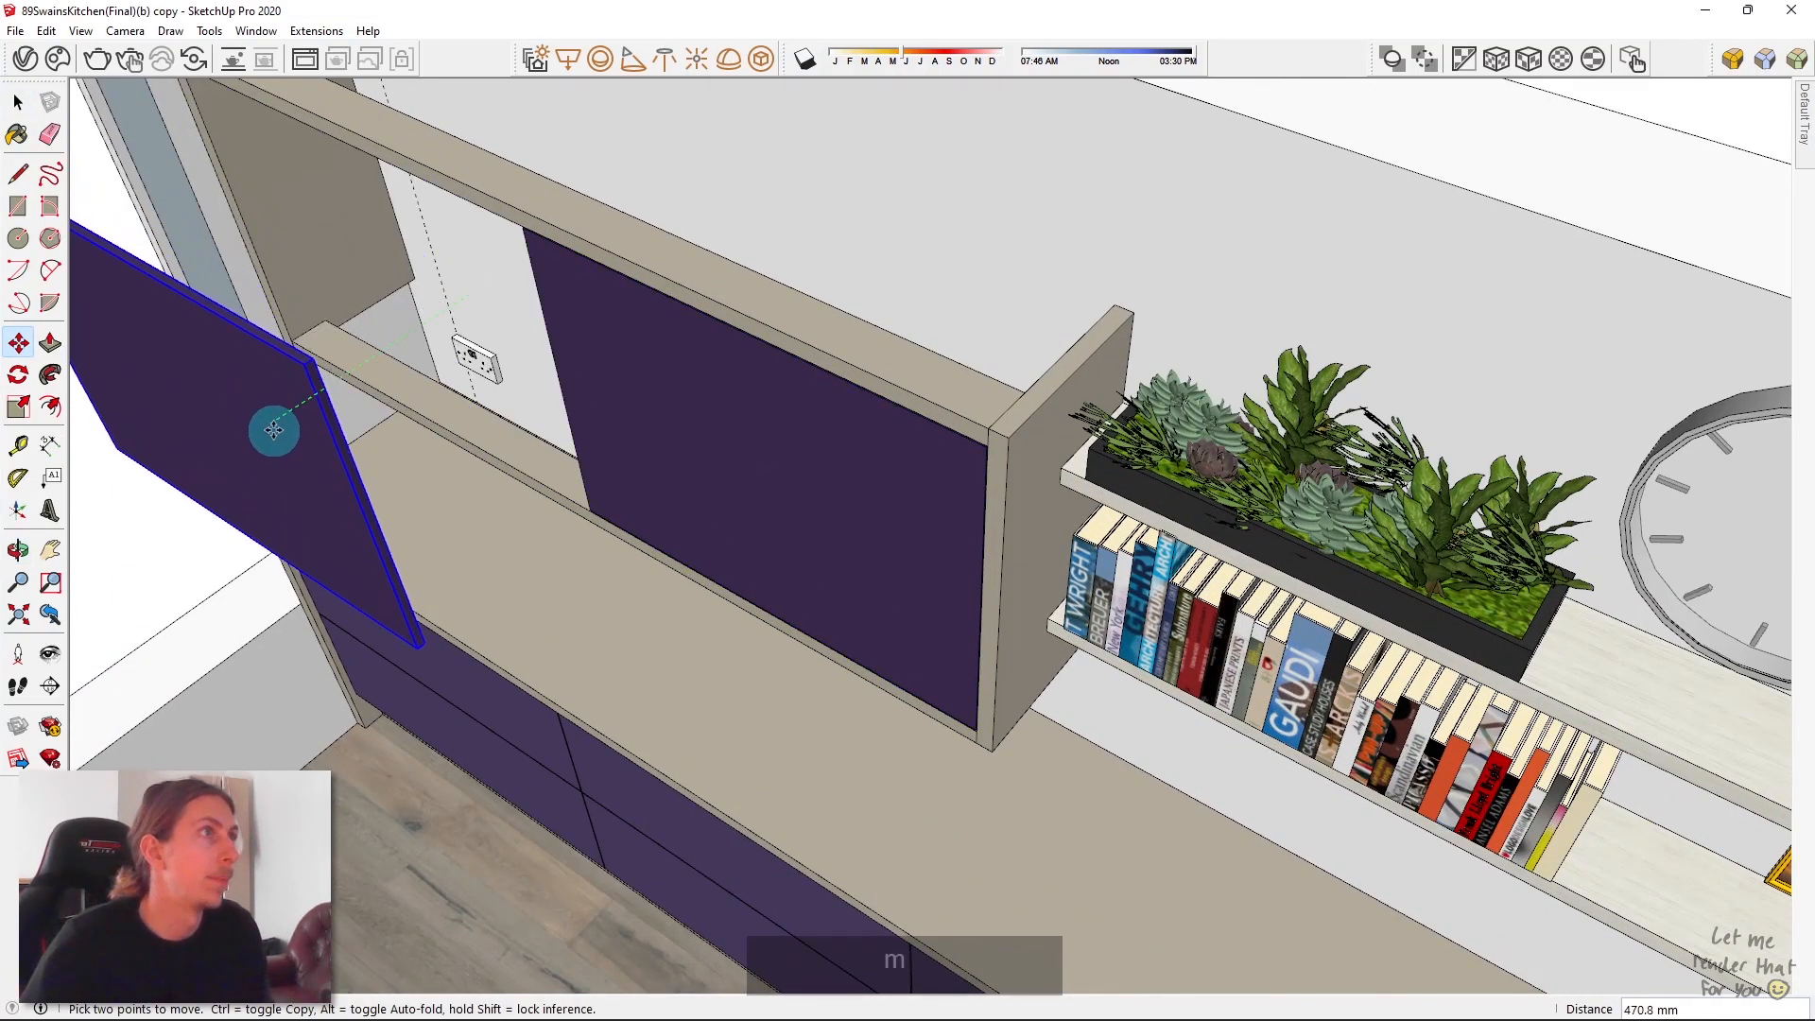
key("space")
Step: Try to move the lower cabinets' drawer fronts vertically as one group
scroll(498, 422, "up", 5)
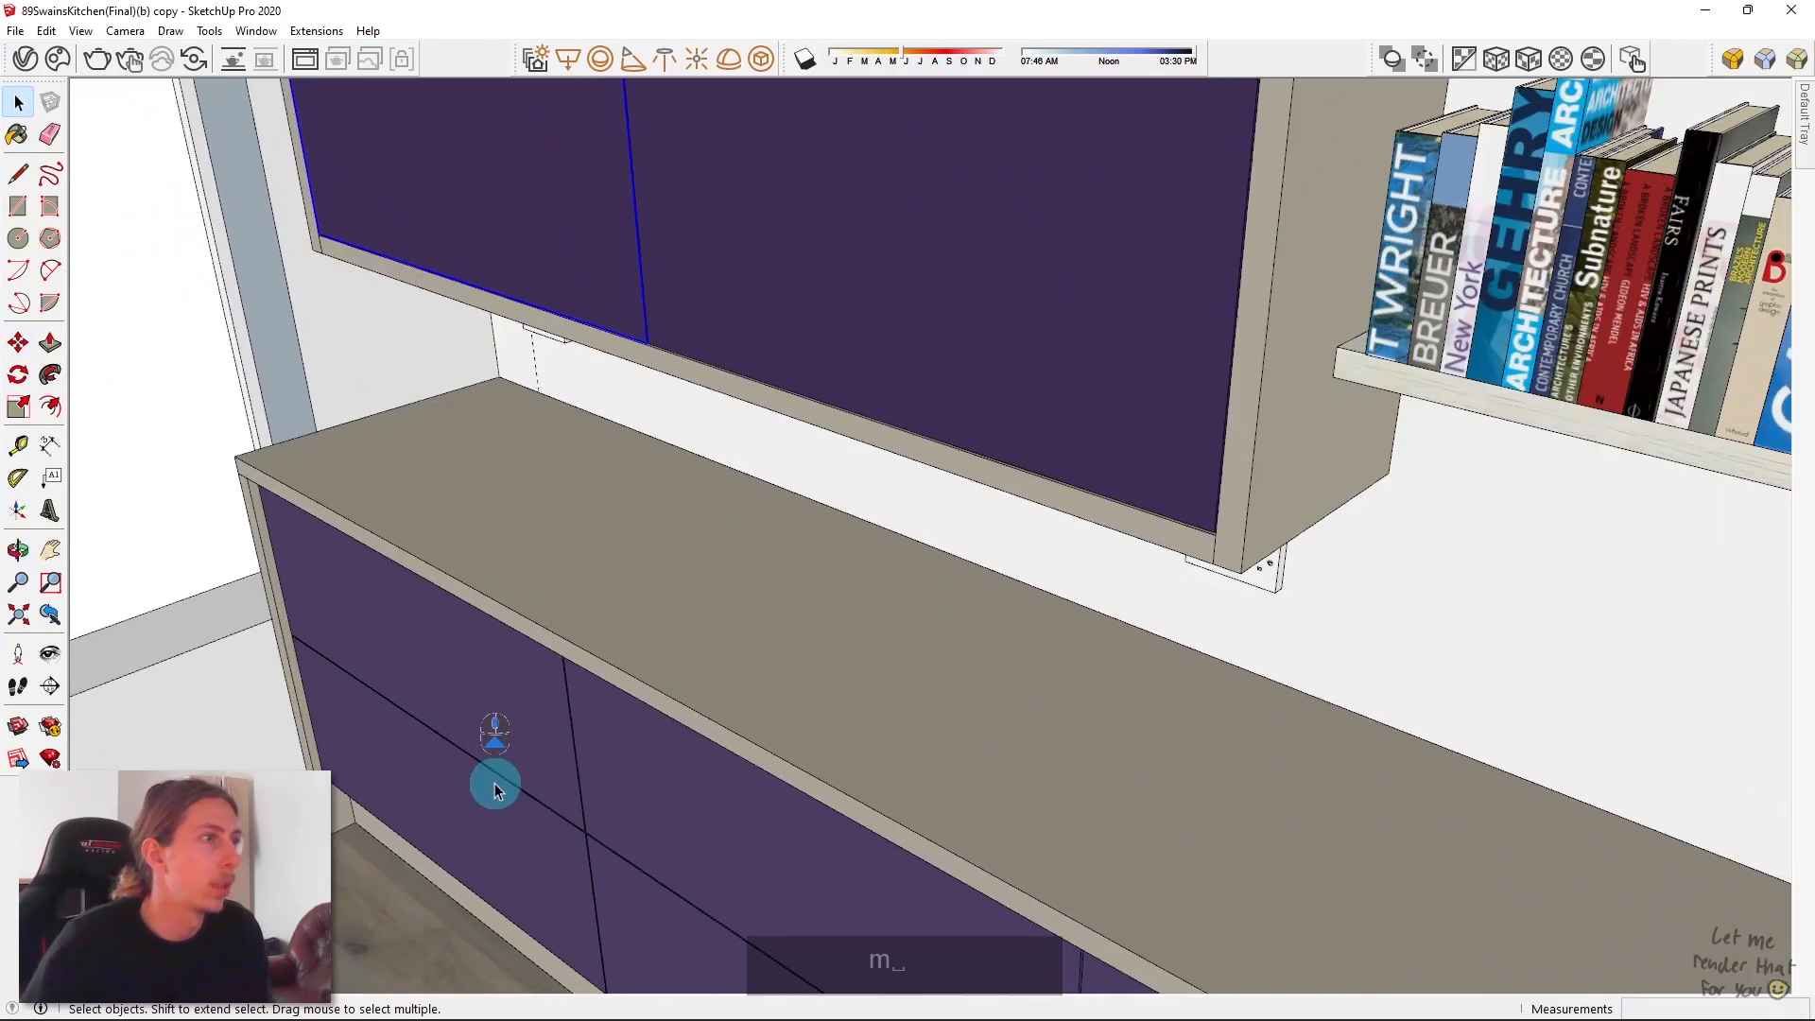
scroll(516, 709, "down", 3)
scroll(526, 696, "up", 4)
key("m")
left_click(579, 766)
scroll(367, 873, "down", 10)
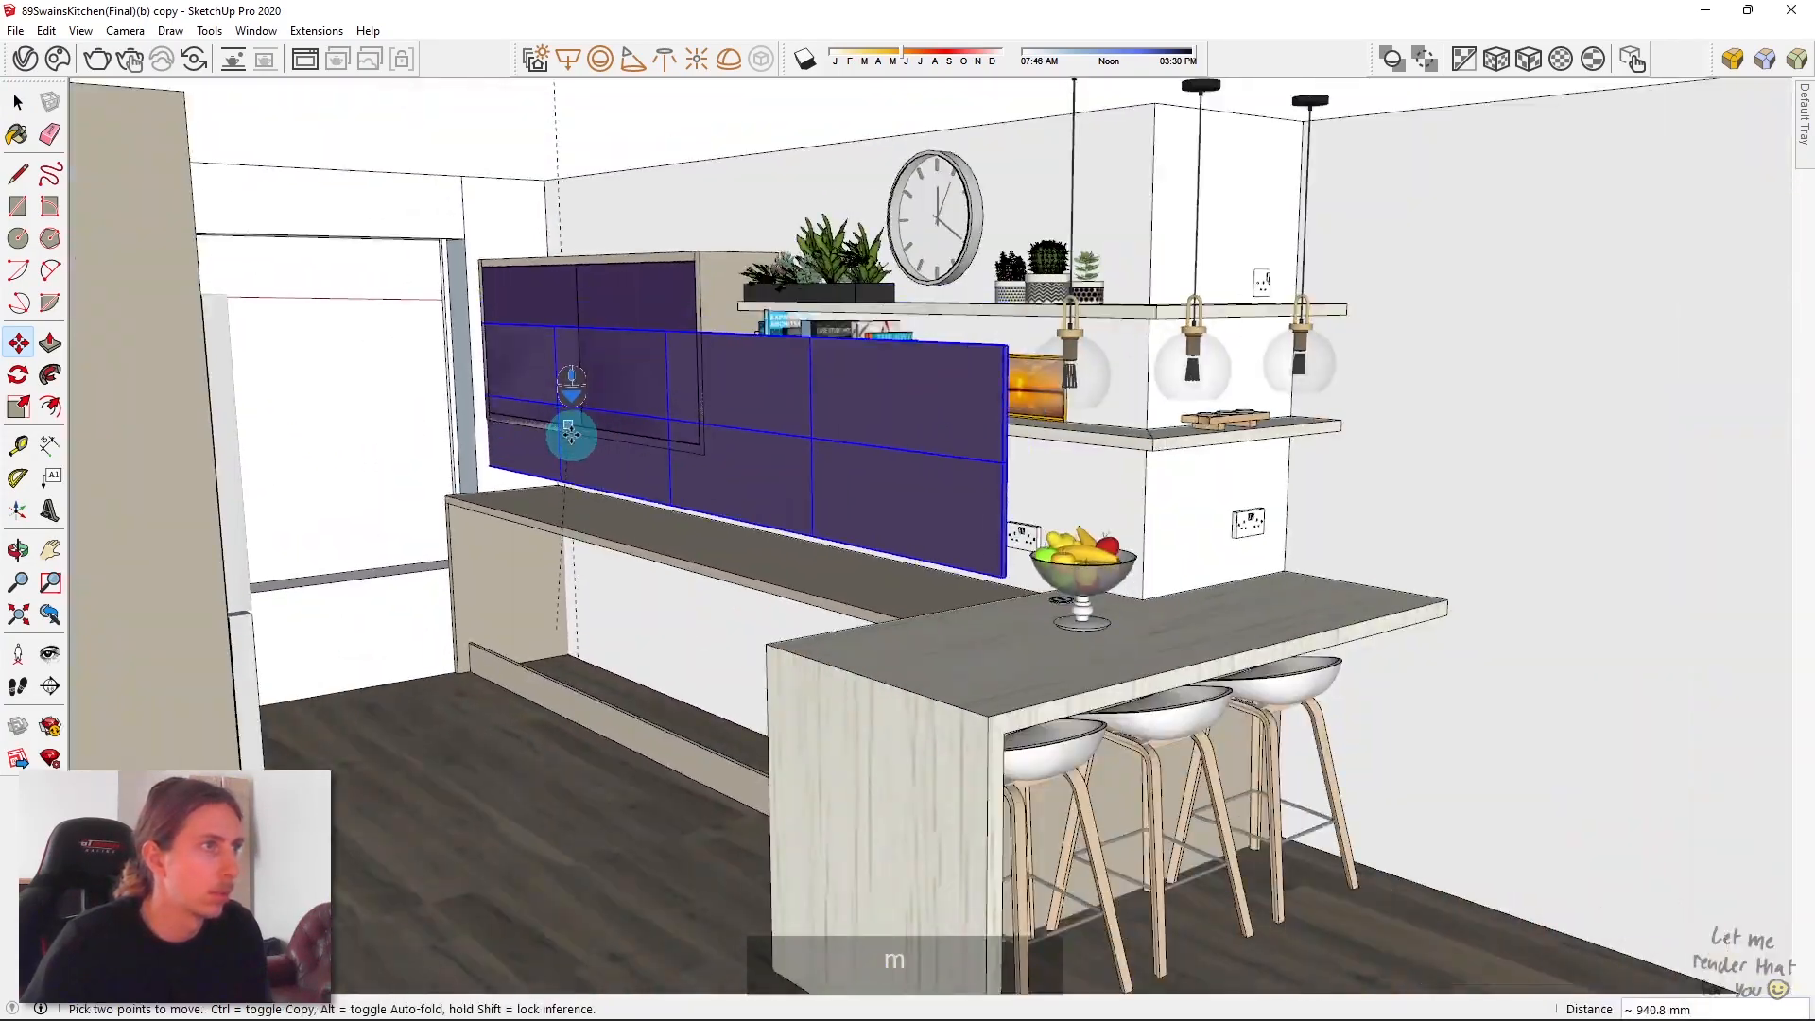
left_click(538, 511)
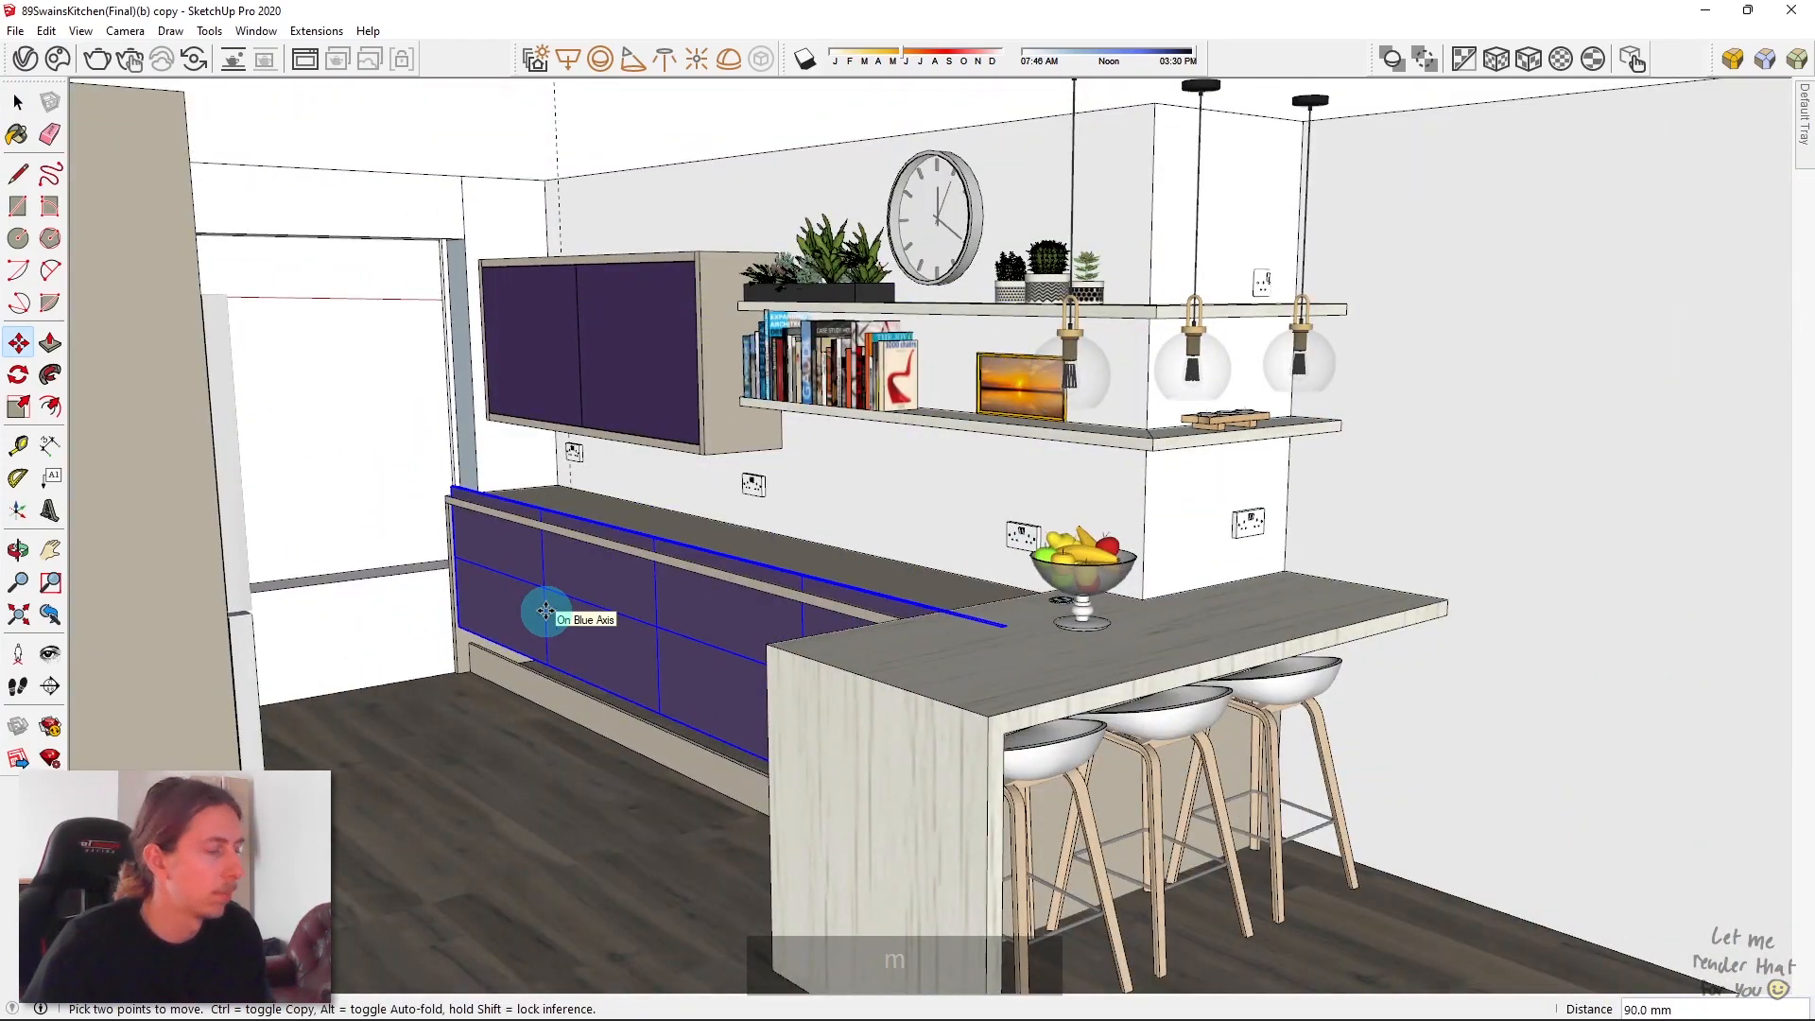
key("Escape")
Step: Draw a vertical line across an upper drawer front of the lower cabinets
middle_click_drag(680, 506, 968, 770)
key("space")
scroll(844, 735, "up", 3)
scroll(844, 736, "up", 10)
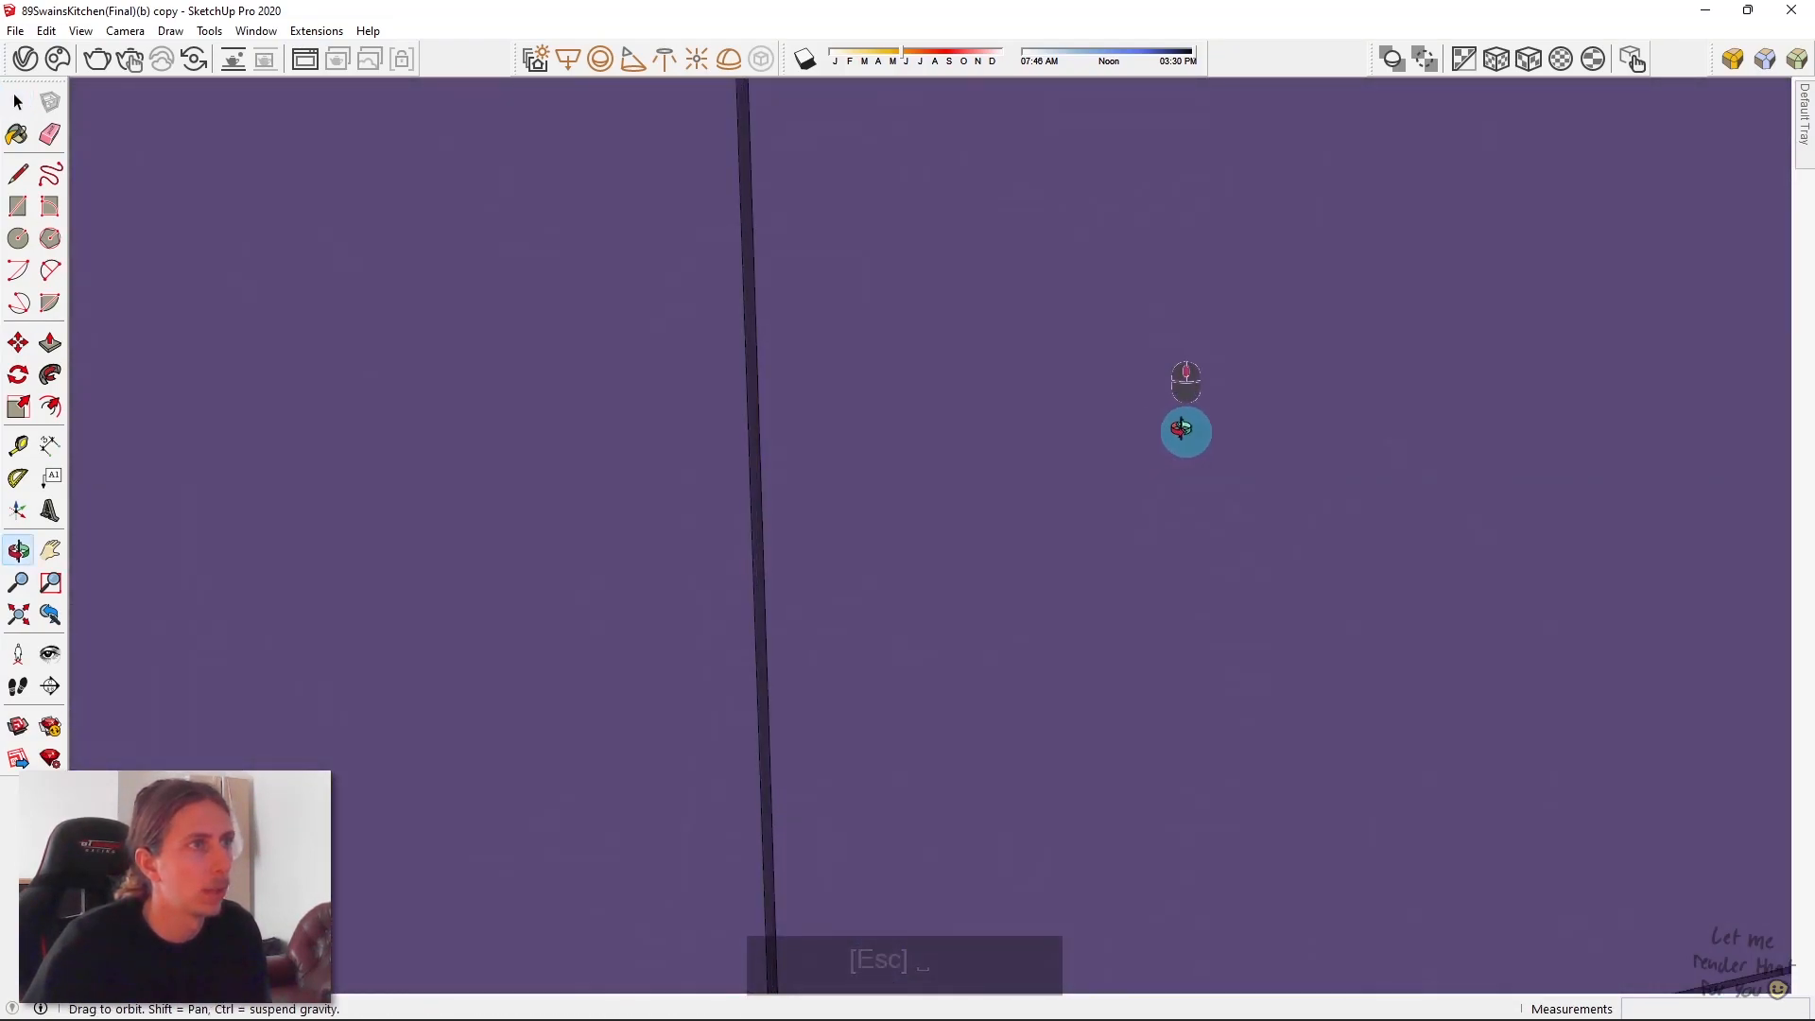
scroll(767, 456, "down", 2)
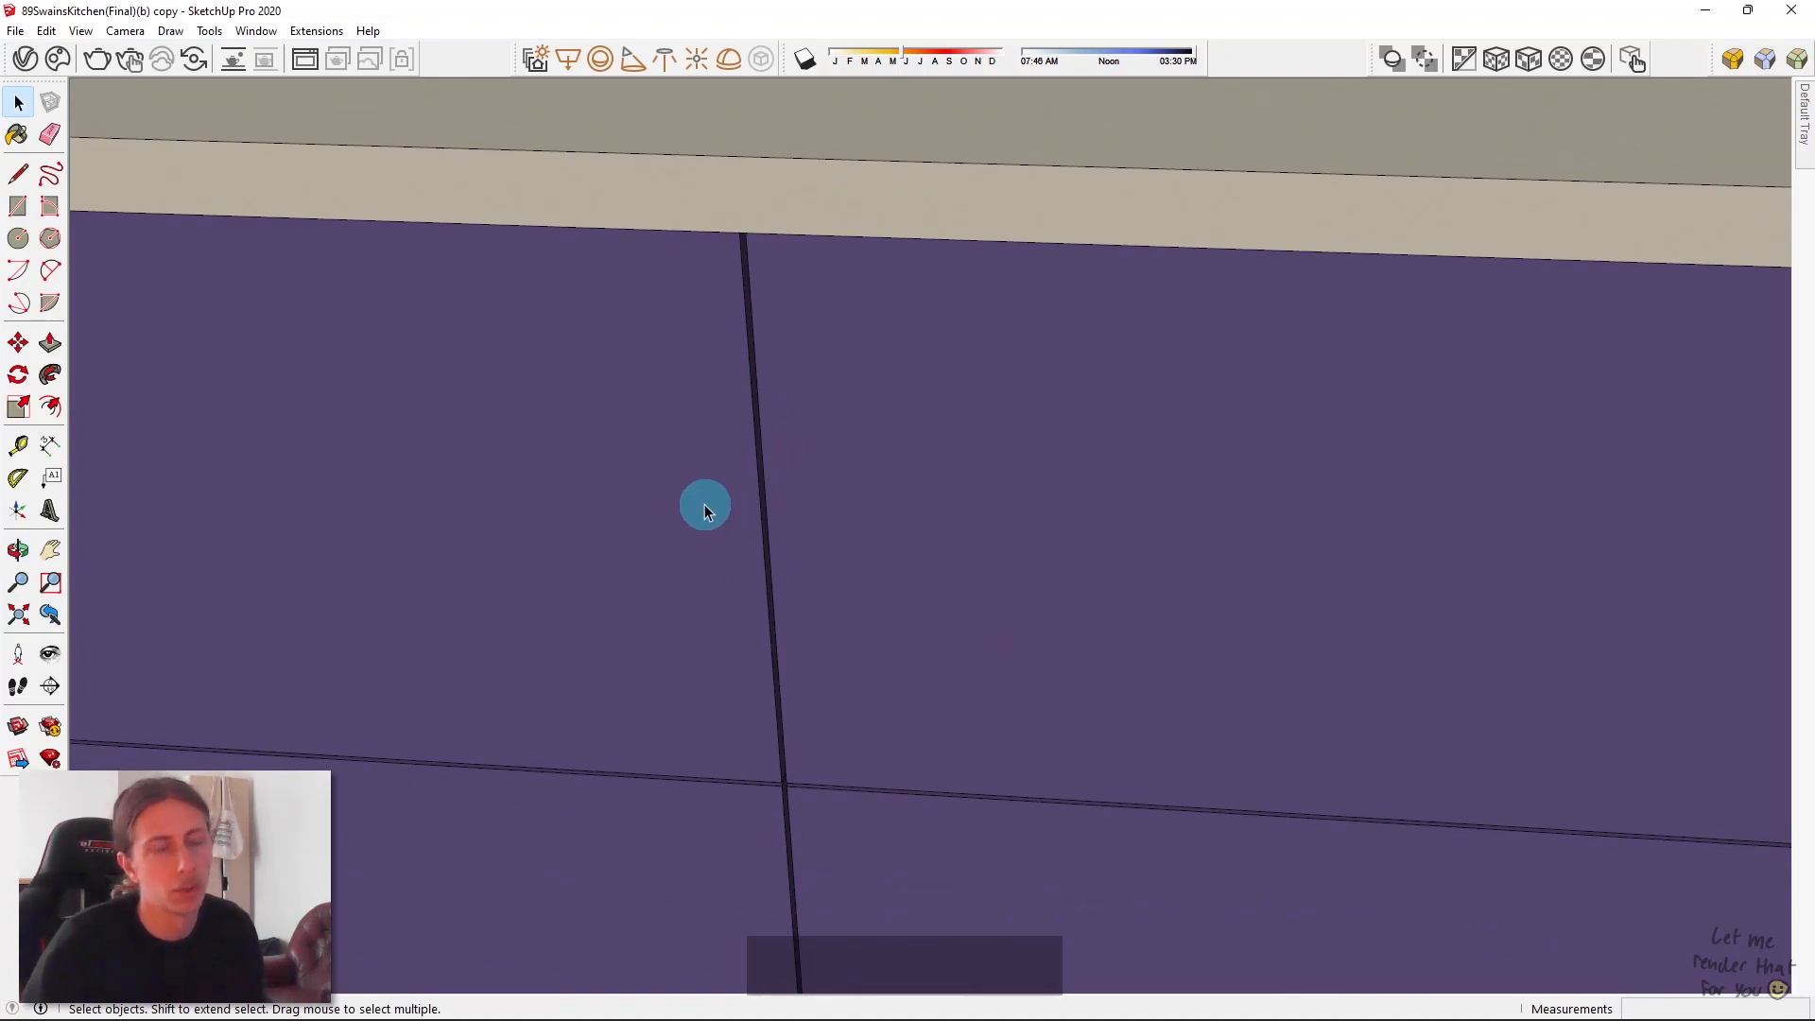
middle_click_drag(700, 506, 950, 534)
key("l")
left_click(968, 640)
middle_click_drag(972, 466, 997, 110)
left_click(980, 111)
key("space")
Step: Erase the vertical line from the drawer front and leave the group
scroll(955, 308, "up", 3)
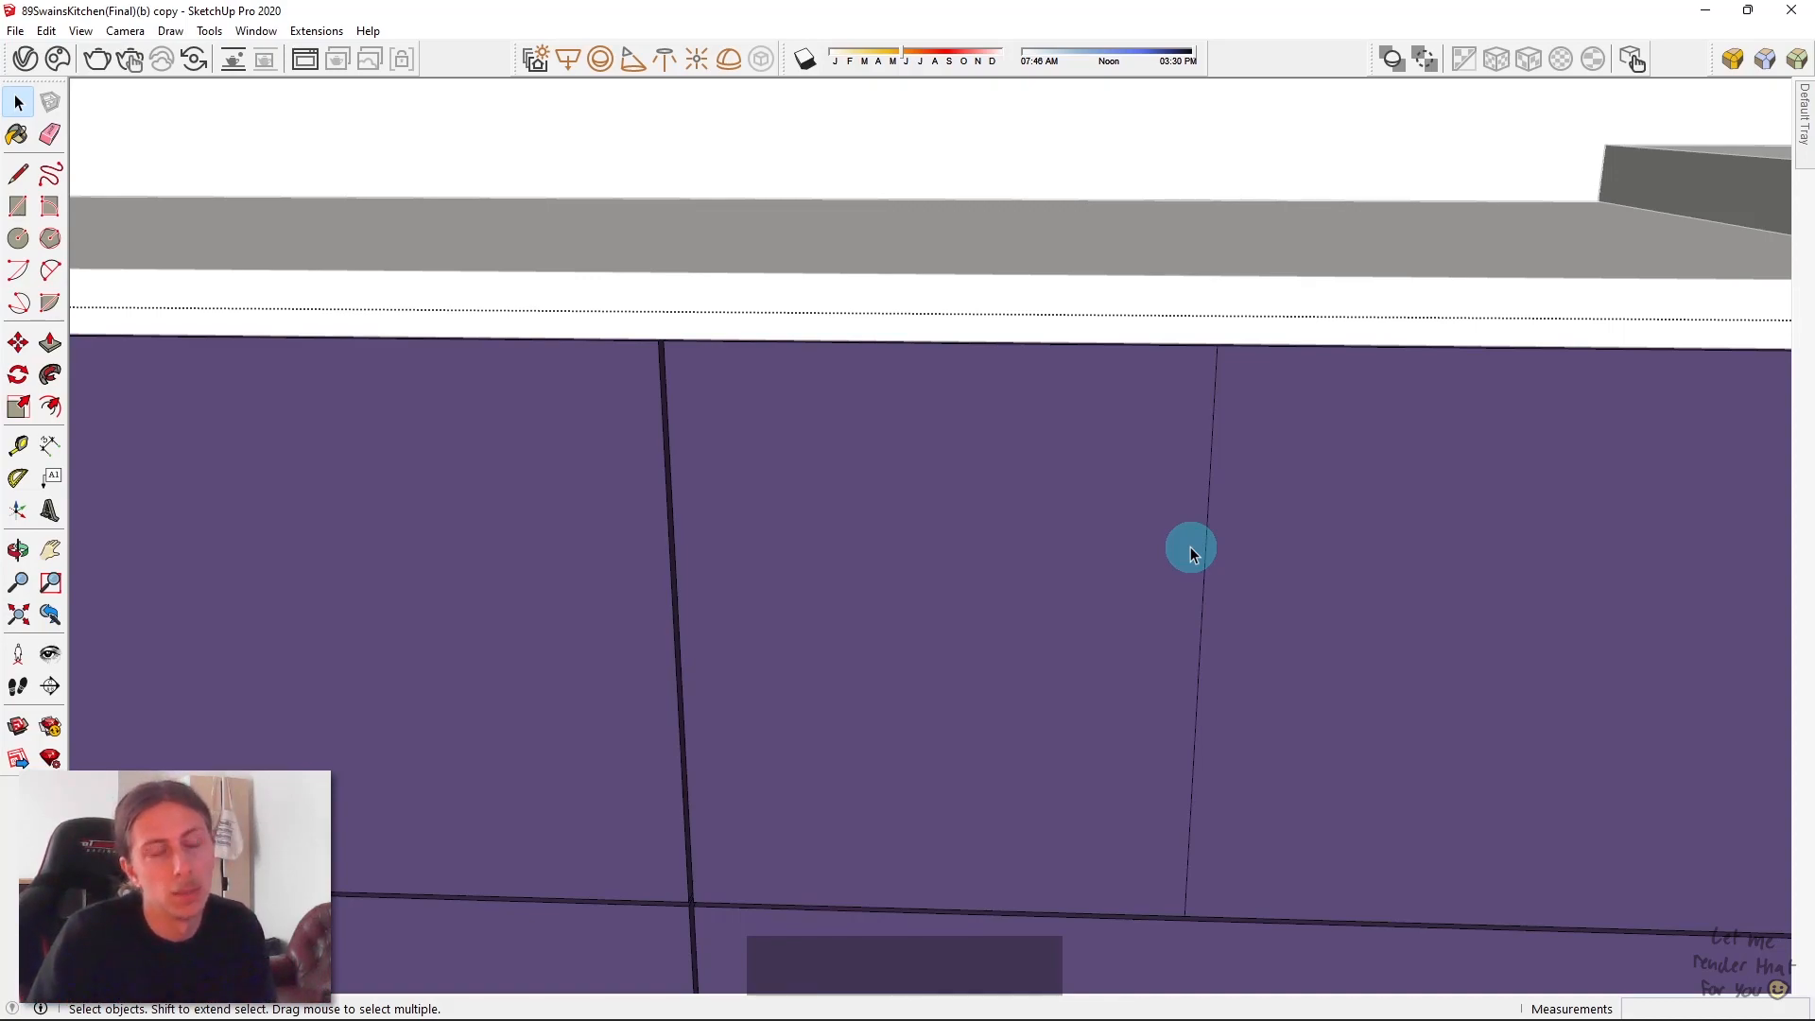
middle_click_drag(681, 368, 897, 518)
key("e")
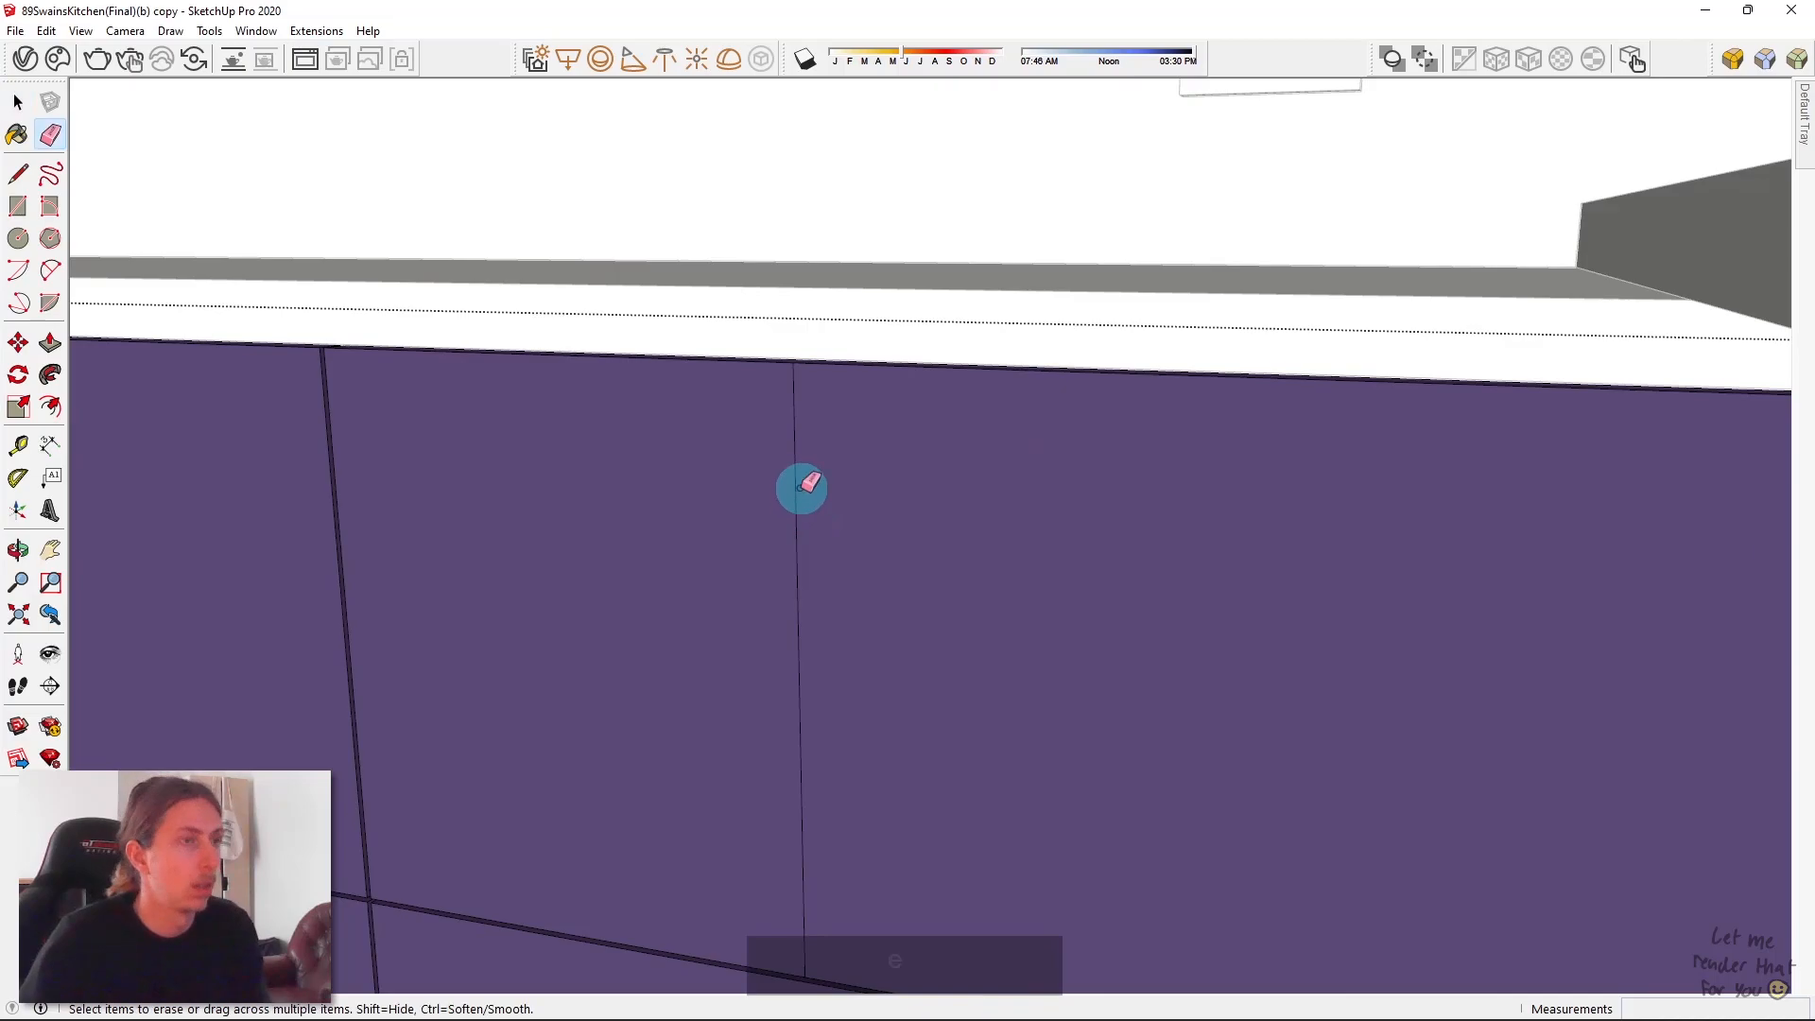
key("space")
key("Escape")
scroll(839, 472, "down", 3)
key("Escape")
scroll(859, 481, "down", 3)
Step: Move the group of three bar stools outward from under the breakfast bar
mouse_move(859, 481)
middle_mouse_down()
mouse_move(1333, 523)
mouse_move(928, 528)
mouse_move(892, 448)
mouse_move(1012, 569)
mouse_move(1002, 338)
mouse_move(1434, 336)
mouse_move(668, 579)
middle_mouse_up()
scroll(973, 597, "down", 4)
scroll(840, 591, "up", 5)
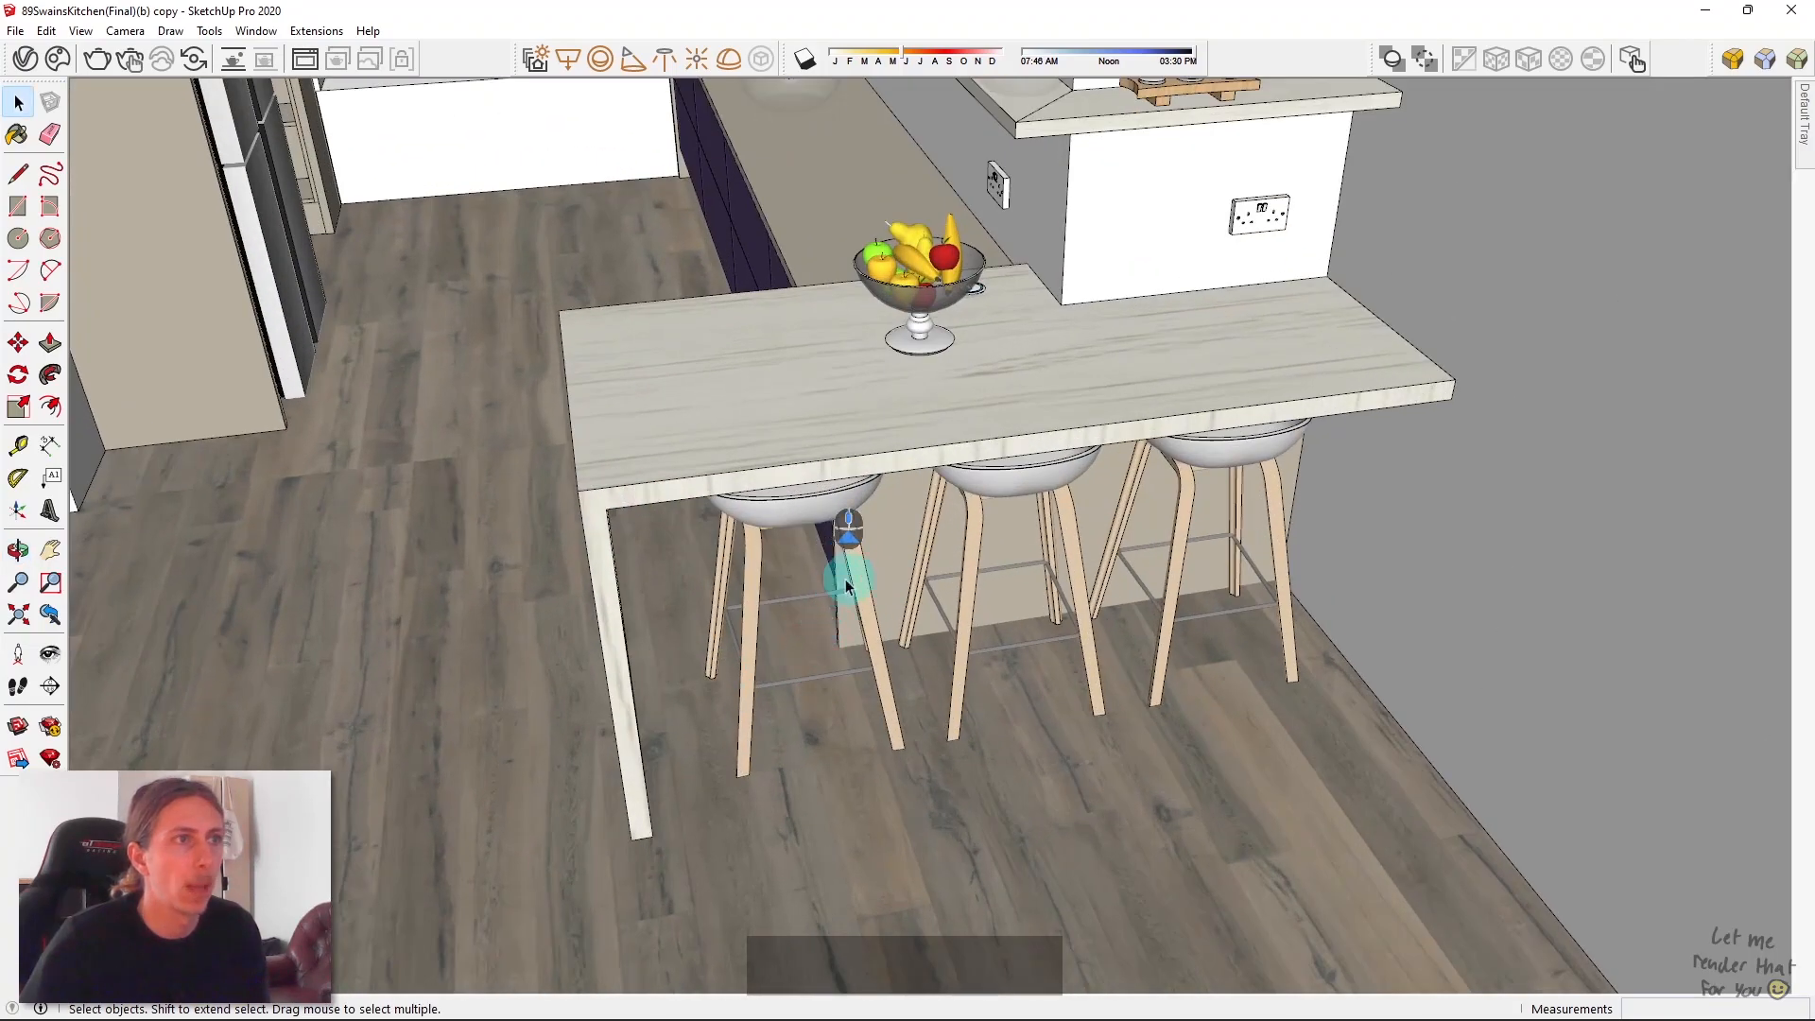
middle_click_drag(837, 548, 939, 519)
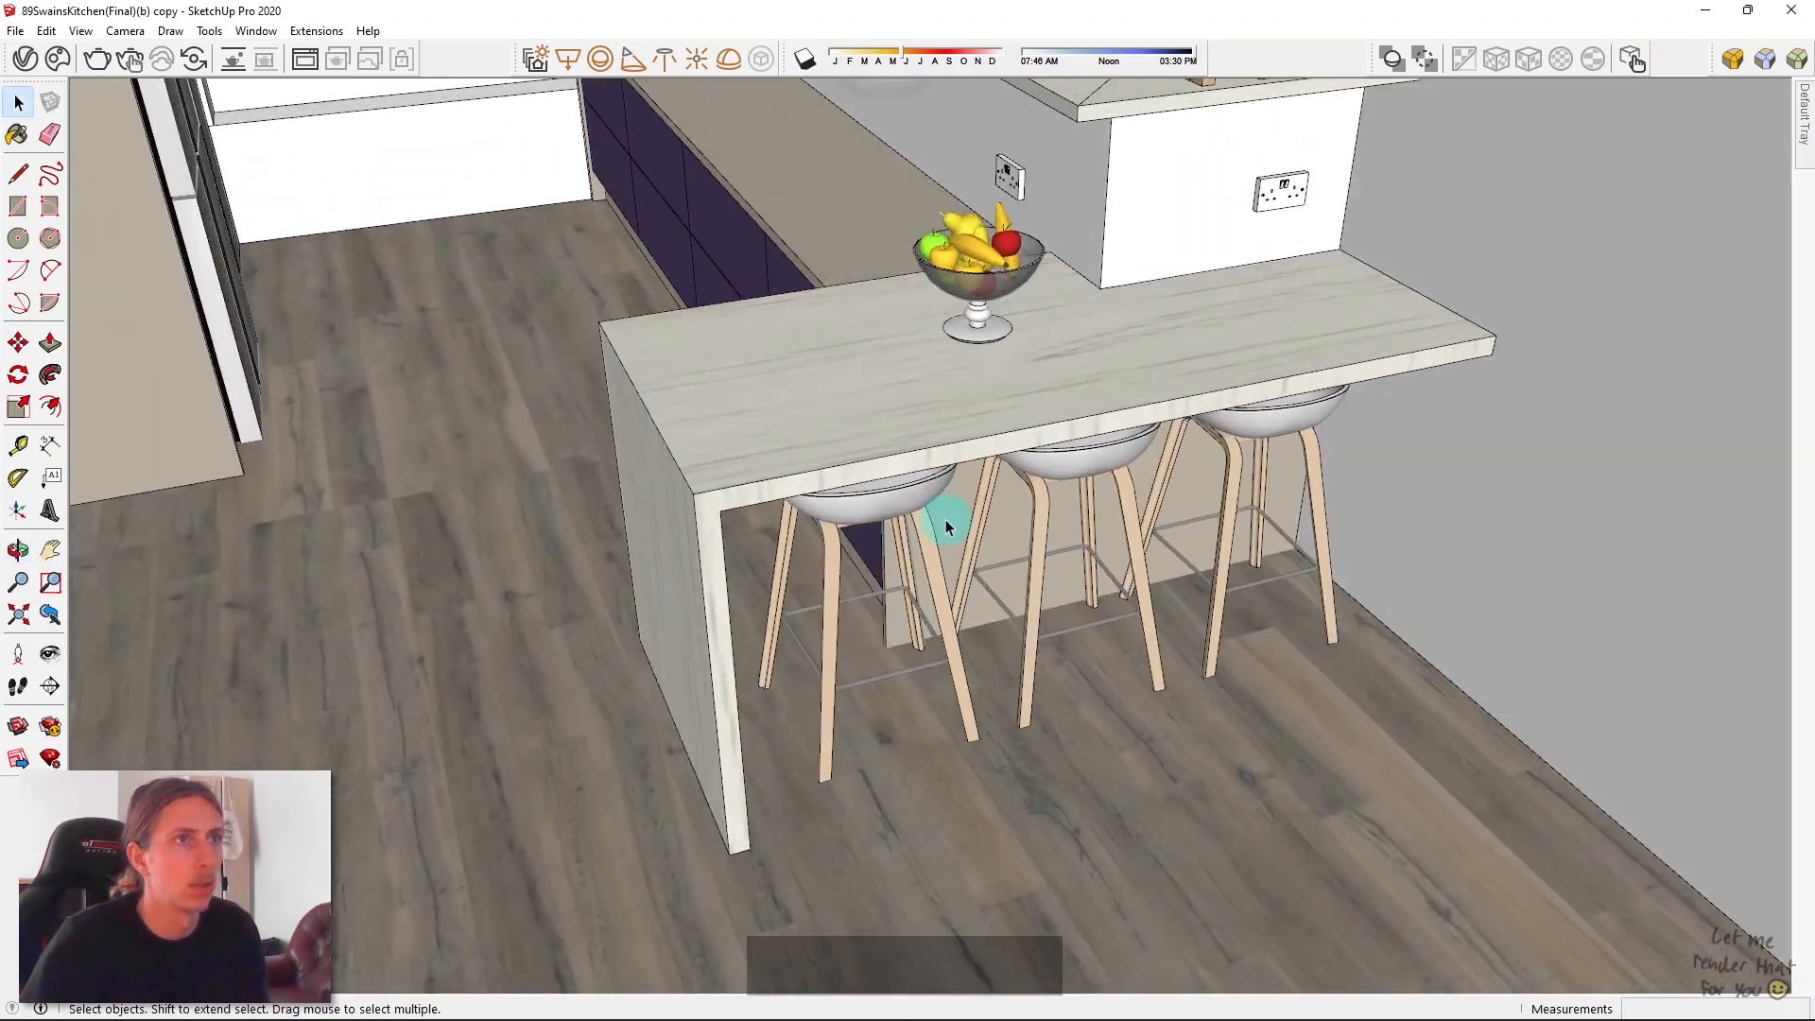
left_click(916, 539)
key("m")
left_click(1104, 512)
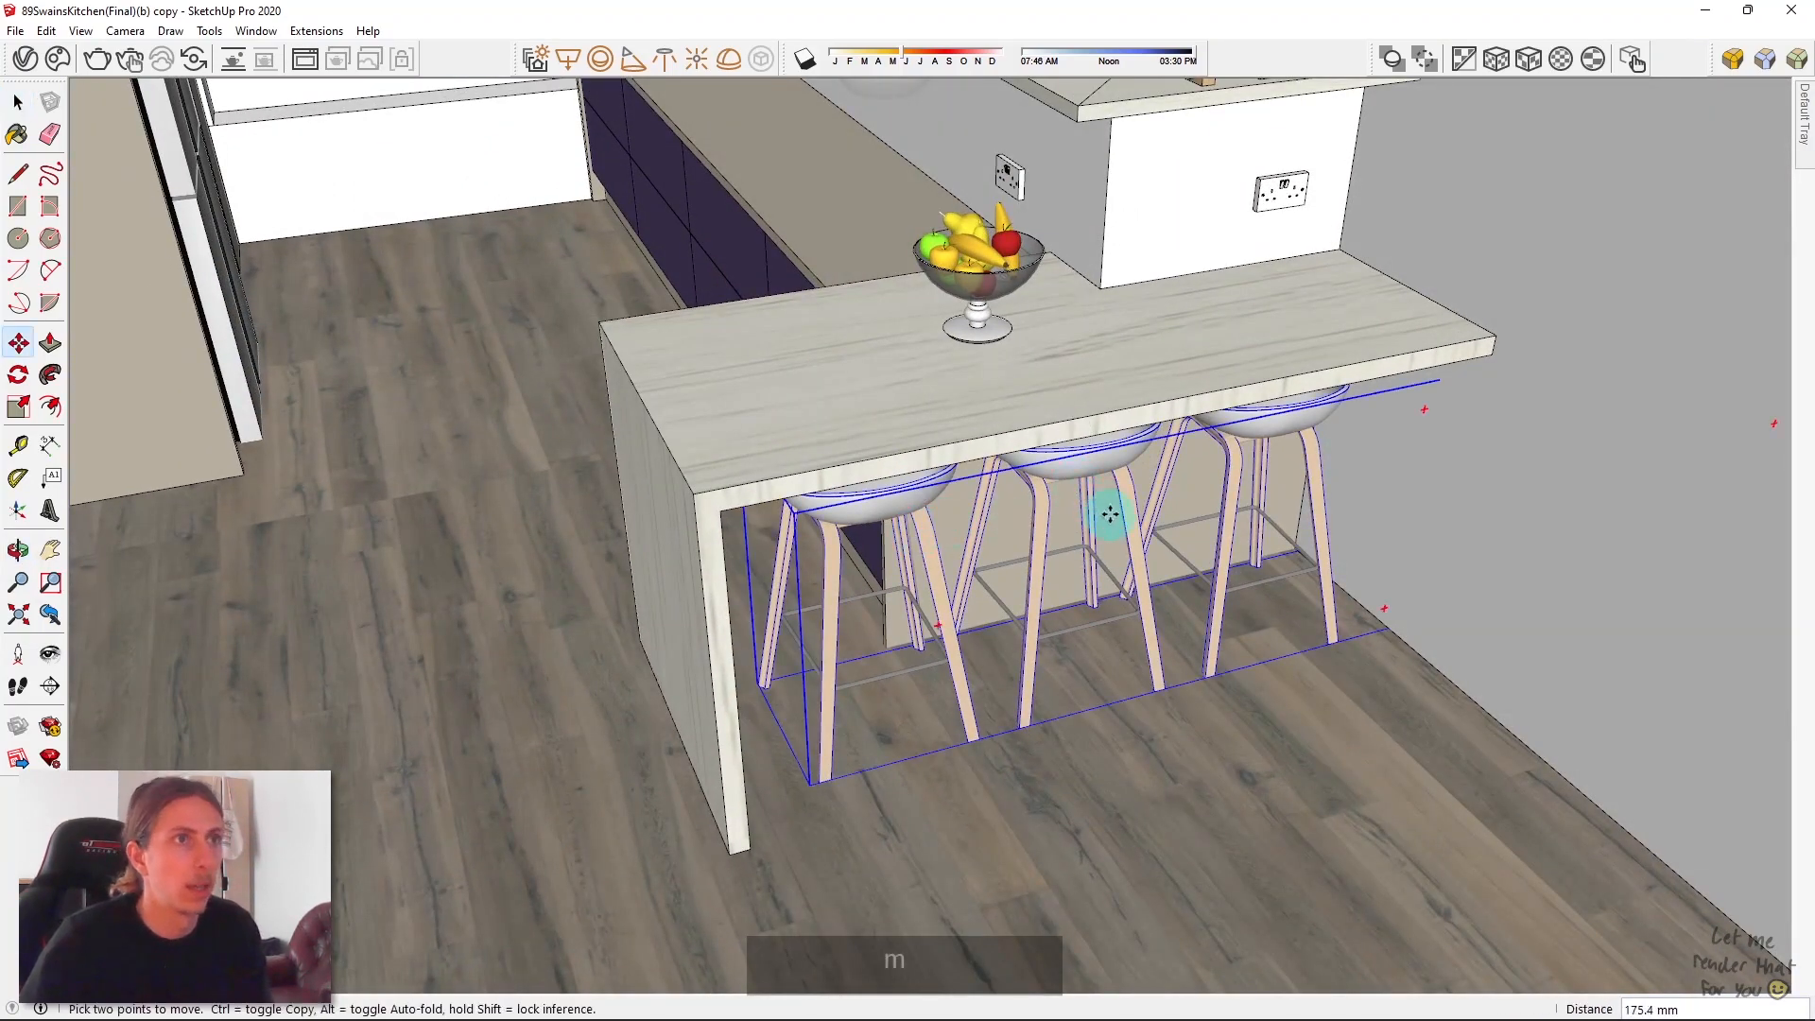
left_click(1138, 556)
middle_click_drag(1138, 556, 1013, 676)
scroll(808, 695, "up", 4)
key("space")
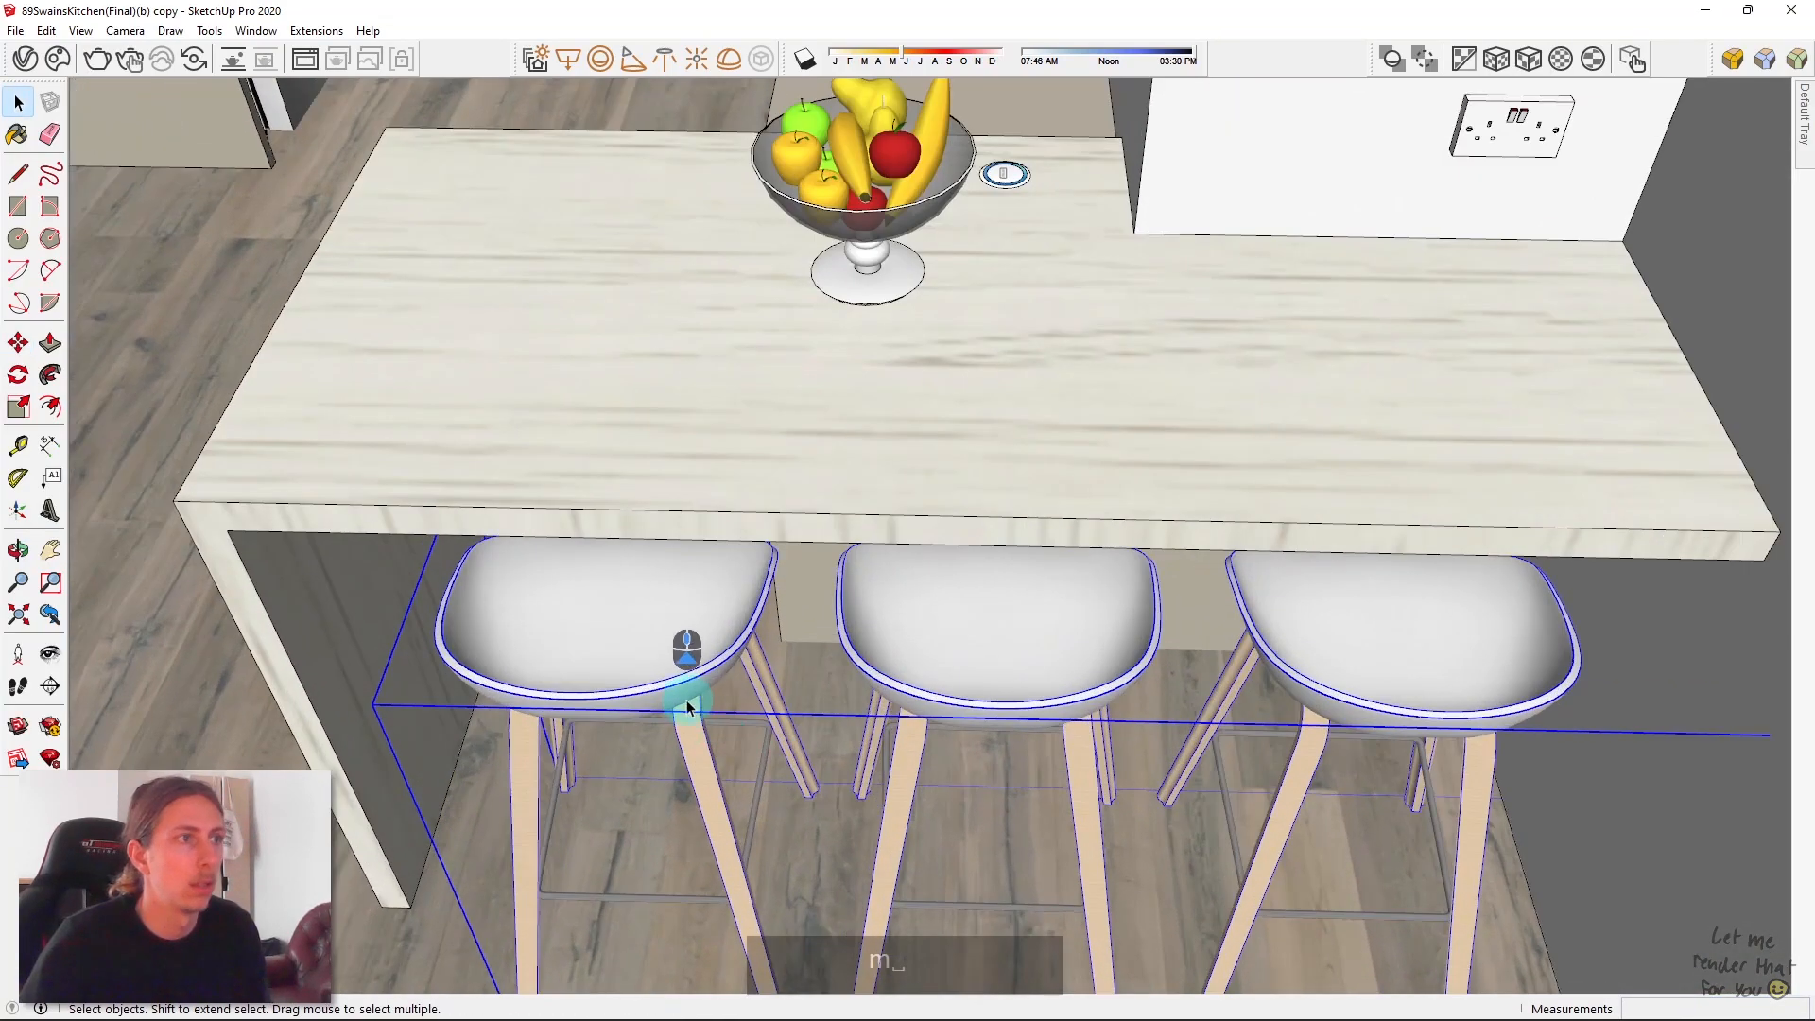
Step: Open the stool group and pull the stool nearest the worktop's side panel farther out from the bar
double_click(689, 699)
scroll(710, 620, "down", 4)
double_click(710, 620)
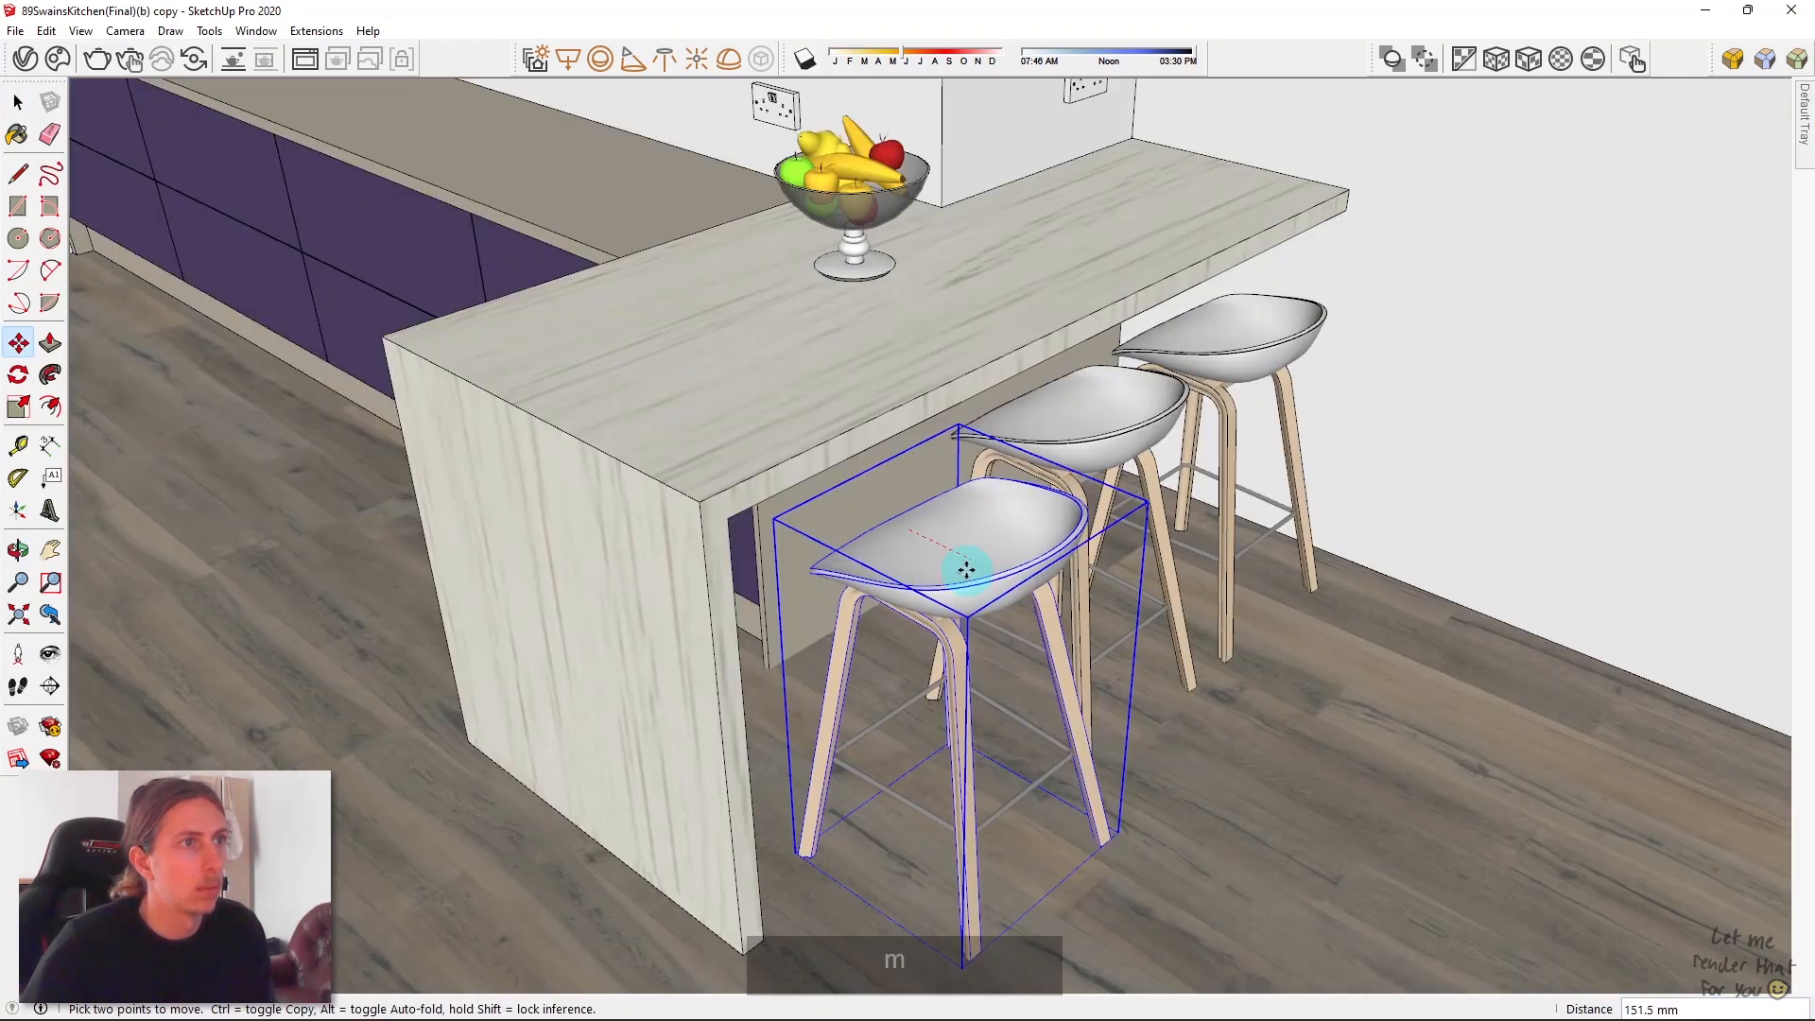
left_click(964, 569)
middle_click_drag(964, 569, 571, 745)
left_click(732, 621)
middle_click_drag(689, 639, 1078, 420)
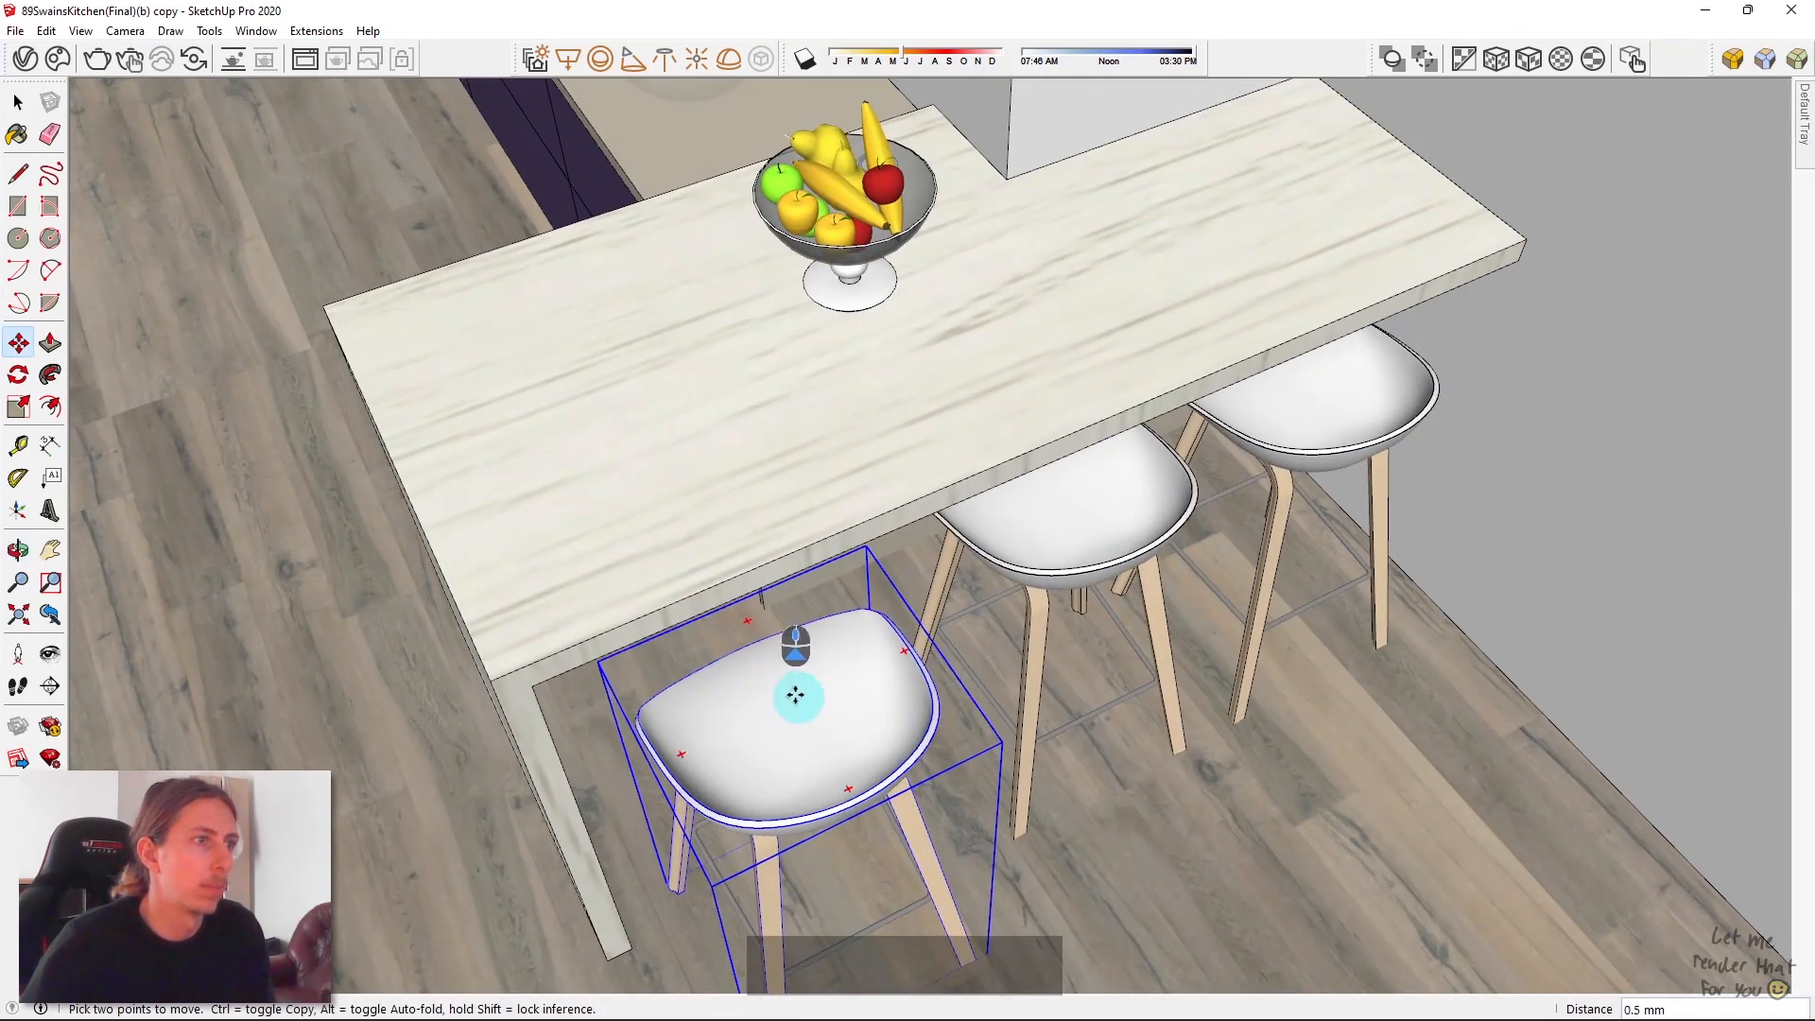
Step: Rotate the pulled-out stool slightly about its vertical axis and select the middle stool
left_click(947, 691)
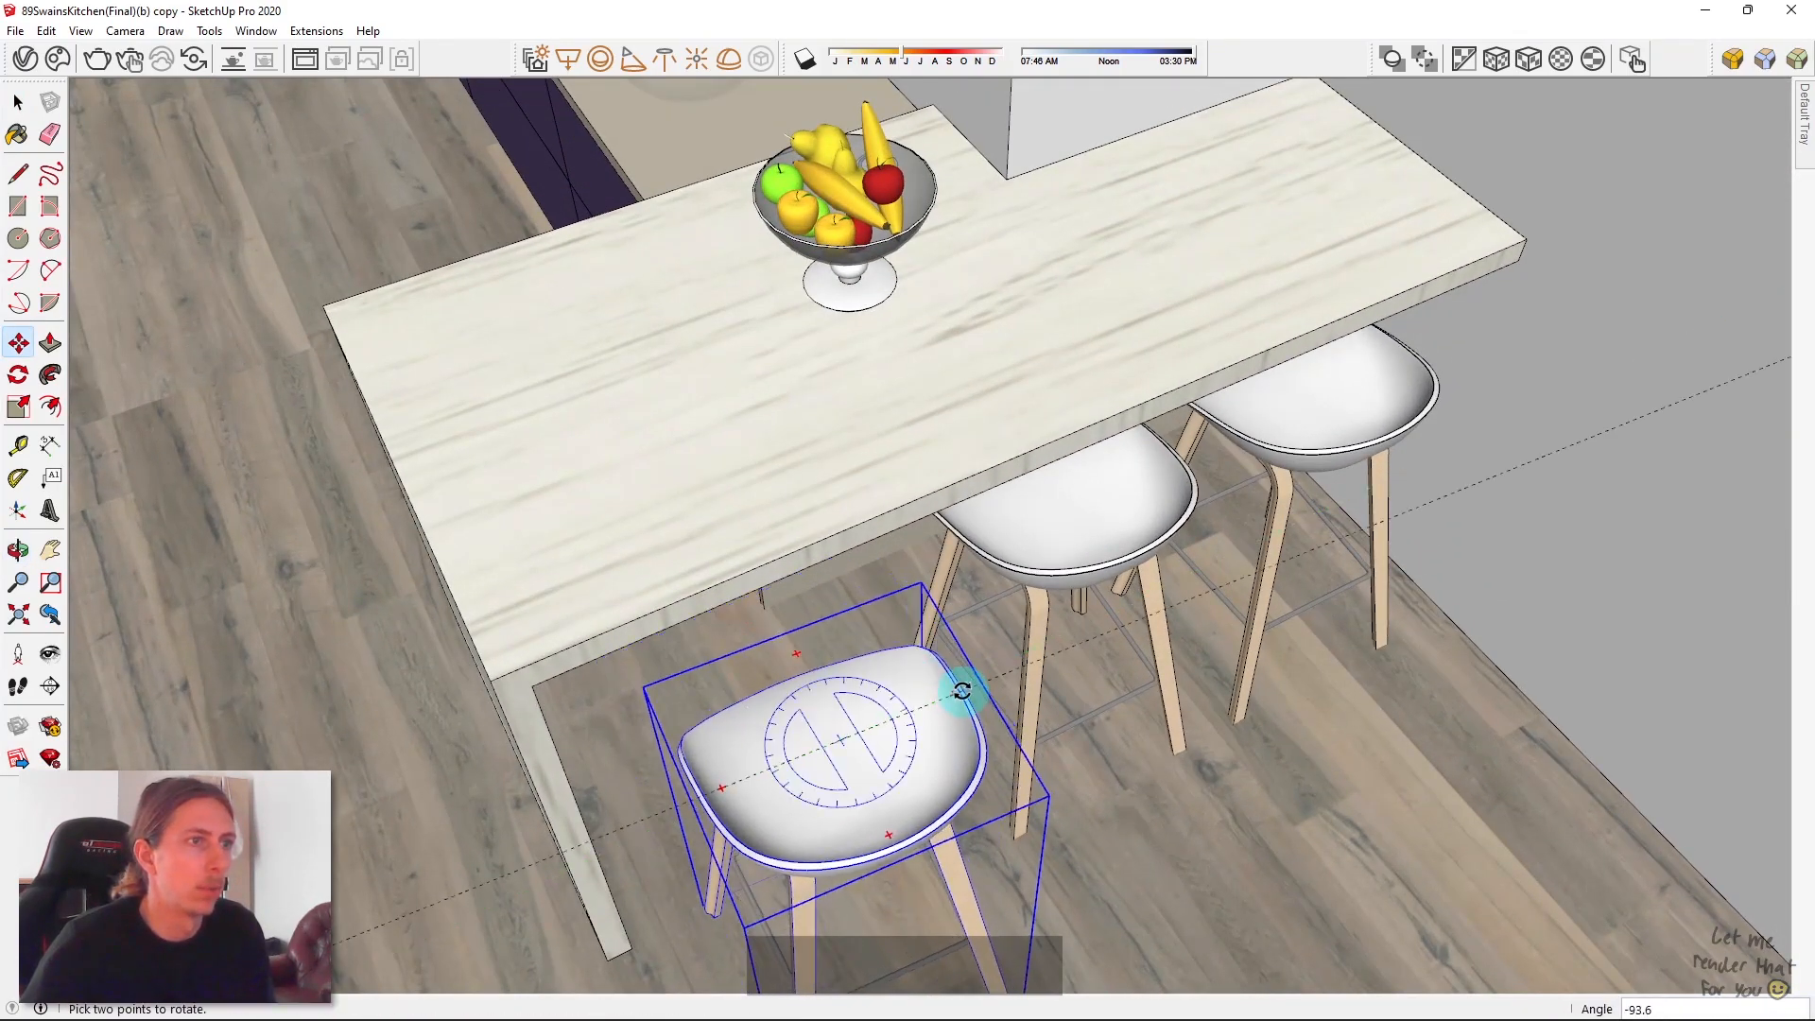
middle_click_drag(1033, 640, 964, 508)
key("space")
left_click(964, 509)
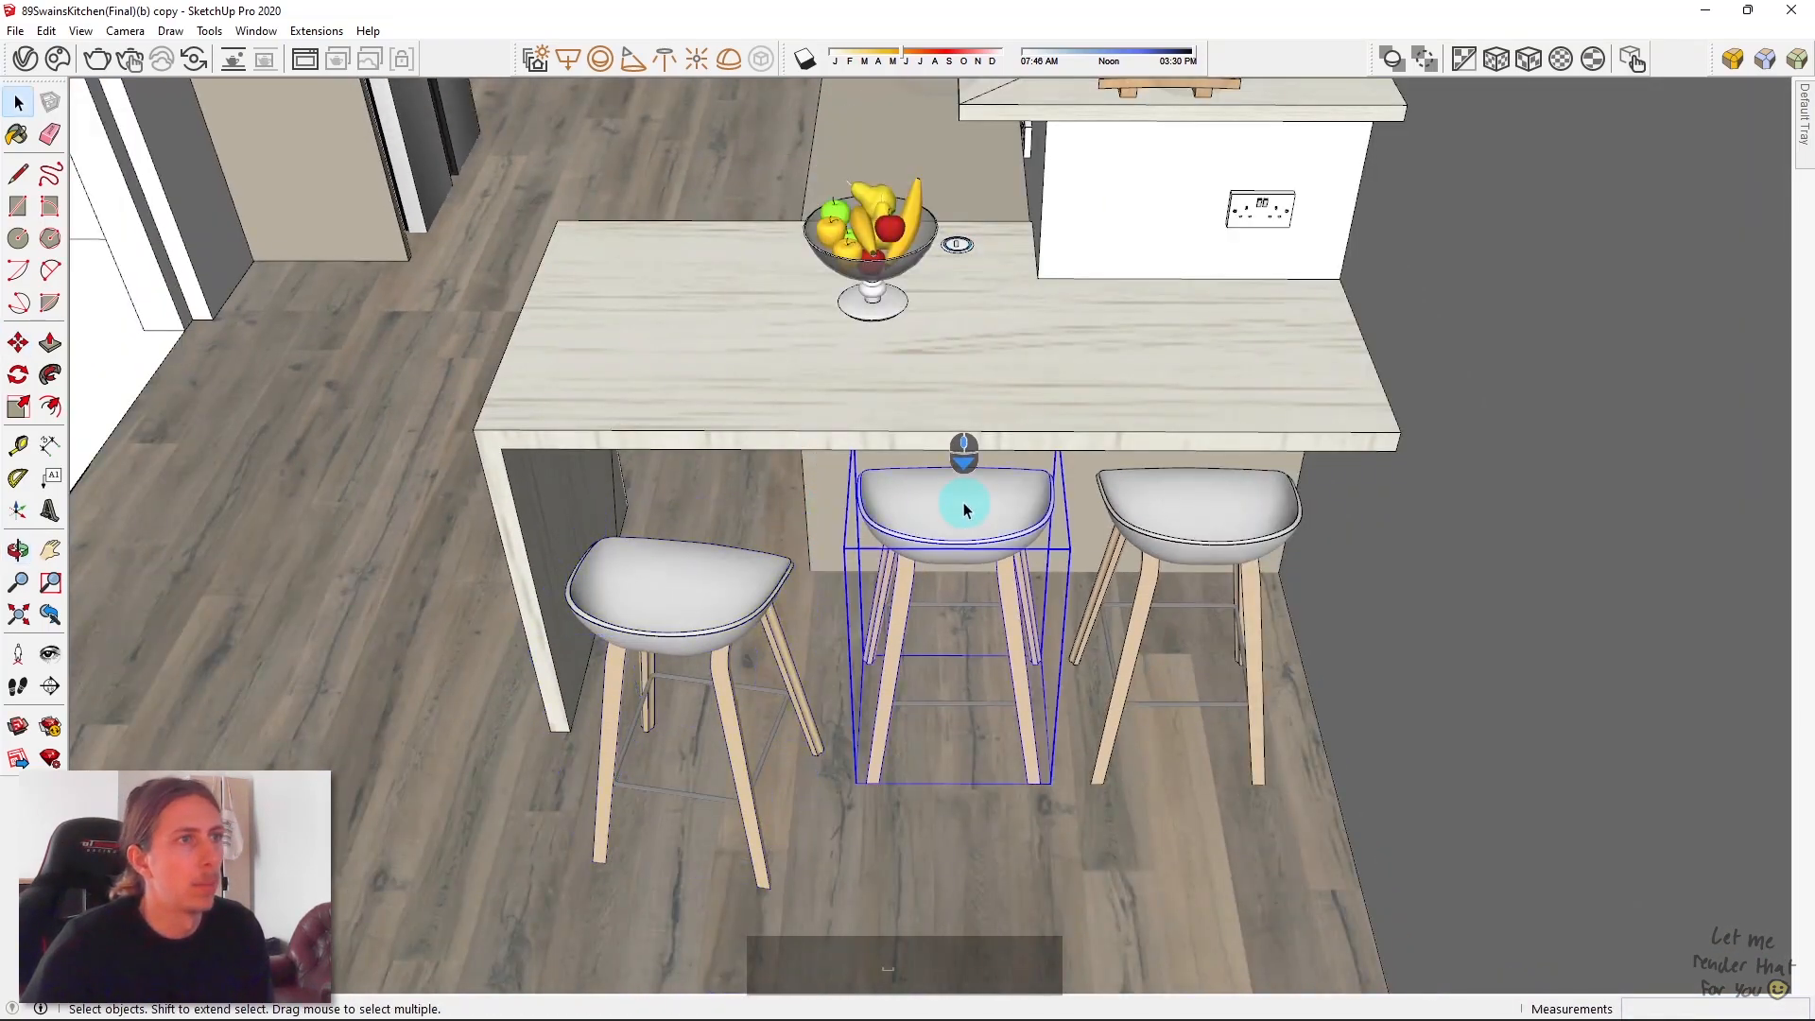
Step: Move the middle stool about 70 mm out from the bar and rotate it slightly about its vertical axis
left_click(962, 497)
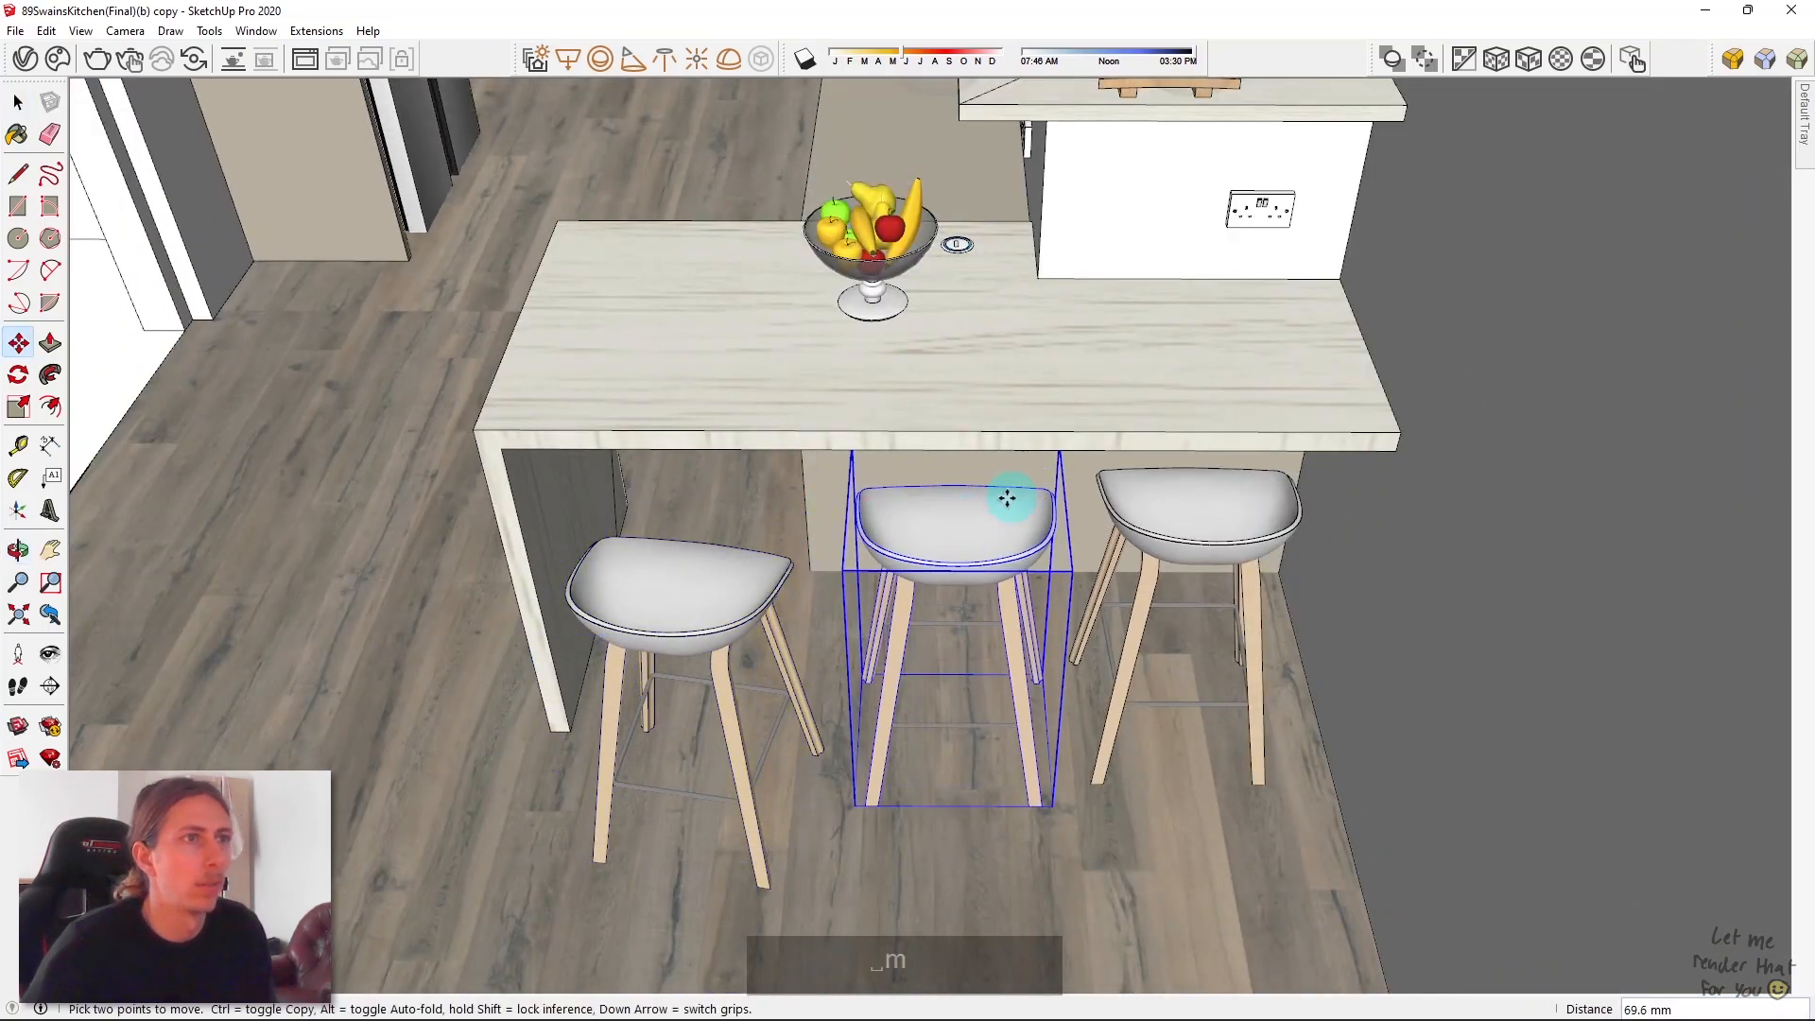
scroll(1044, 510, "up", 3)
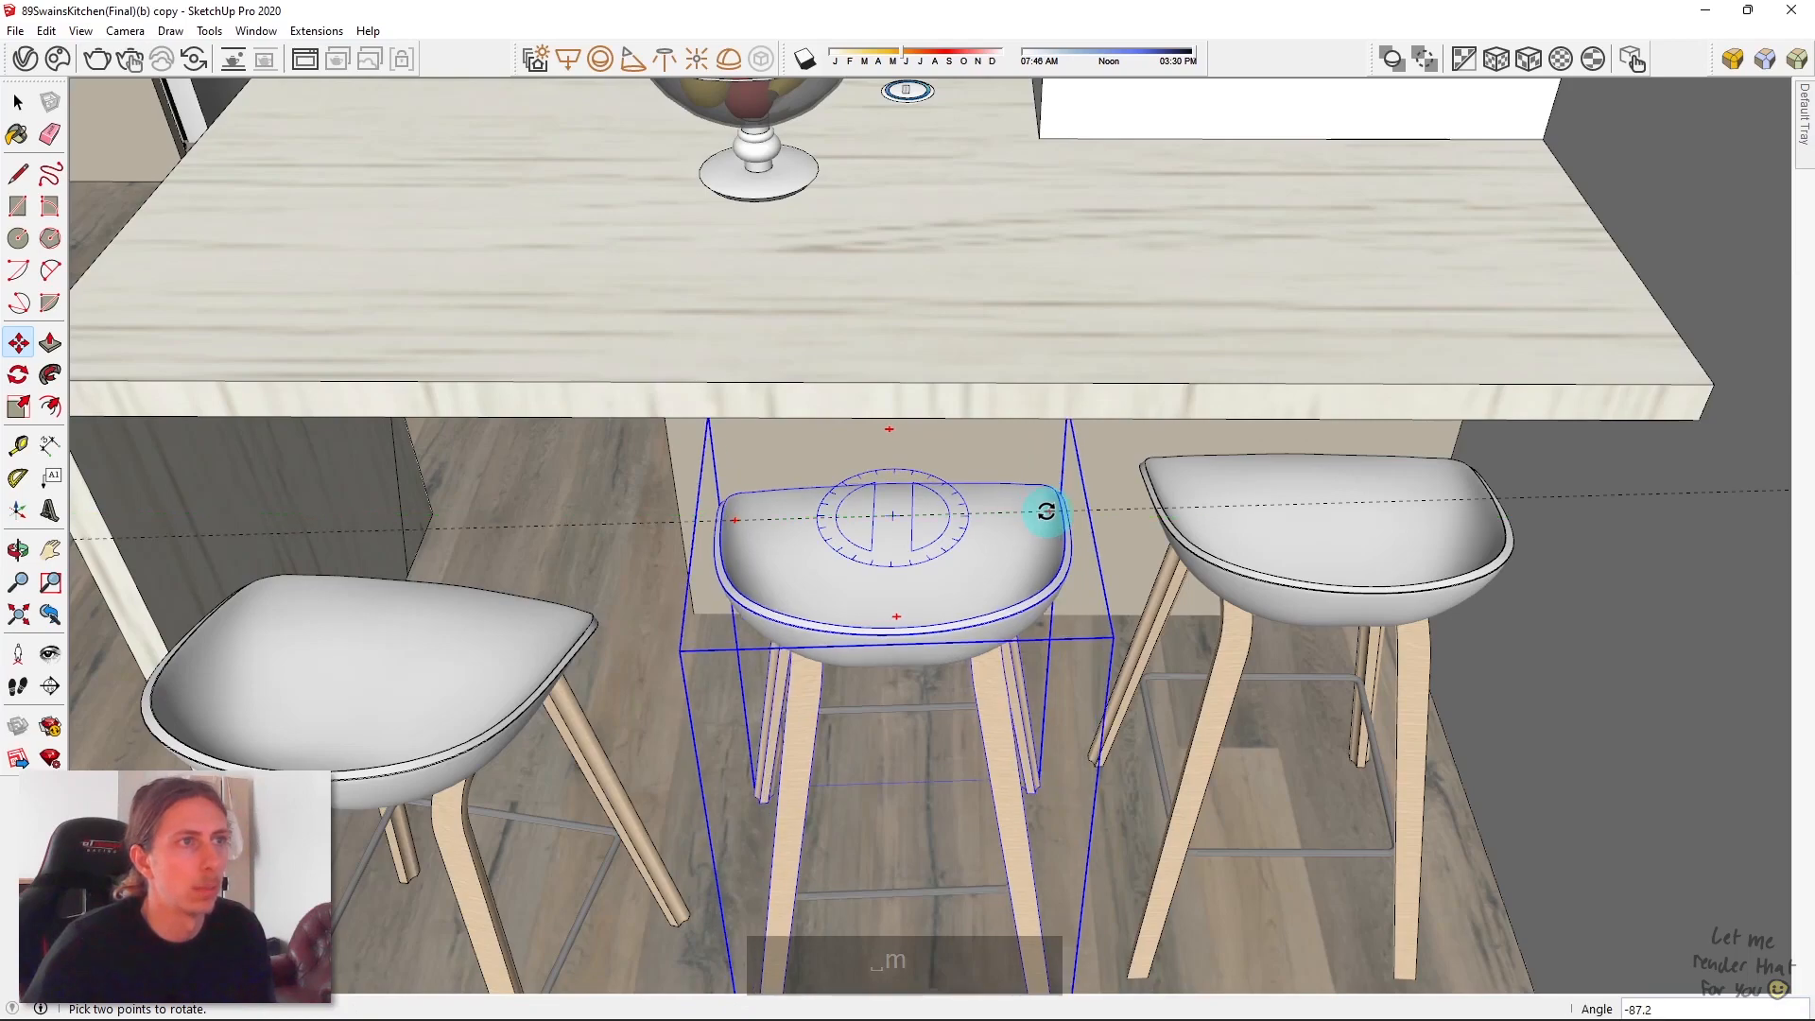
key("space")
scroll(1028, 561, "down", 3)
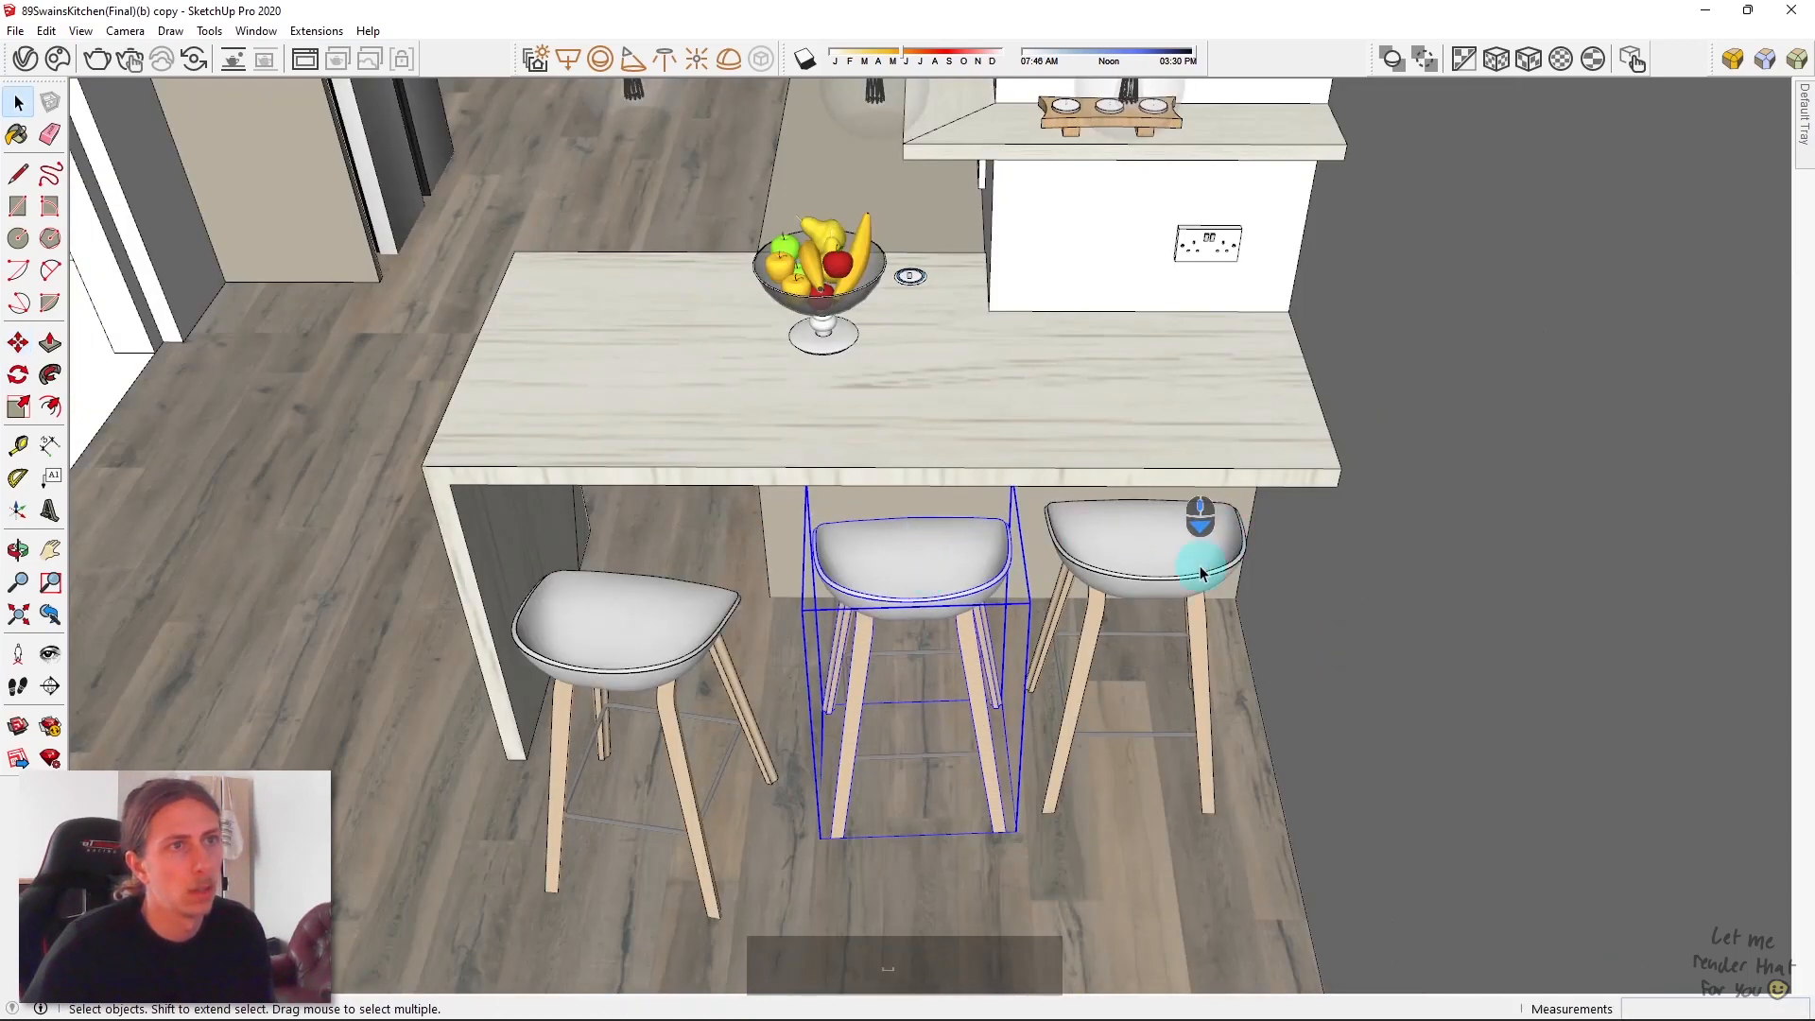
Step: Nudge the stool nearest the wall, rotate it slightly about its vertical axis and clear the selection
scroll(1200, 571, "up", 3)
left_click(1180, 537)
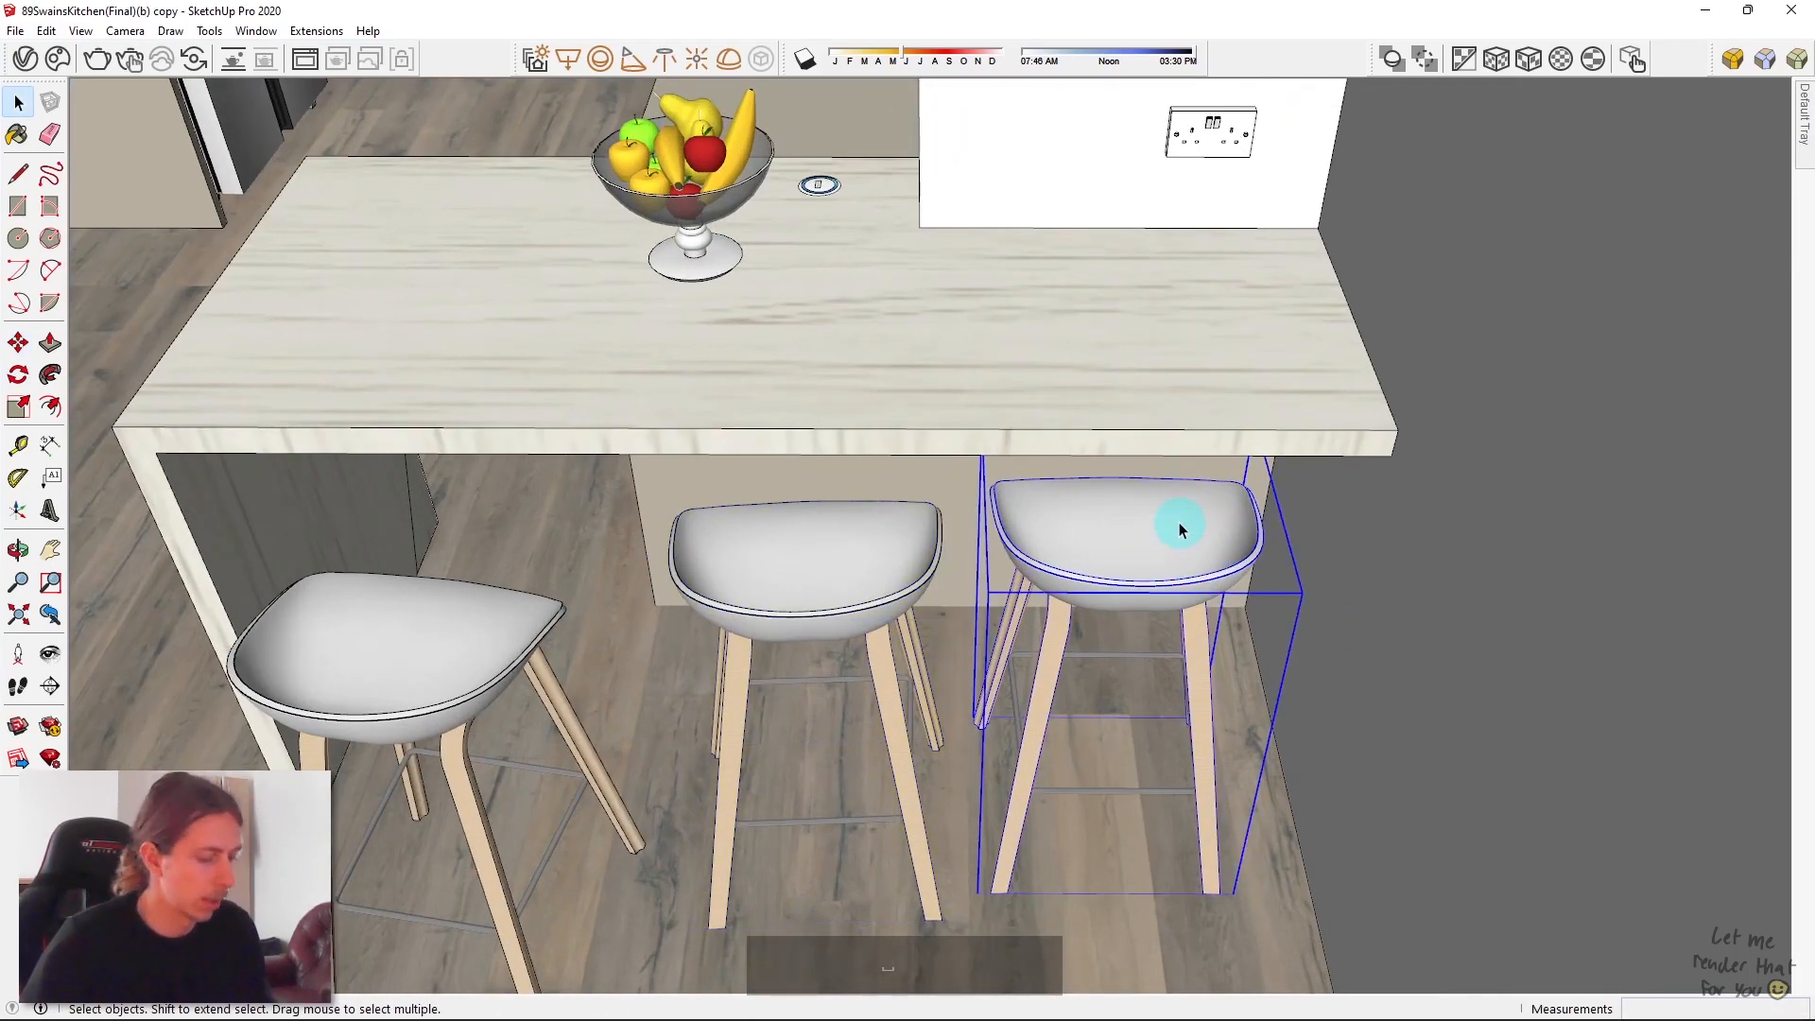
left_click(1141, 541)
left_click(1175, 540)
middle_click_drag(1179, 539, 1176, 613)
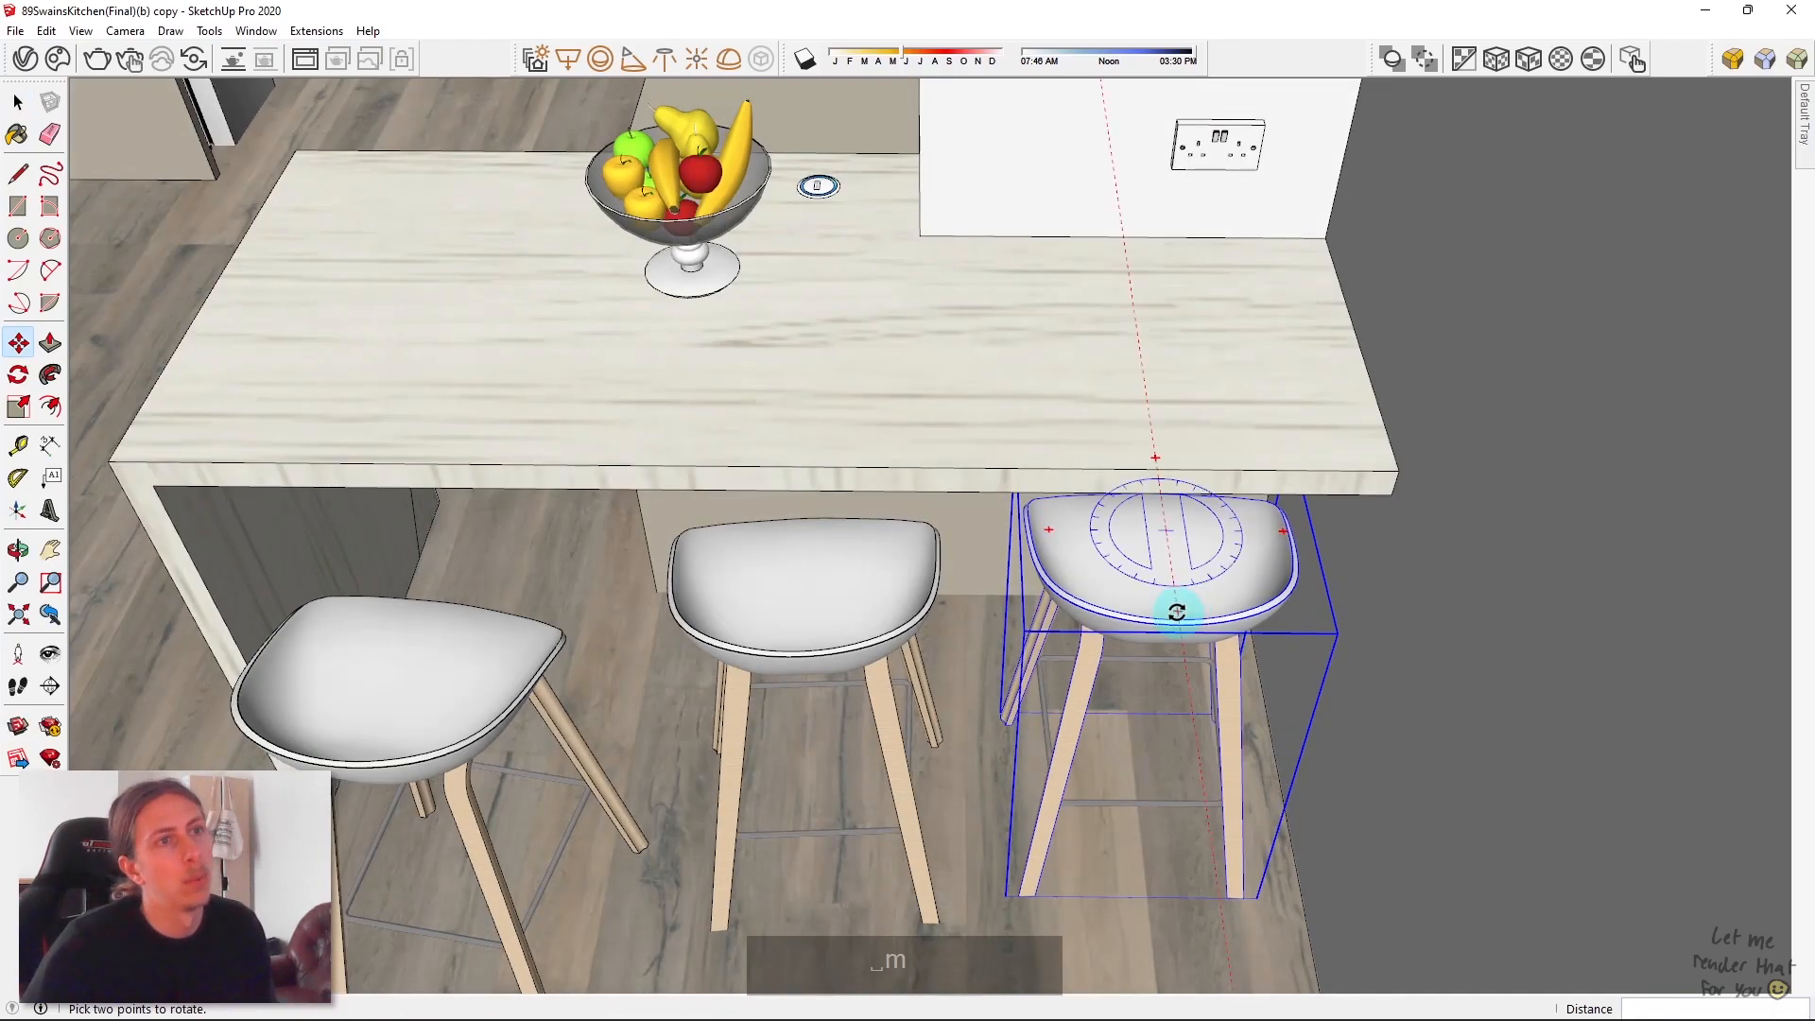
left_click(1175, 614)
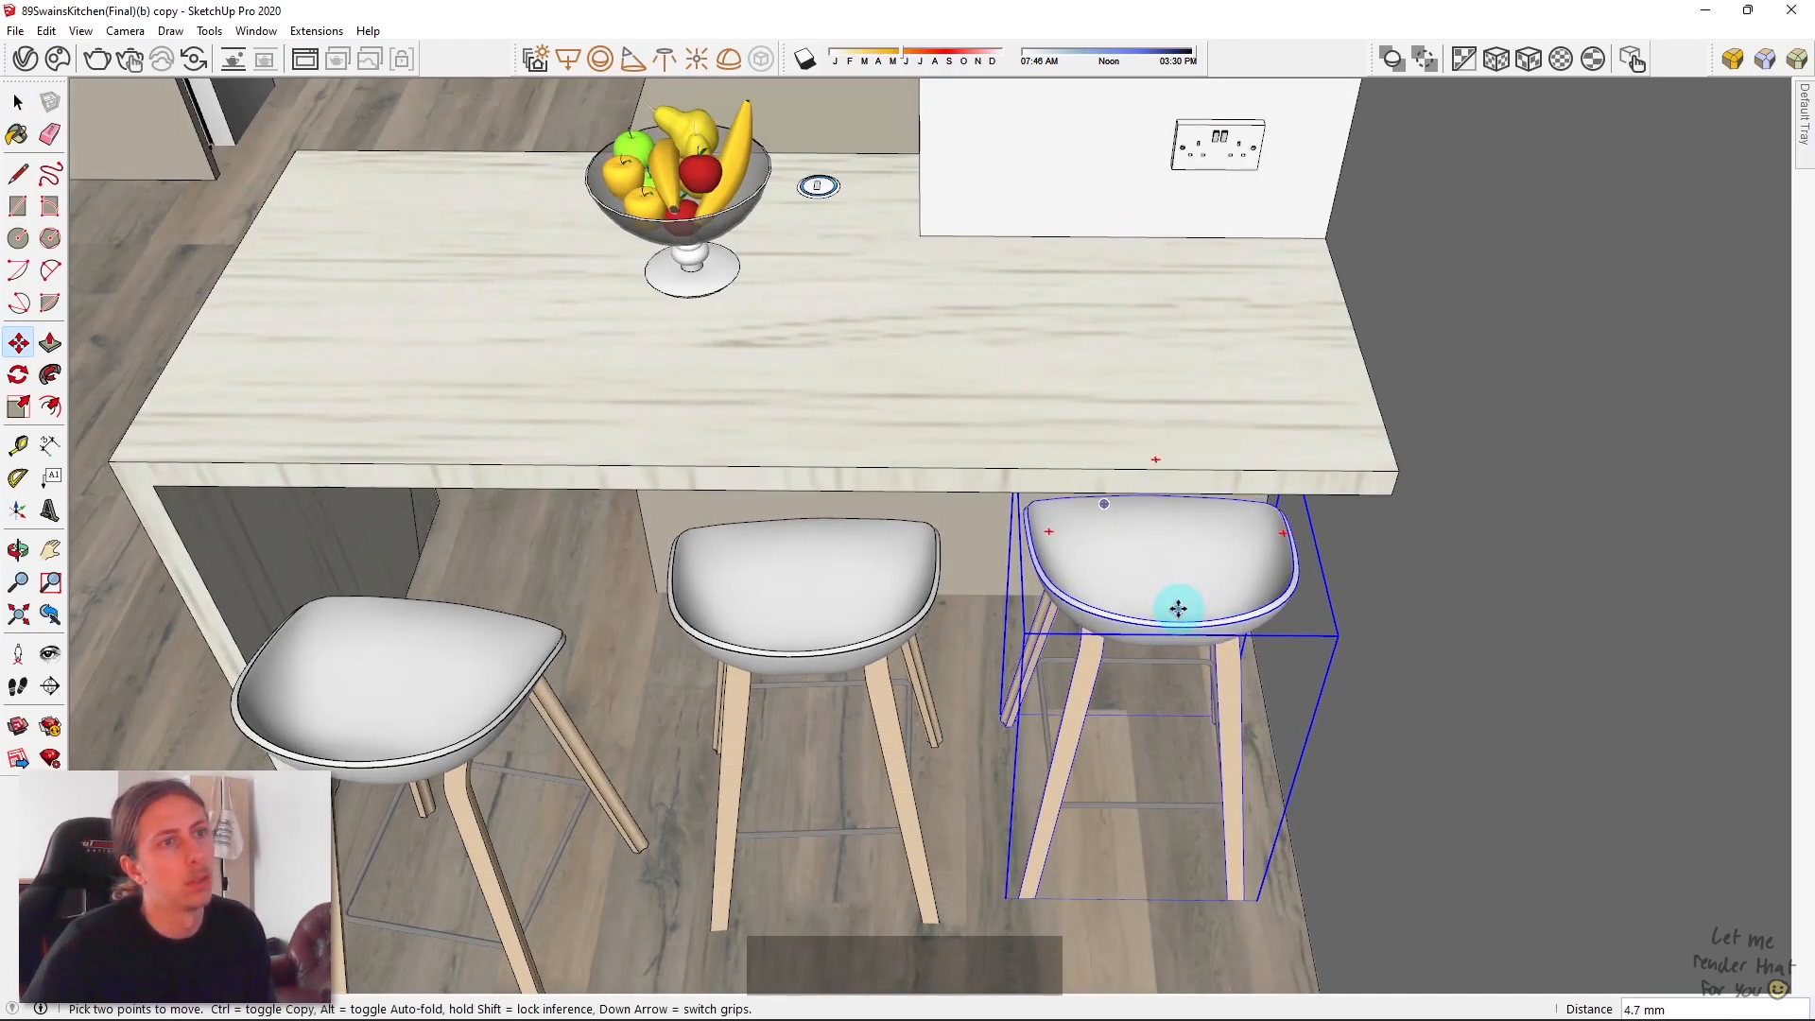
left_click(1175, 614)
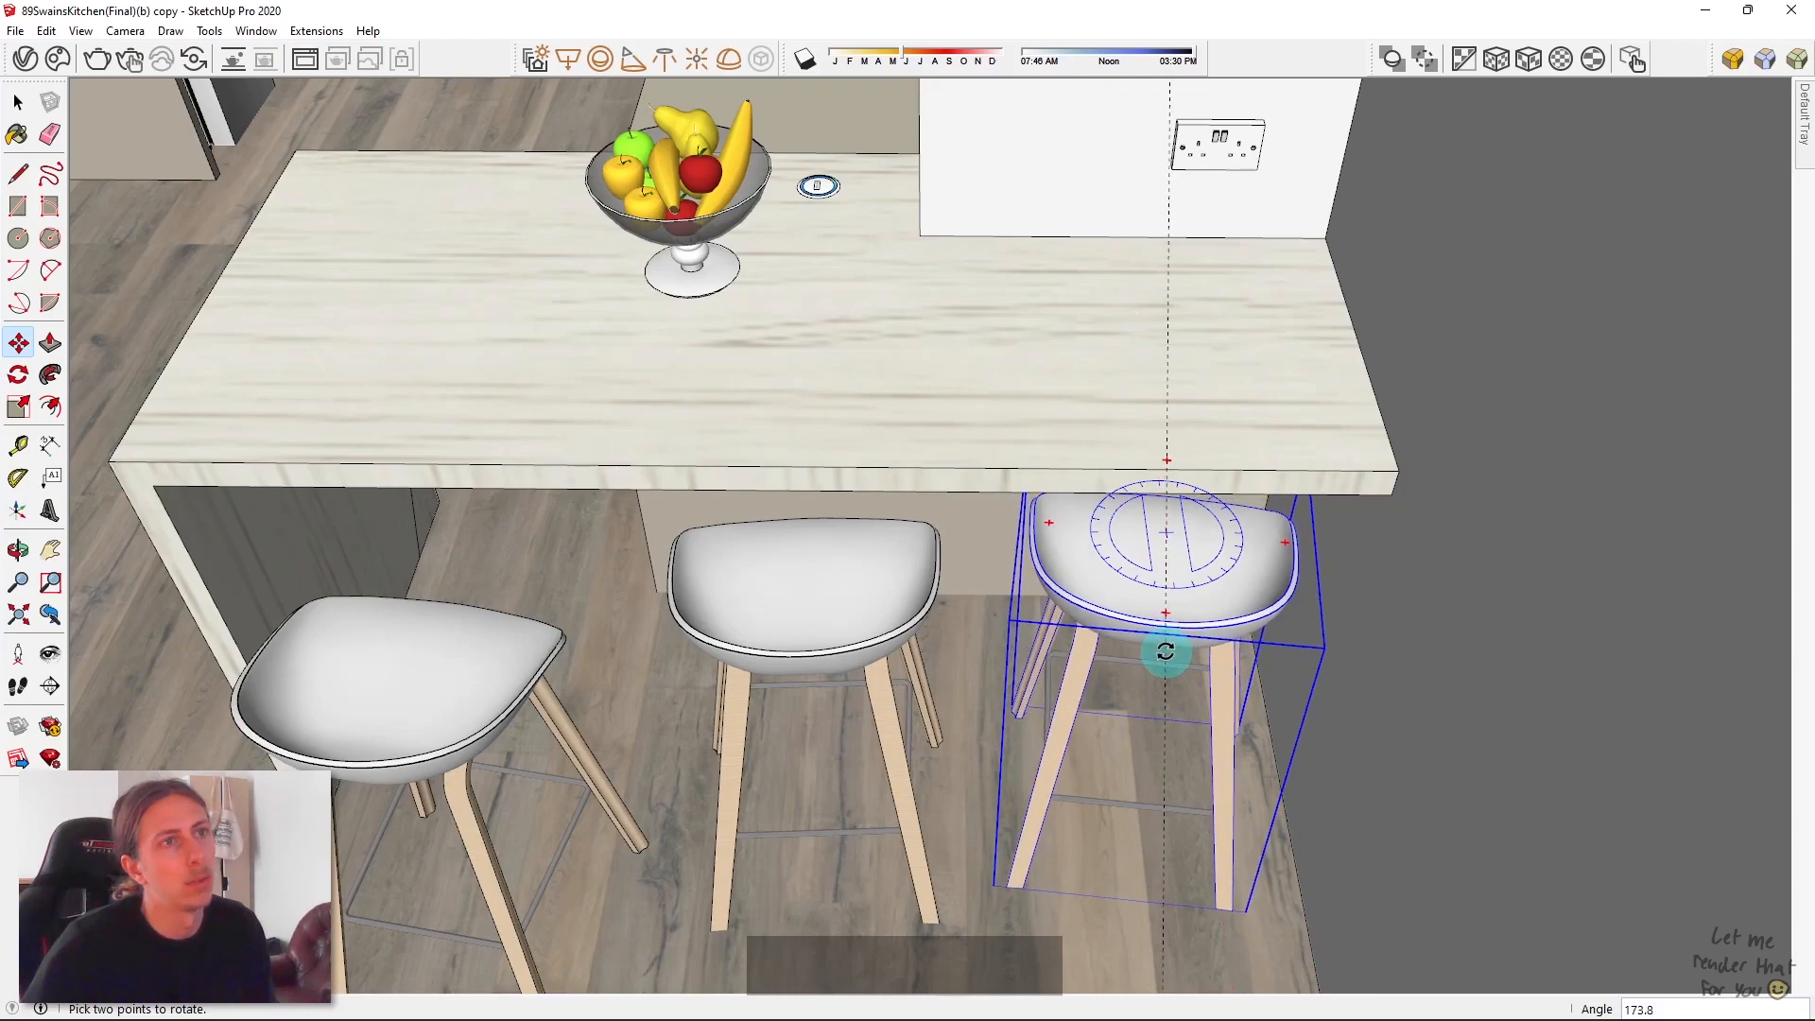
left_click(1178, 659)
scroll(798, 608, "down", 4)
key("space")
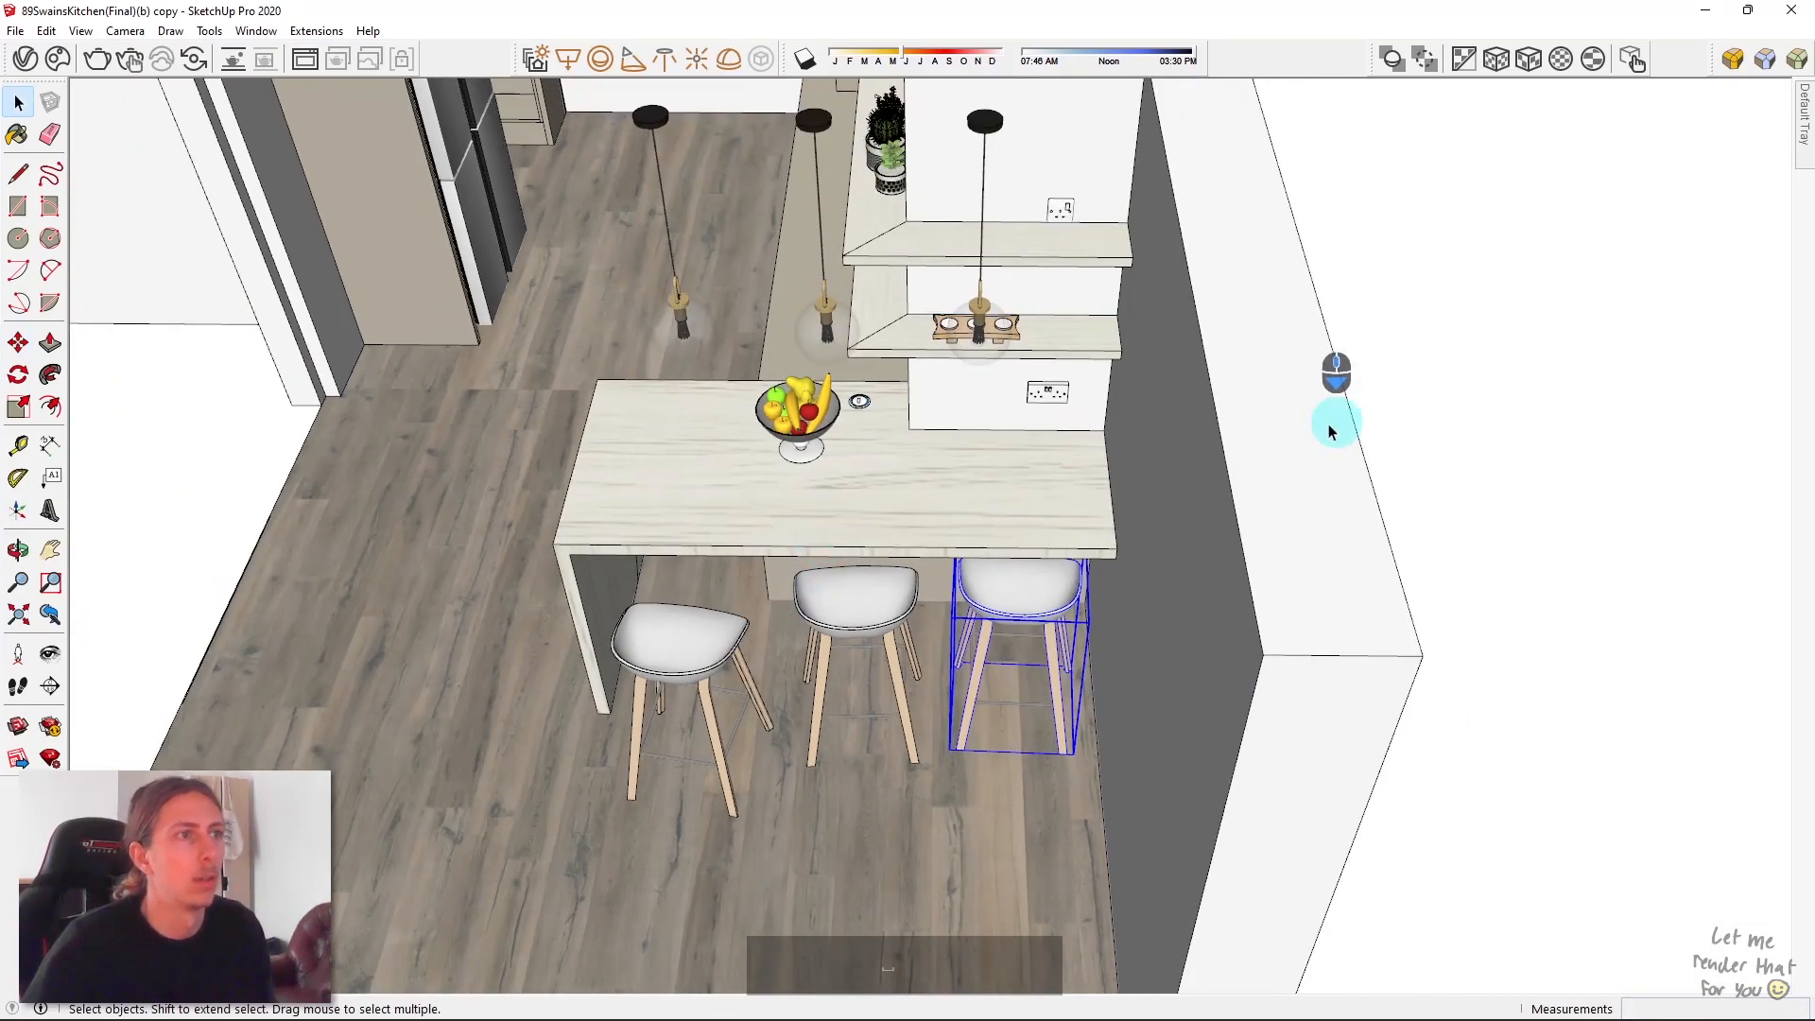
left_click(1463, 363)
Step: Examine the fruit bowl on the breakfast bar up close
scroll(858, 574, "up", 3)
middle_click_drag(599, 717, 1000, 602)
scroll(858, 574, "up", 1)
scroll(786, 483, "down", 1)
scroll(937, 451, "down", 2)
scroll(1000, 602, "down", 1)
scroll(1002, 608, "down", 1)
scroll(1109, 558, "up", 8)
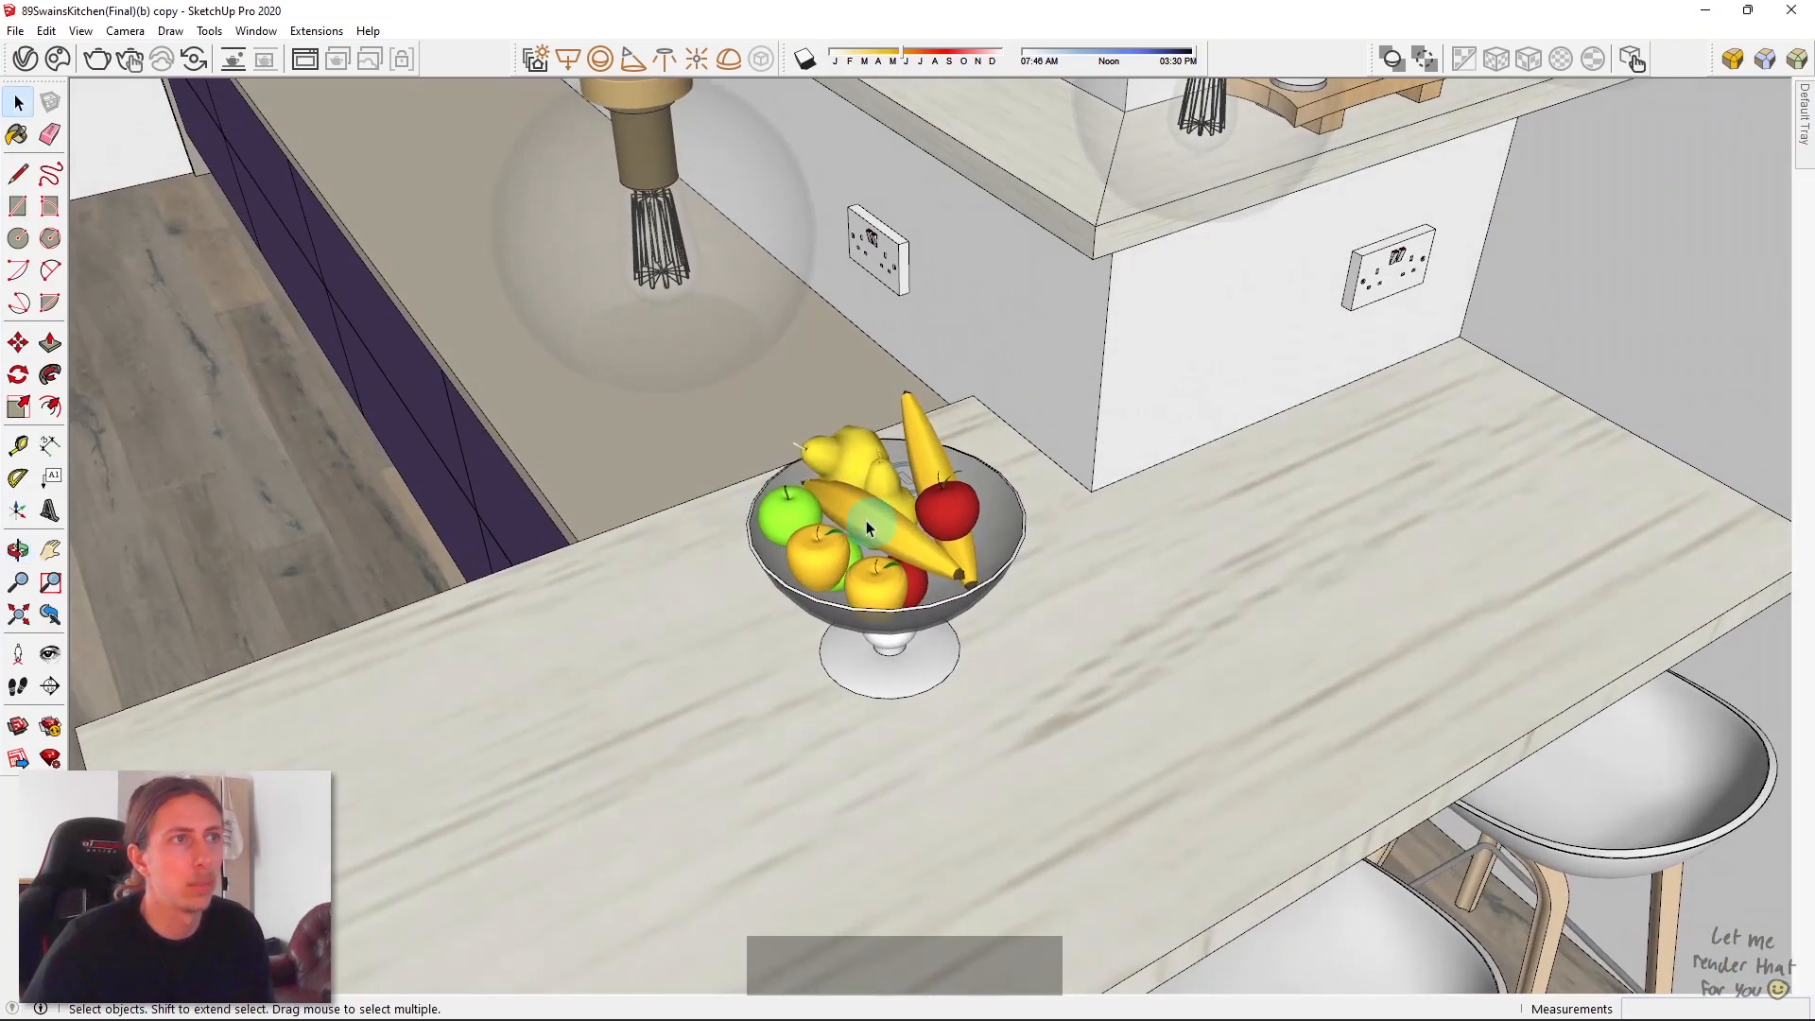
scroll(866, 522, "up", 3)
middle_click_drag(866, 523, 776, 558)
scroll(776, 557, "up", 3)
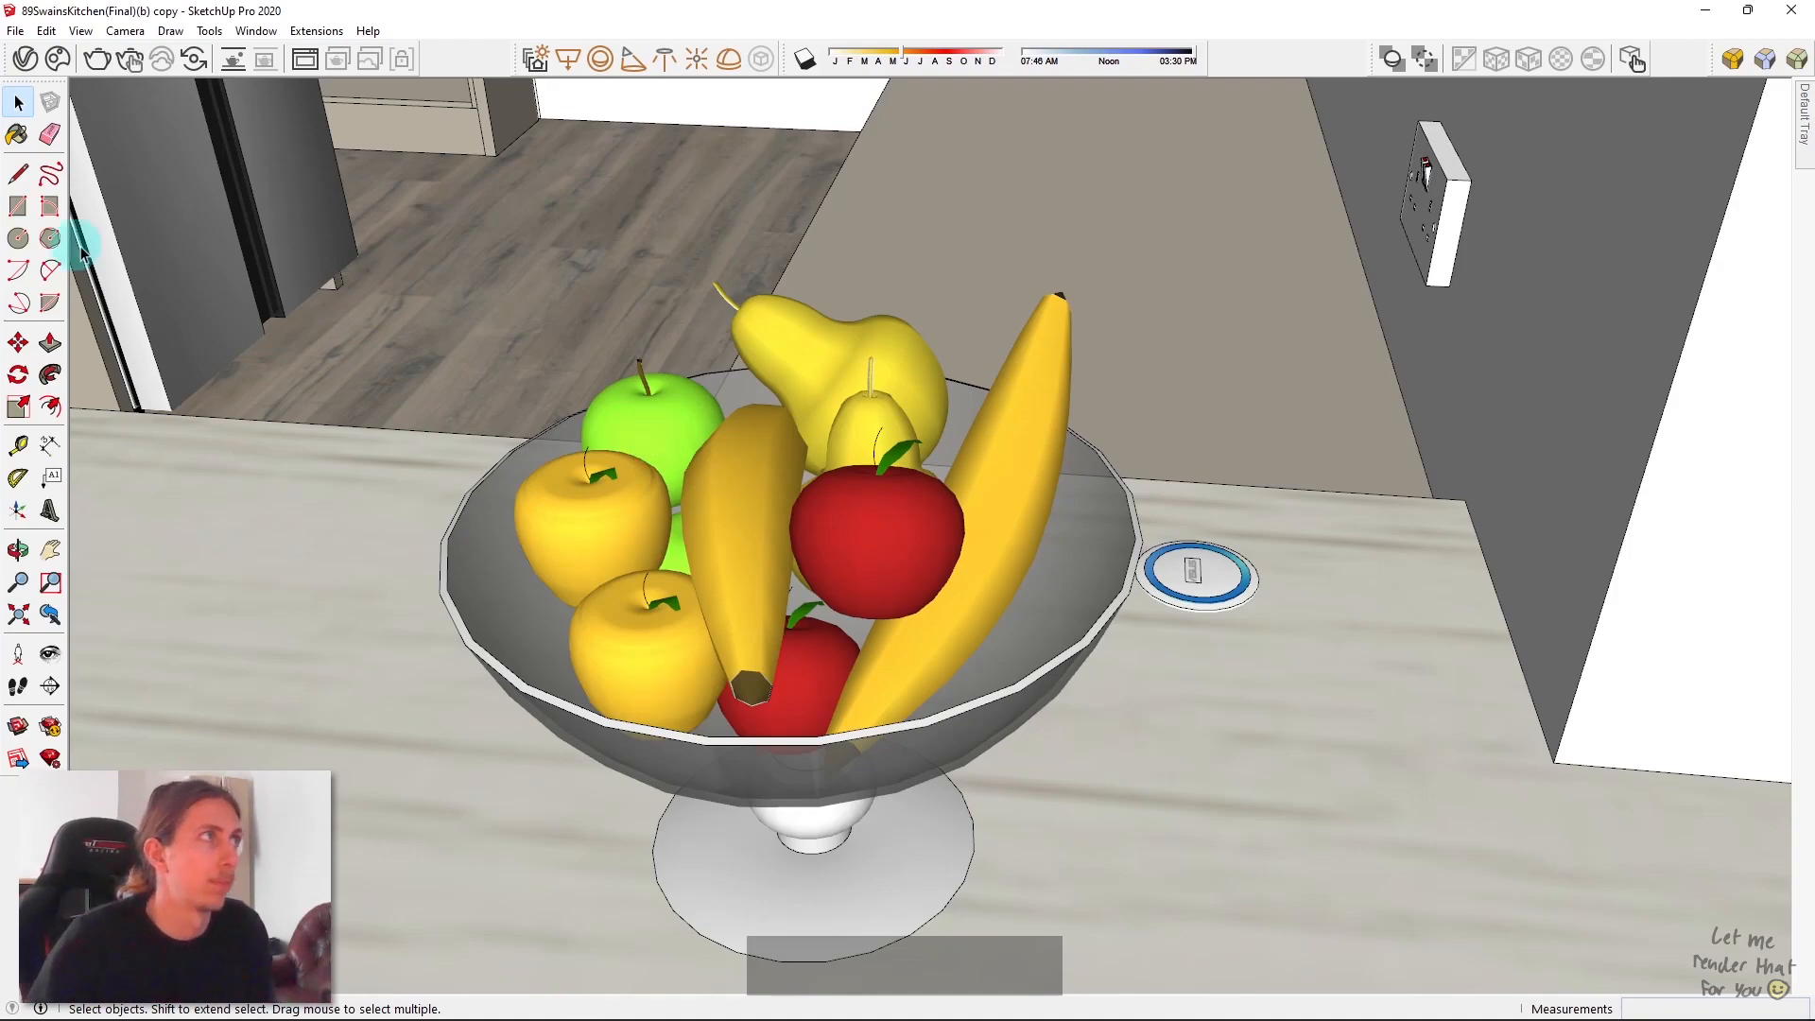
Step: Examine the decorative items on the wall shelves, including the plants, books and framed picture, and the wall clock
middle_click_drag(469, 310, 1004, 578)
scroll(1004, 579, "down", 8)
middle_click_drag(810, 454, 987, 799)
scroll(546, 350, "up", 2)
scroll(546, 352, "up", 3)
middle_click_drag(904, 382, 1030, 558)
scroll(945, 574, "up", 5)
scroll(637, 625, "up", 1)
middle_click_drag(638, 627, 698, 495)
scroll(698, 495, "down", 5)
middle_click_drag(997, 463, 953, 392)
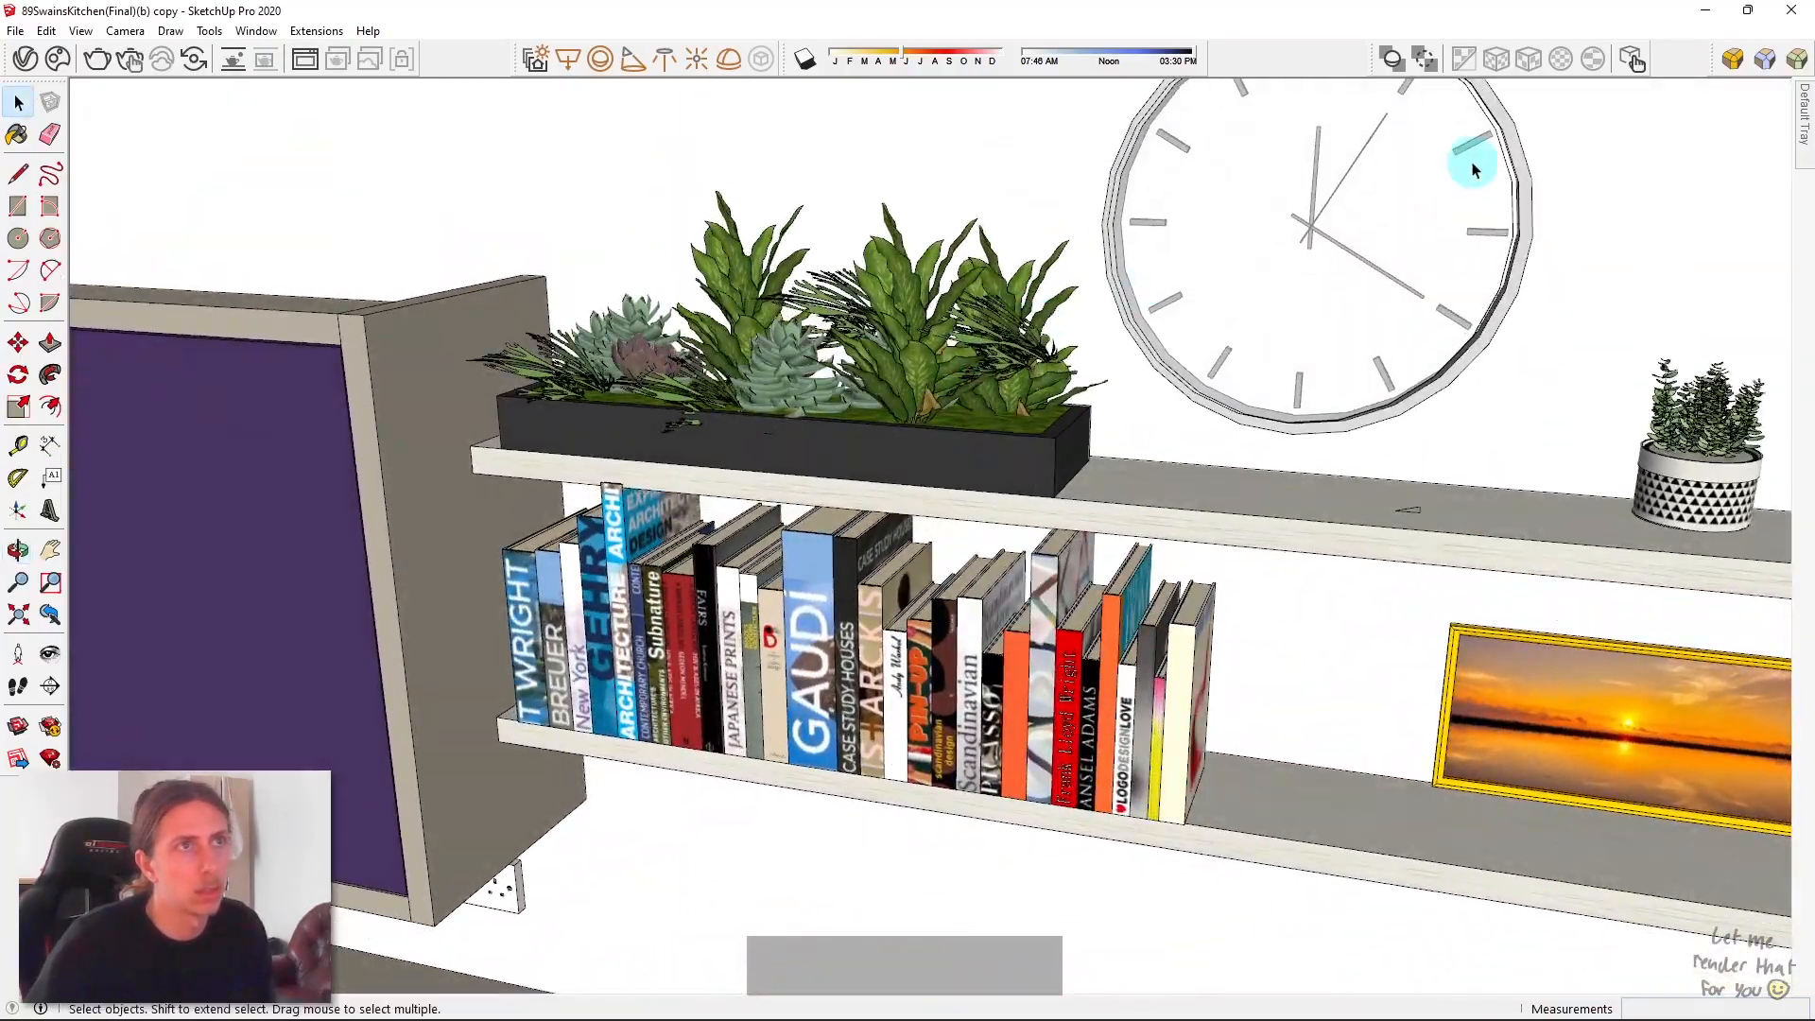
scroll(1471, 164, "up", 3)
middle_click_drag(1460, 192, 1189, 357)
scroll(1254, 283, "down", 4)
middle_click_drag(1254, 285, 1177, 219)
scroll(1548, 420, "up", 3)
middle_click_drag(1253, 500, 987, 573)
scroll(980, 572, "up", 3)
middle_click_drag(1139, 559, 973, 464)
middle_click_drag(974, 463, 1746, 356, "shift")
scroll(887, 388, "down", 4)
scroll(887, 388, "down", 3)
Step: Select the fridge and inspect it together with its housing and the neighbouring cooker area
middle_click_drag(887, 389, 531, 219)
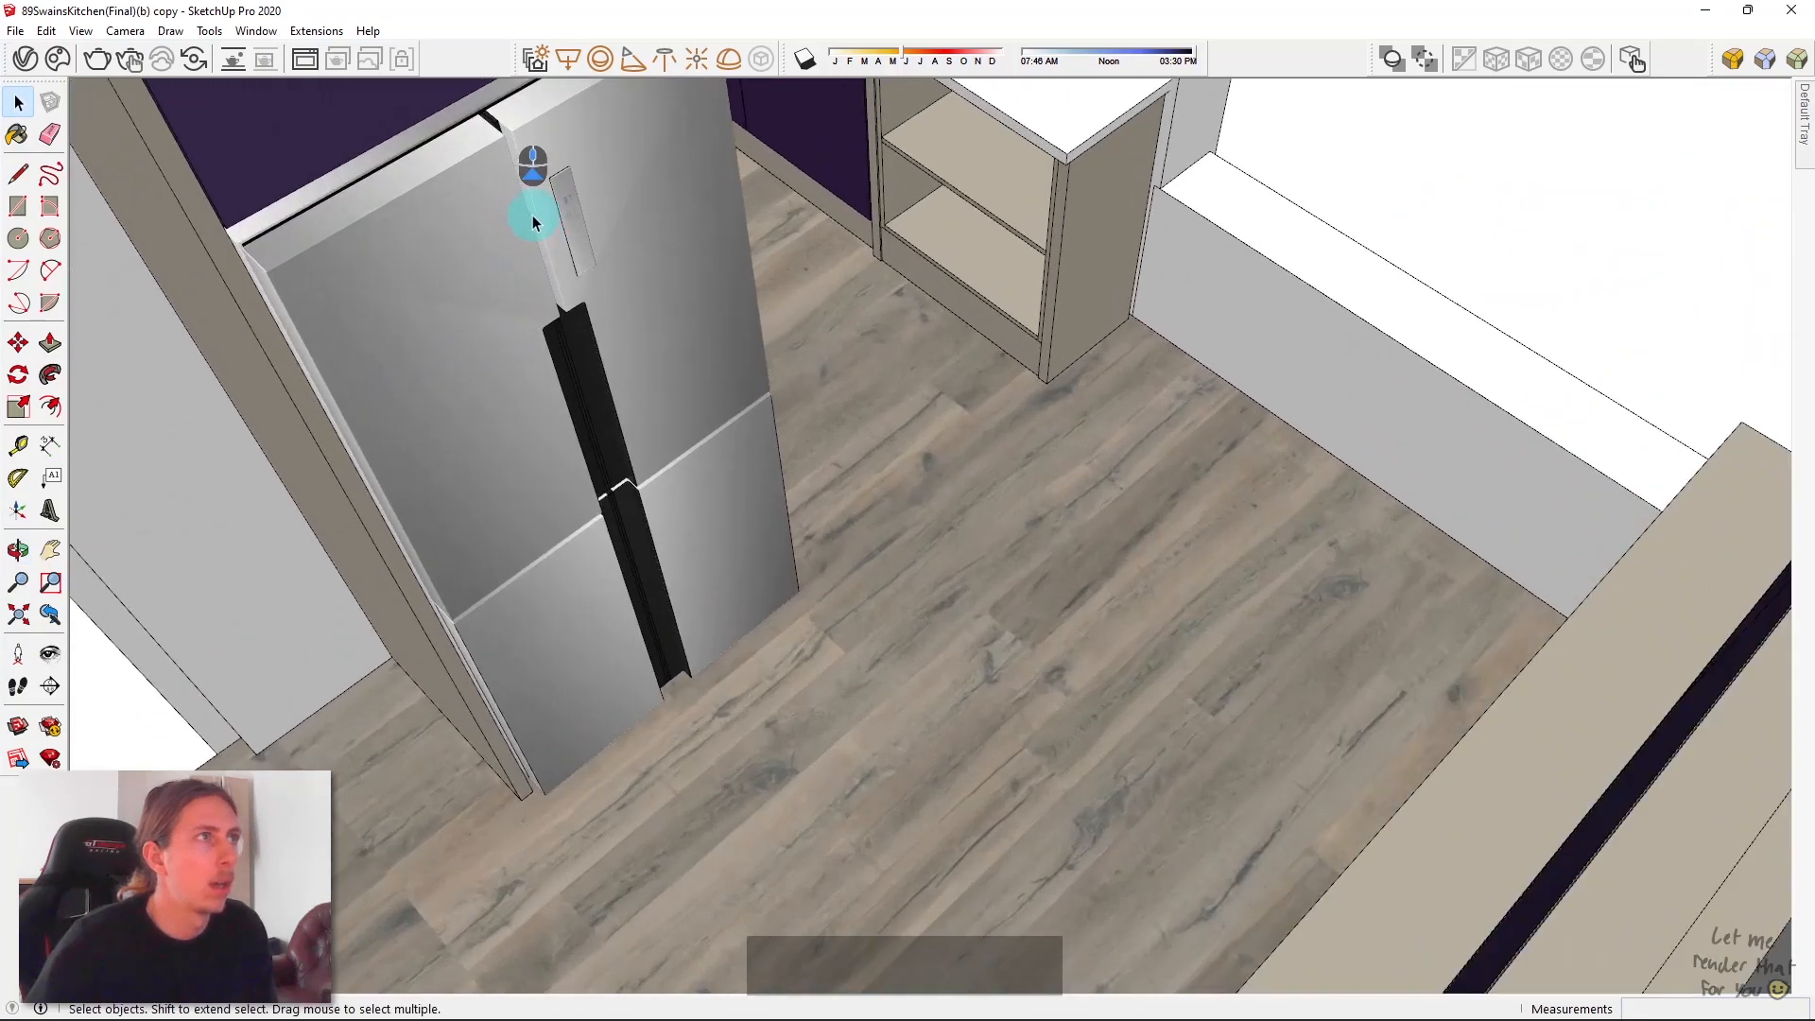
scroll(530, 218, "up", 2)
left_click(727, 306)
middle_click_drag(728, 307, 540, 625, "shift")
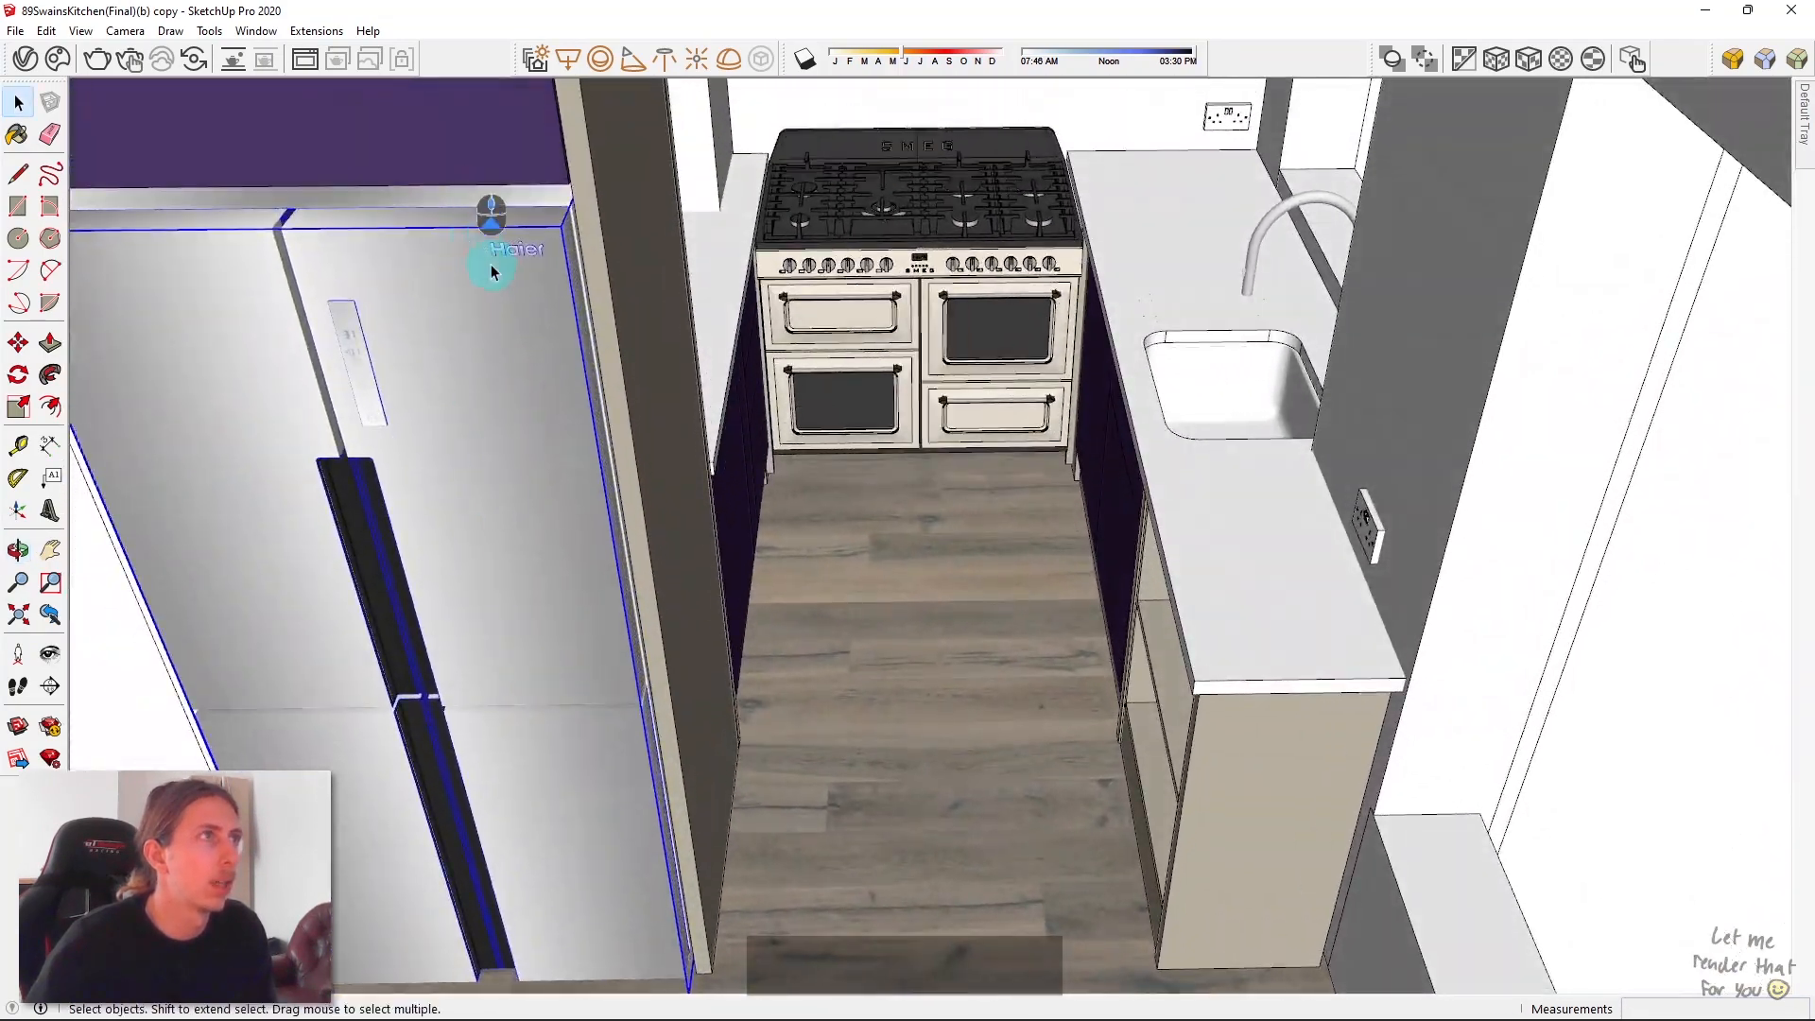
scroll(486, 261, "up", 2)
scroll(493, 308, "down", 2)
middle_click_drag(556, 351, 501, 594)
scroll(620, 575, "down", 3)
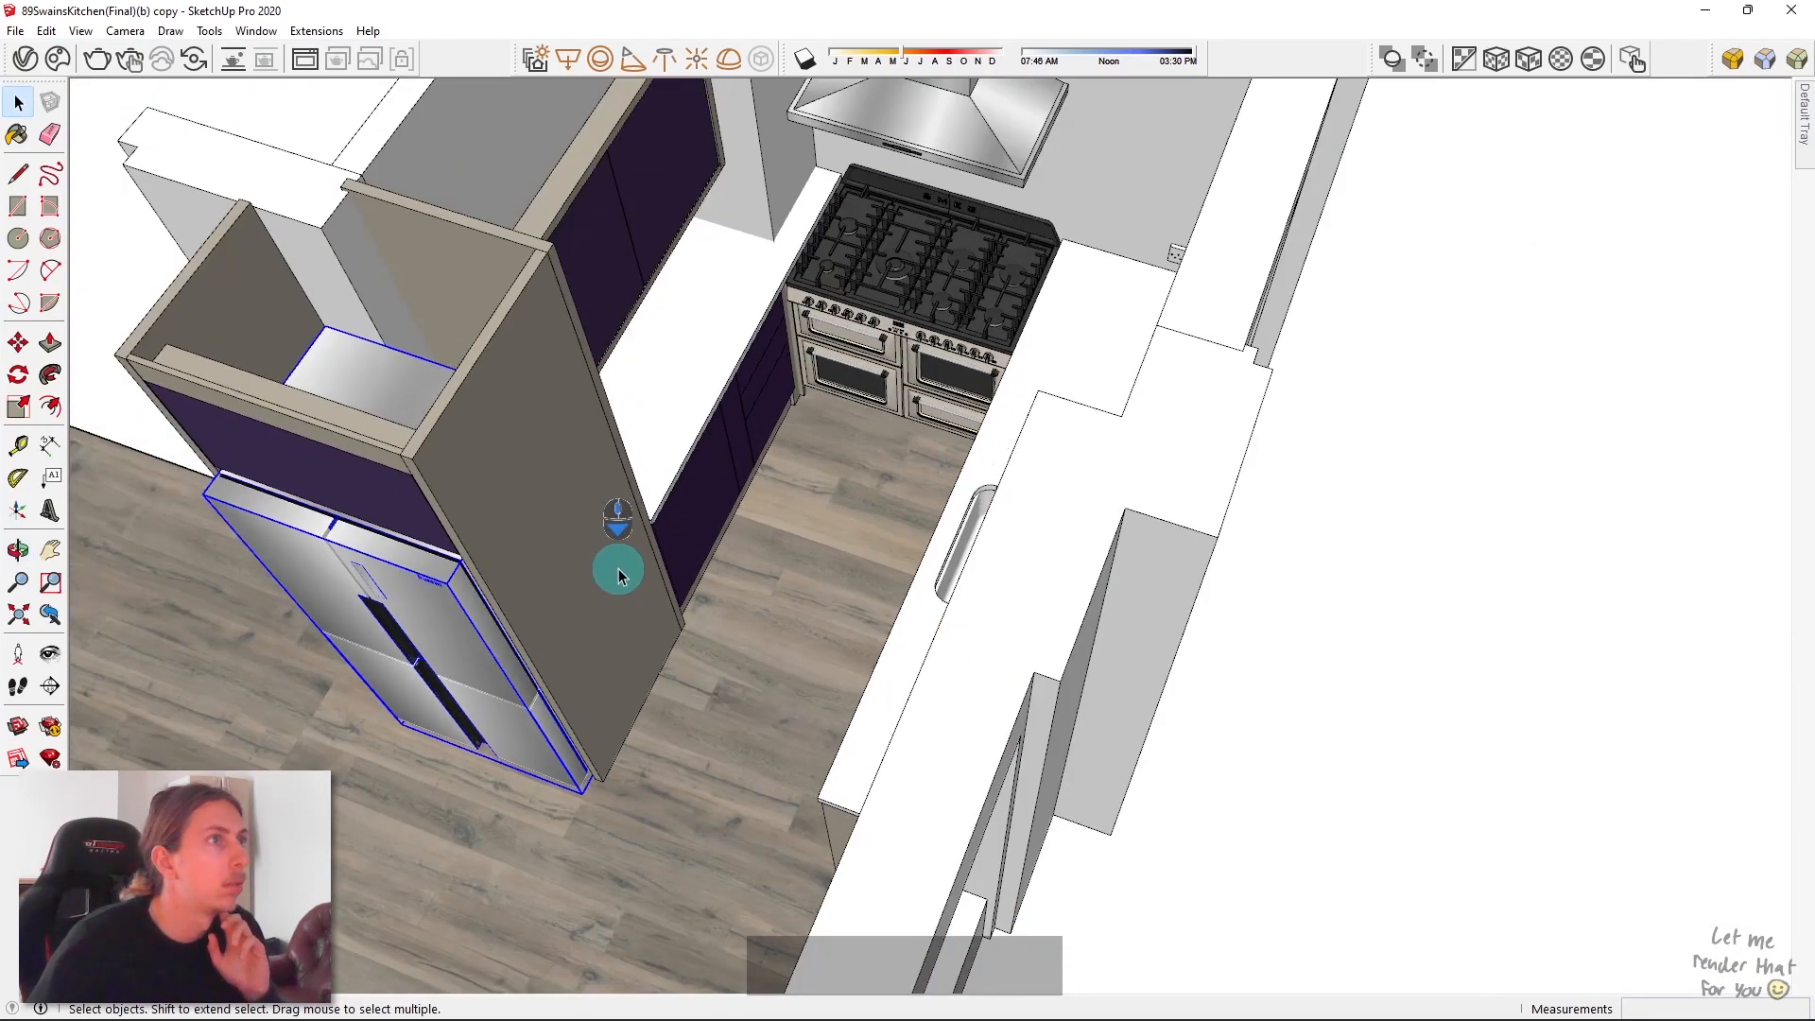
Step: Select the tall end panel beside the fridge and use the Paint Bucket's material sampler to inspect its beige finish
scroll(457, 252, "up", 3)
scroll(790, 360, "up", 1)
middle_click_drag(790, 360, 272, 421)
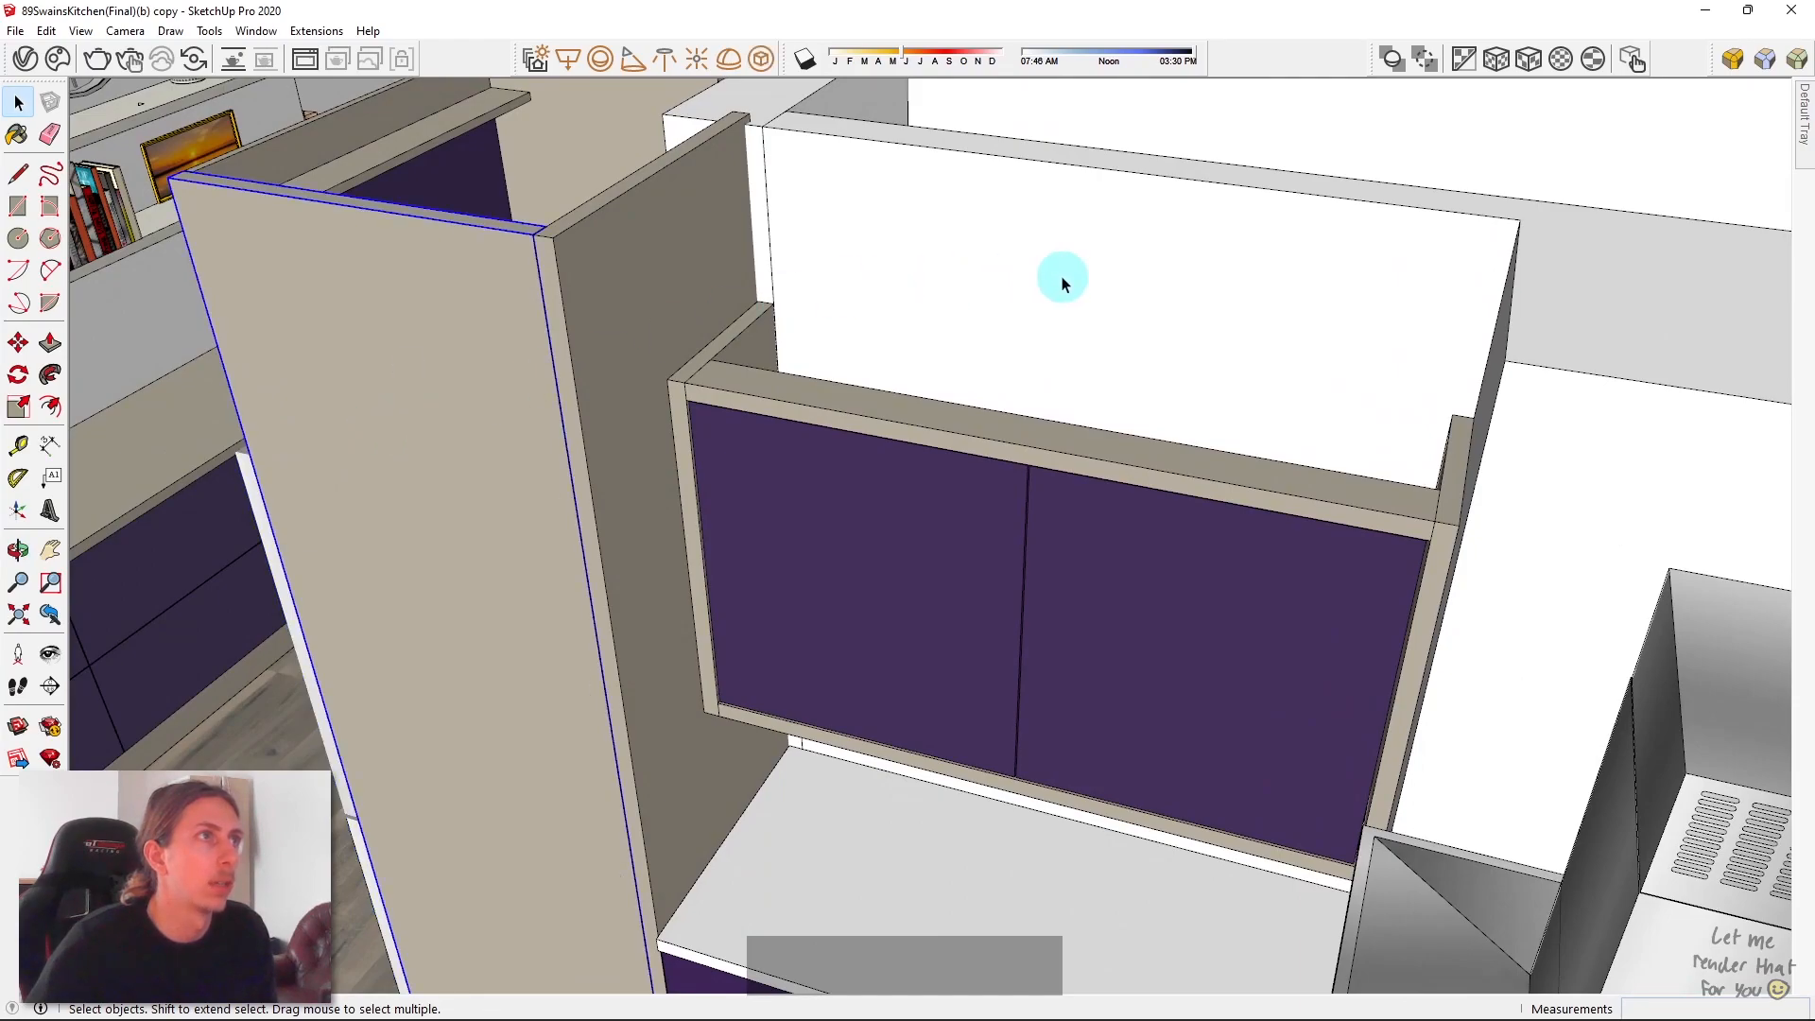
mouse_move(649, 374)
middle_mouse_down()
mouse_move(1236, 263)
mouse_move(1041, 397)
mouse_move(940, 388)
middle_mouse_up()
key("b")
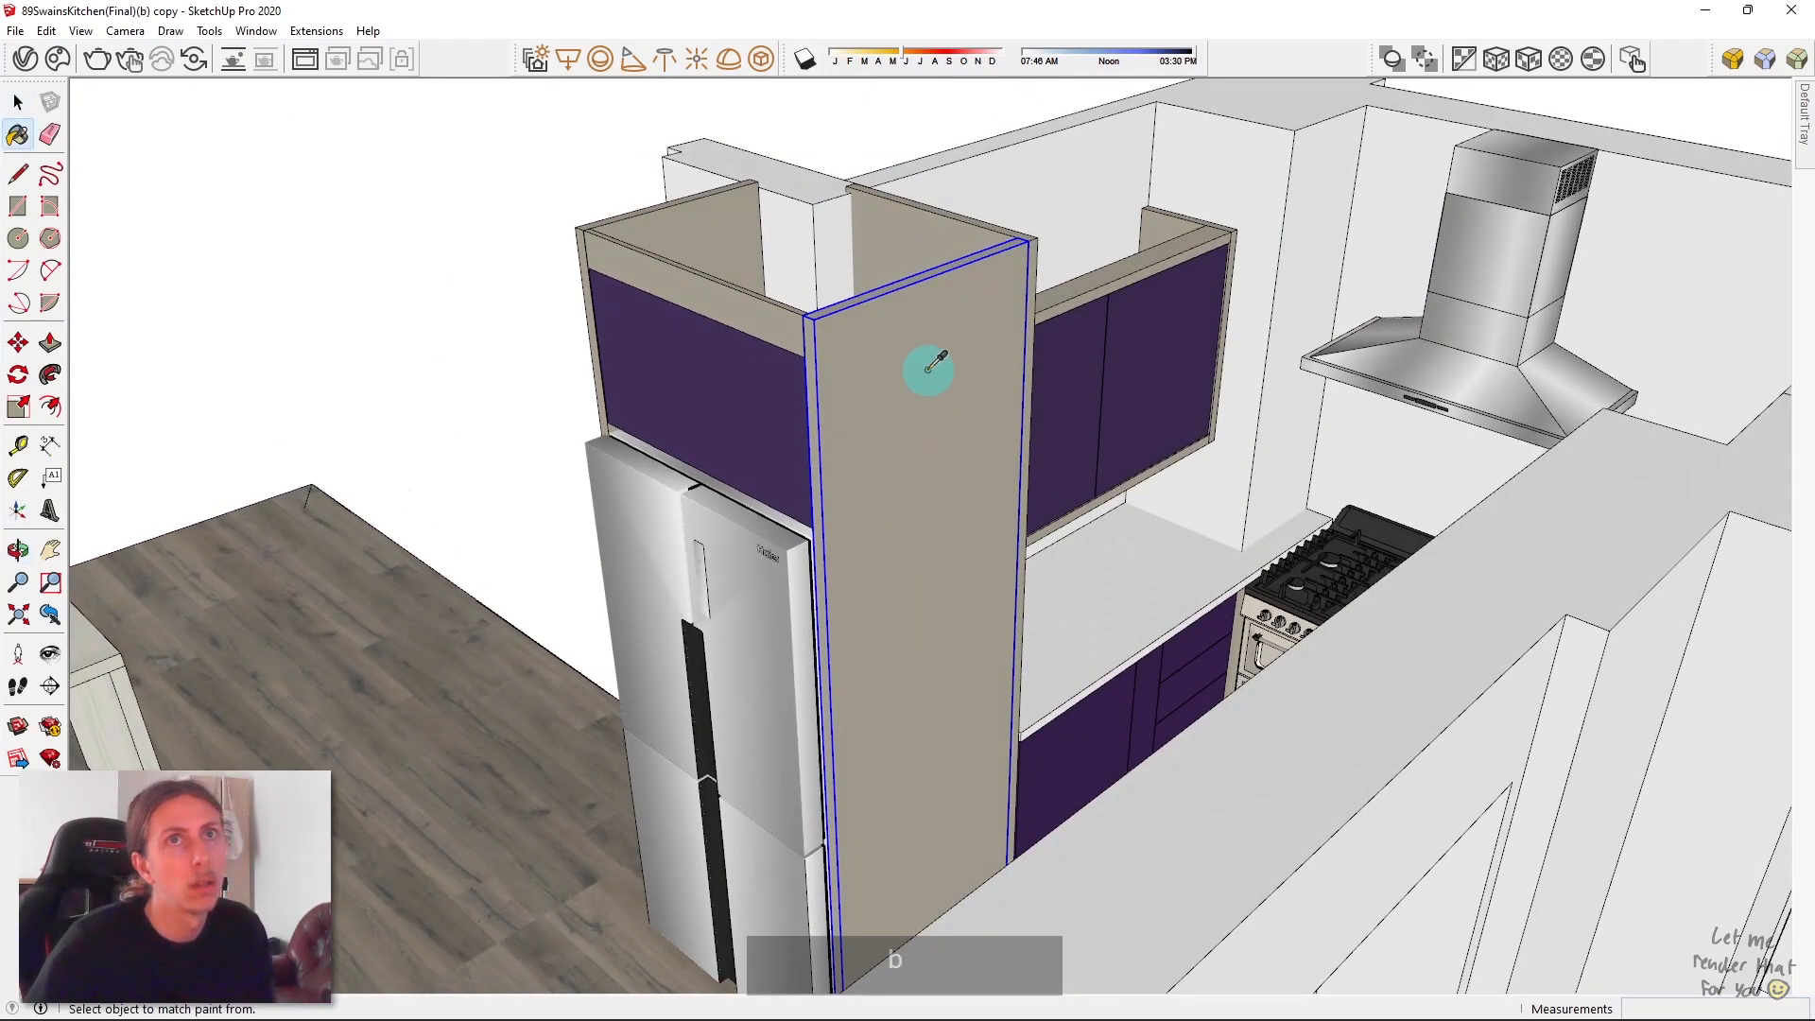
mouse_move(1801, 118)
scroll(1678, 235, "down", 3)
scroll(1673, 212, "up", 1)
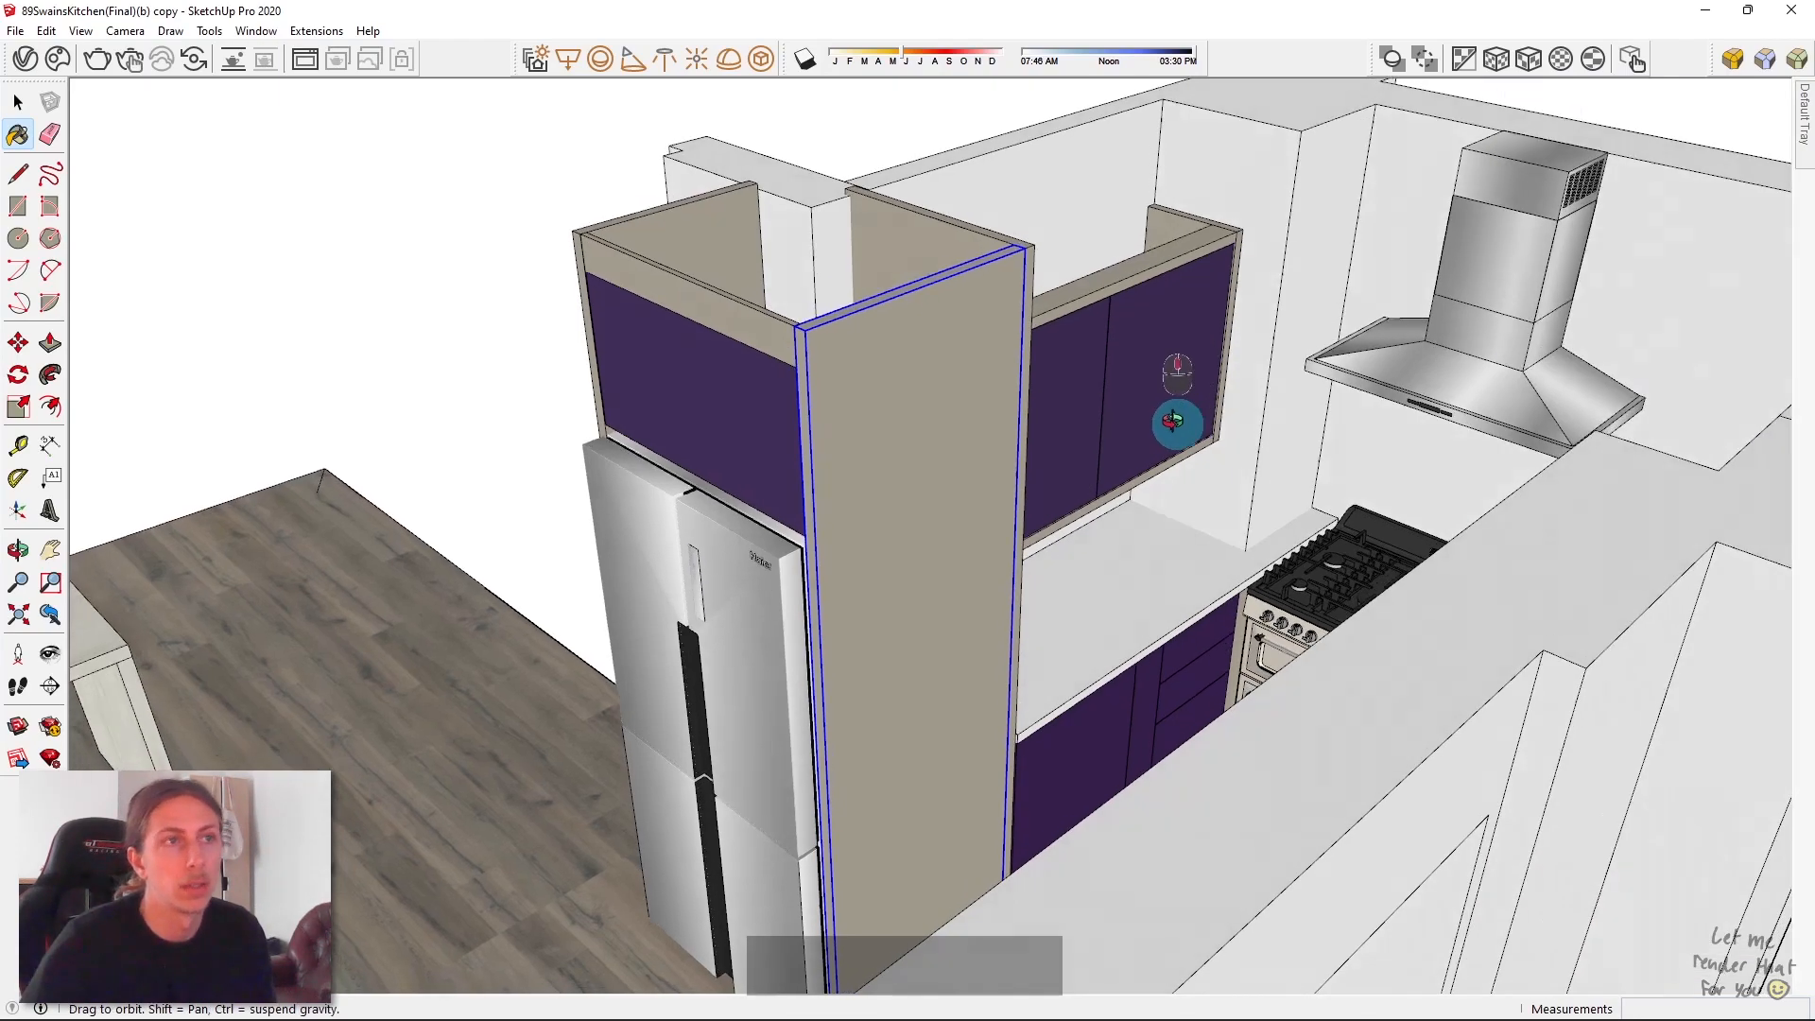
scroll(1106, 416, "up", 5)
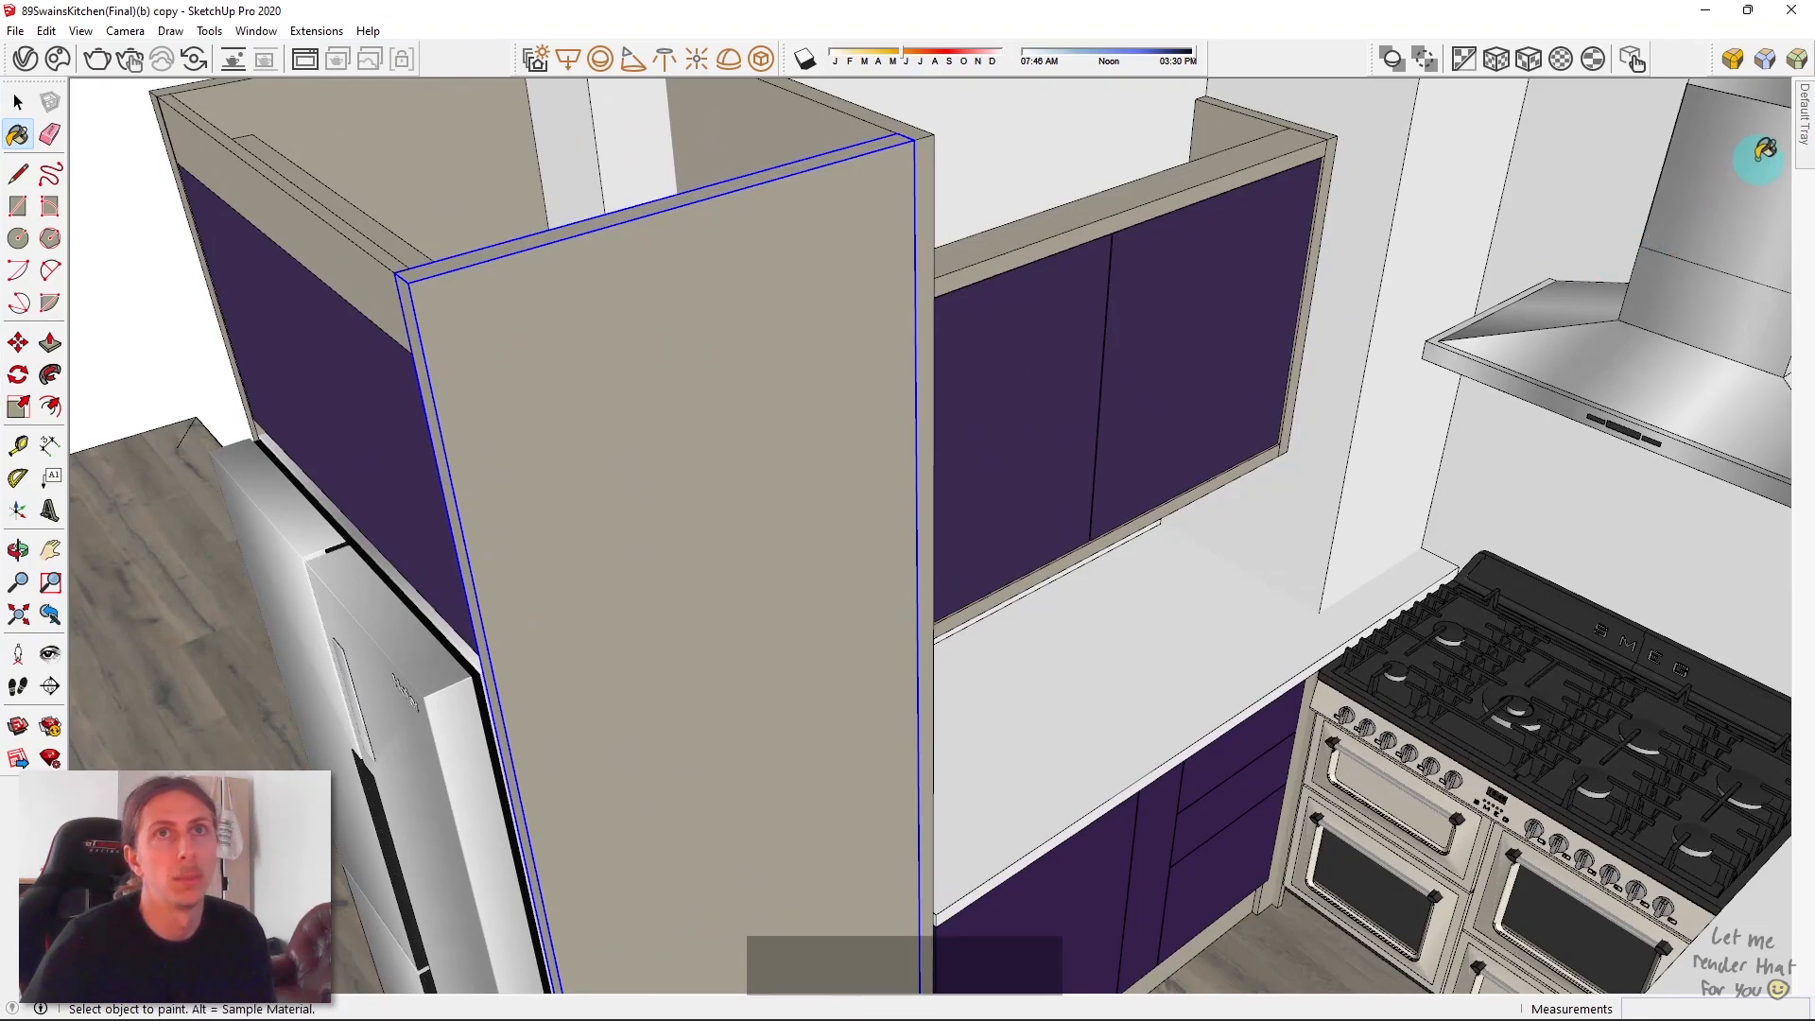
middle_click_drag(907, 473, 1037, 588)
scroll(1456, 723, "up", 9)
key("space")
Step: Display the model's hidden objects and unhide the radio on the long worktop
scroll(1446, 732, "down", 5)
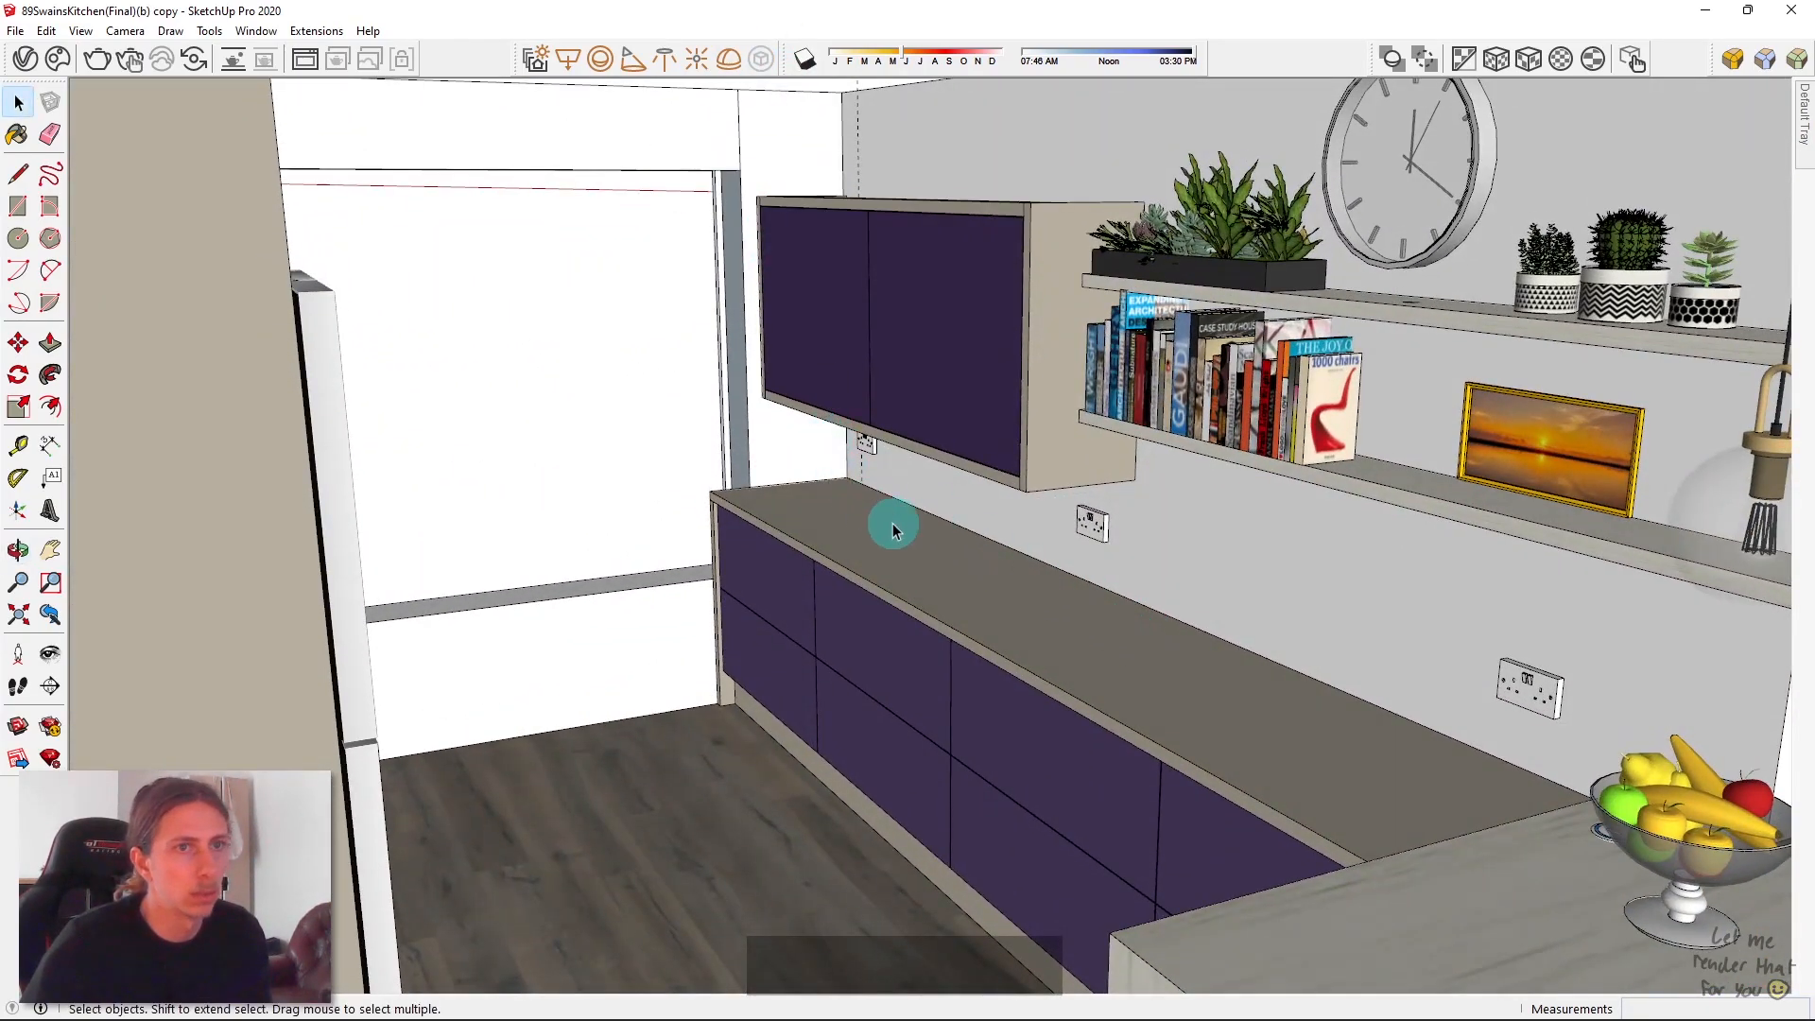
scroll(892, 530, "down", 5)
middle_click_drag(715, 283, 1202, 579)
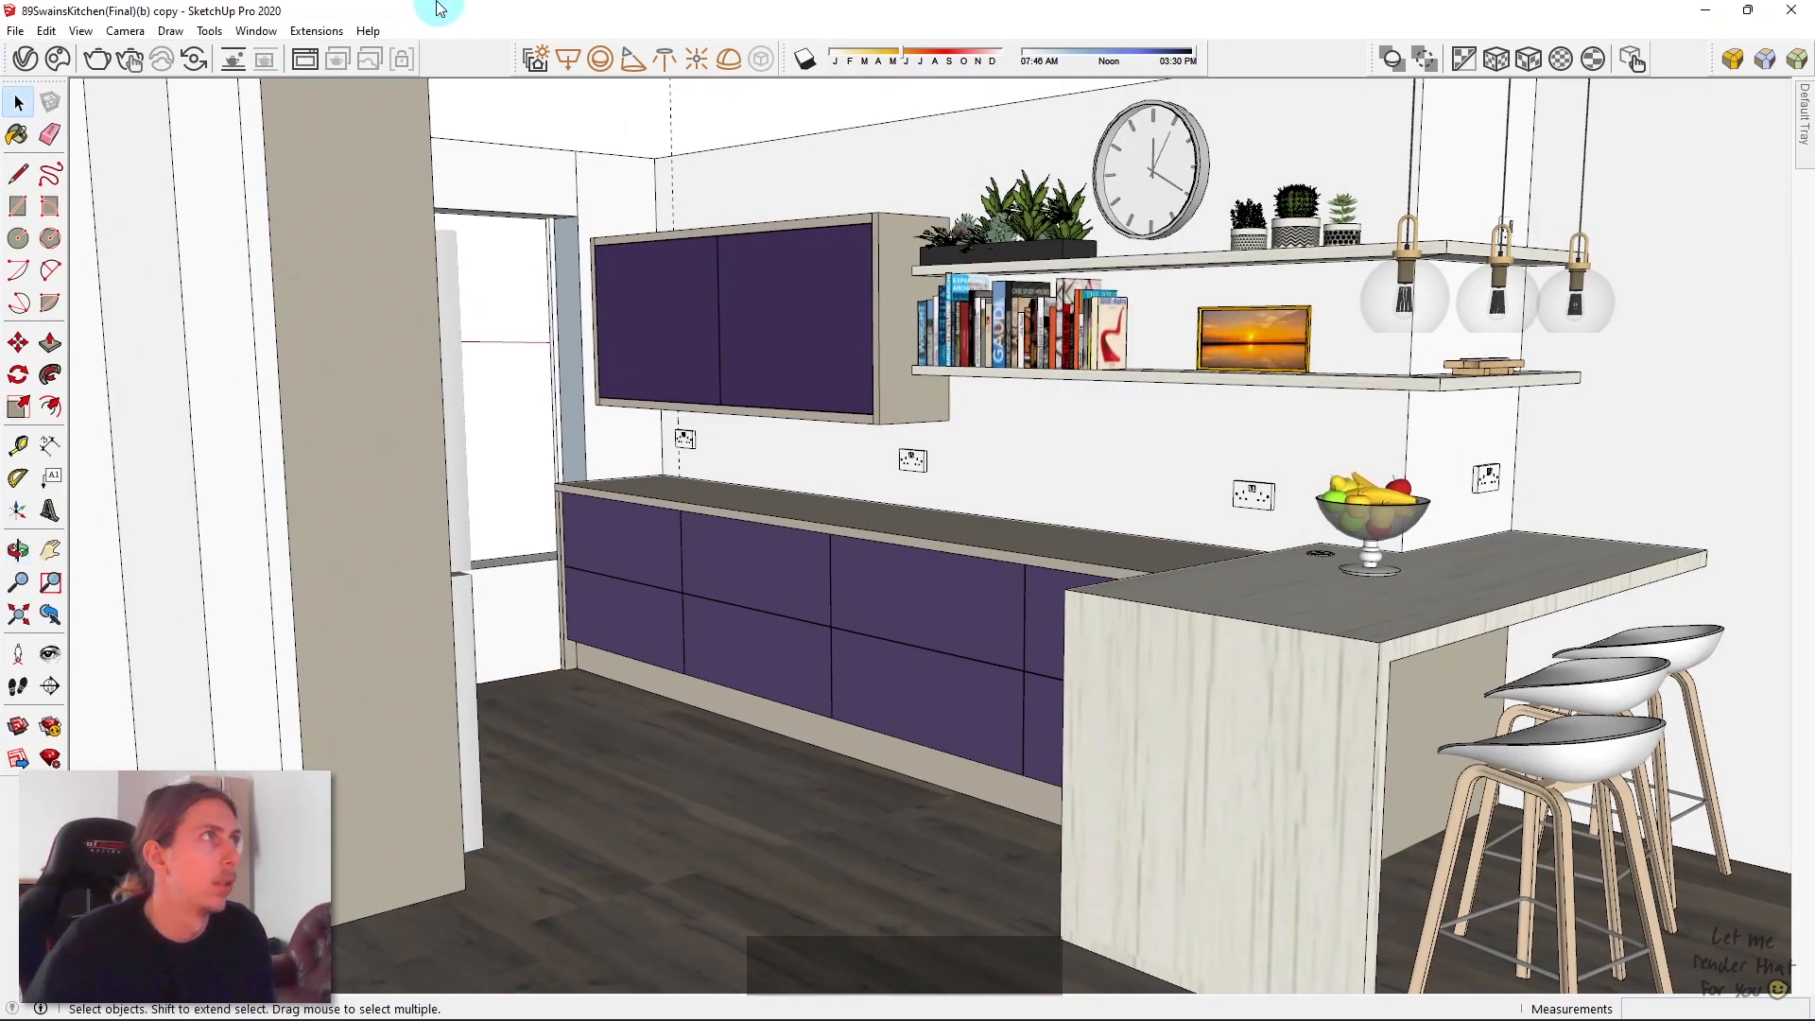
left_click(93, 38)
left_click(142, 124)
middle_click_drag(1273, 487, 1366, 662)
scroll(1102, 474, "up", 2)
scroll(876, 527, "up", 3)
scroll(998, 482, "up", 2)
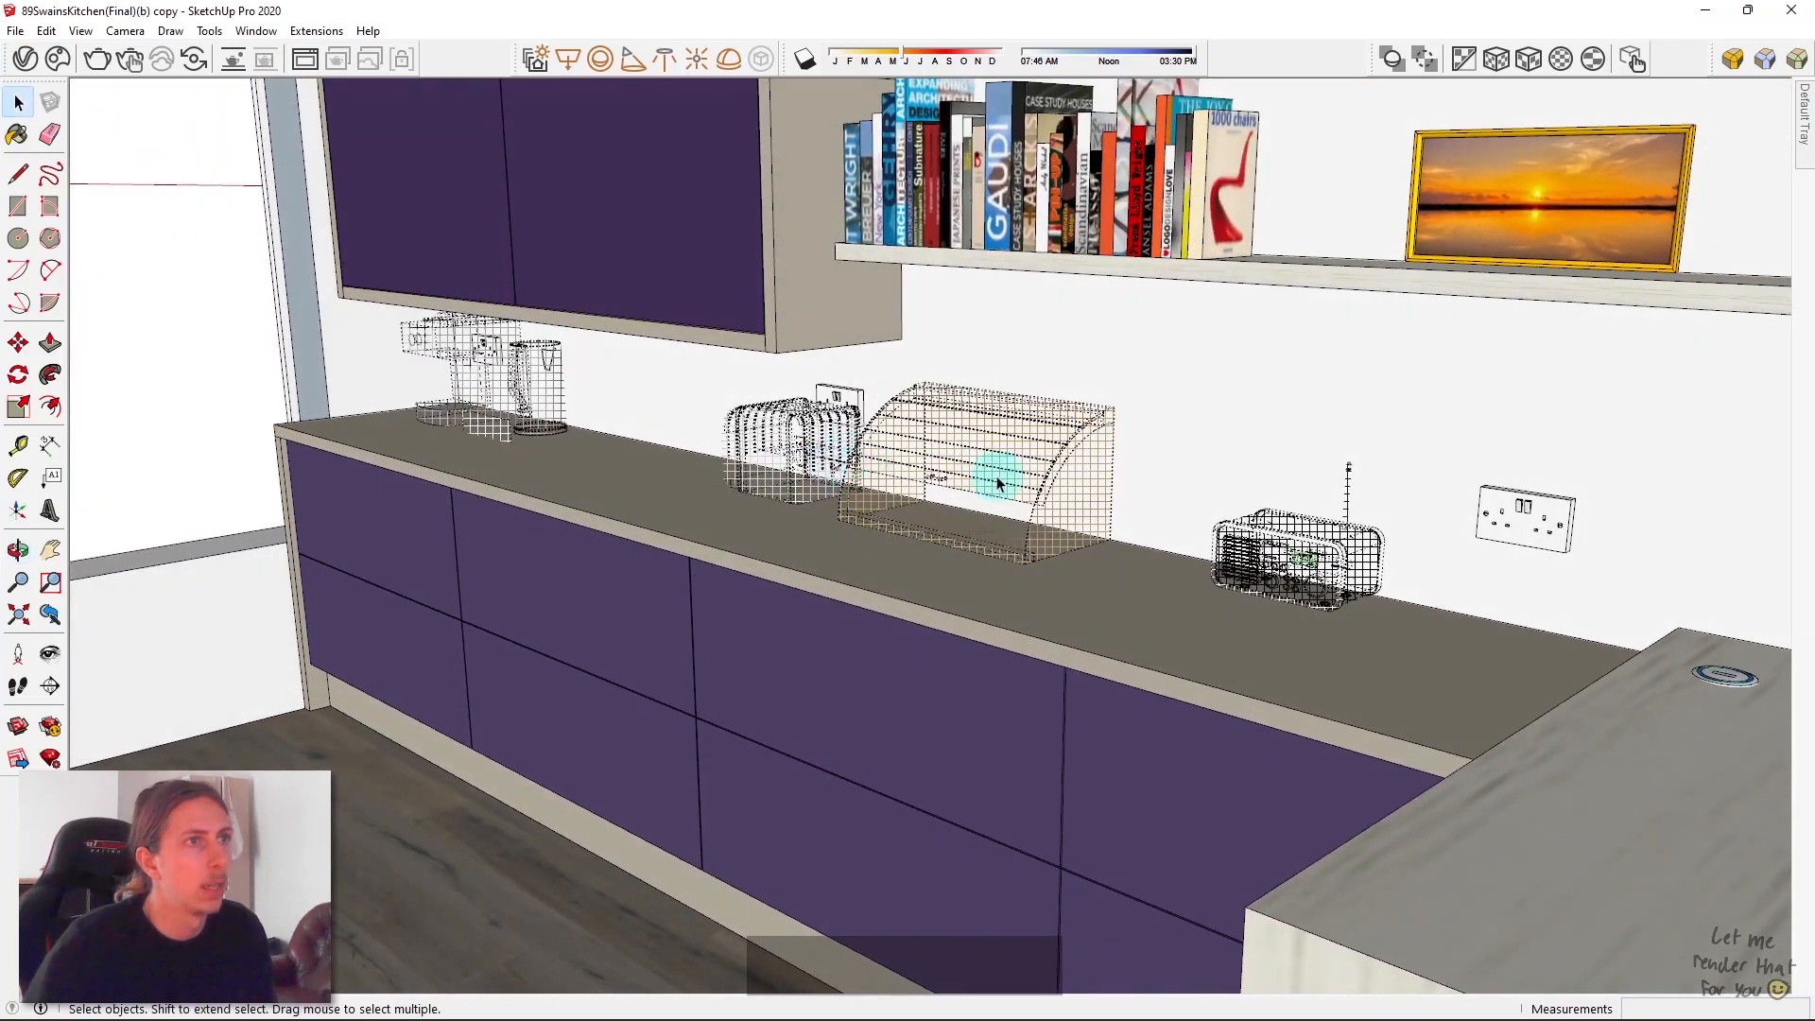
right_click(1295, 556)
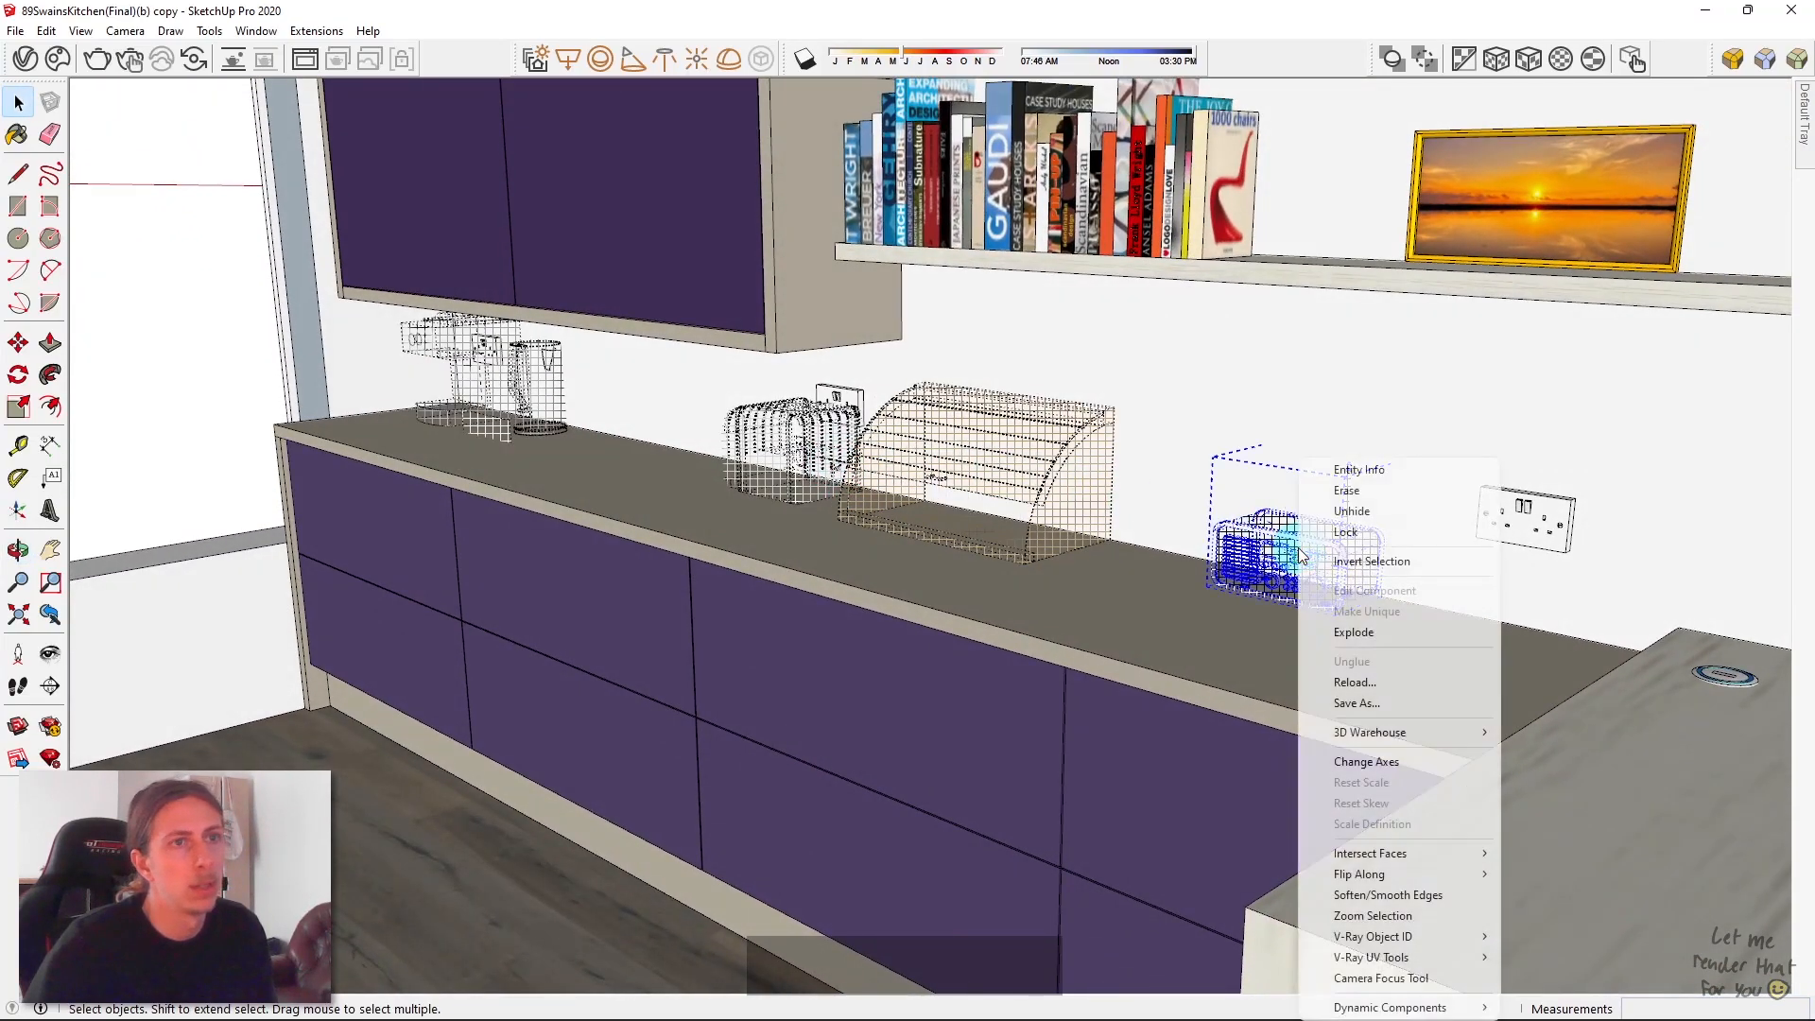
left_click(1372, 511)
Step: Unhide the bread bin, toaster, kettle and coffee machine on the worktop and clear the selection
left_click(987, 451)
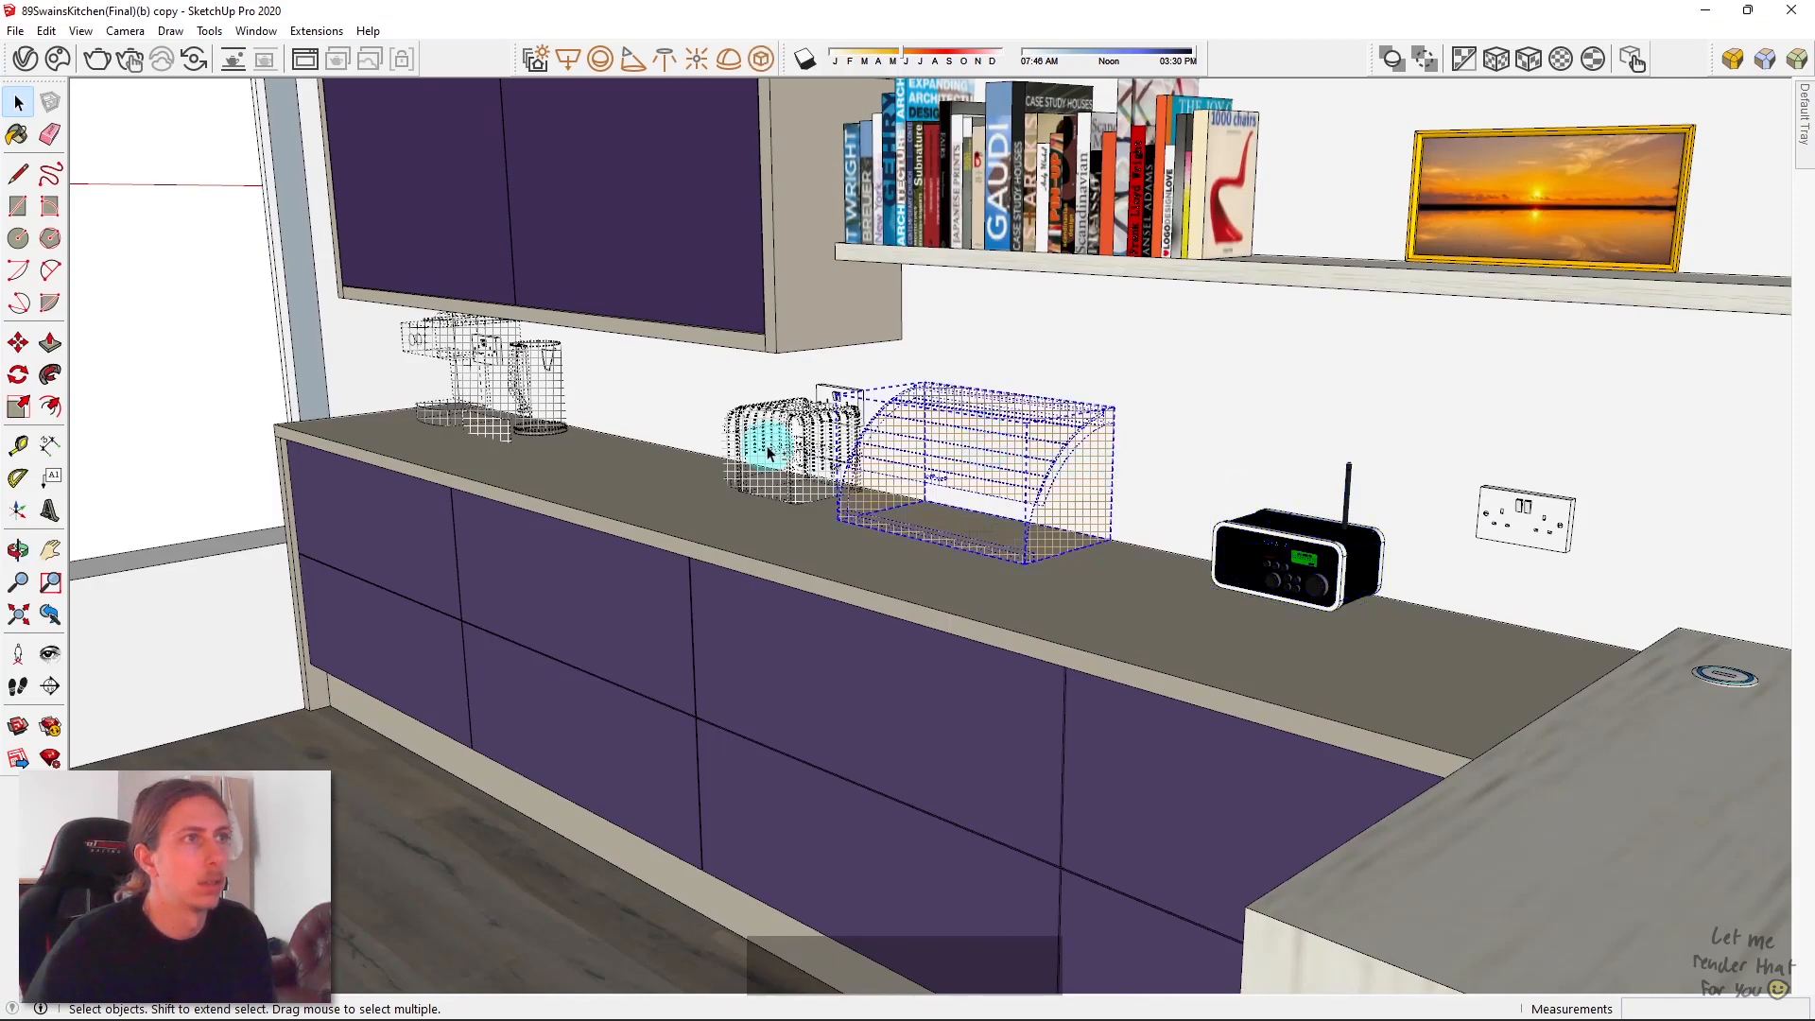
left_click(520, 393, "shift")
scroll(567, 391, "down", 6)
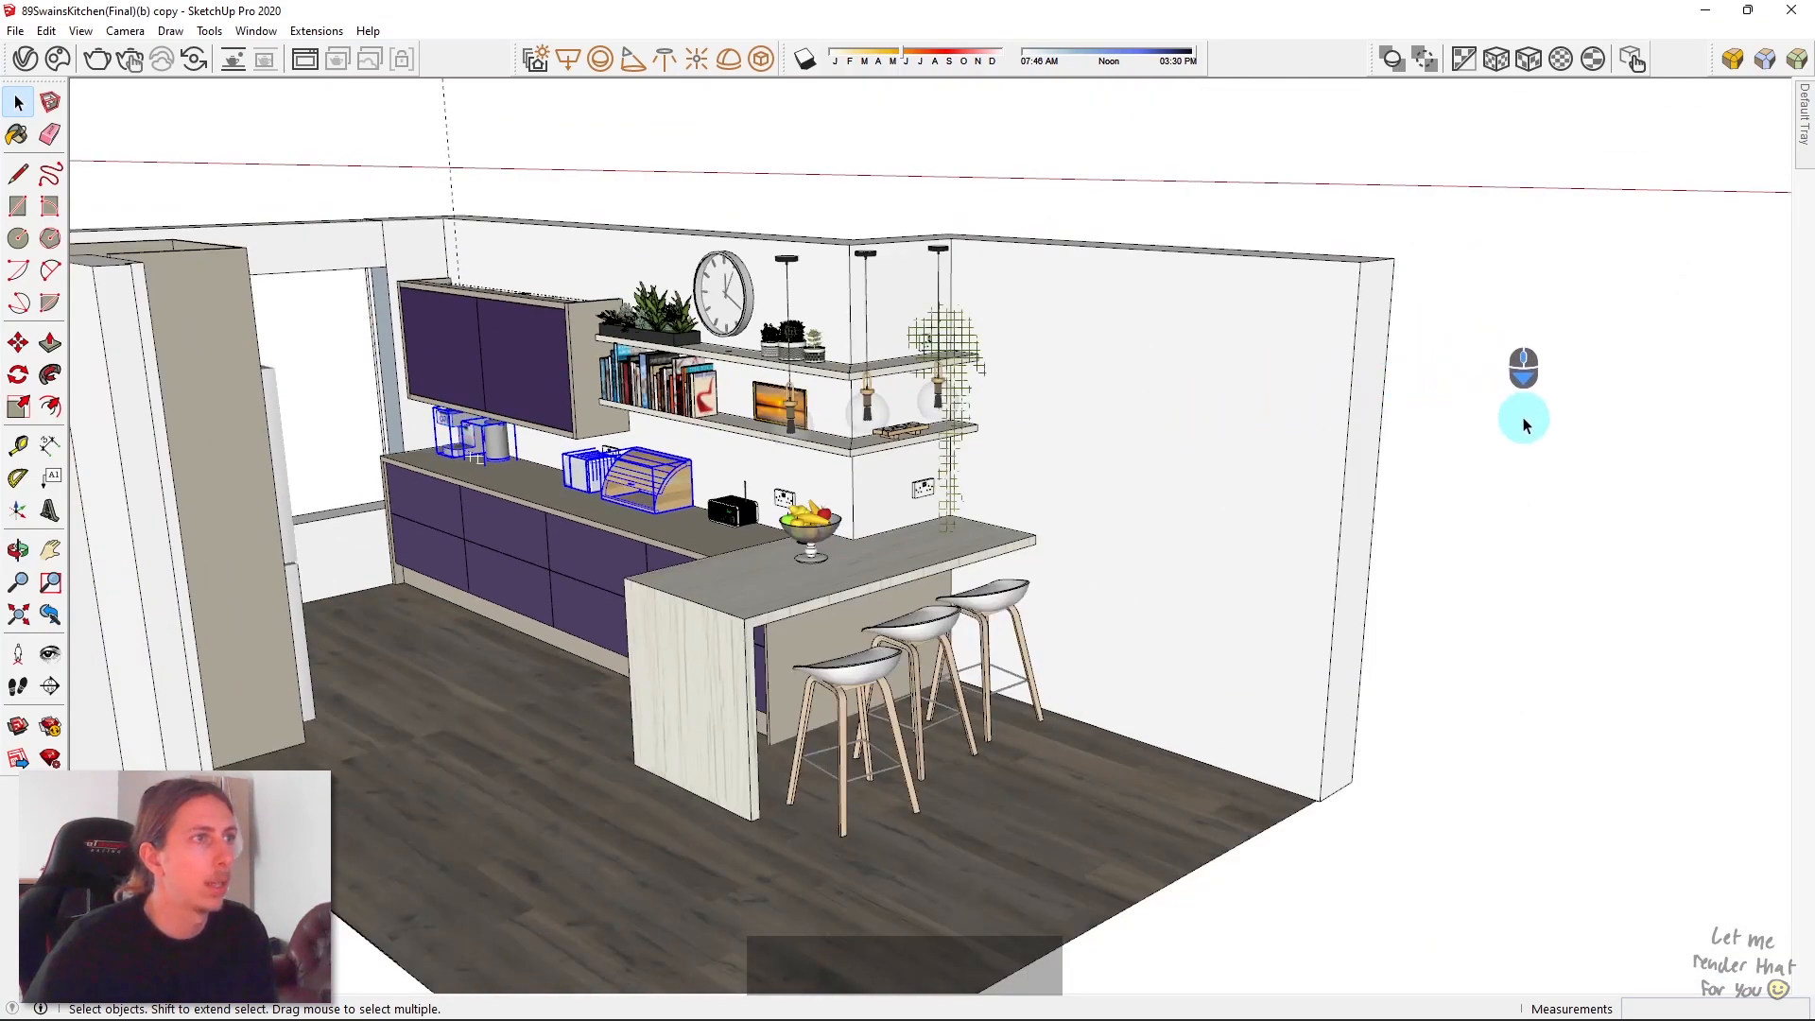
left_click(1523, 424)
Step: Move the radio to the lower shelf beside the framed picture and shift the bread bin and toaster towards the breakfast bar
scroll(745, 424, "up", 10)
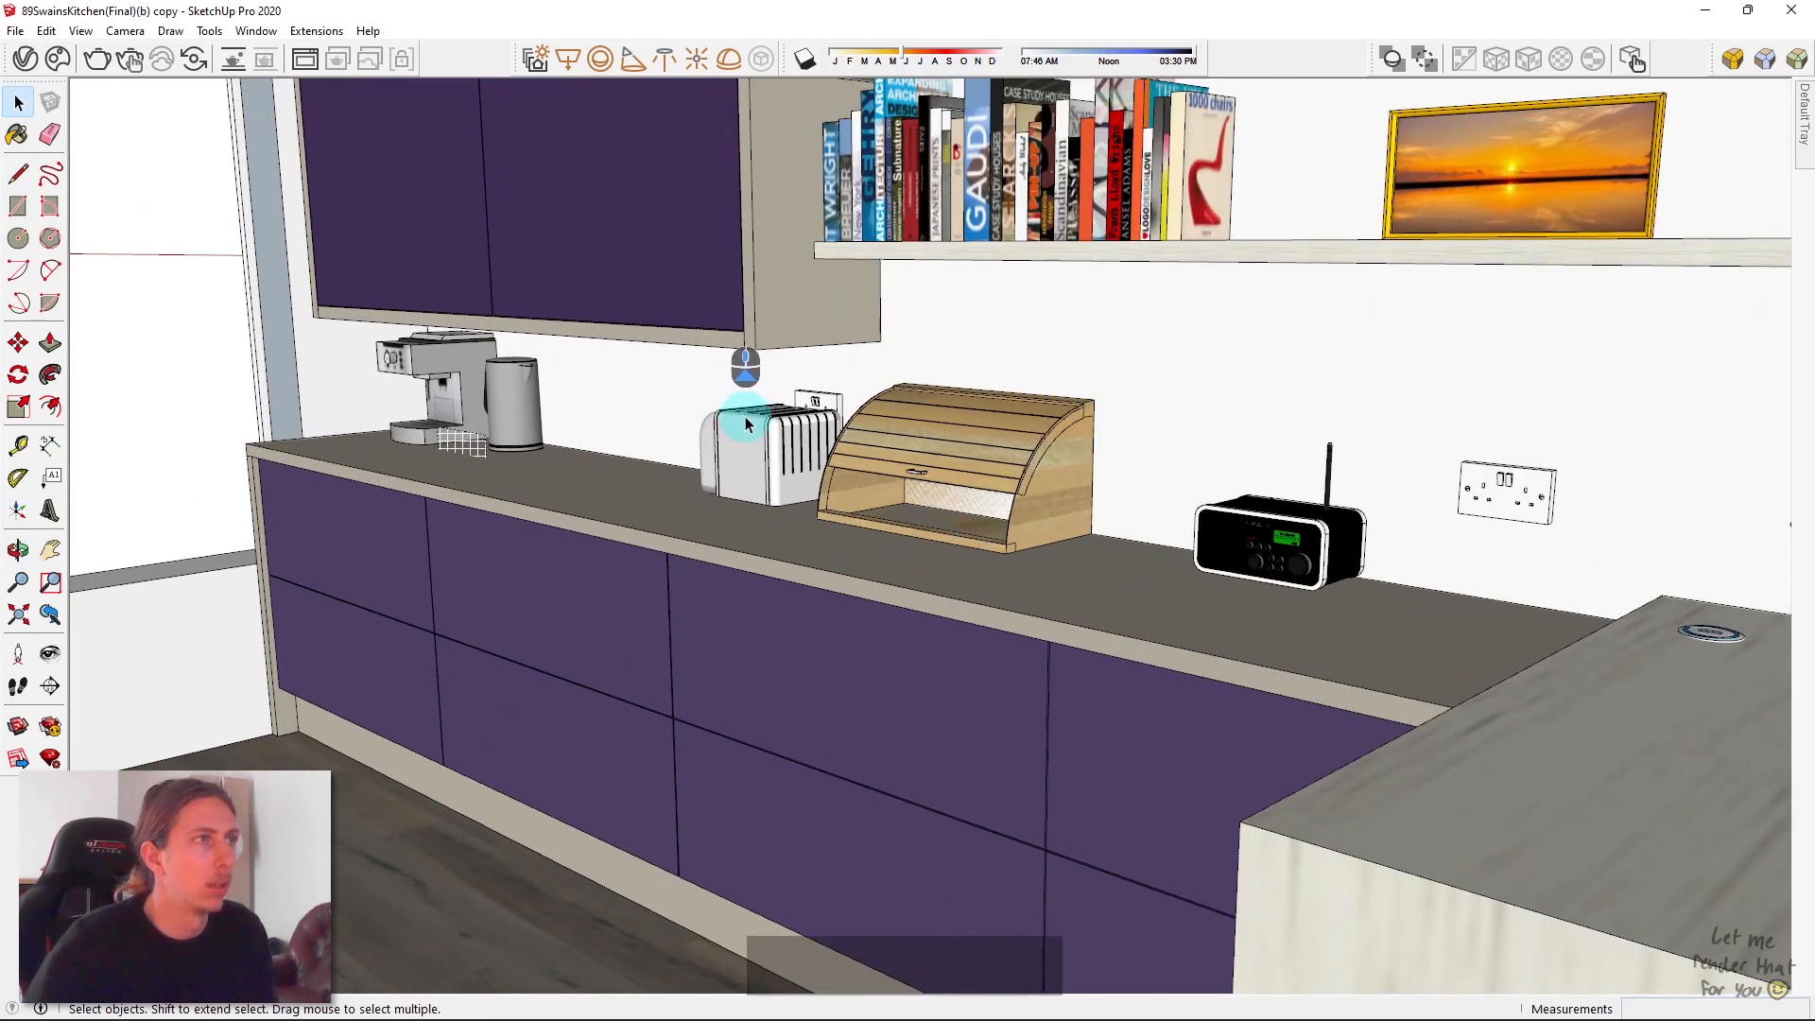
mouse_move(745, 416)
middle_mouse_down()
mouse_move(863, 473)
mouse_move(867, 535)
mouse_move(743, 531)
middle_mouse_up()
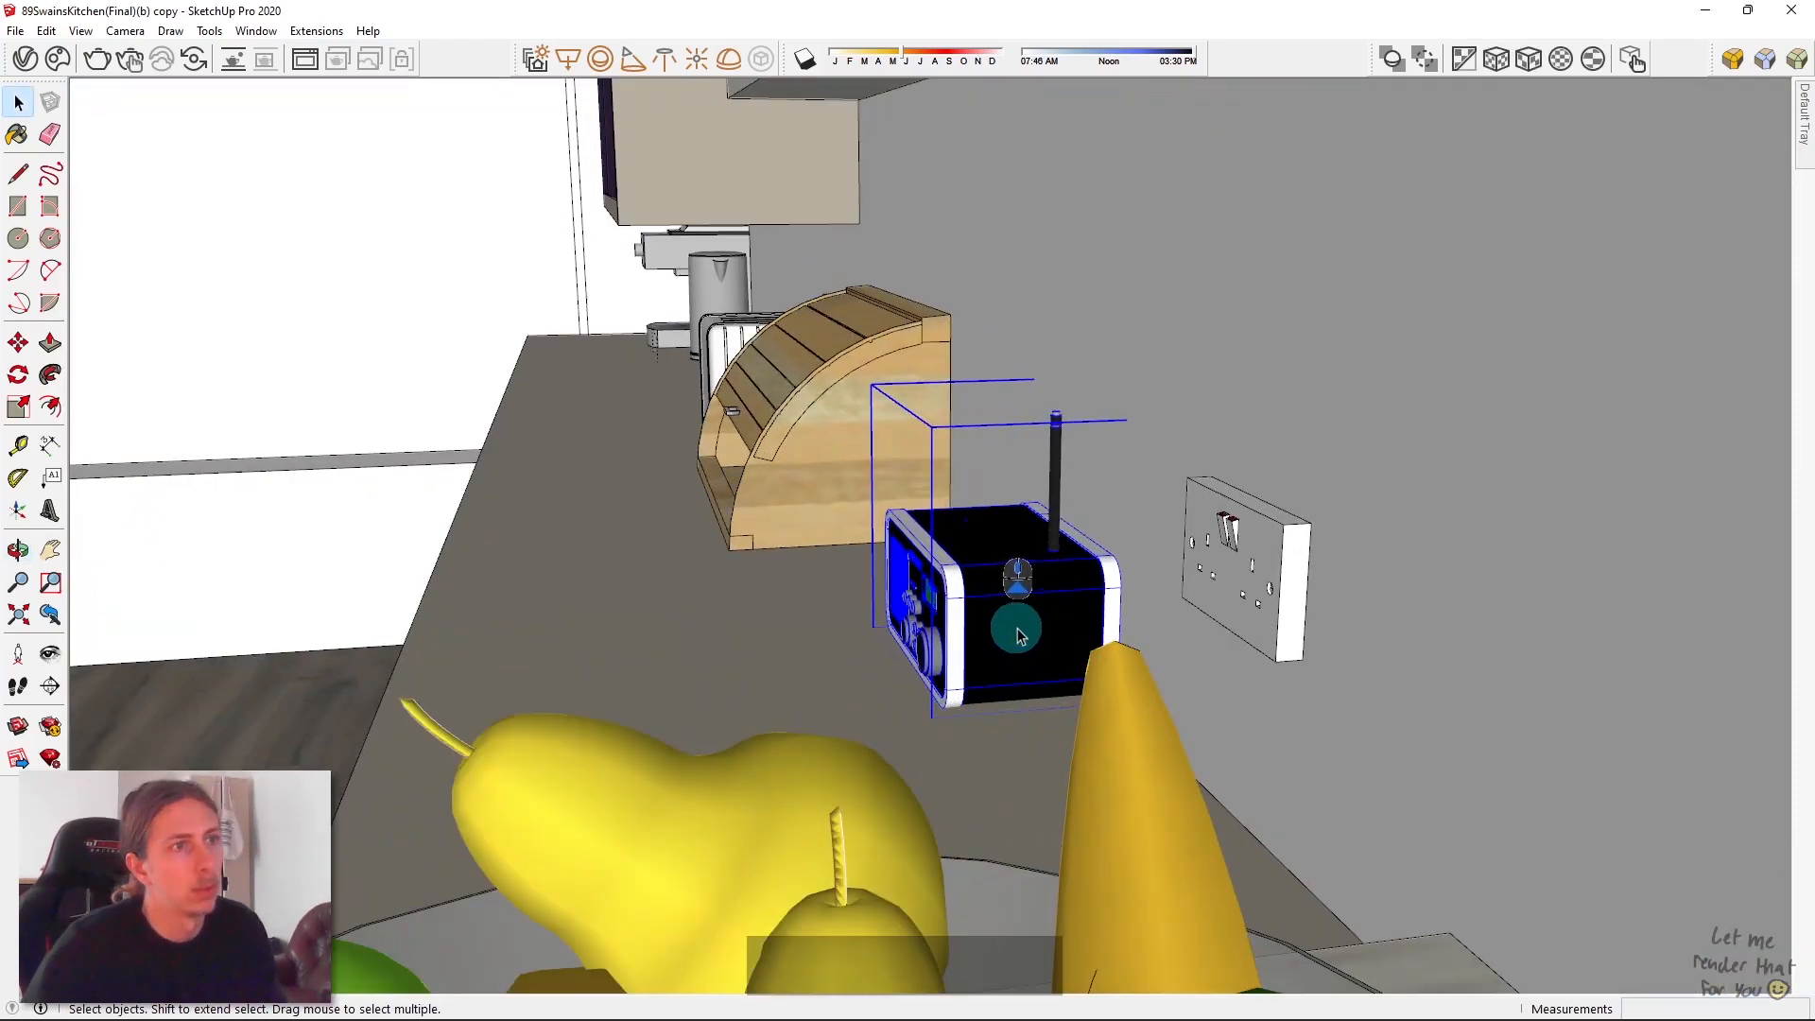
middle_click_drag(1013, 628, 1058, 672)
key("m")
scroll(1058, 672, "up", 4)
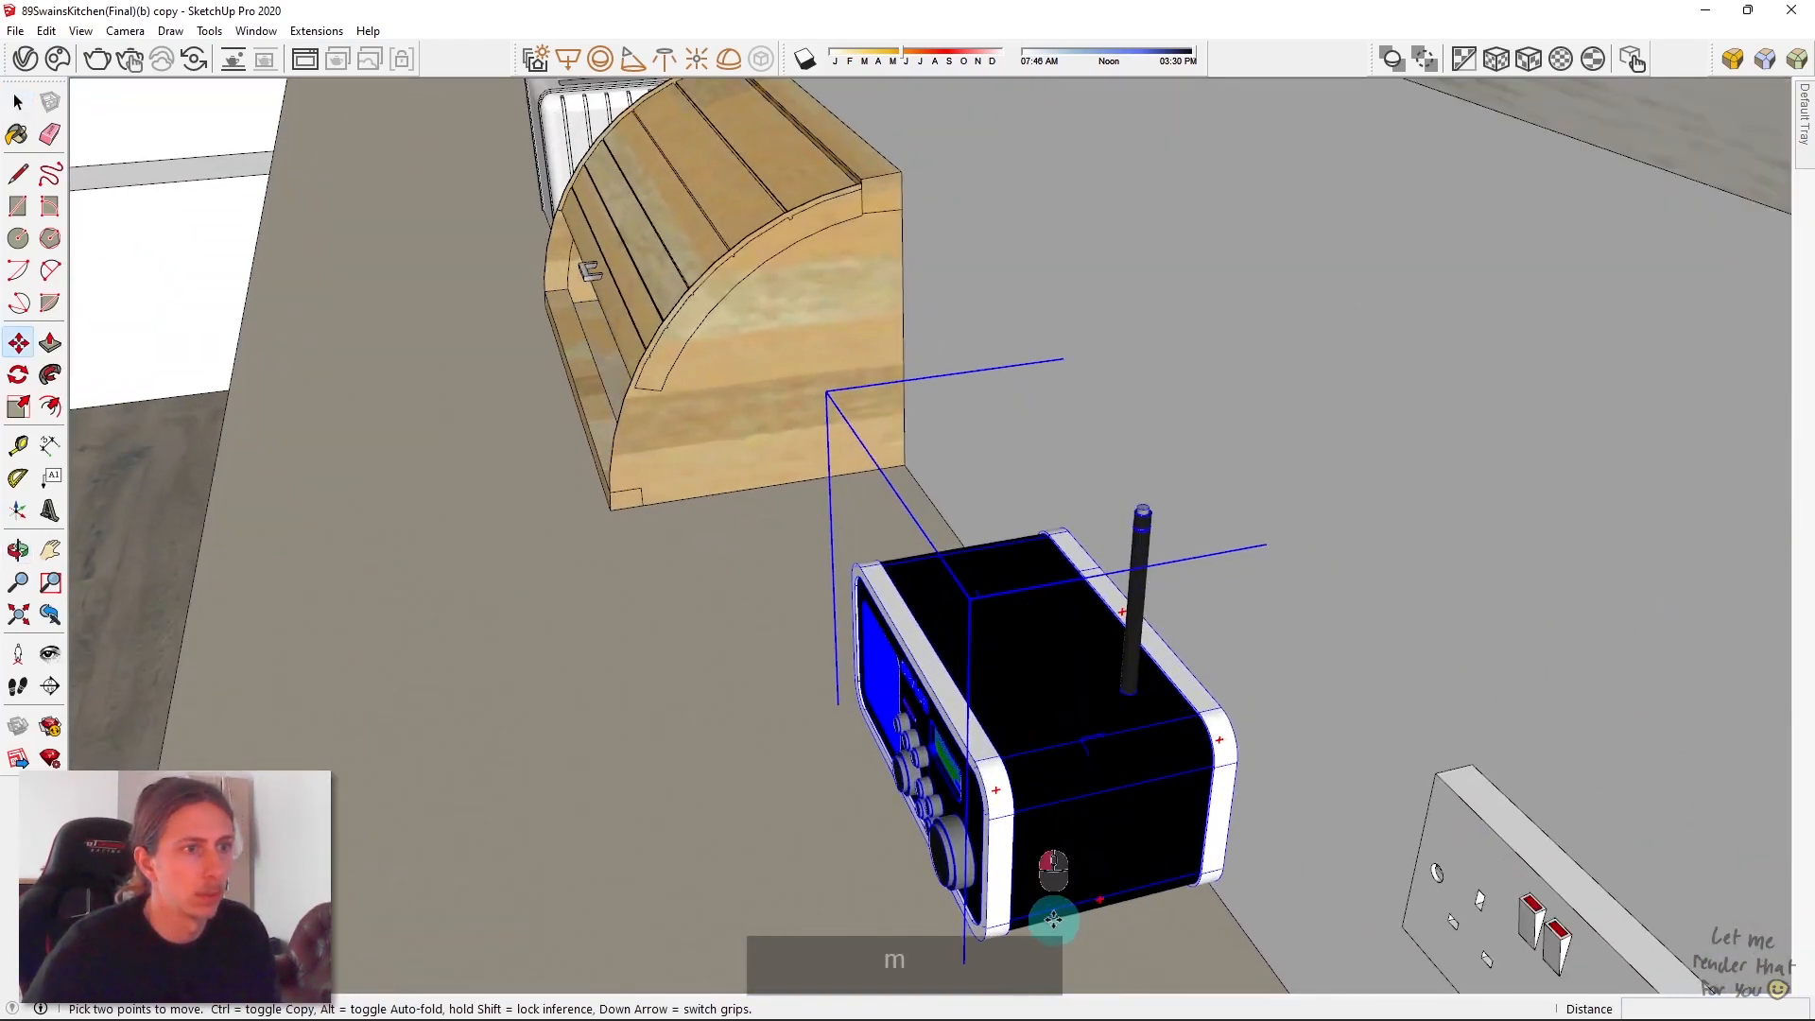
scroll(899, 729, "down", 6)
left_click(1094, 624)
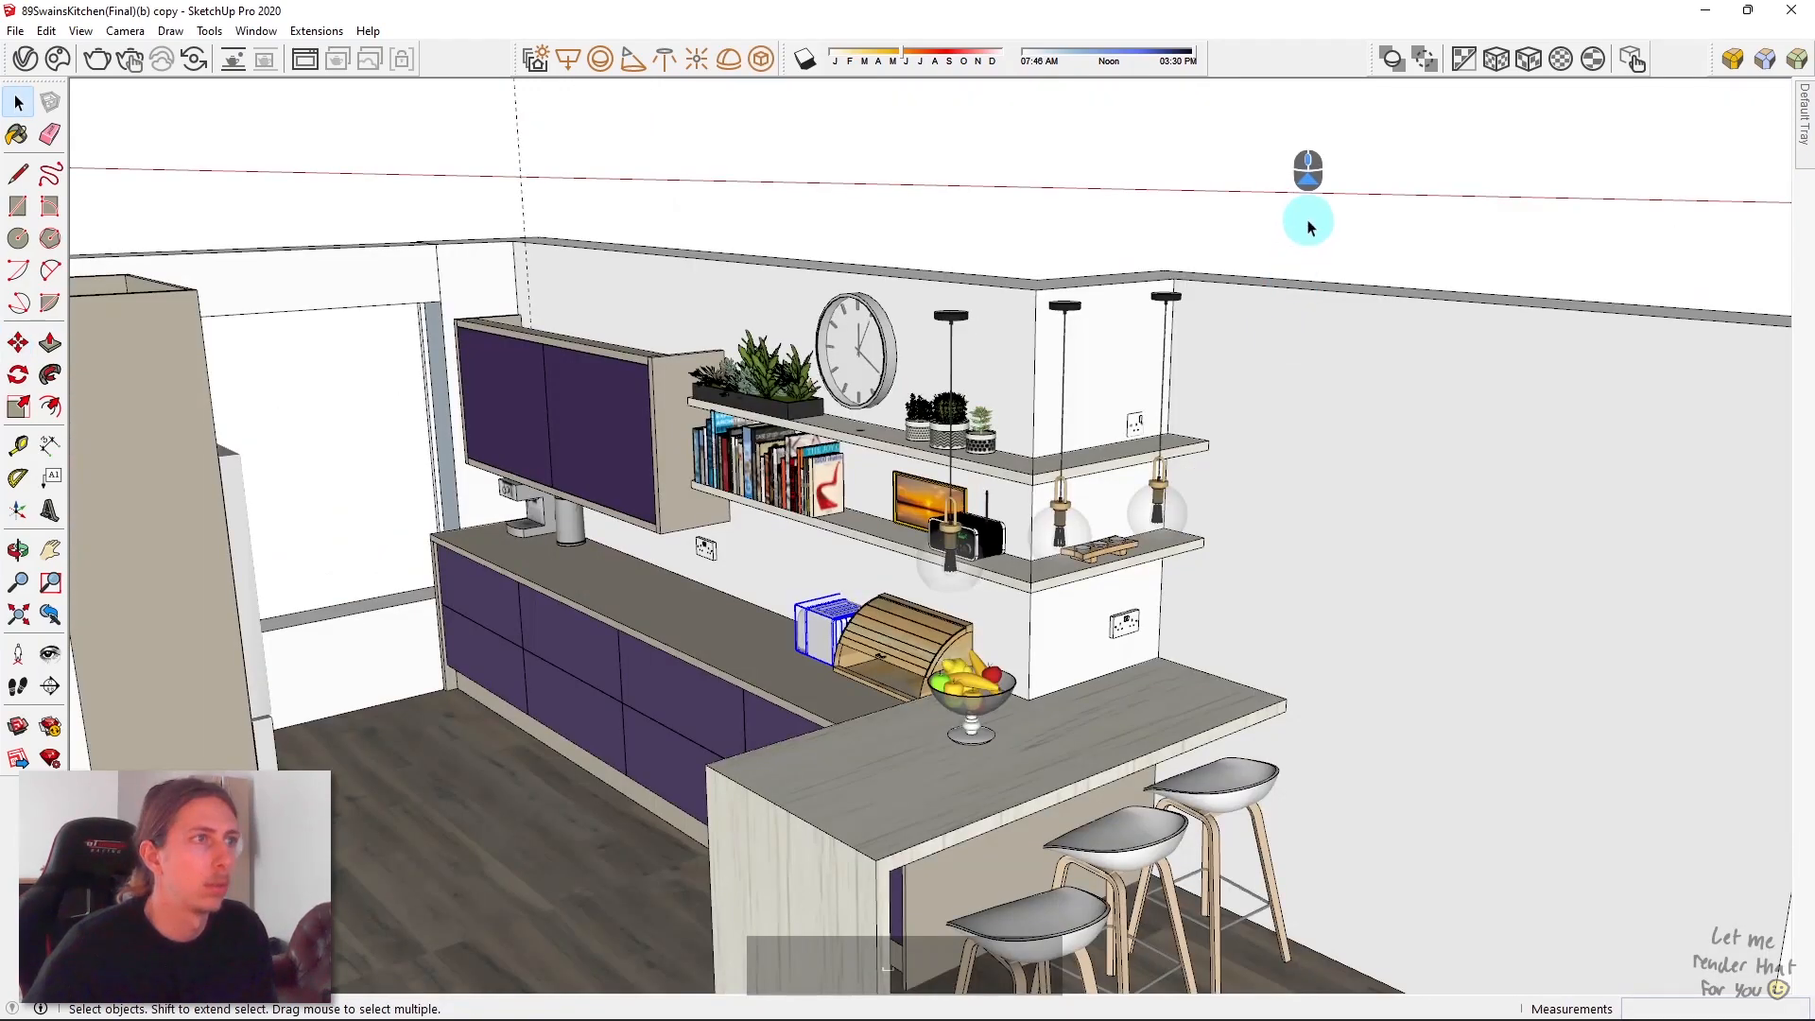
left_click(1308, 227)
Step: Review the rearranged worktop and shelf items from several angles, including the drawer fronts and pendant lights
middle_click_drag(431, 637, 283, 697)
scroll(601, 454, "up", 4)
middle_click_drag(605, 453, 909, 278)
left_click(728, 624)
scroll(756, 529, "down", 6)
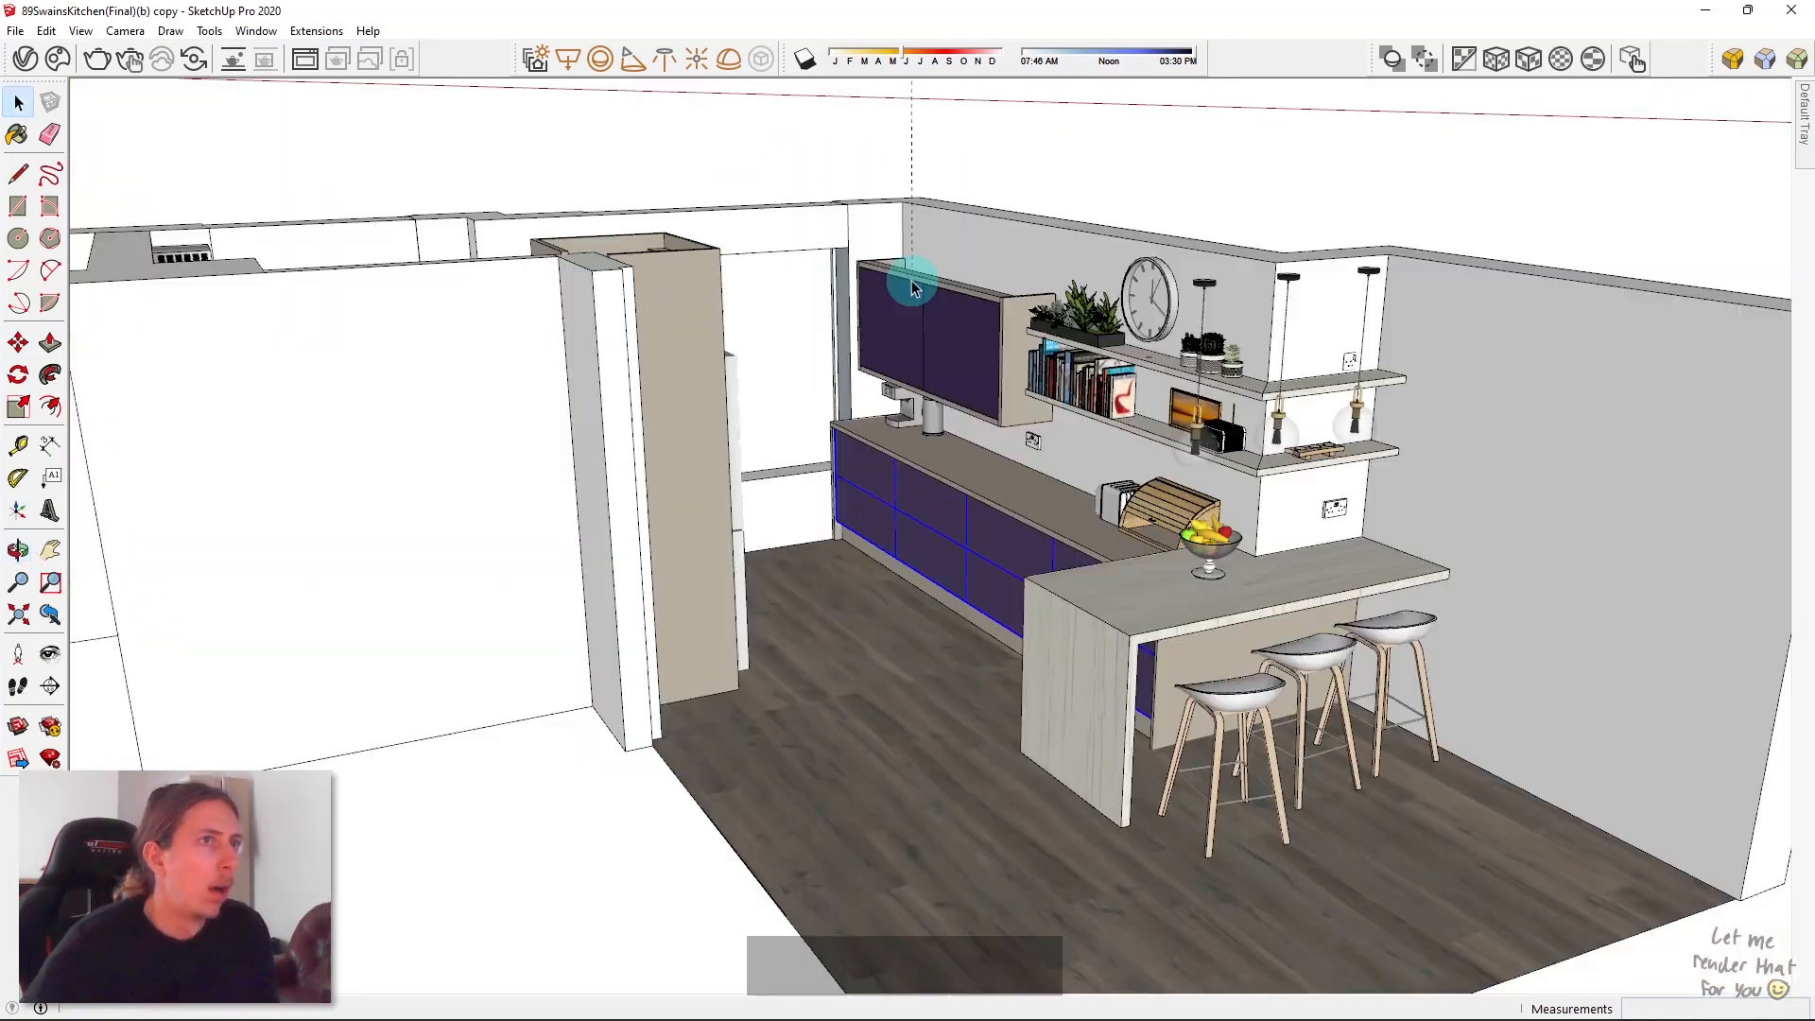
middle_click_drag(1210, 395, 907, 529)
scroll(1333, 554, "up", 4)
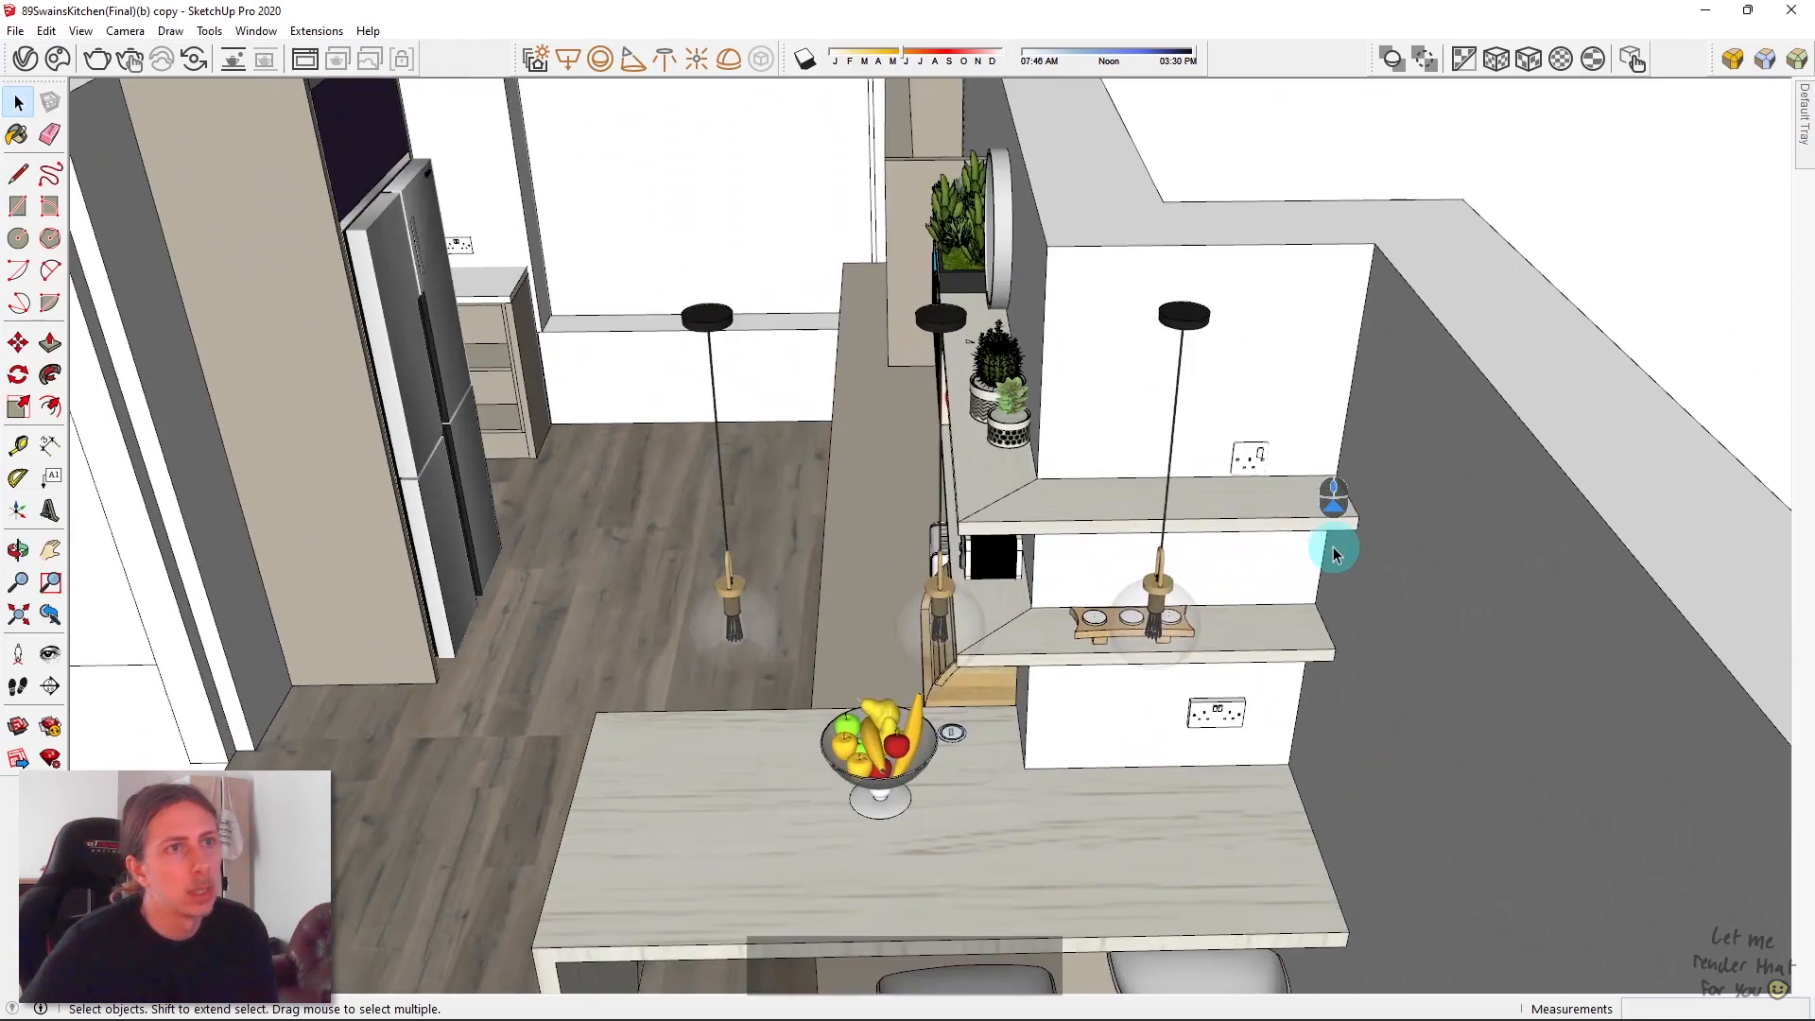
middle_click_drag(1334, 554, 1134, 394)
scroll(862, 482, "down", 2)
scroll(1000, 440, "up", 4)
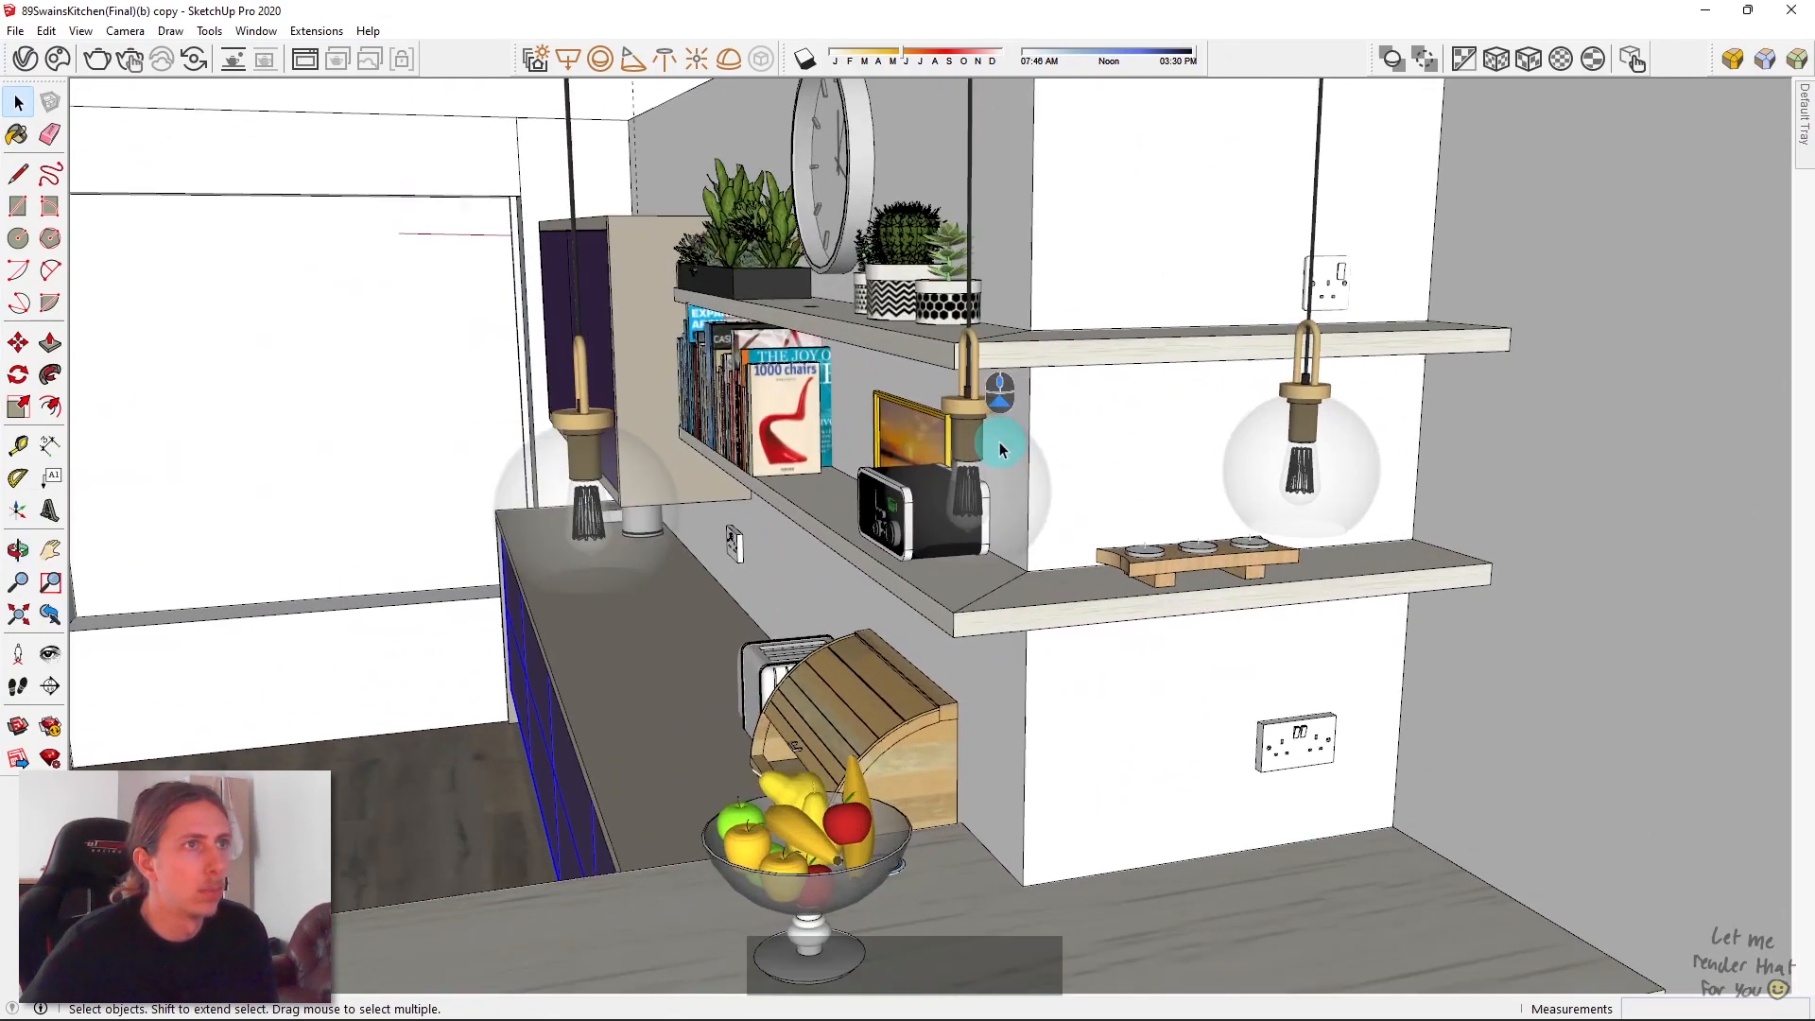
scroll(1000, 441, "down", 1)
scroll(1004, 463, "down", 5)
Step: Draw a narrow rectangle outward along the open floor edge, starting at the floor's outer corner, and select it
middle_click_drag(971, 504, 1309, 480)
scroll(1309, 482, "up", 1)
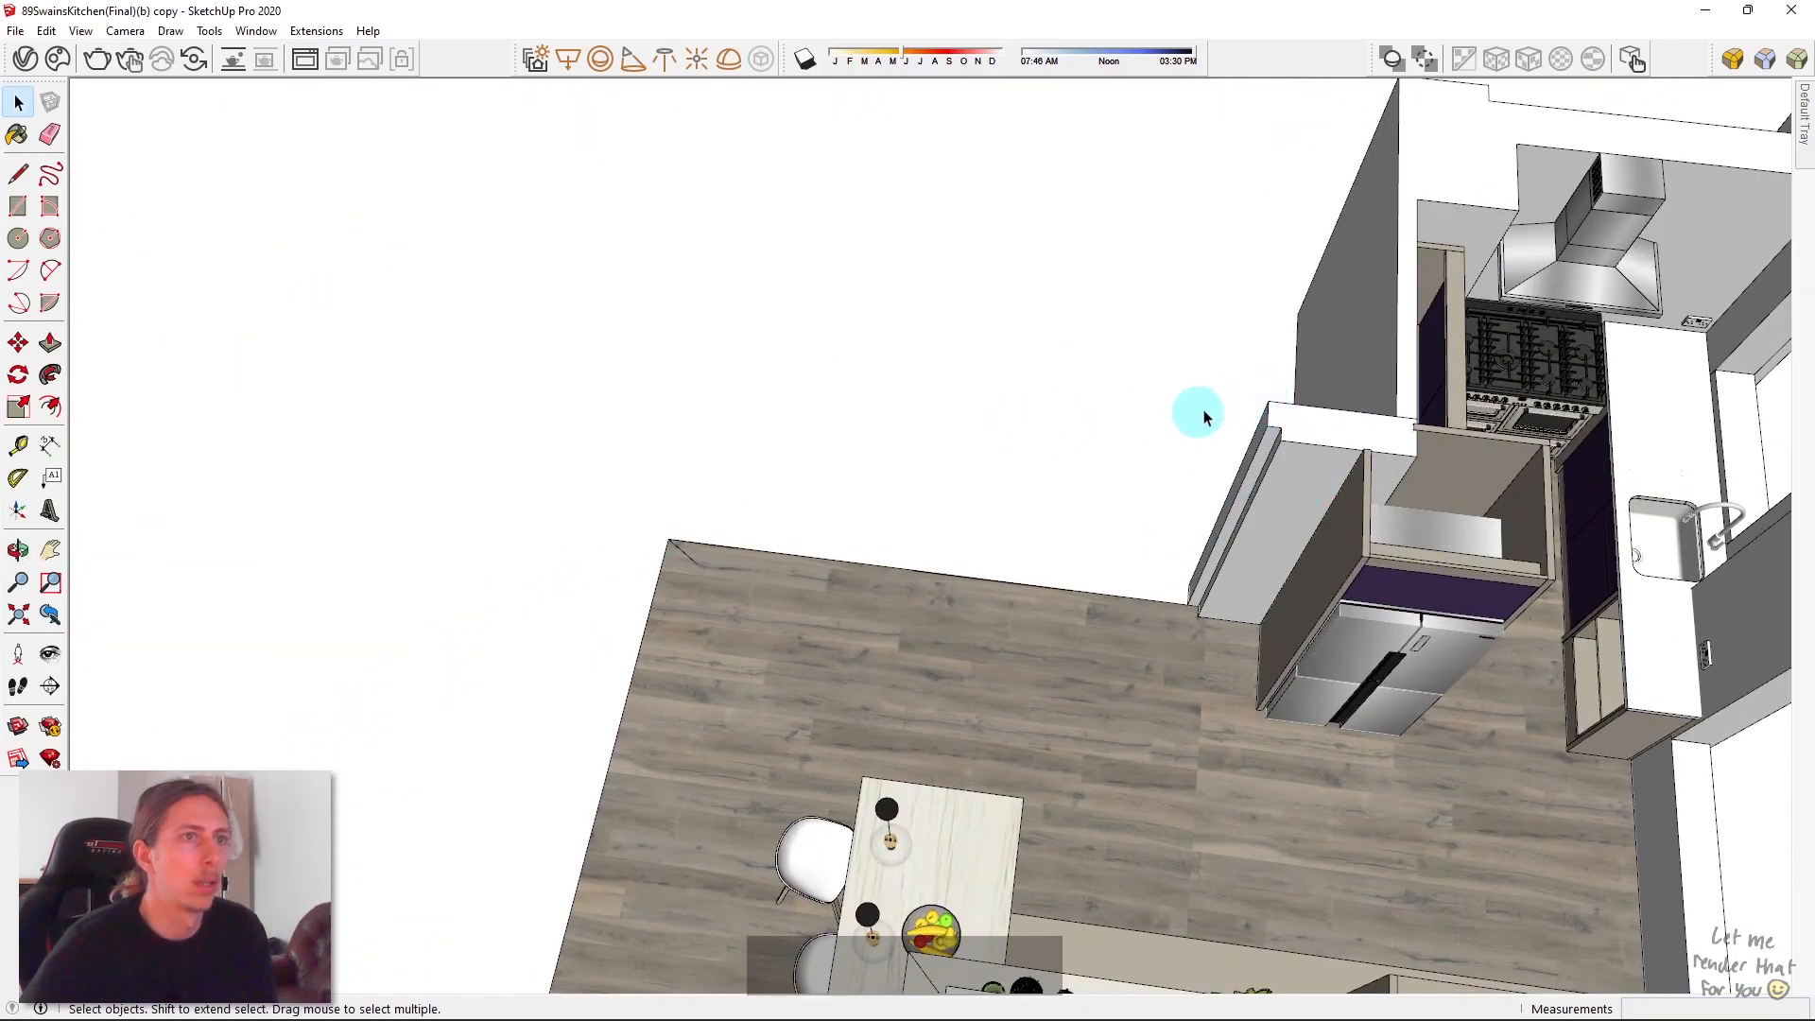
scroll(818, 526, "up", 1)
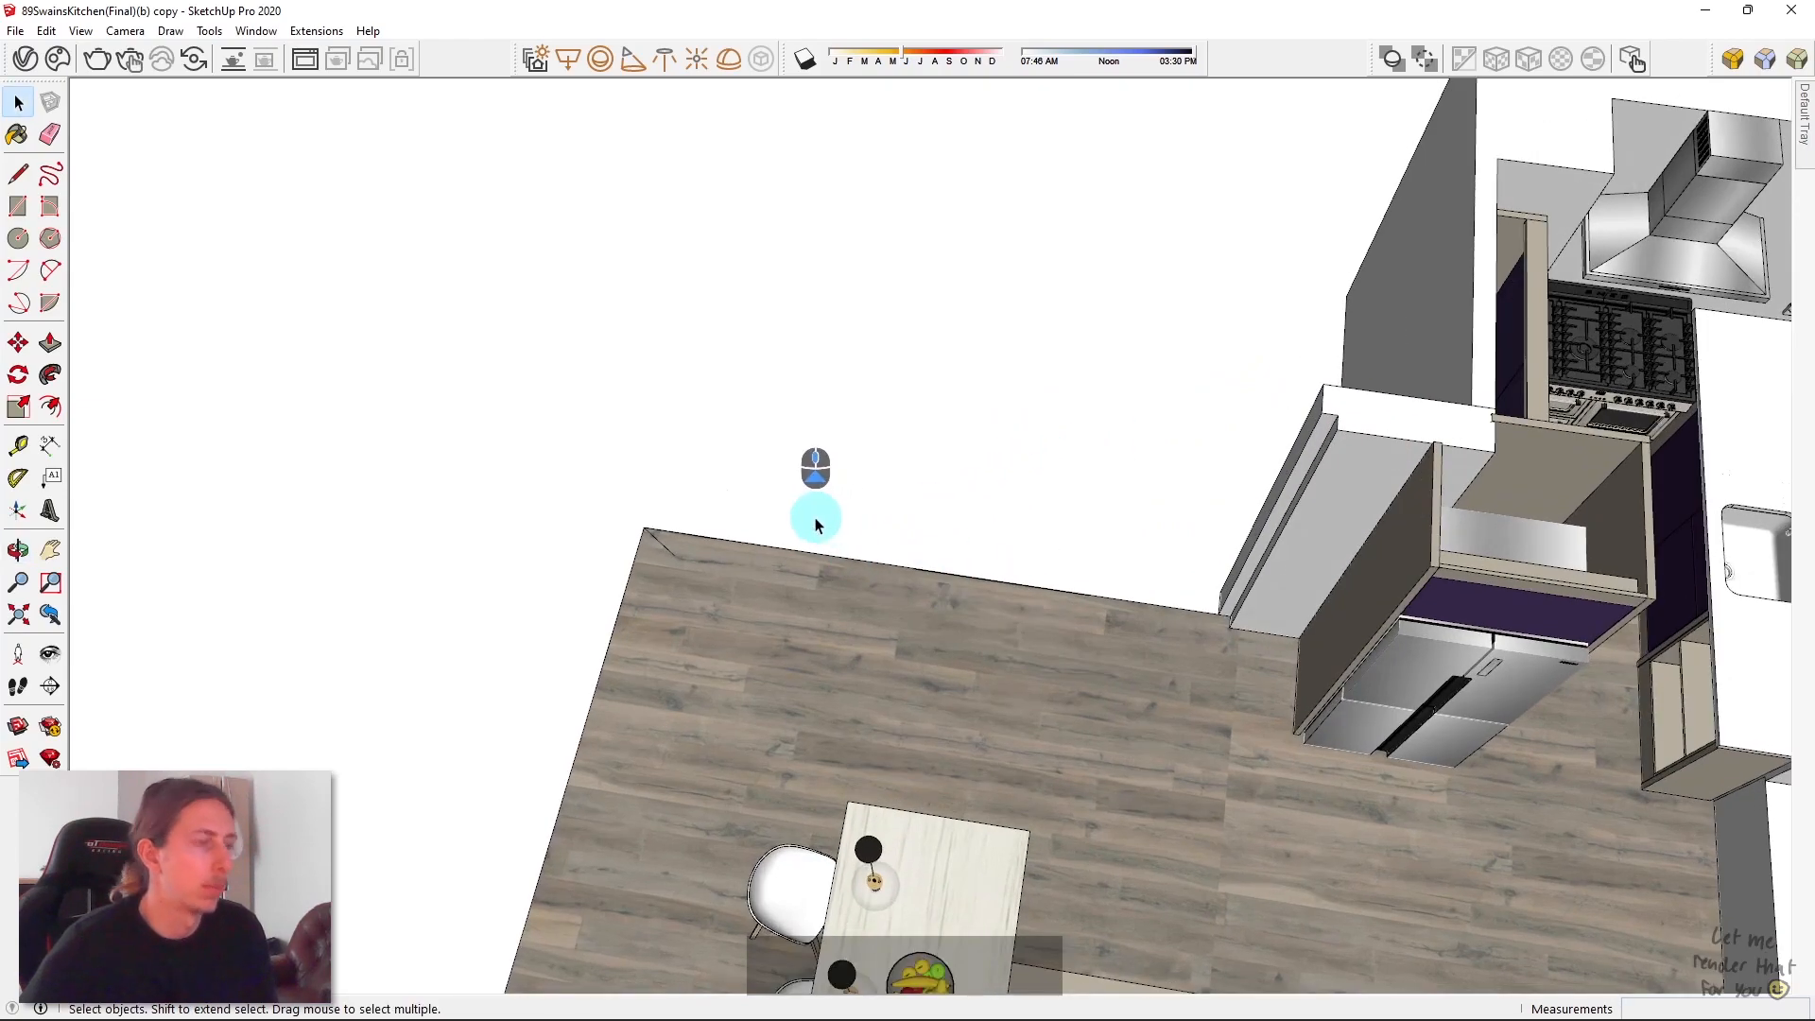
left_click(644, 526)
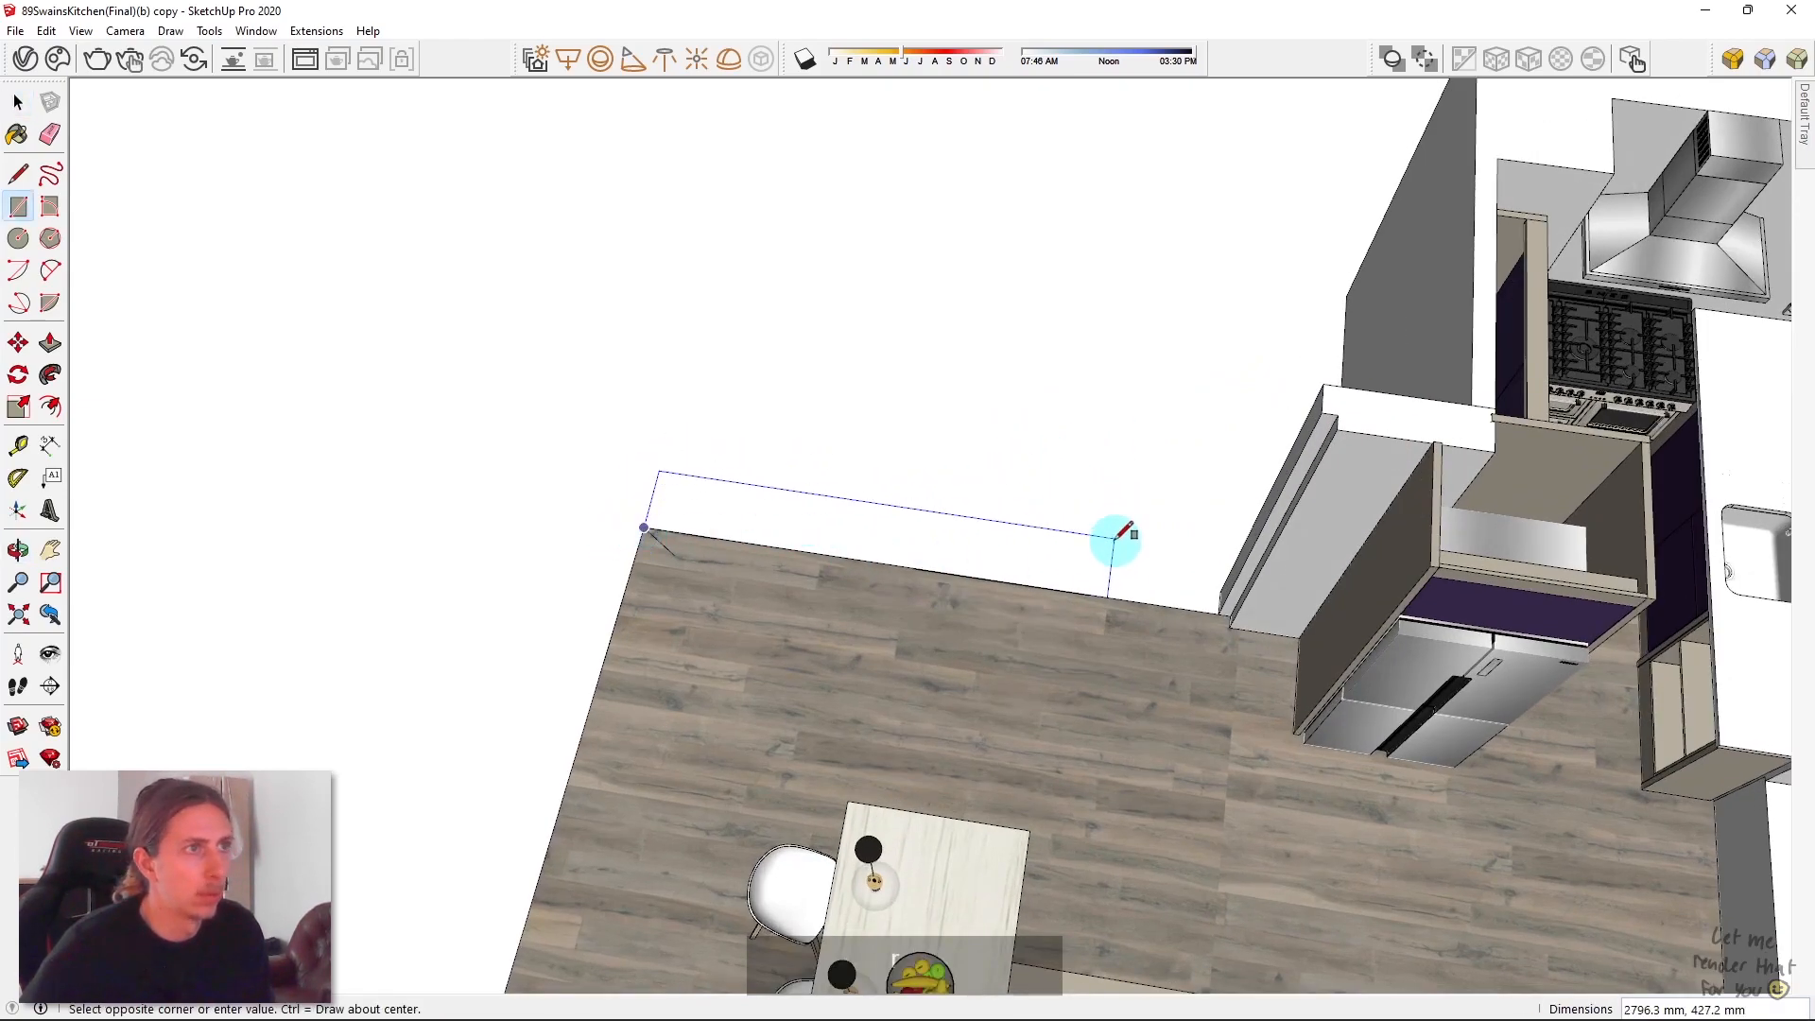
left_click(1049, 549)
key("space")
left_click(1018, 569)
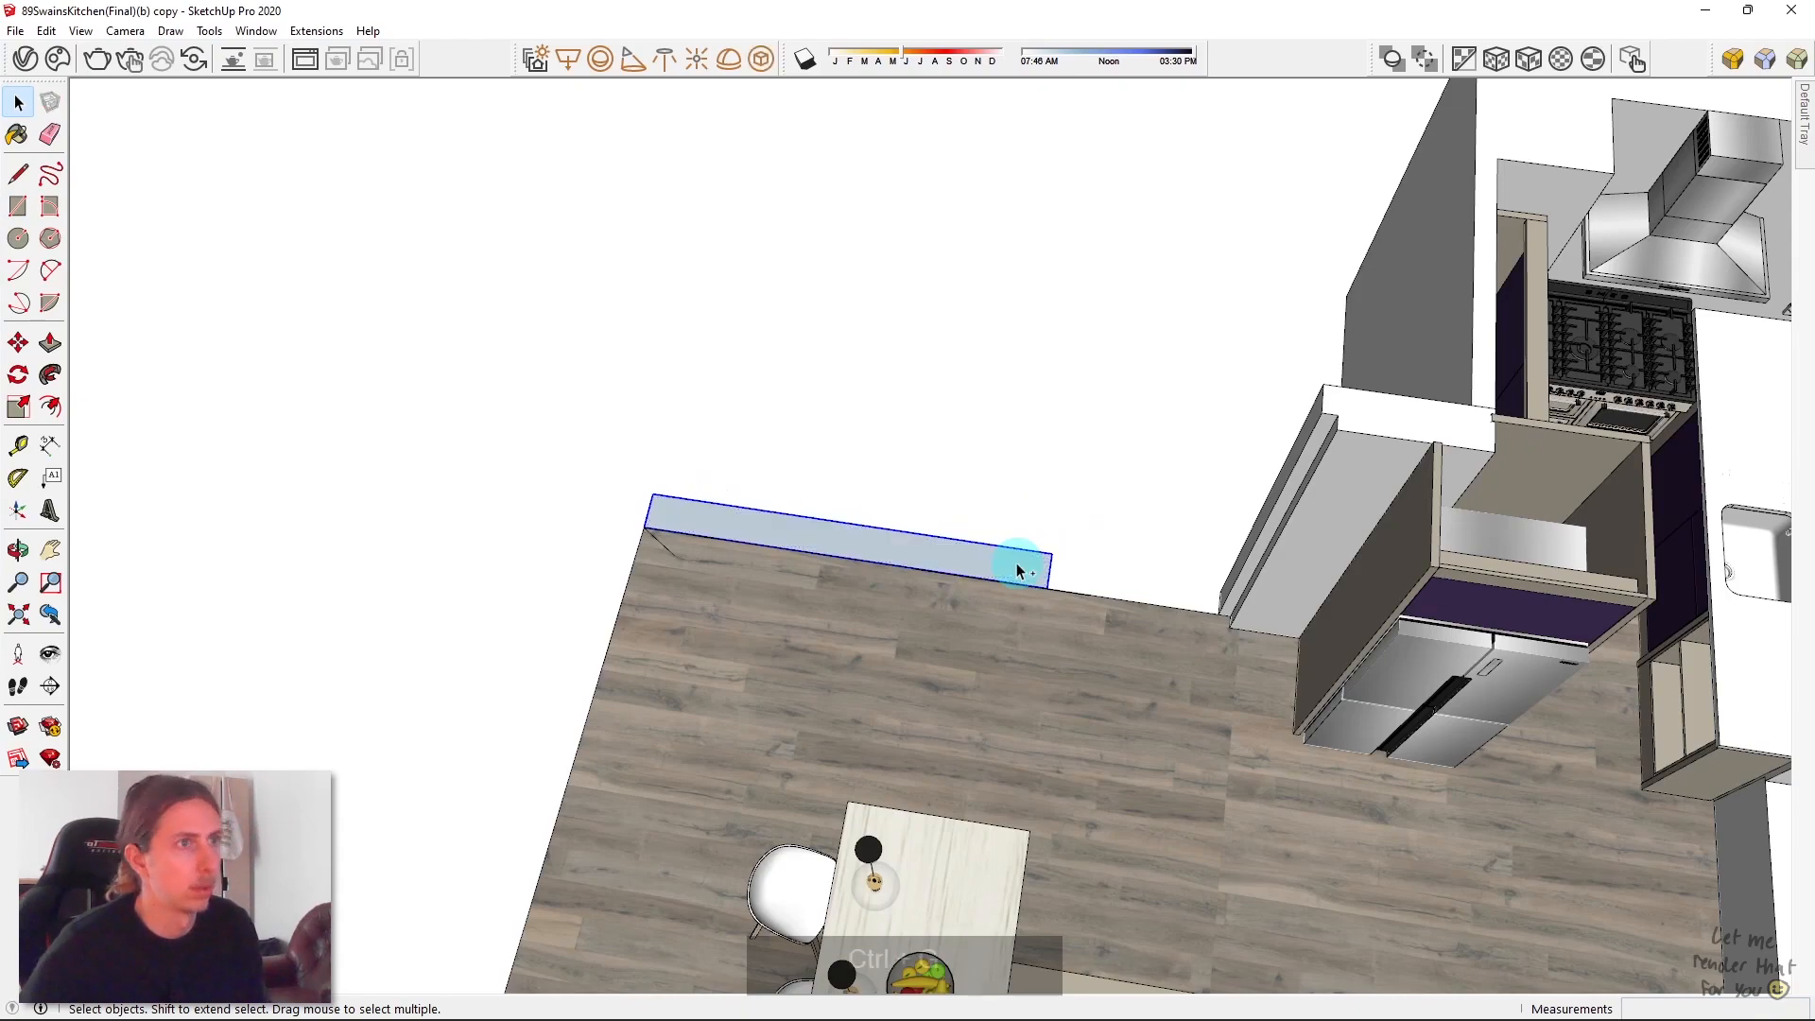
Step: Group the selected floor-edge rectangle and extrude its face up to the height of the existing wall
key("ctrl+g")
double_click(1017, 567)
left_click(1017, 564)
key("p")
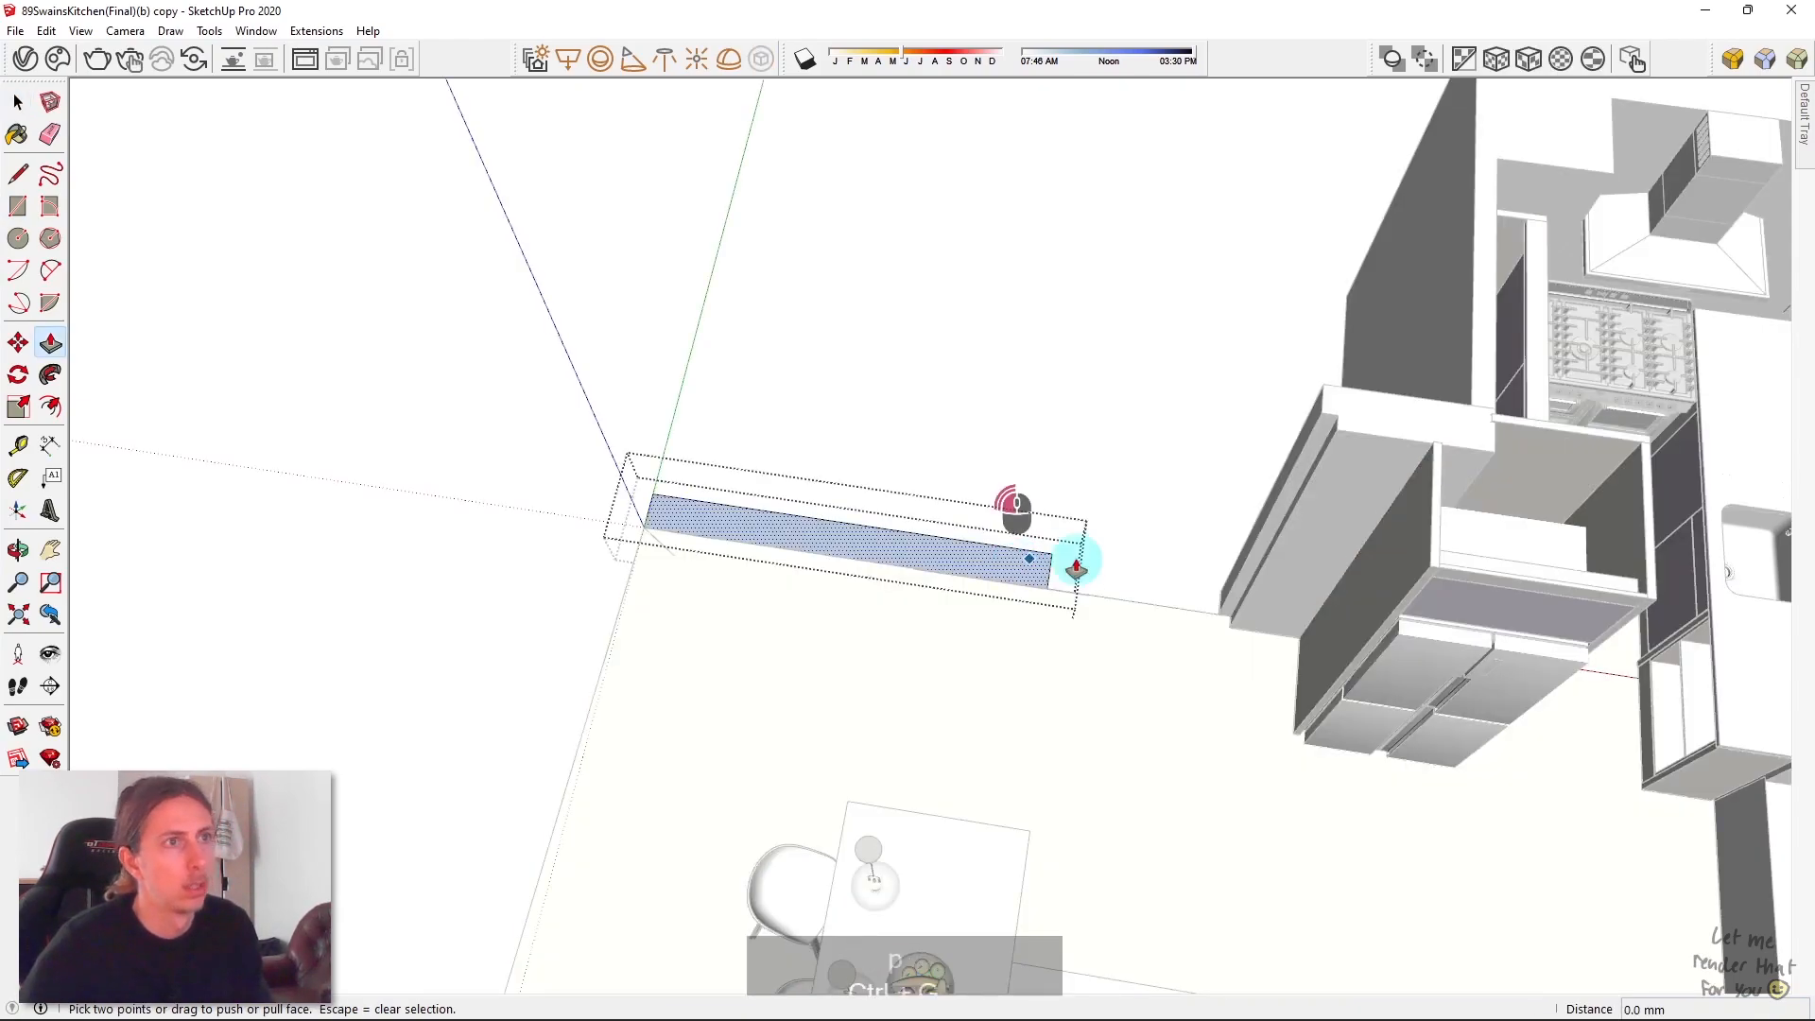
left_click(1028, 579)
left_click(1368, 407)
middle_click_drag(978, 412, 1036, 386)
key("space")
key("Escape")
key("Escape")
Step: Inspect the room's walls and window openings from several angles around the model
scroll(991, 402, "down", 1)
scroll(1421, 365, "down", 5)
middle_click_drag(1422, 365, 1021, 325)
scroll(1146, 478, "up", 6)
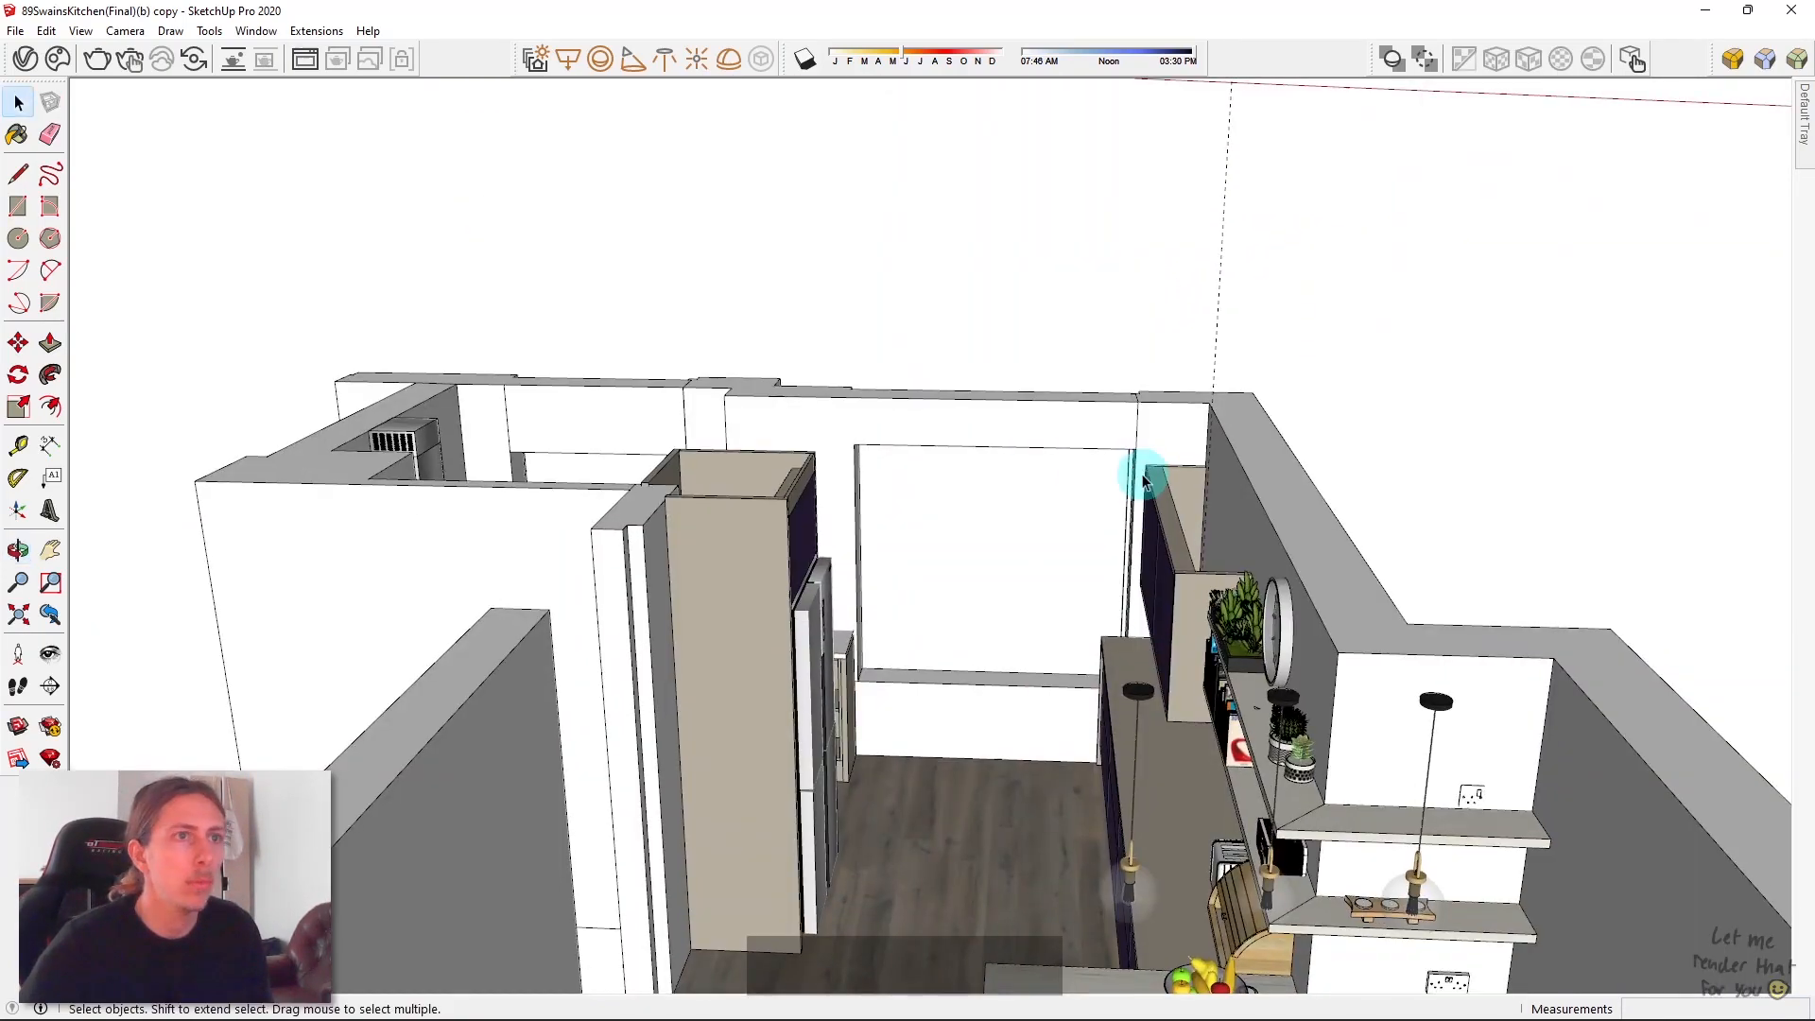
middle_click_drag(876, 469, 569, 452)
scroll(842, 296, "up", 4)
middle_click_drag(842, 296, 361, 197)
scroll(766, 310, "down", 6)
middle_click_drag(1175, 648, 1250, 614)
middle_click_drag(604, 473, 989, 667)
scroll(738, 455, "up", 1)
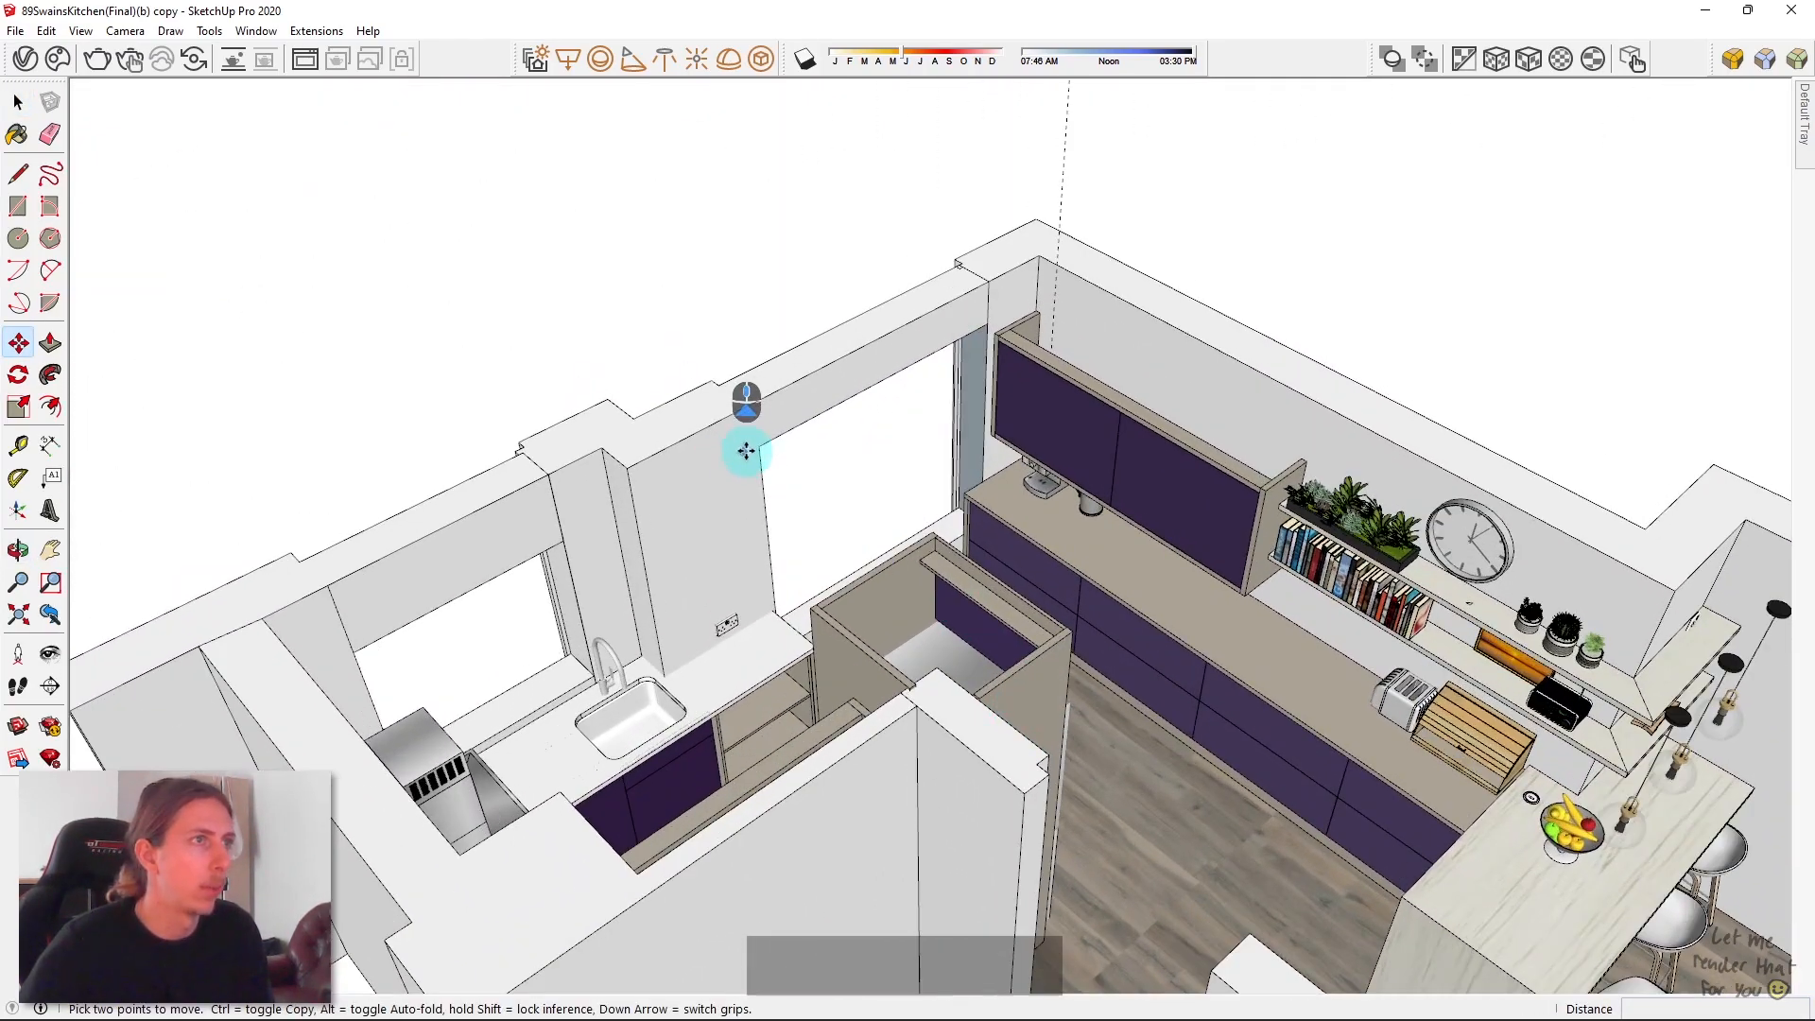
Step: Inspect the breakfast bar, shelves, sink, cooker and extractor hood from several angles, checking their level of detail
middle_click_drag(1597, 648, 1009, 401, "shift")
middle_click_drag(972, 550, 1087, 426)
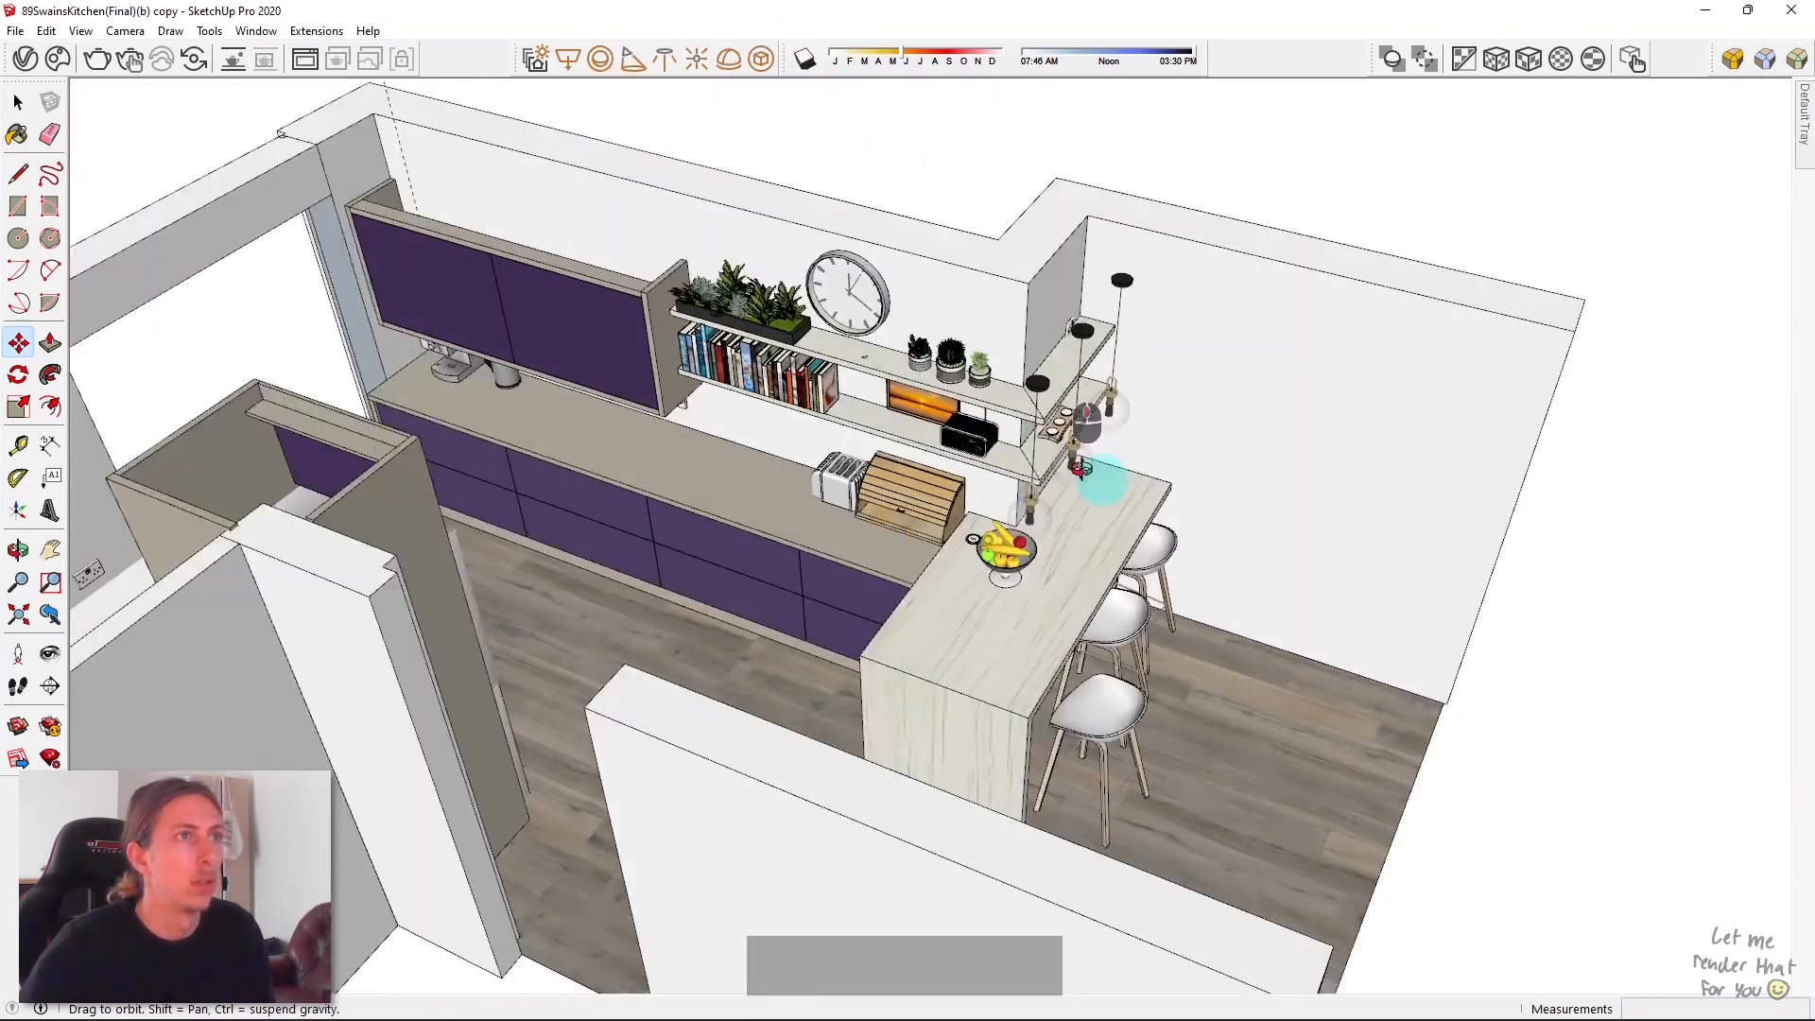
scroll(1078, 491, "up", 4)
middle_click_drag(962, 672, 1055, 818)
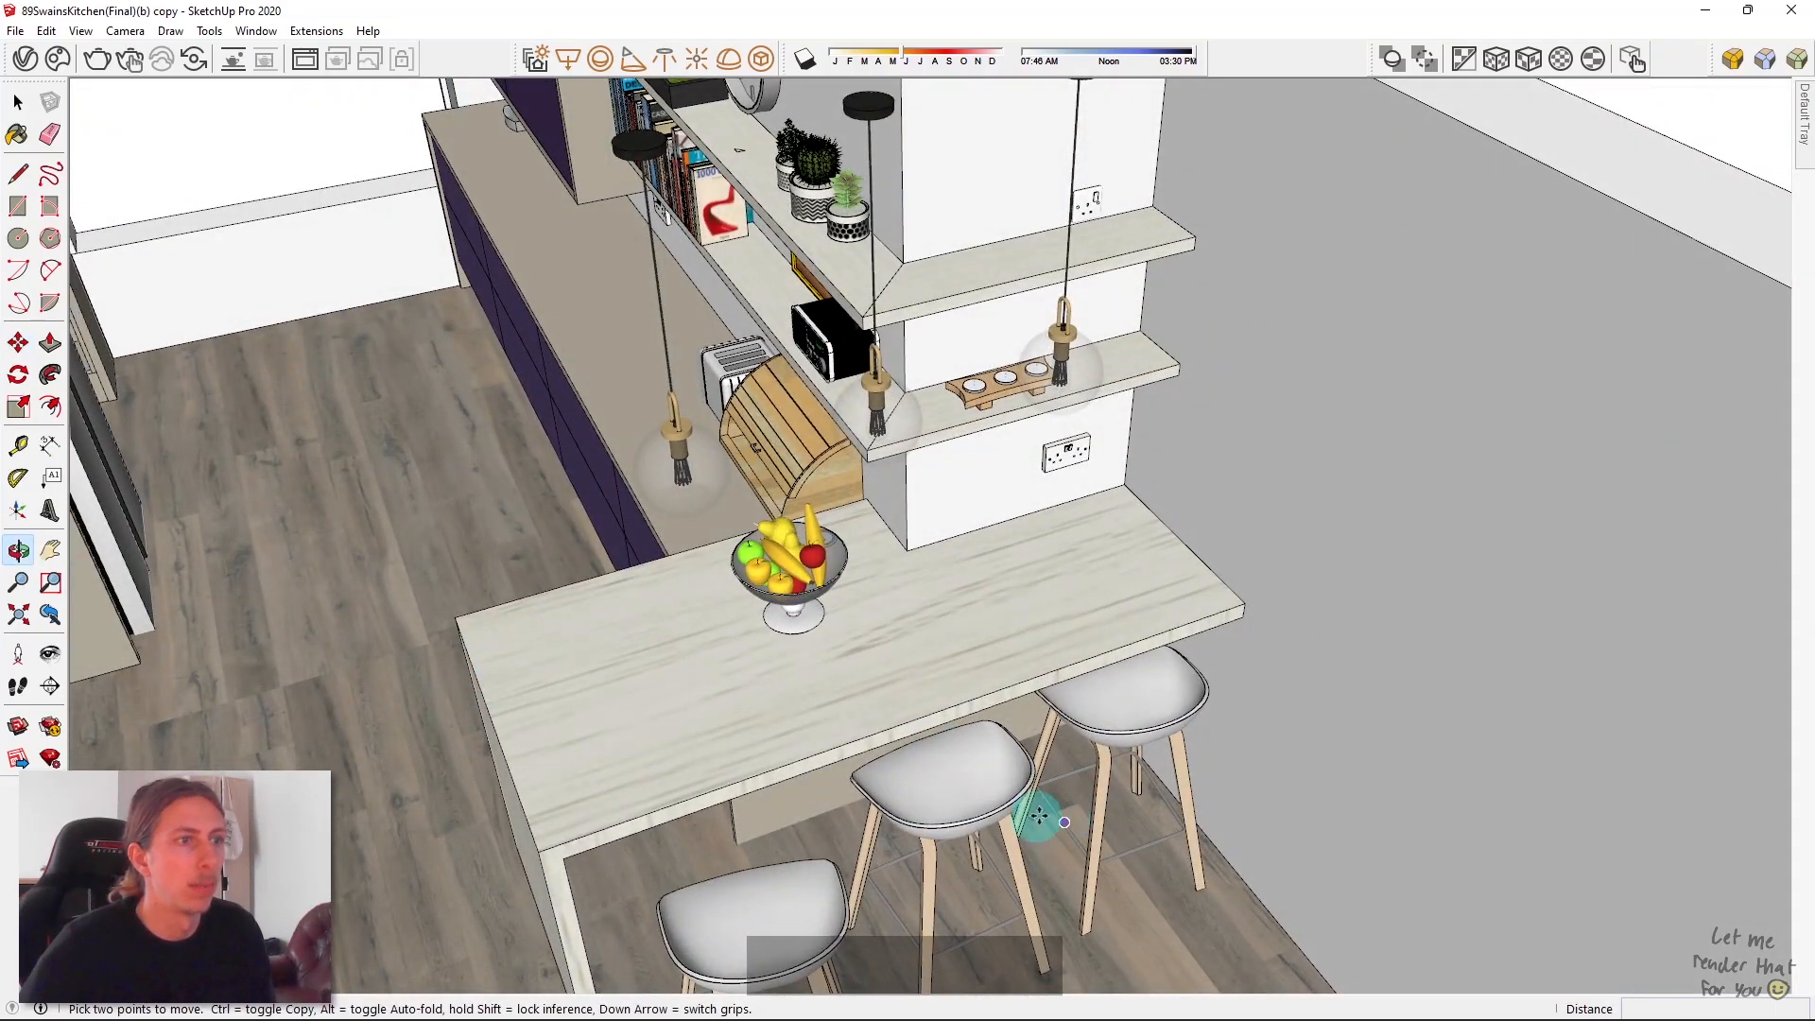
scroll(1024, 345, "down", 3)
middle_click_drag(676, 231, 567, 453)
scroll(1115, 340, "down", 2)
scroll(736, 434, "up", 5)
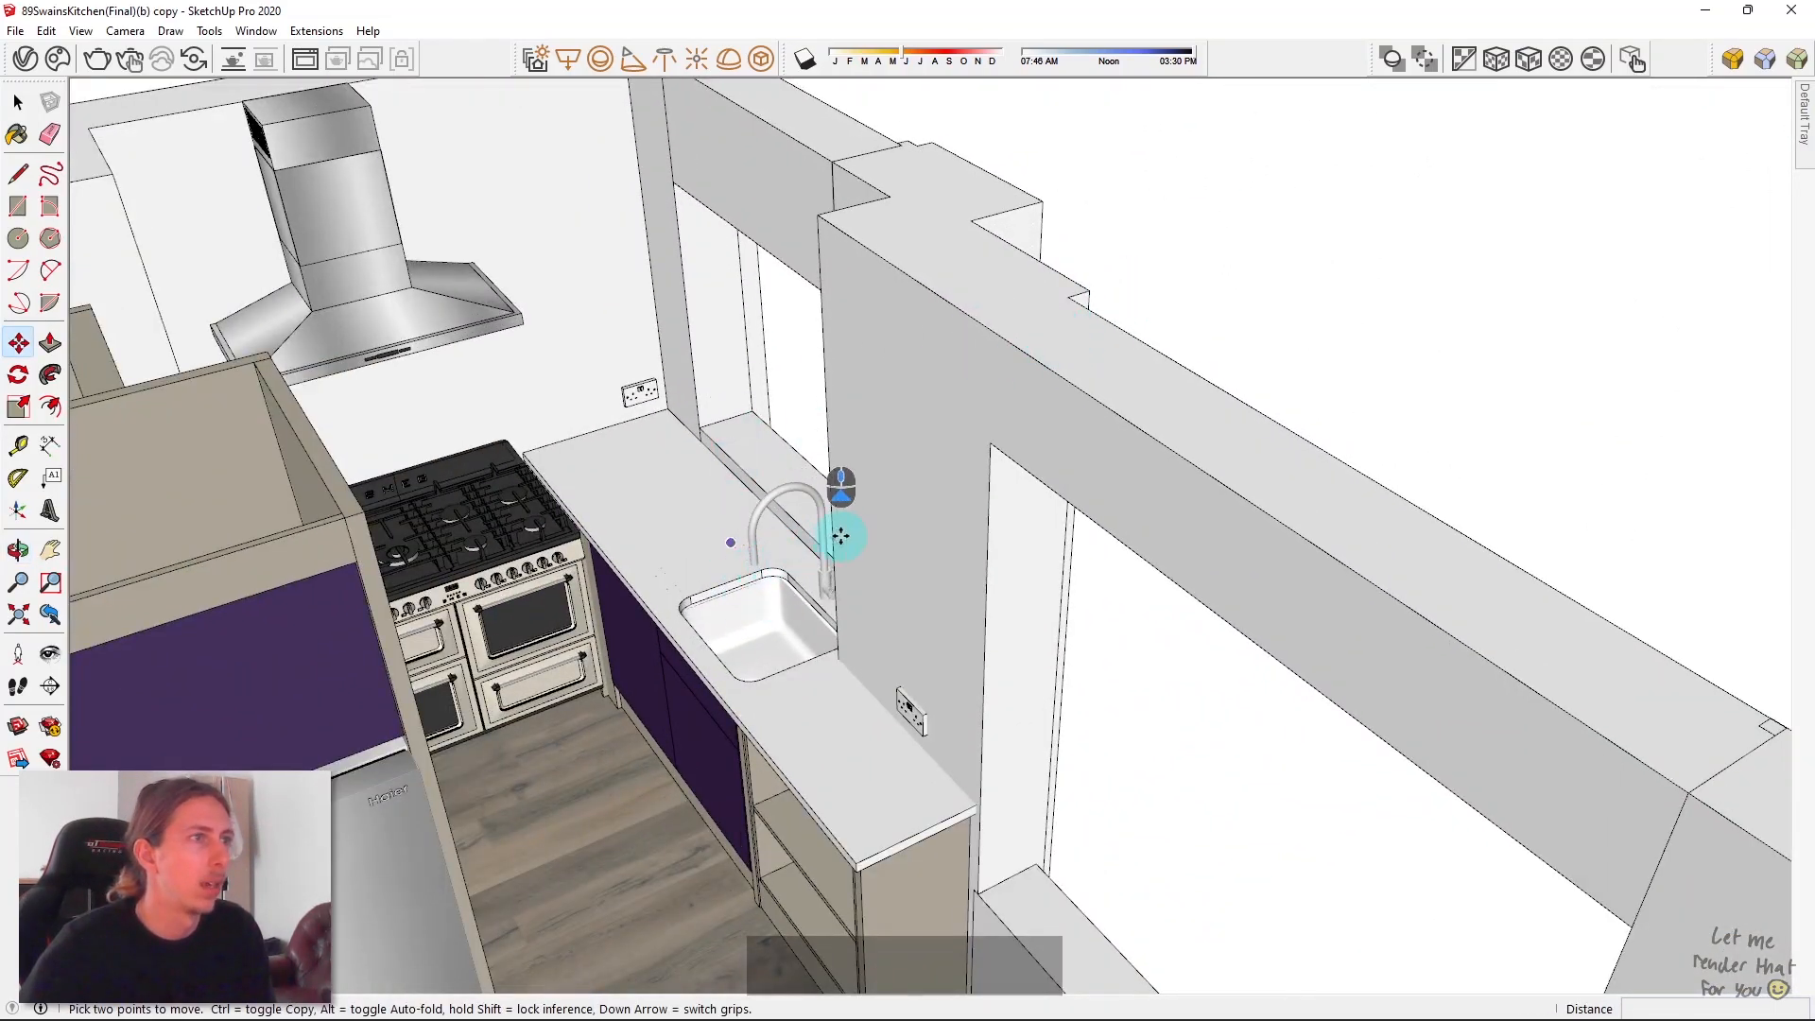
middle_click_drag(836, 537, 609, 616)
middle_click_drag(749, 452, 958, 476)
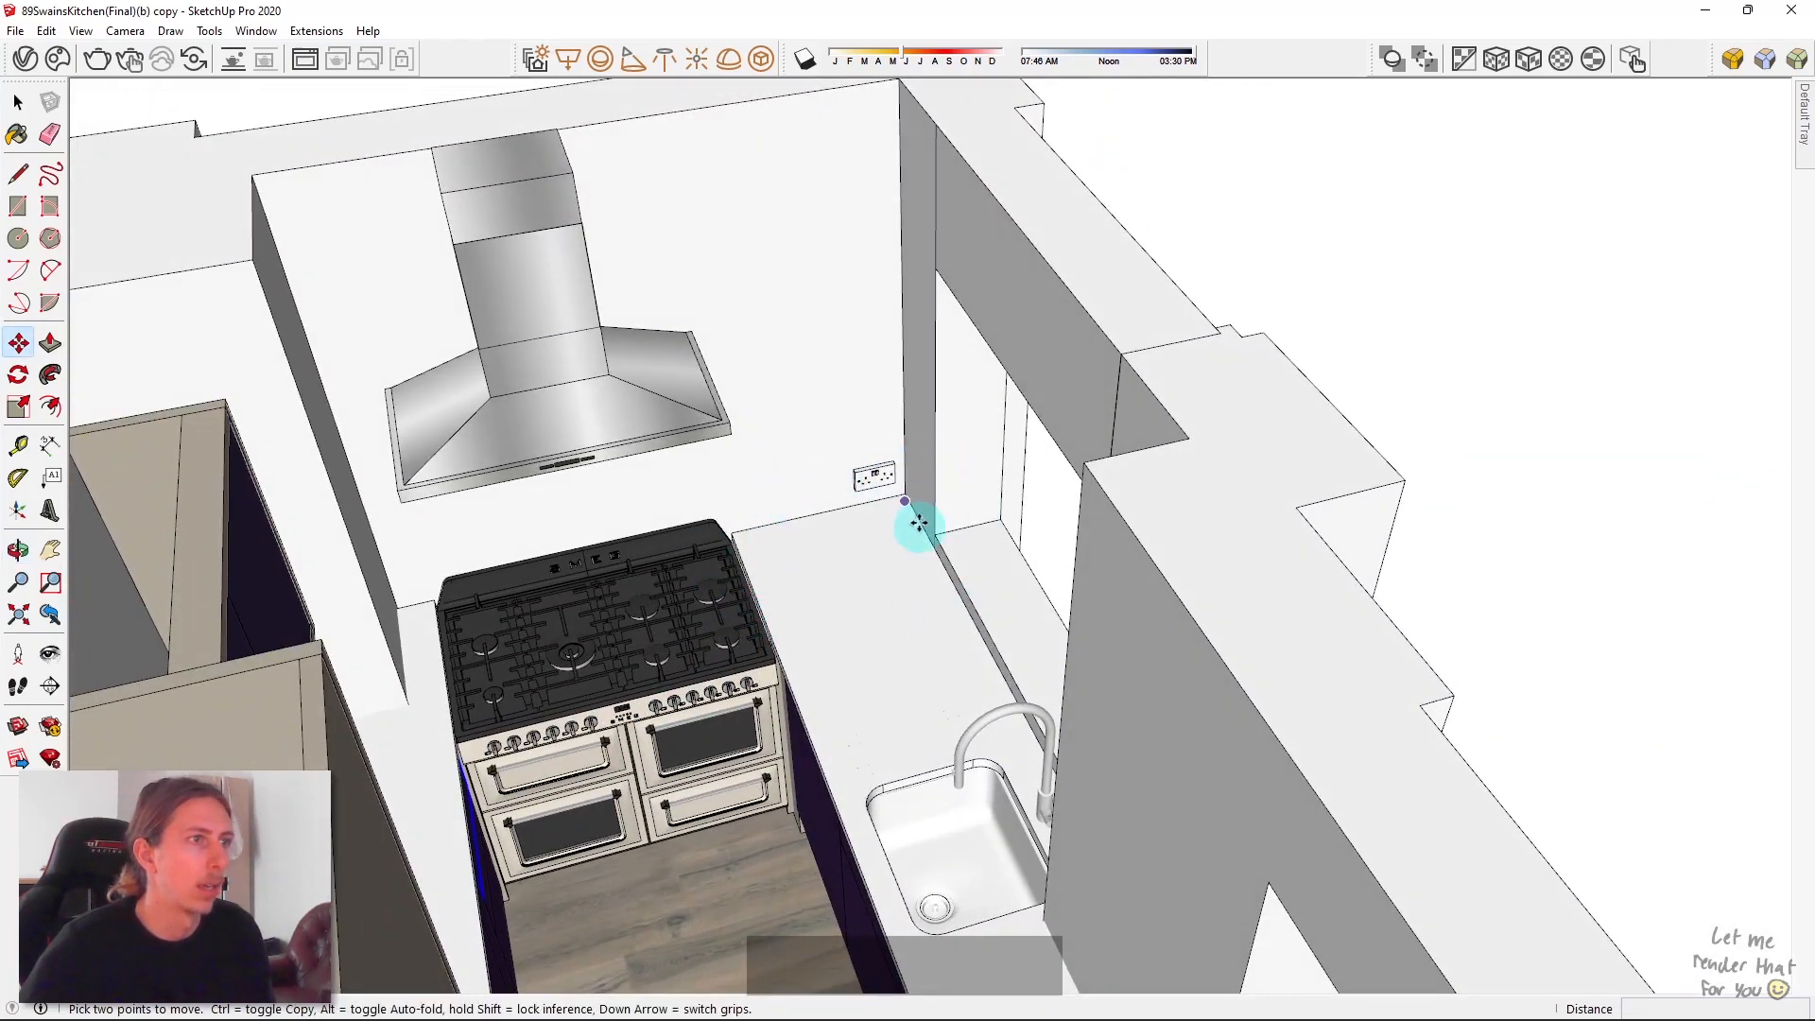
middle_click_drag(740, 695, 718, 388)
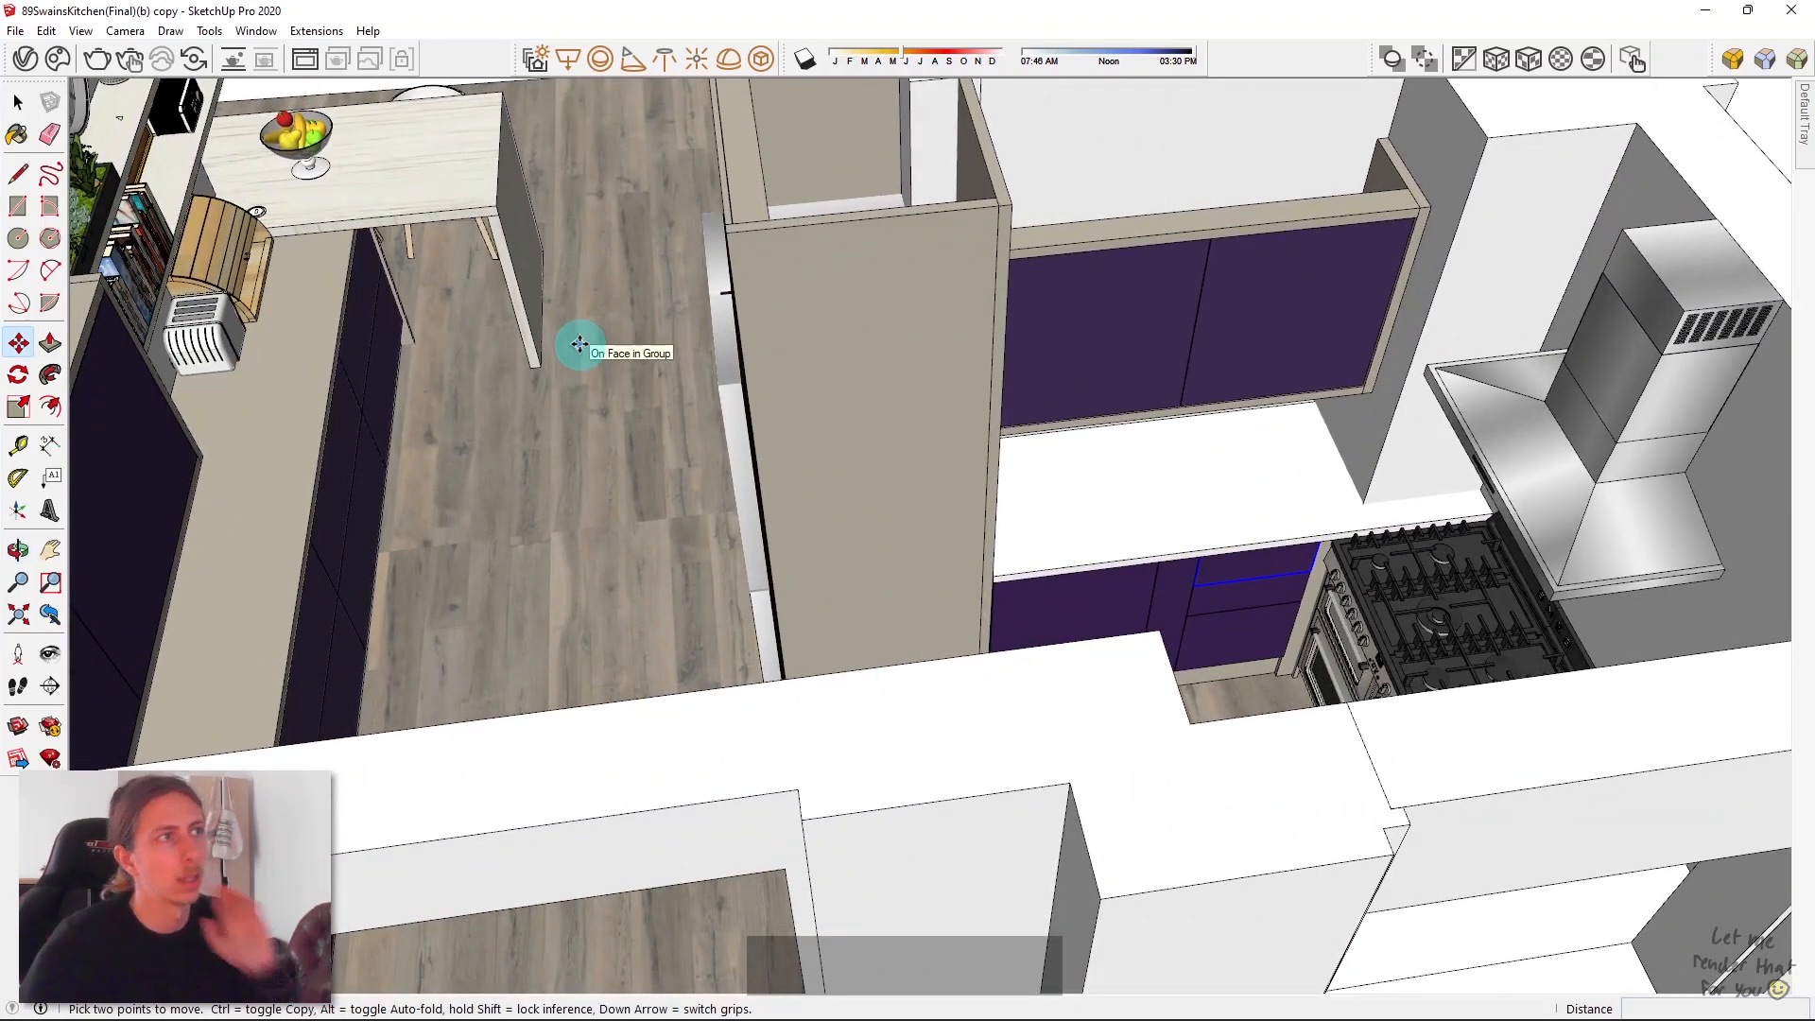
middle_click_drag(827, 378, 1391, 611)
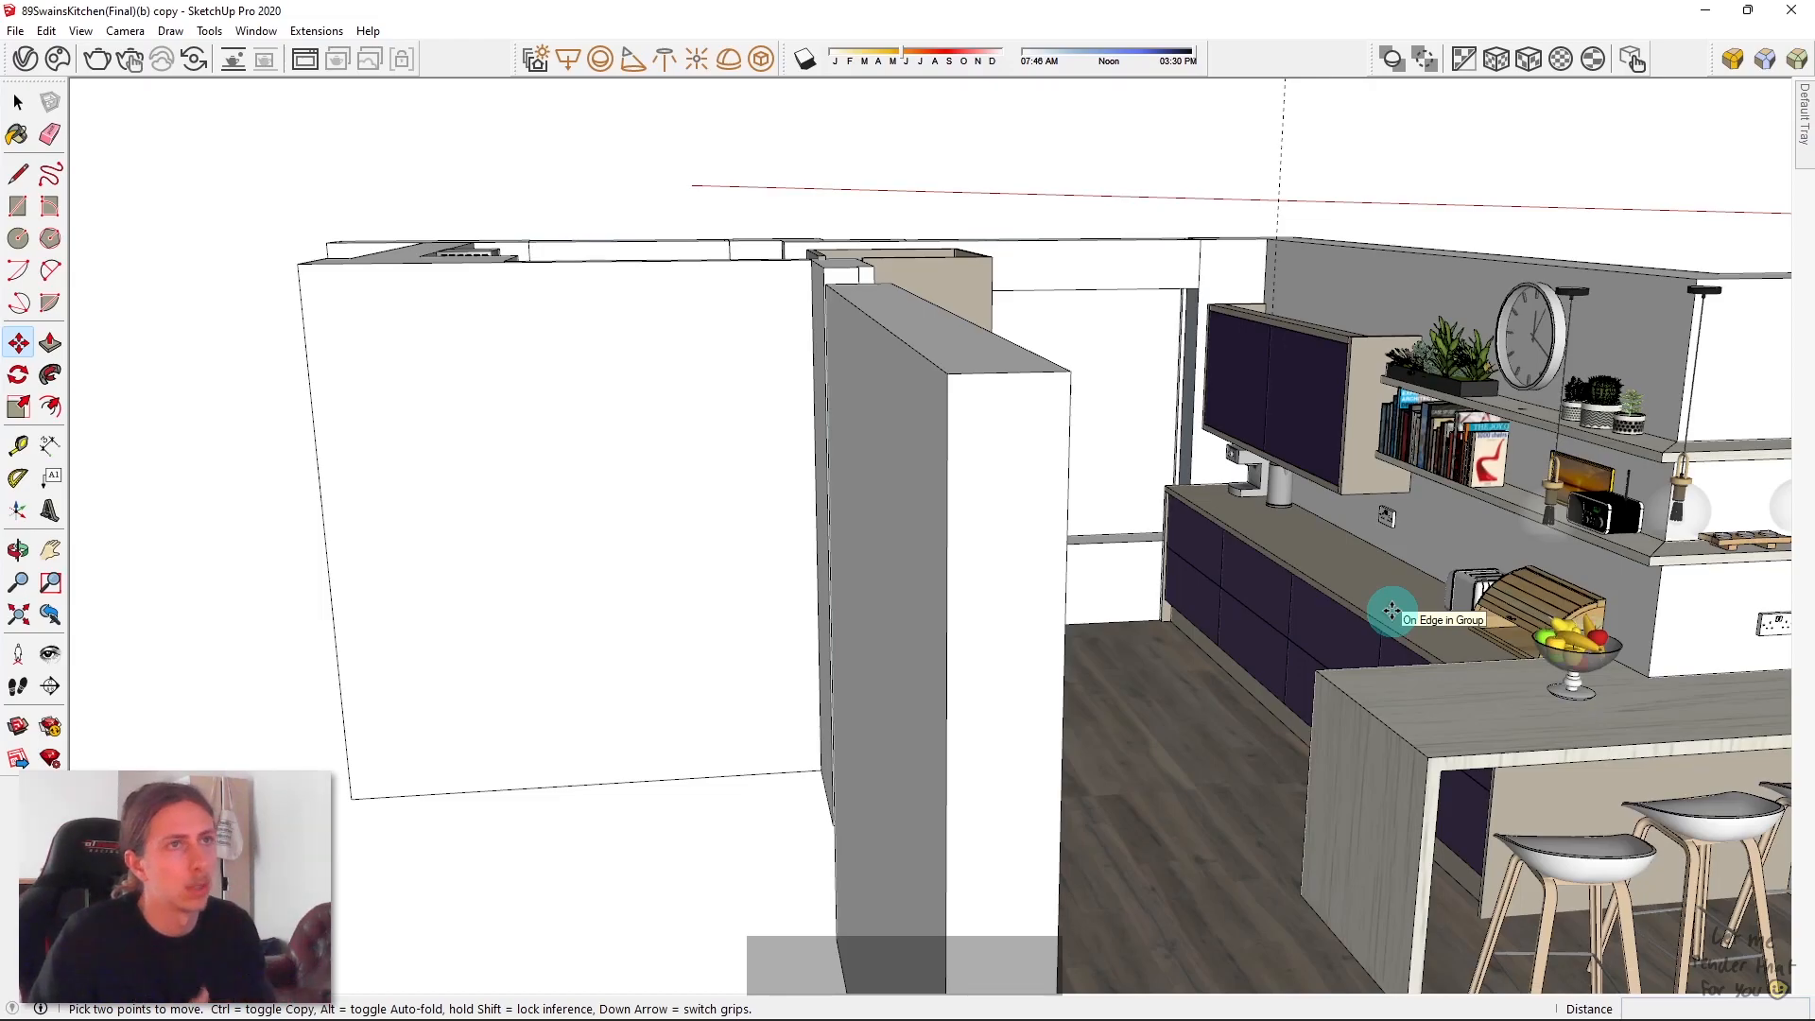
middle_click_drag(1391, 611, 960, 371)
Step: Draw a window frame in the opening beside the sink and copy it sideways by about 588 mm
scroll(935, 417, "up", 5)
key("r")
key("l")
left_click(673, 415)
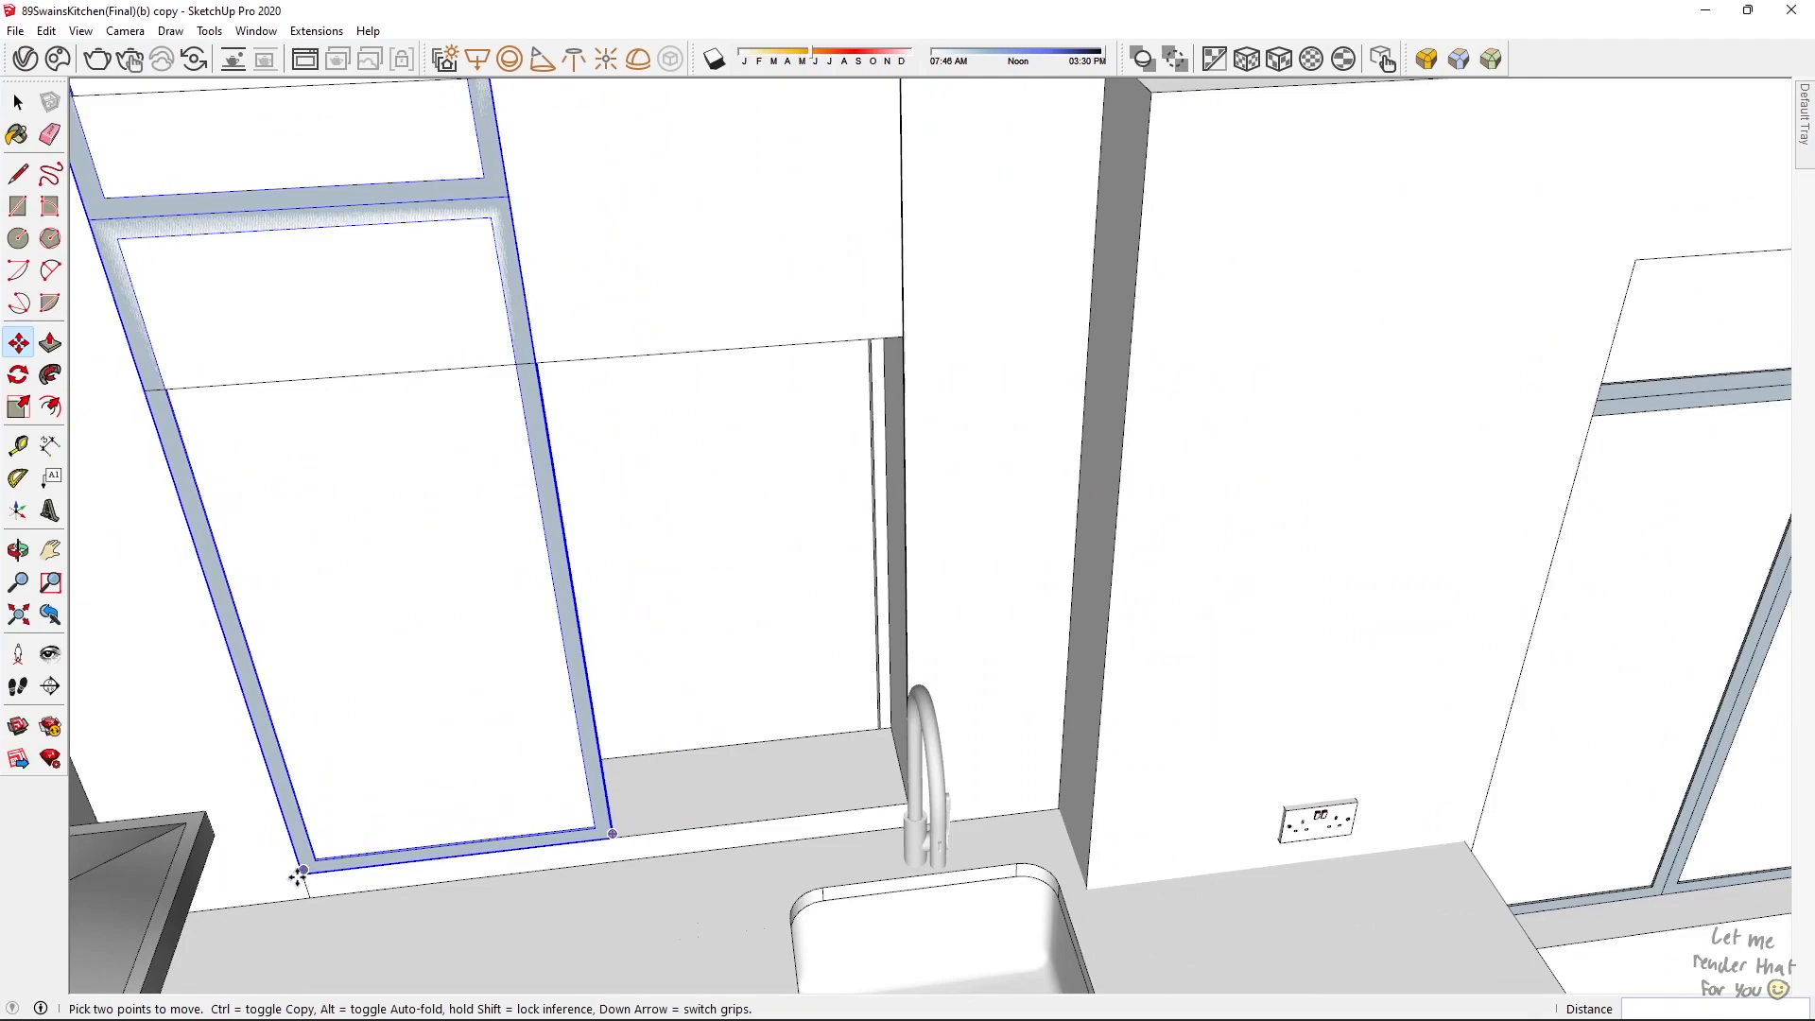
left_click(302, 871)
key("ctrl")
middle_click_drag(614, 836, 636, 894)
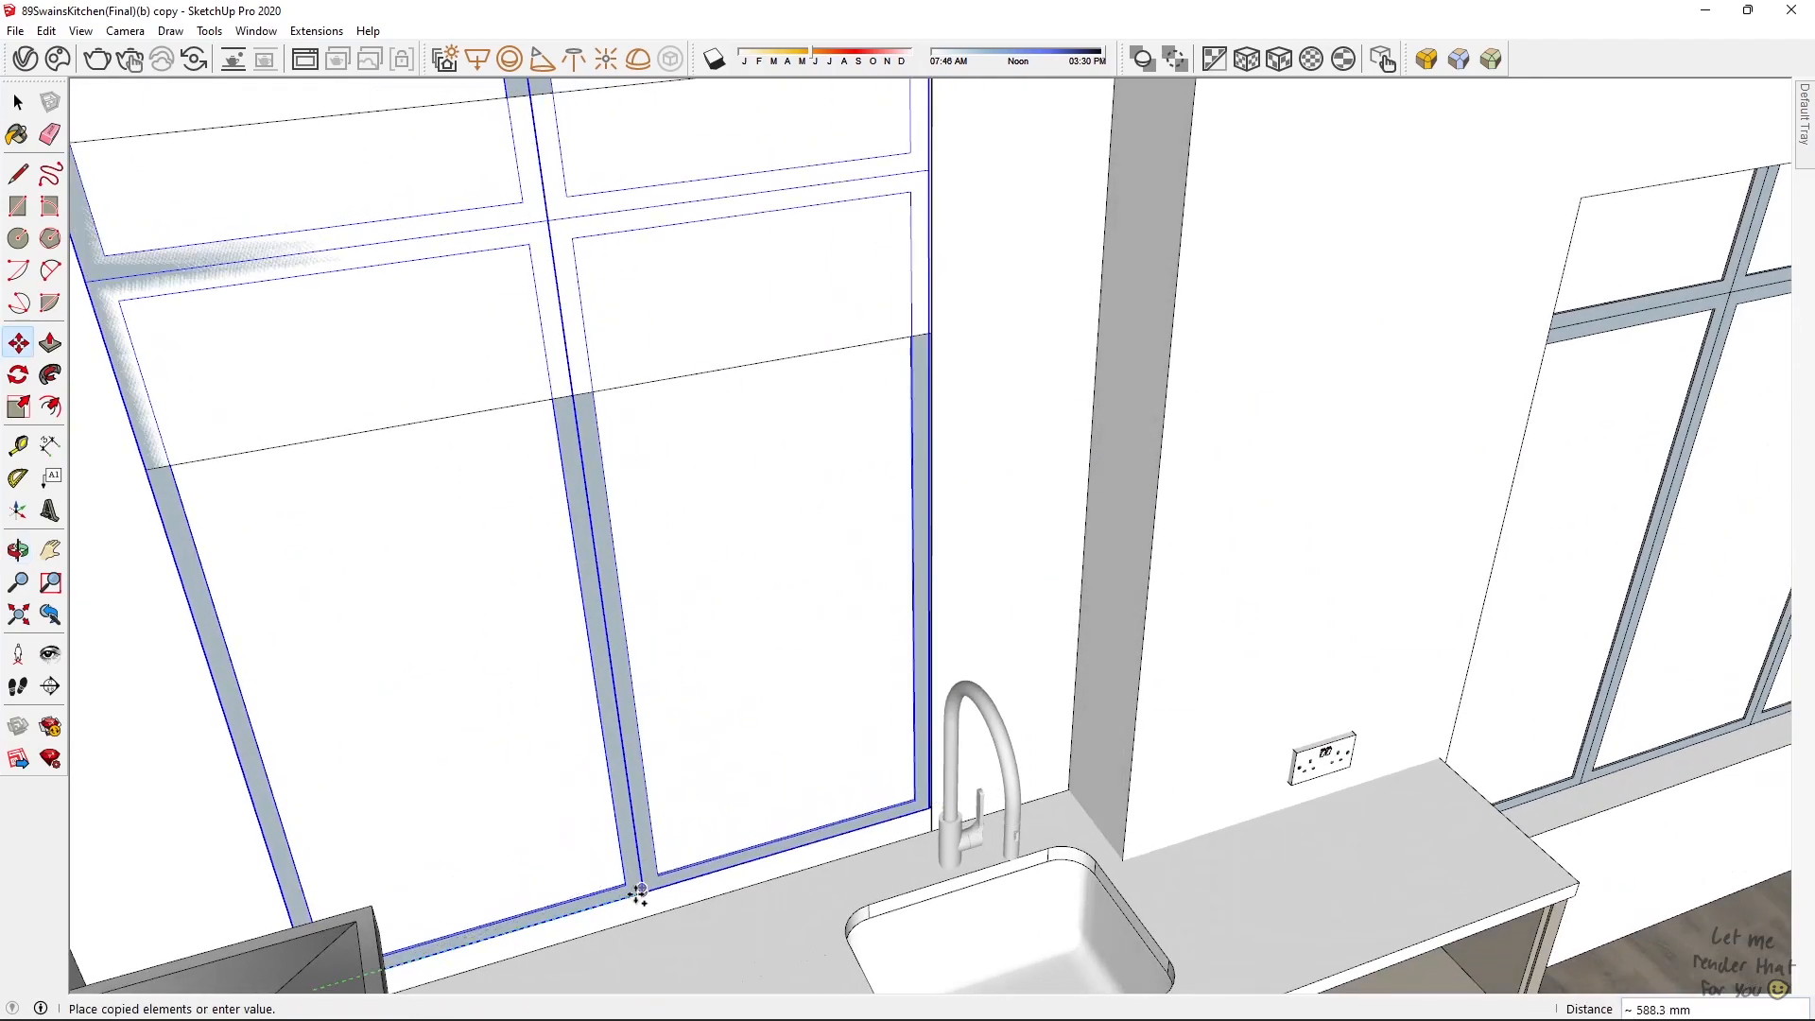
key("space")
Step: Draw a pane rectangle in the window opening, offset it inward and extrude the resulting frame about 24 mm
scroll(673, 825, "down", 4)
middle_click_drag(673, 825, 892, 759)
scroll(892, 758, "up", 6)
key("r")
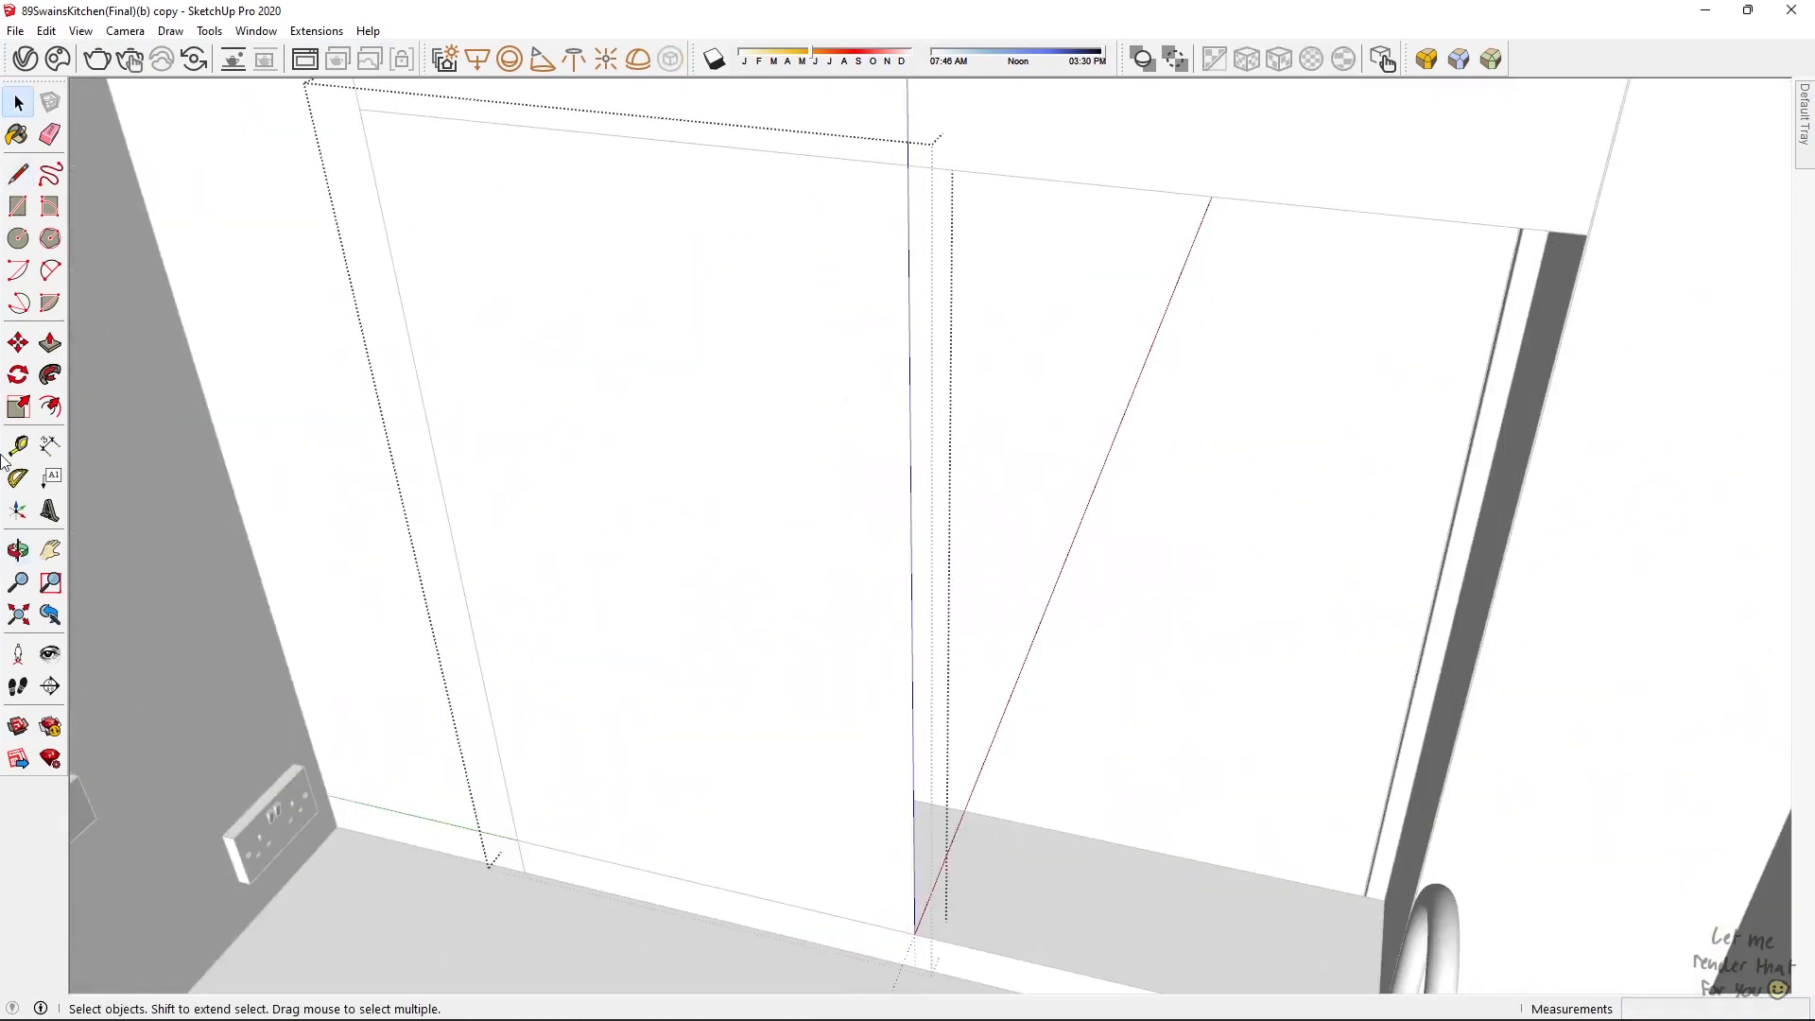
key("f")
left_click(907, 409)
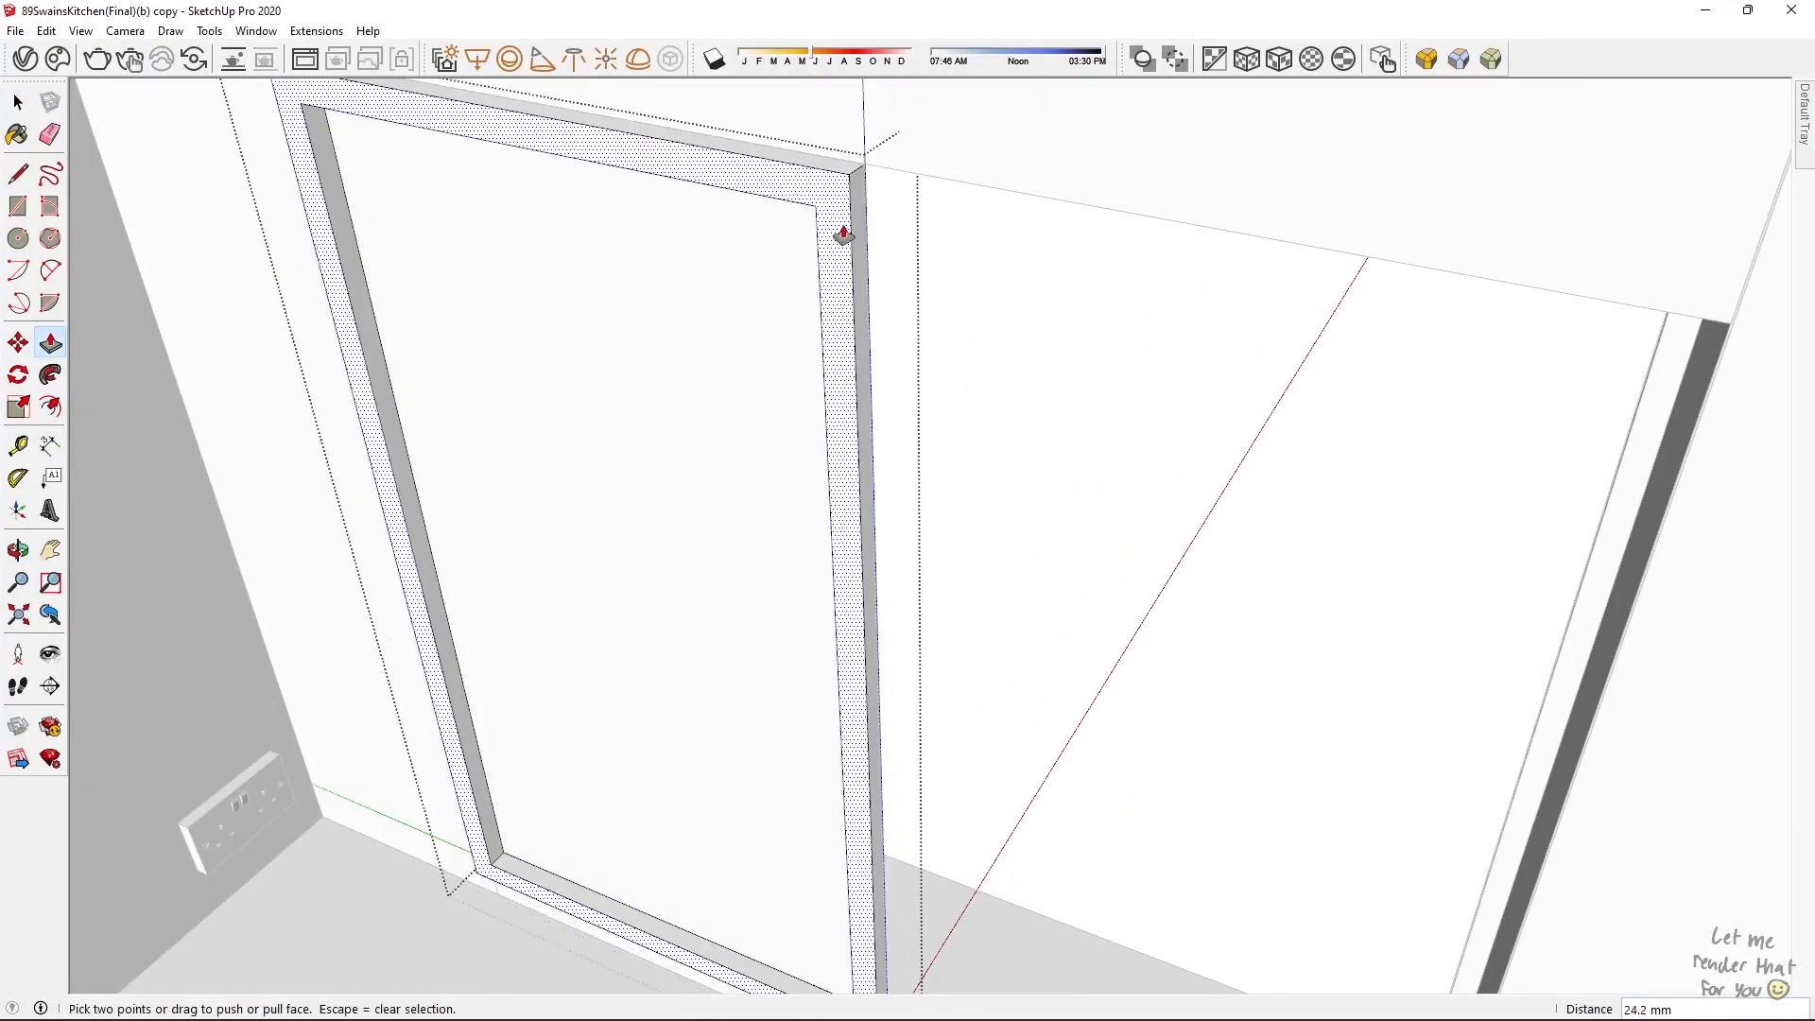
left_click(620, 377)
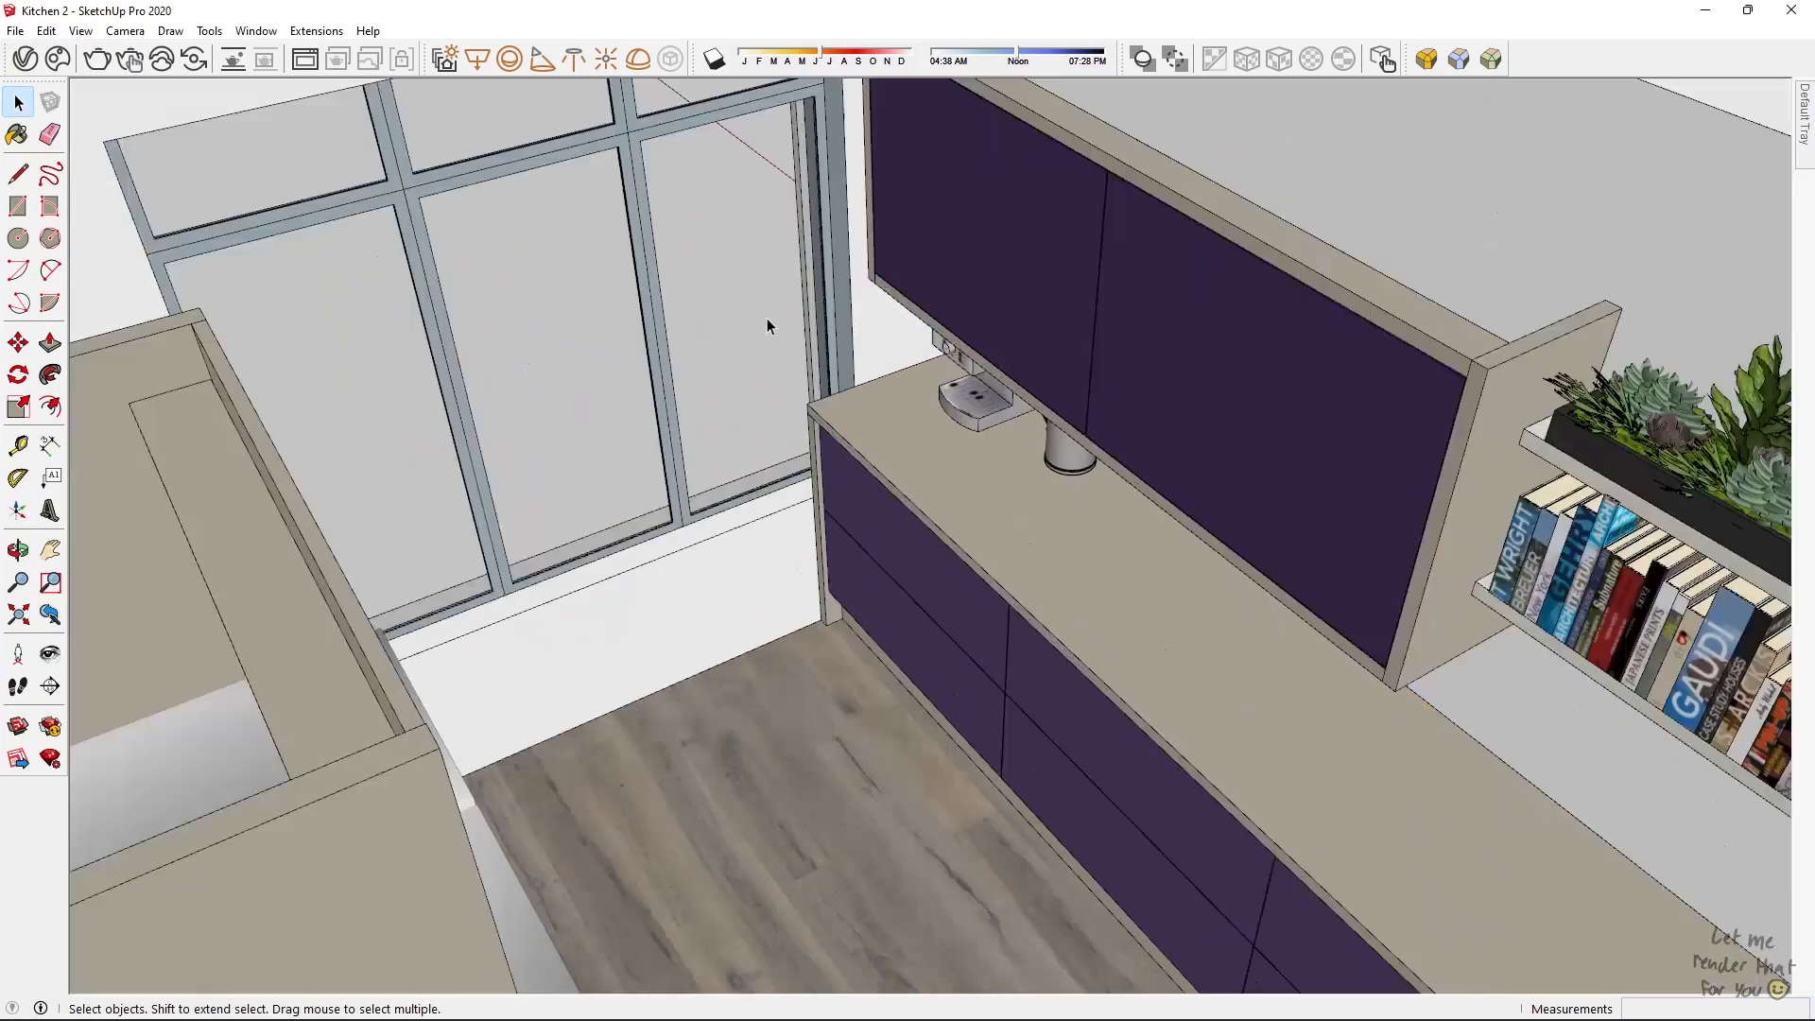
Step: Check a V-Ray test render of the window wall and purple units, and close the frame buffer
mouse_move(765, 325)
middle_mouse_down()
mouse_move(765, 190)
mouse_move(880, 463)
mouse_move(940, 80)
middle_mouse_up()
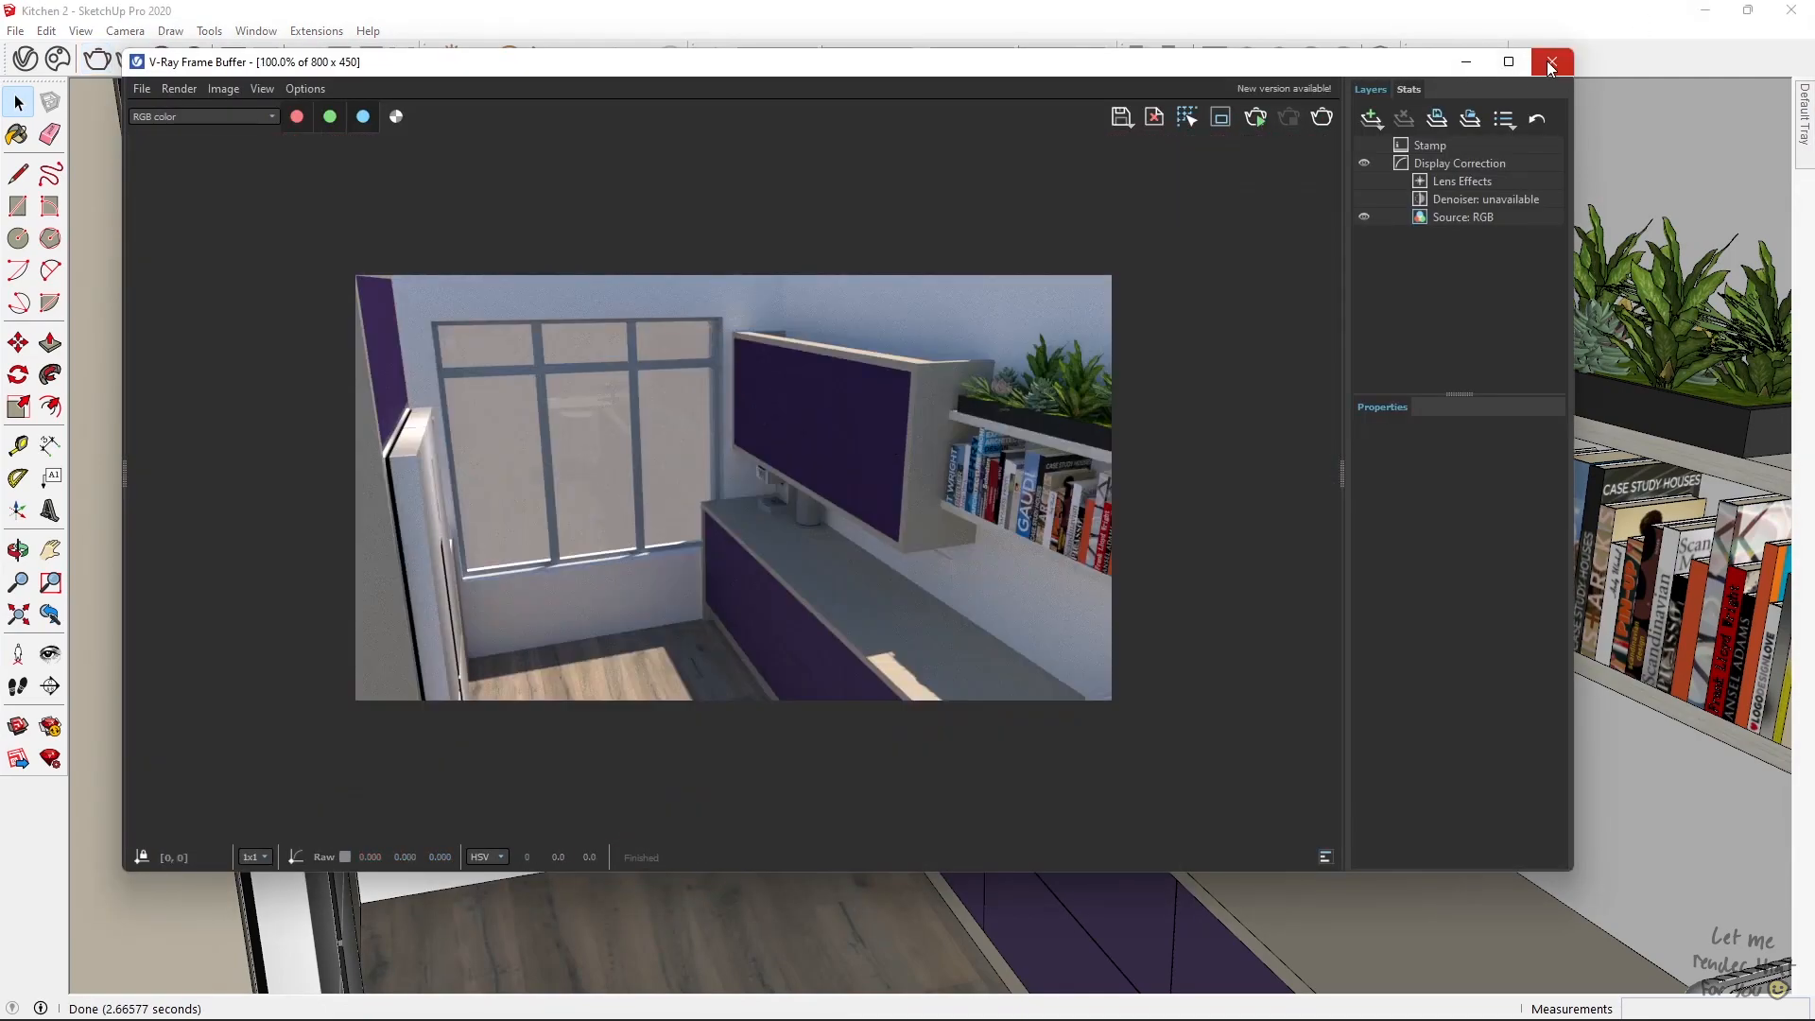
left_click(1551, 64)
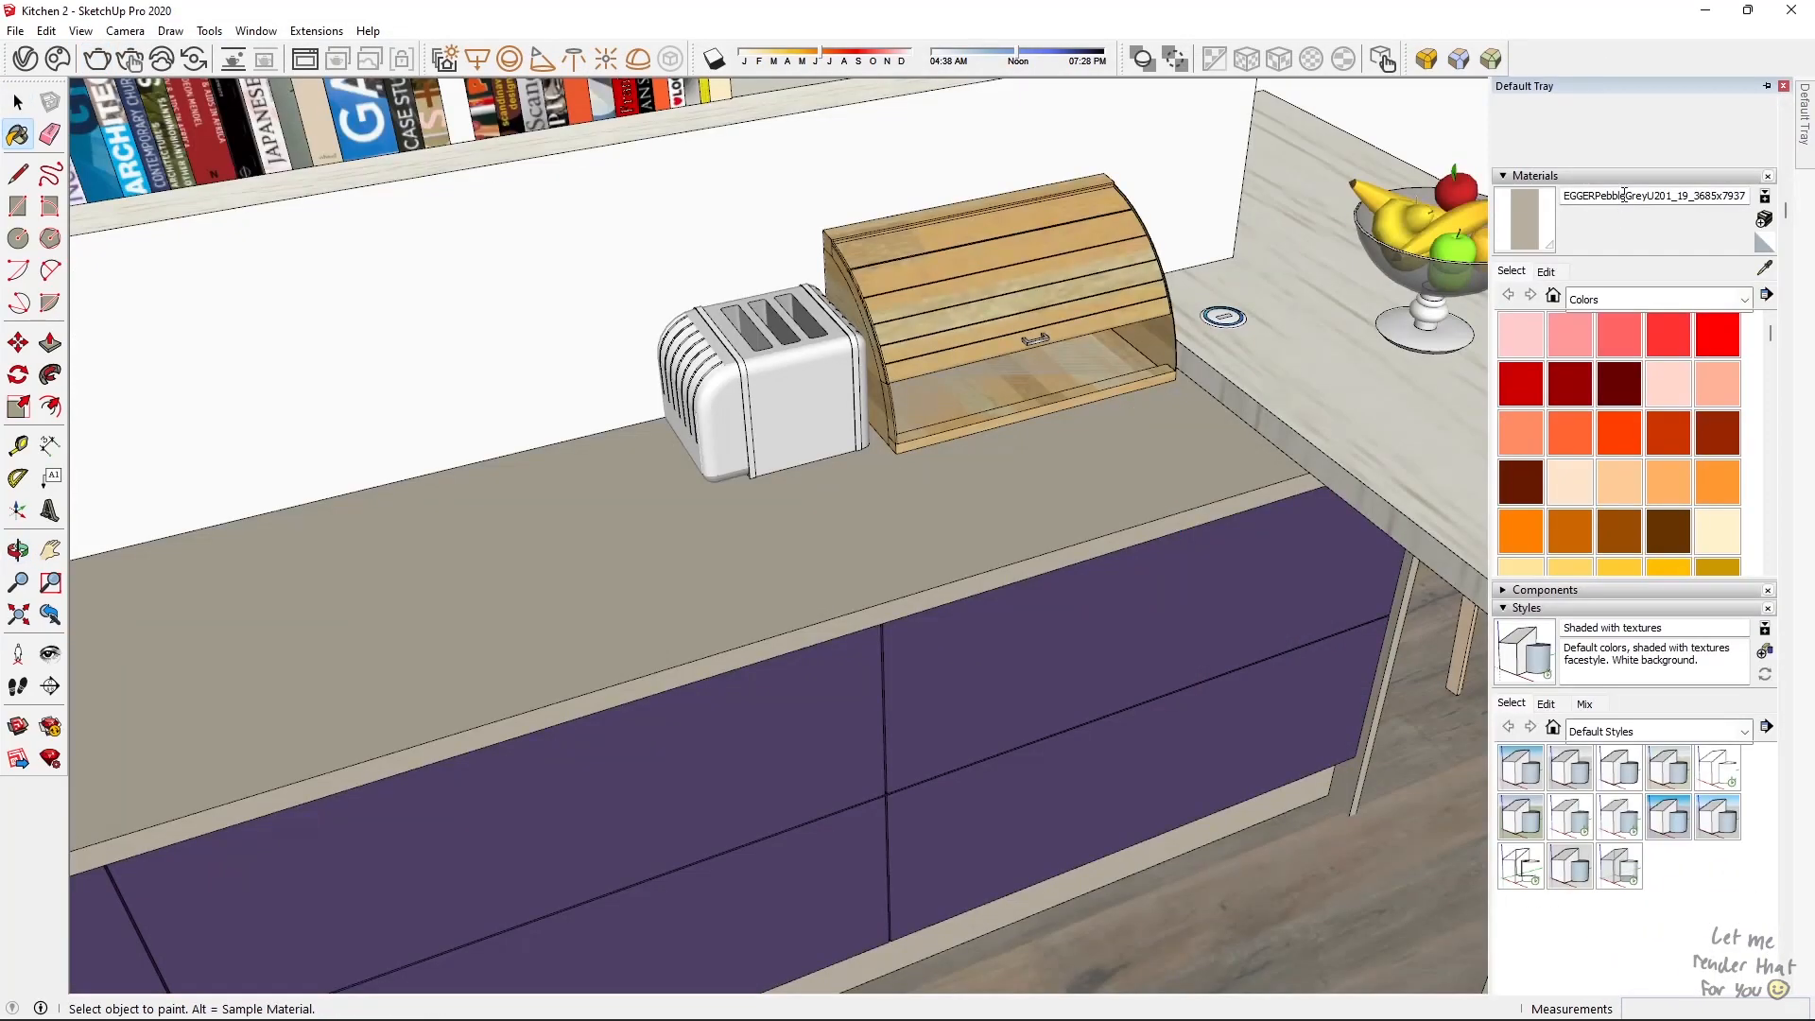
Step: Raise the V-Ray reflection colour of the EGGER Pebble Grey U201 material and of the purple drawer-front material
left_click(23, 59)
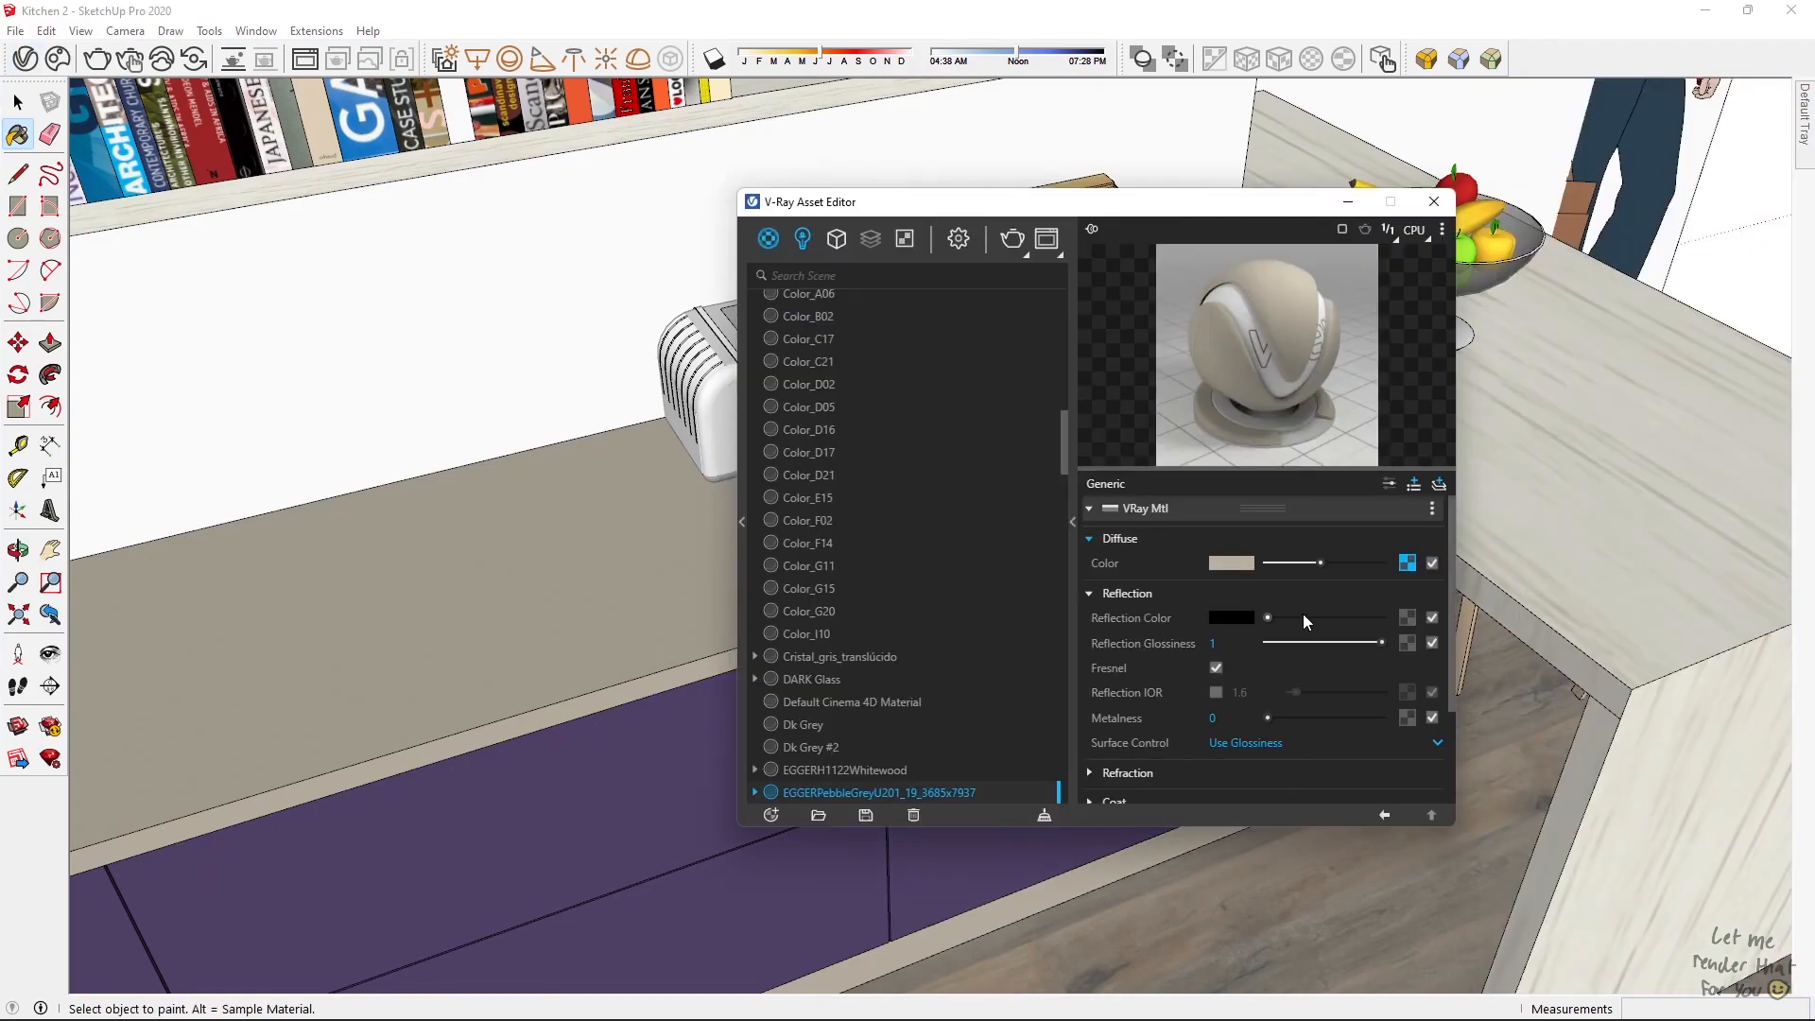
left_click_drag(1302, 617, 1362, 616)
left_click(676, 743, "alt")
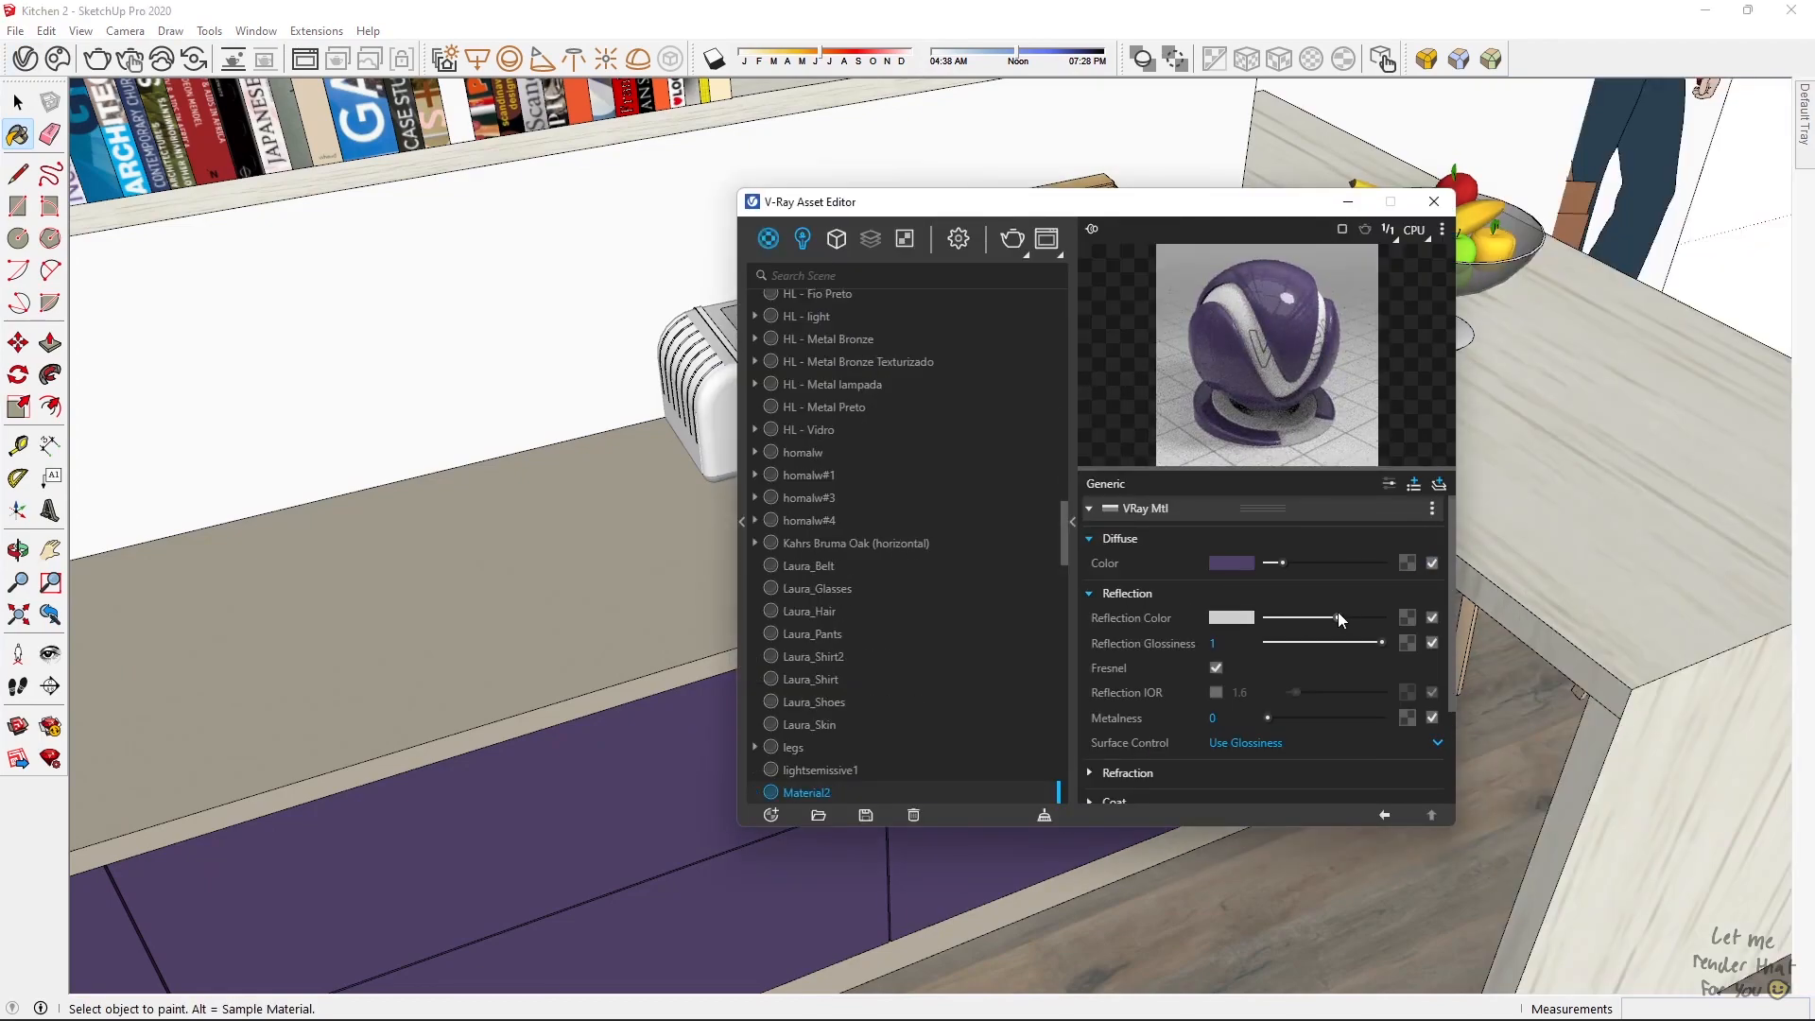
Step: Render the breakfast bar view in V-Ray and examine the reflections on the worktop and drawer fronts up close
left_click(98, 59)
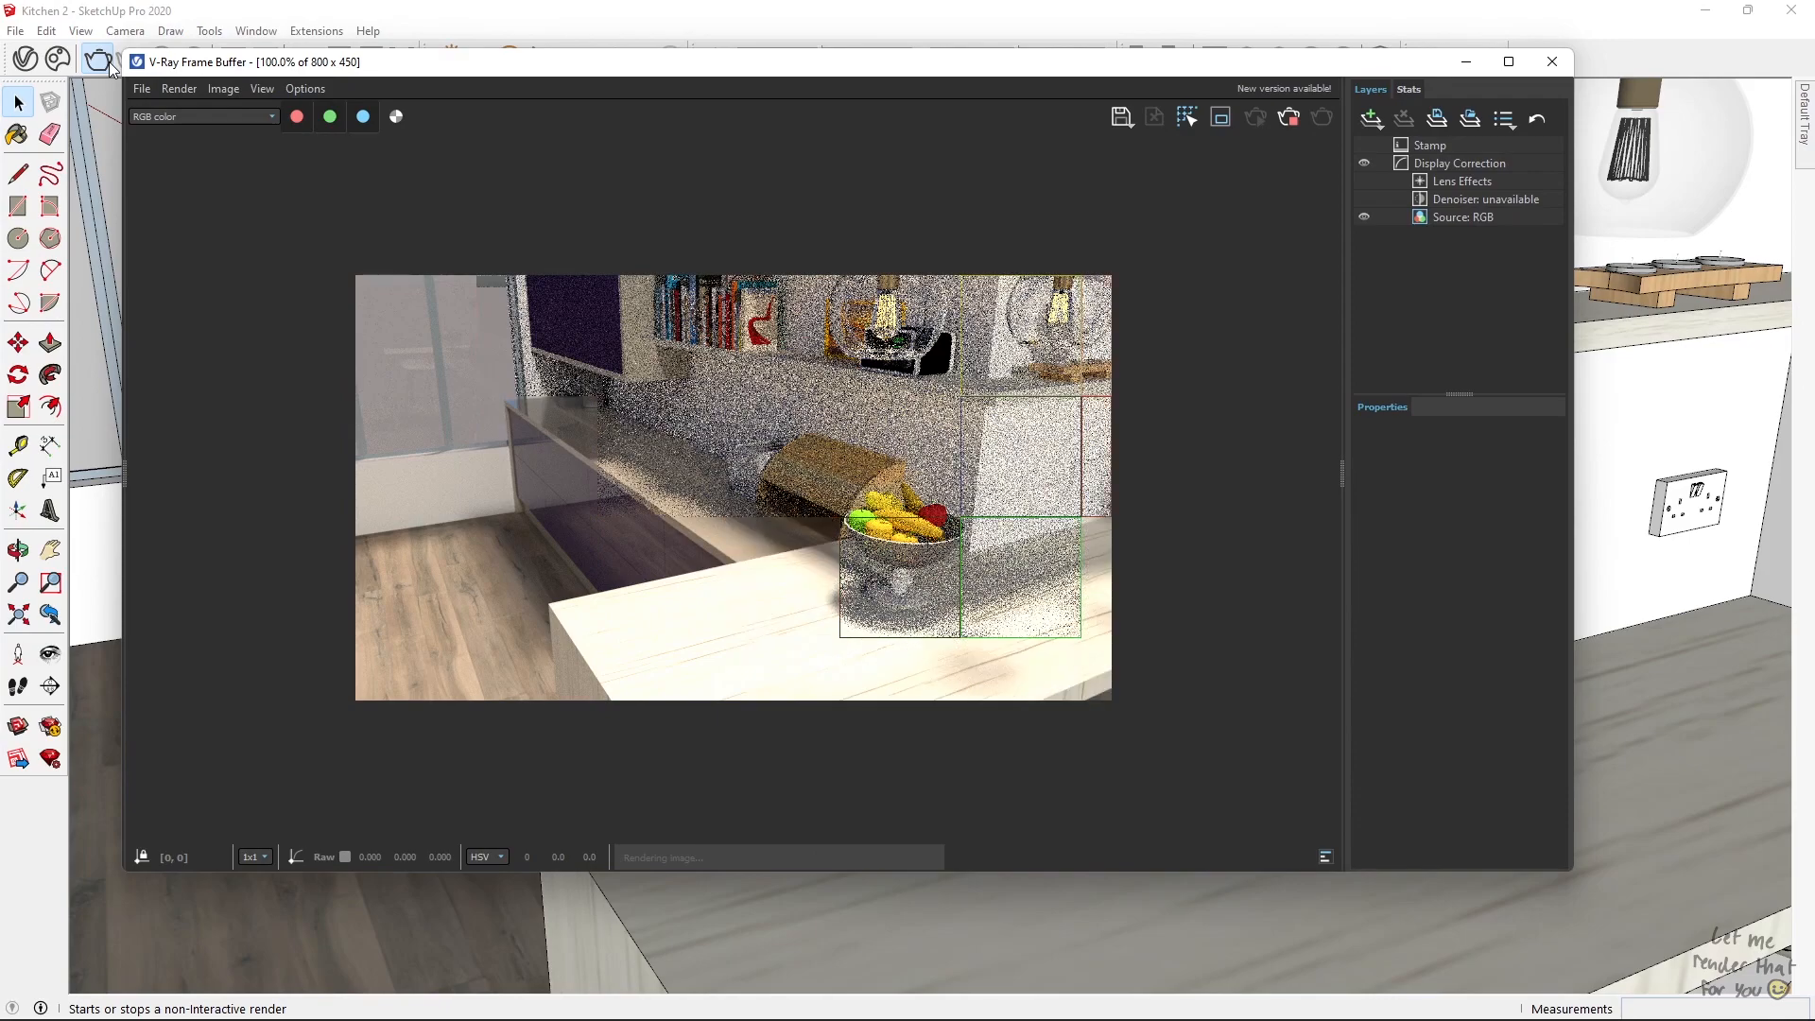
scroll(582, 474, "up", 3)
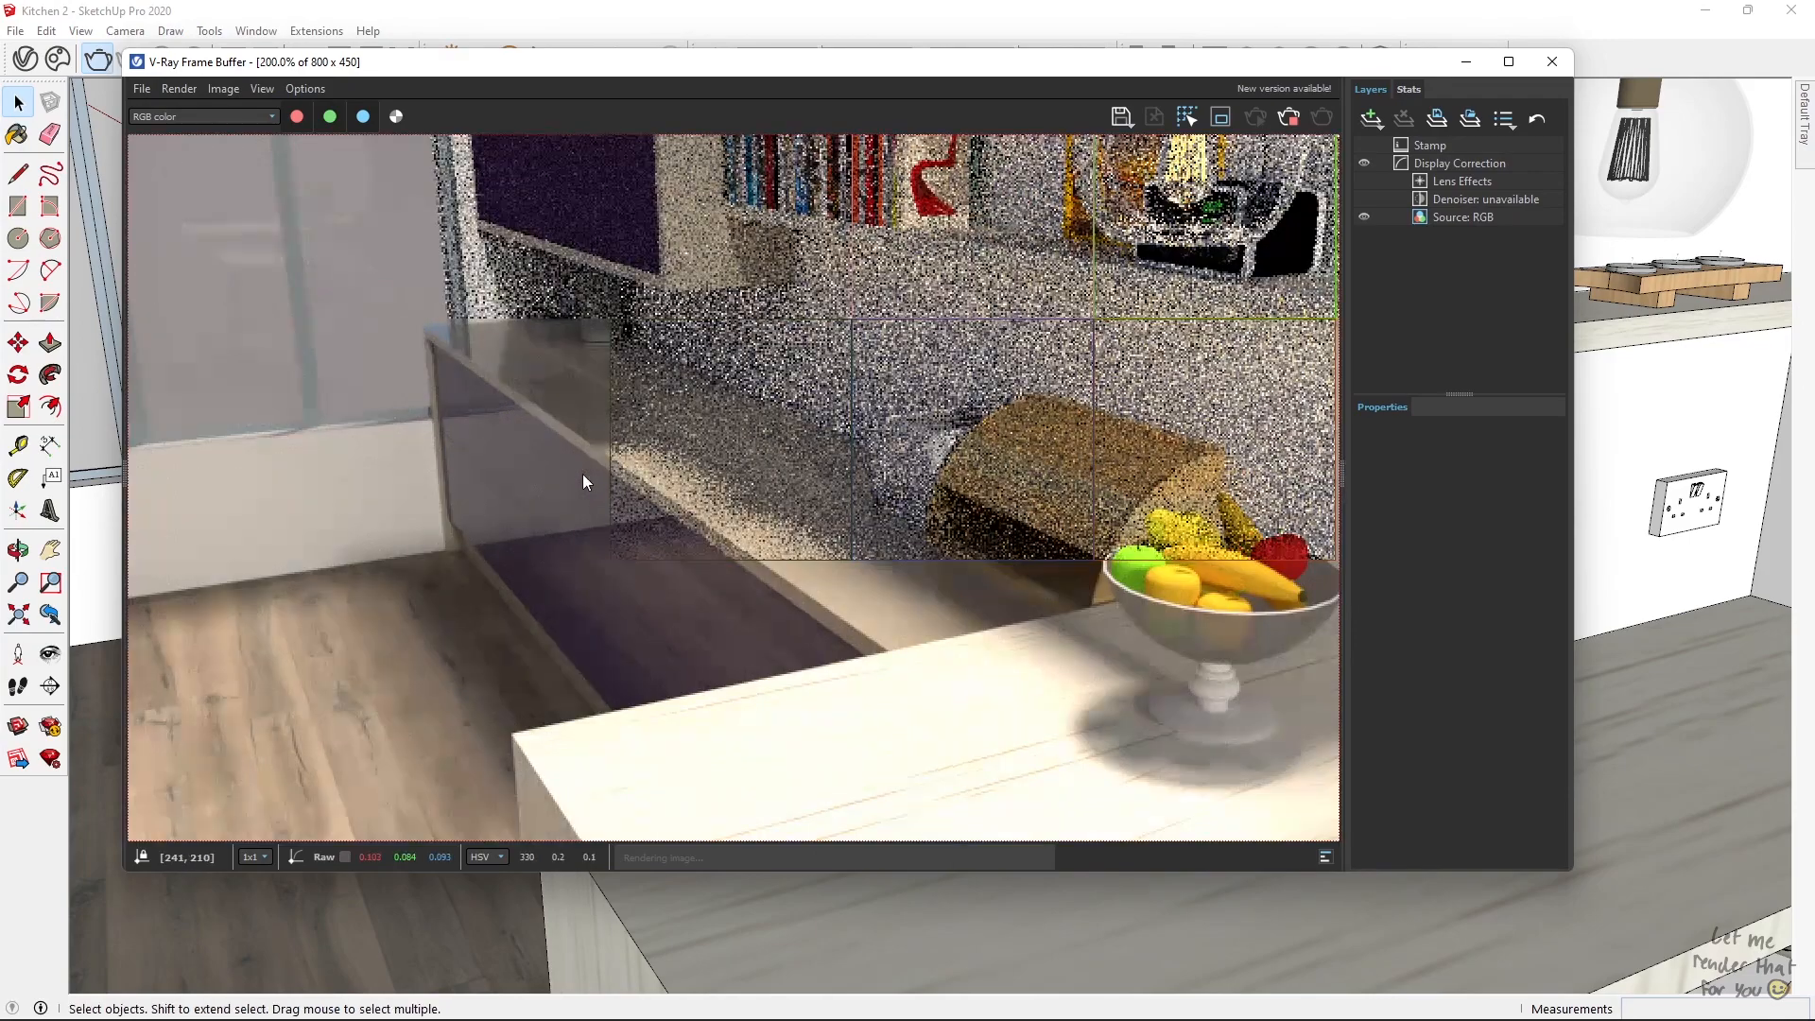
scroll(582, 497, "down", 3)
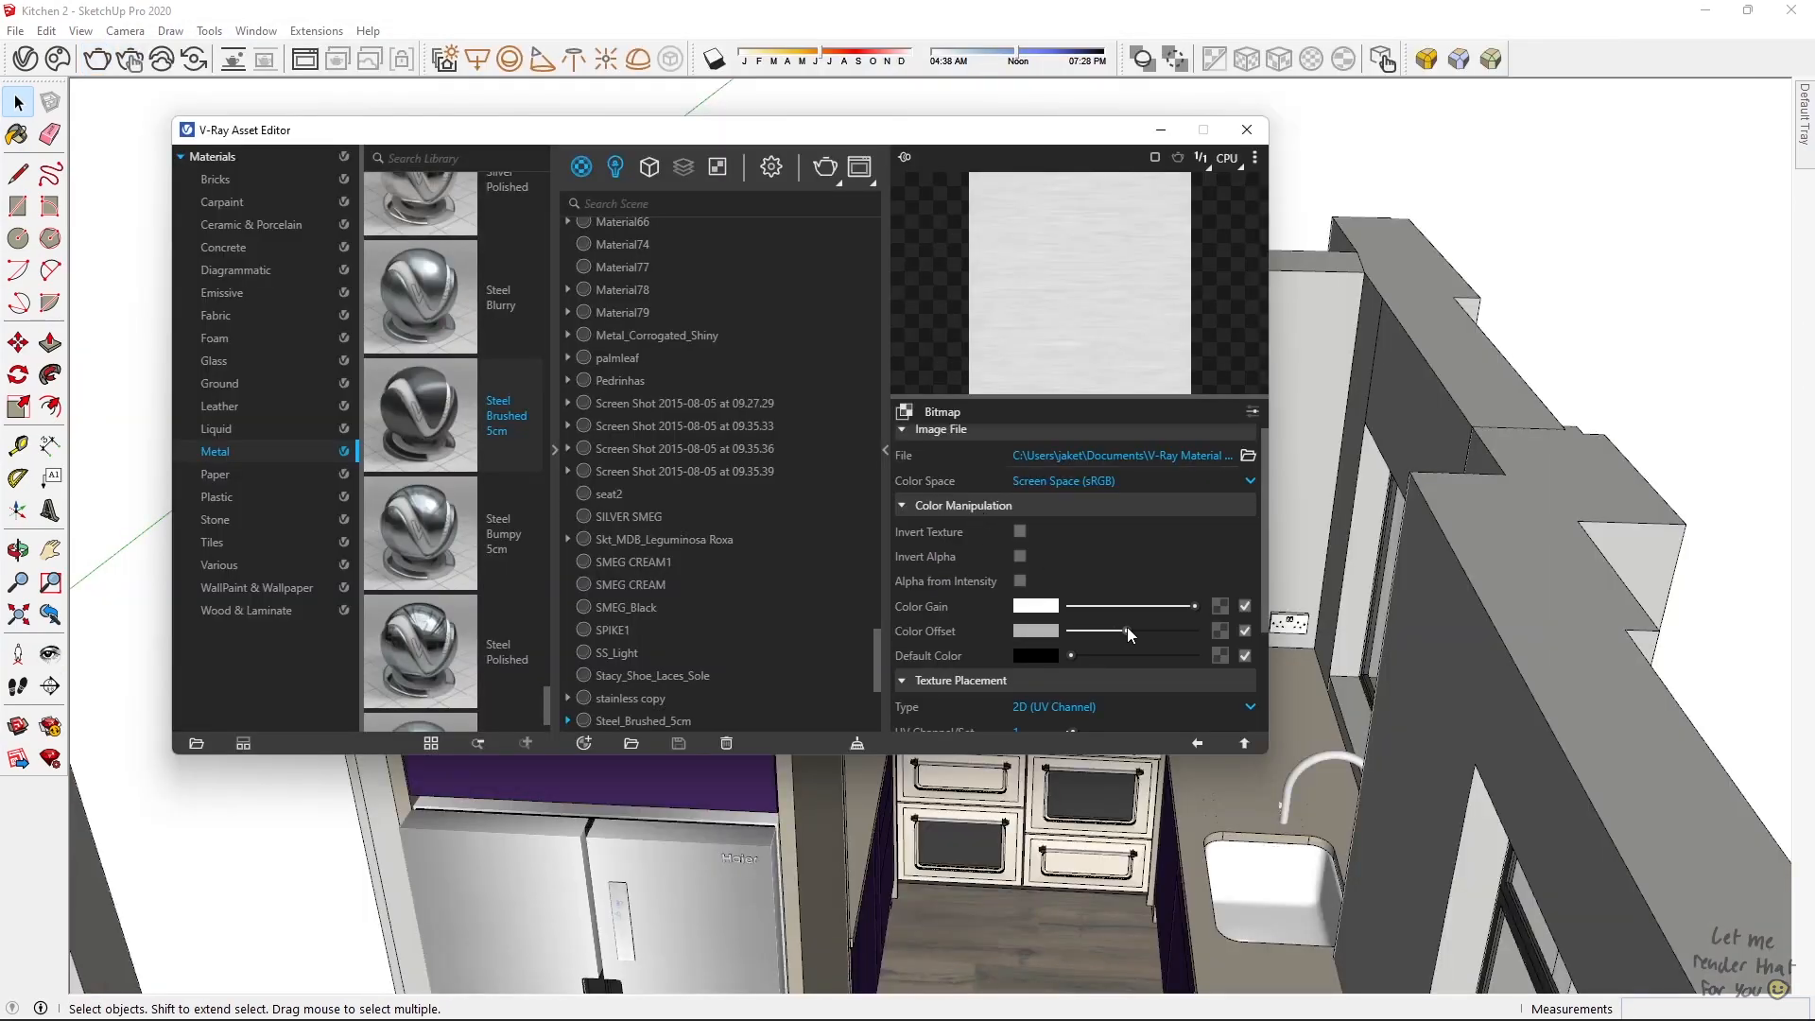
Step: Paint the faces of the extractor hood with the Steel_Brushed_5cm material
left_click(1196, 742)
key("b")
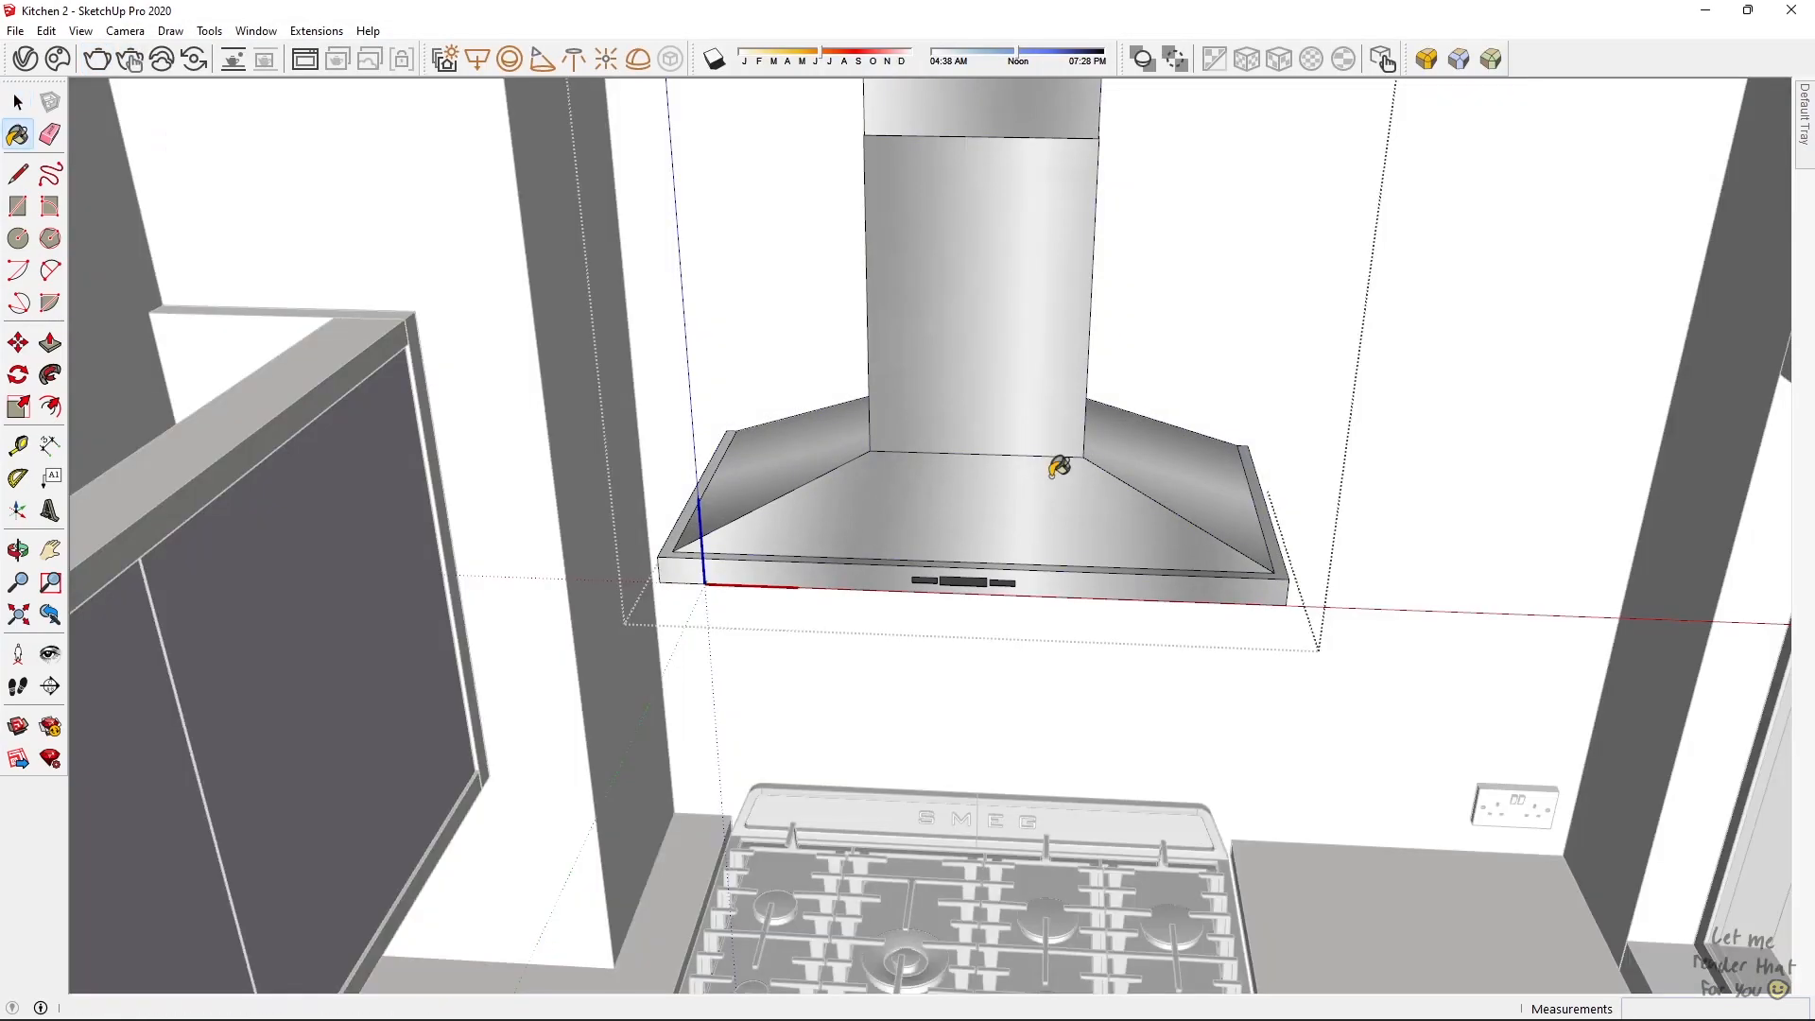
key("space")
left_click(1008, 478)
scroll(988, 572, "up", 5)
scroll(978, 505, "down", 4)
middle_click_drag(976, 502, 1028, 409)
scroll(1029, 409, "down", 3)
key("b")
left_click(1027, 350)
scroll(1026, 331, "up", 6)
scroll(1033, 281, "down", 3)
Step: Adjust the texture settings of the extractor hood's Steel_Brushed_5cm material
mouse_move(1803, 113)
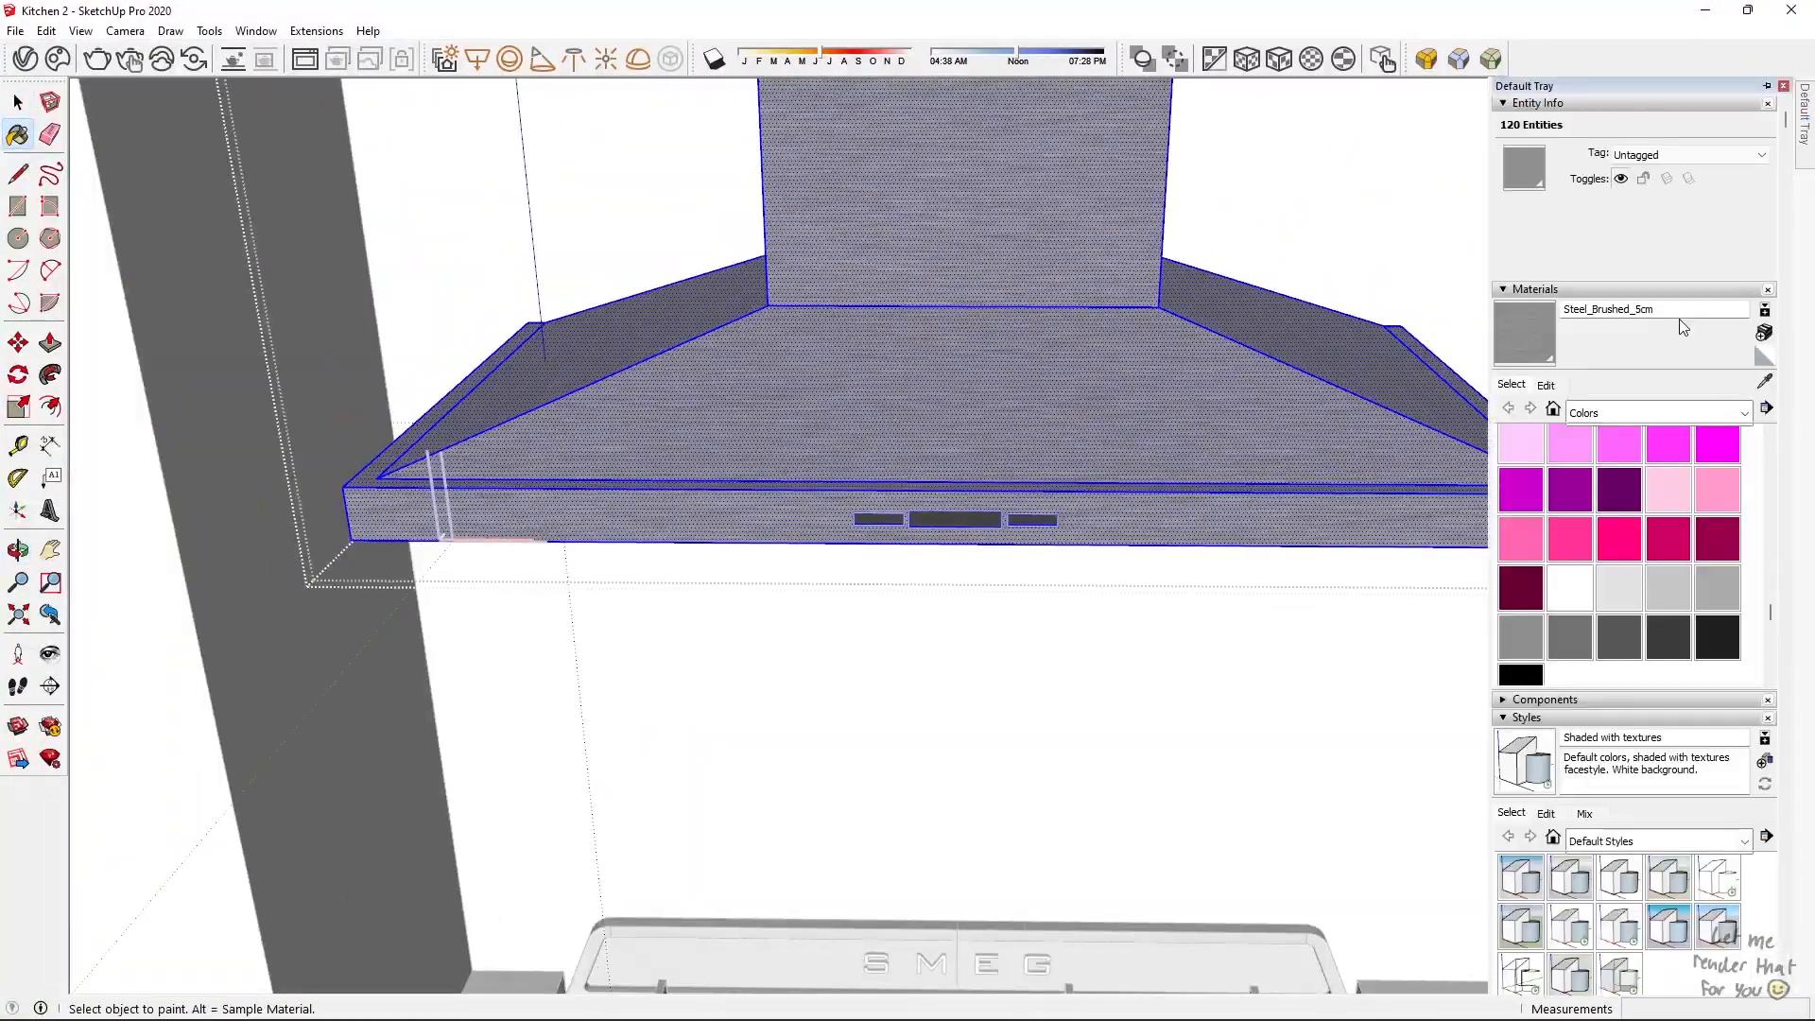
left_click(1545, 383)
double_click(1535, 600)
key("space")
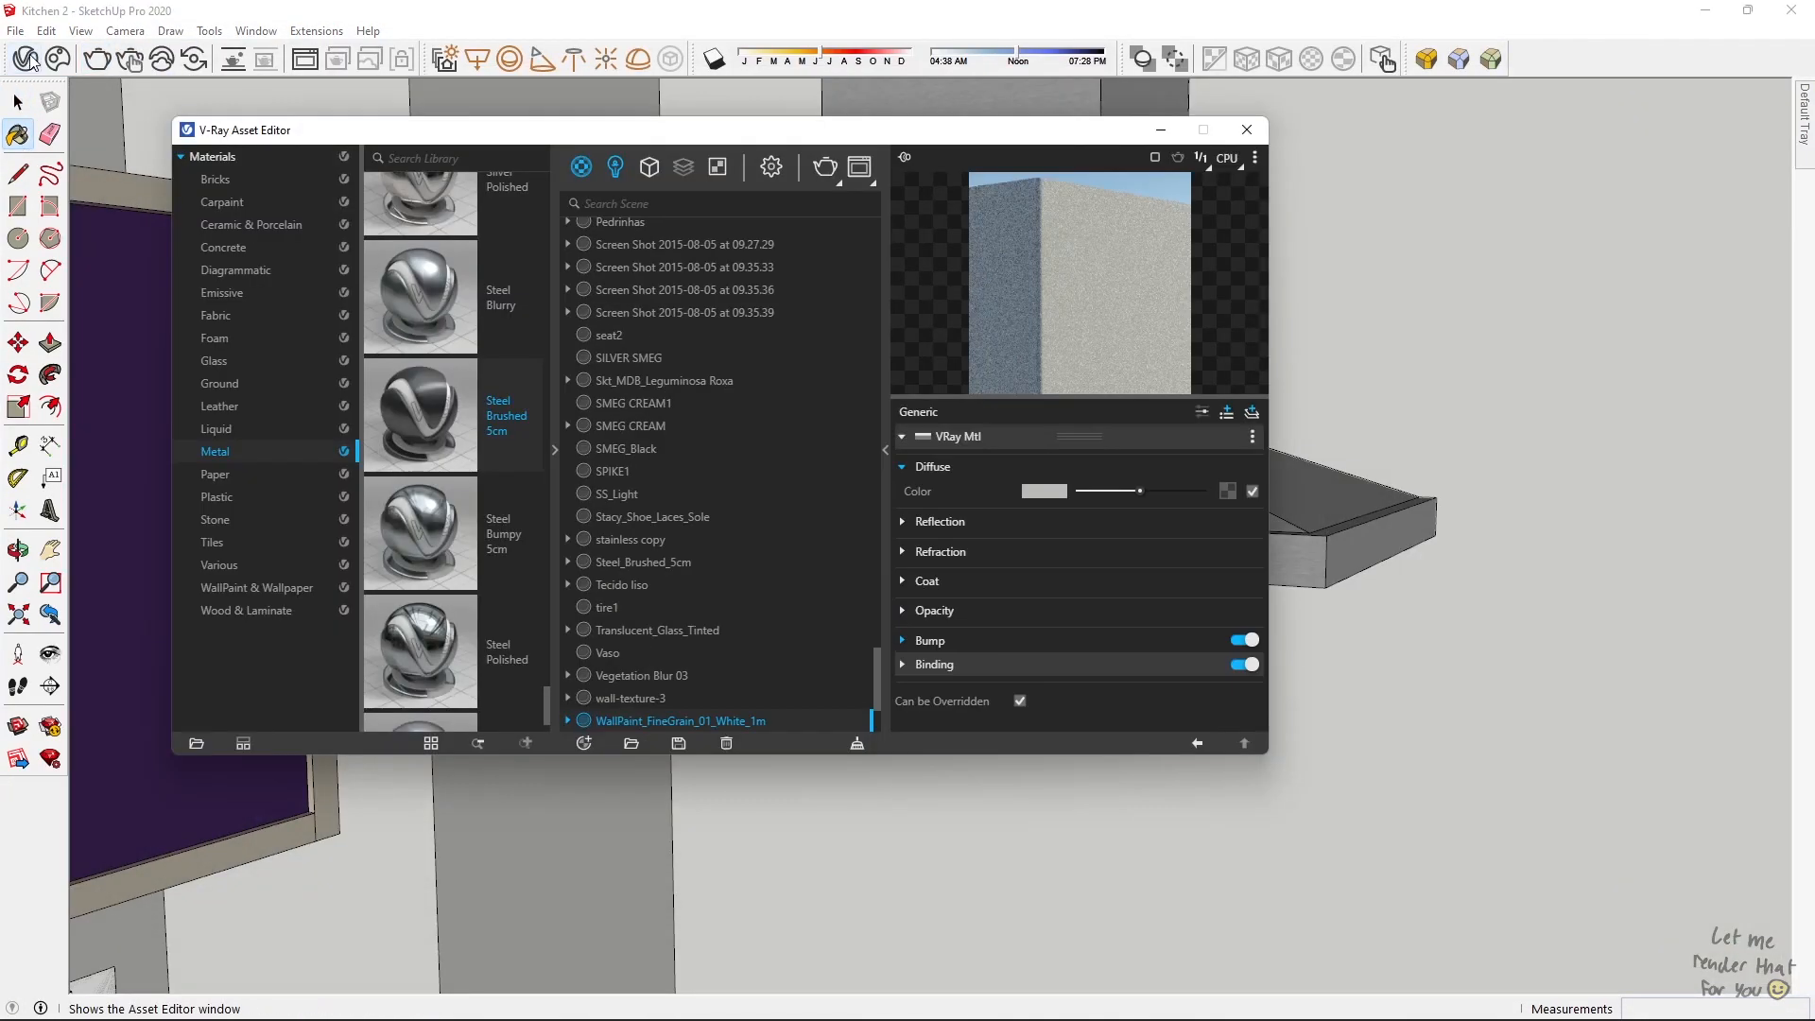
Step: Paint the kitchen walls with the WallPaint_FineGrain_01_White_1m material
key("b")
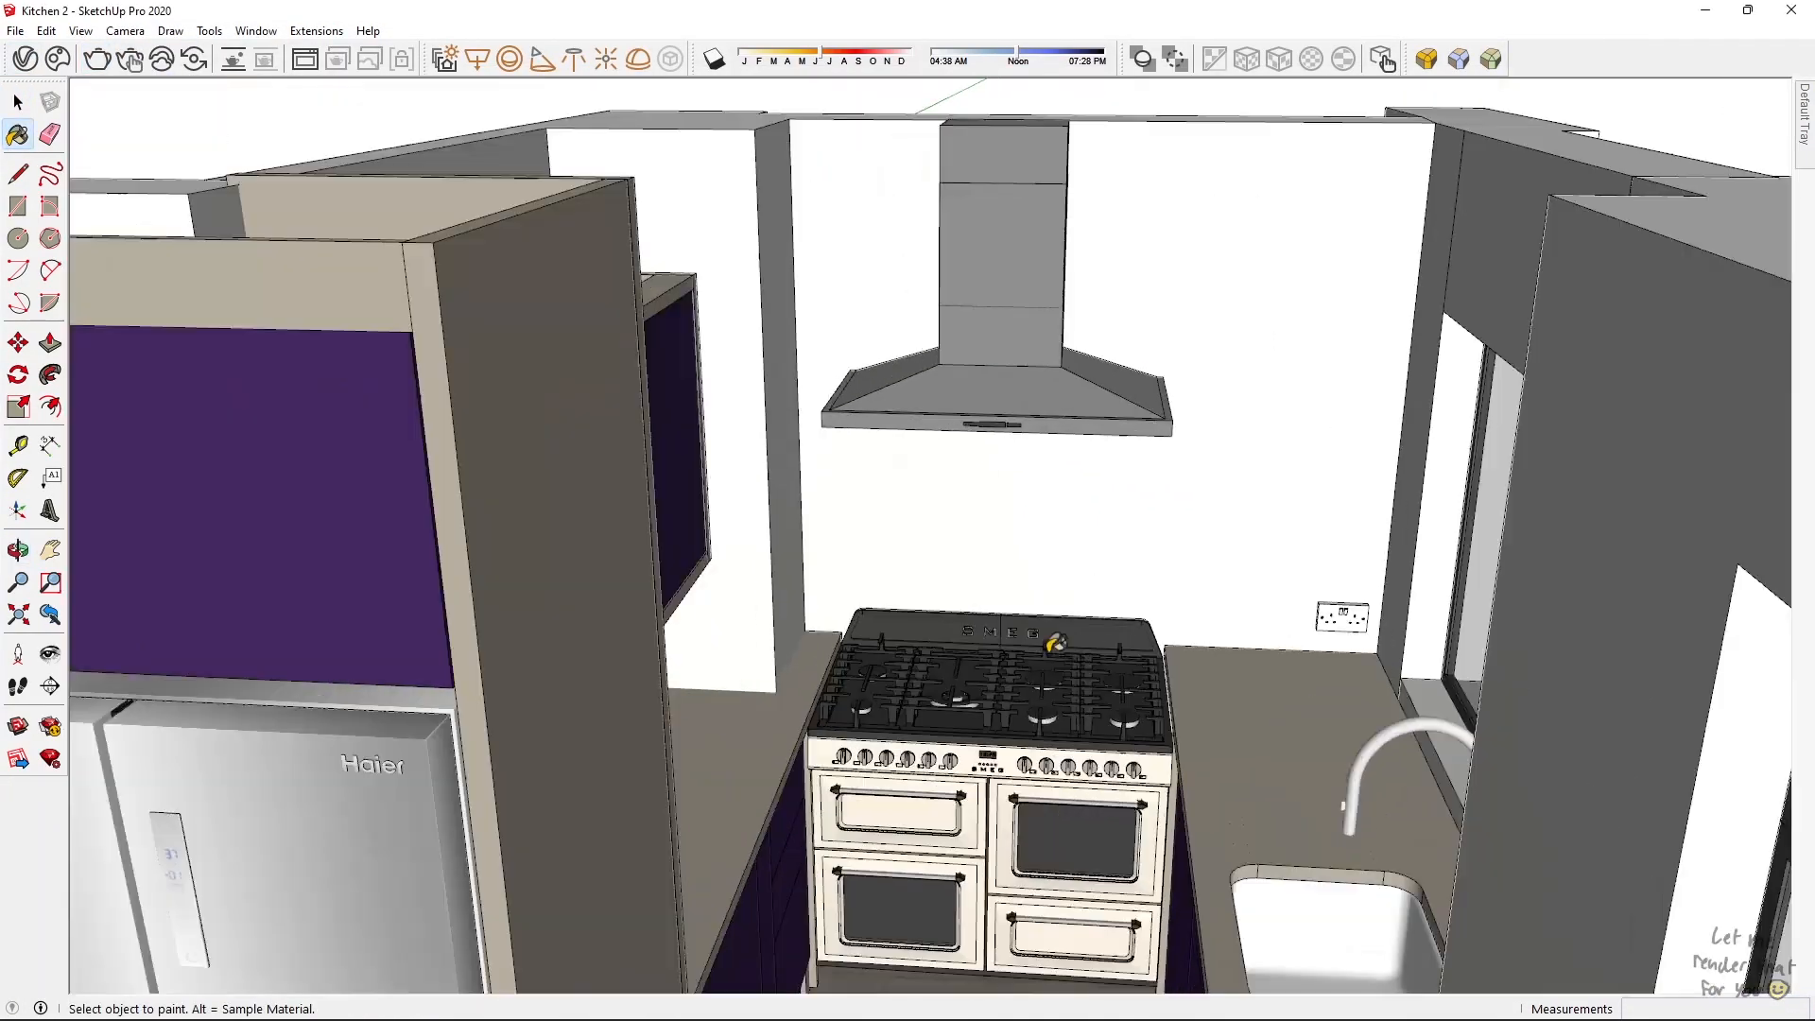
scroll(1054, 642, "up", 5)
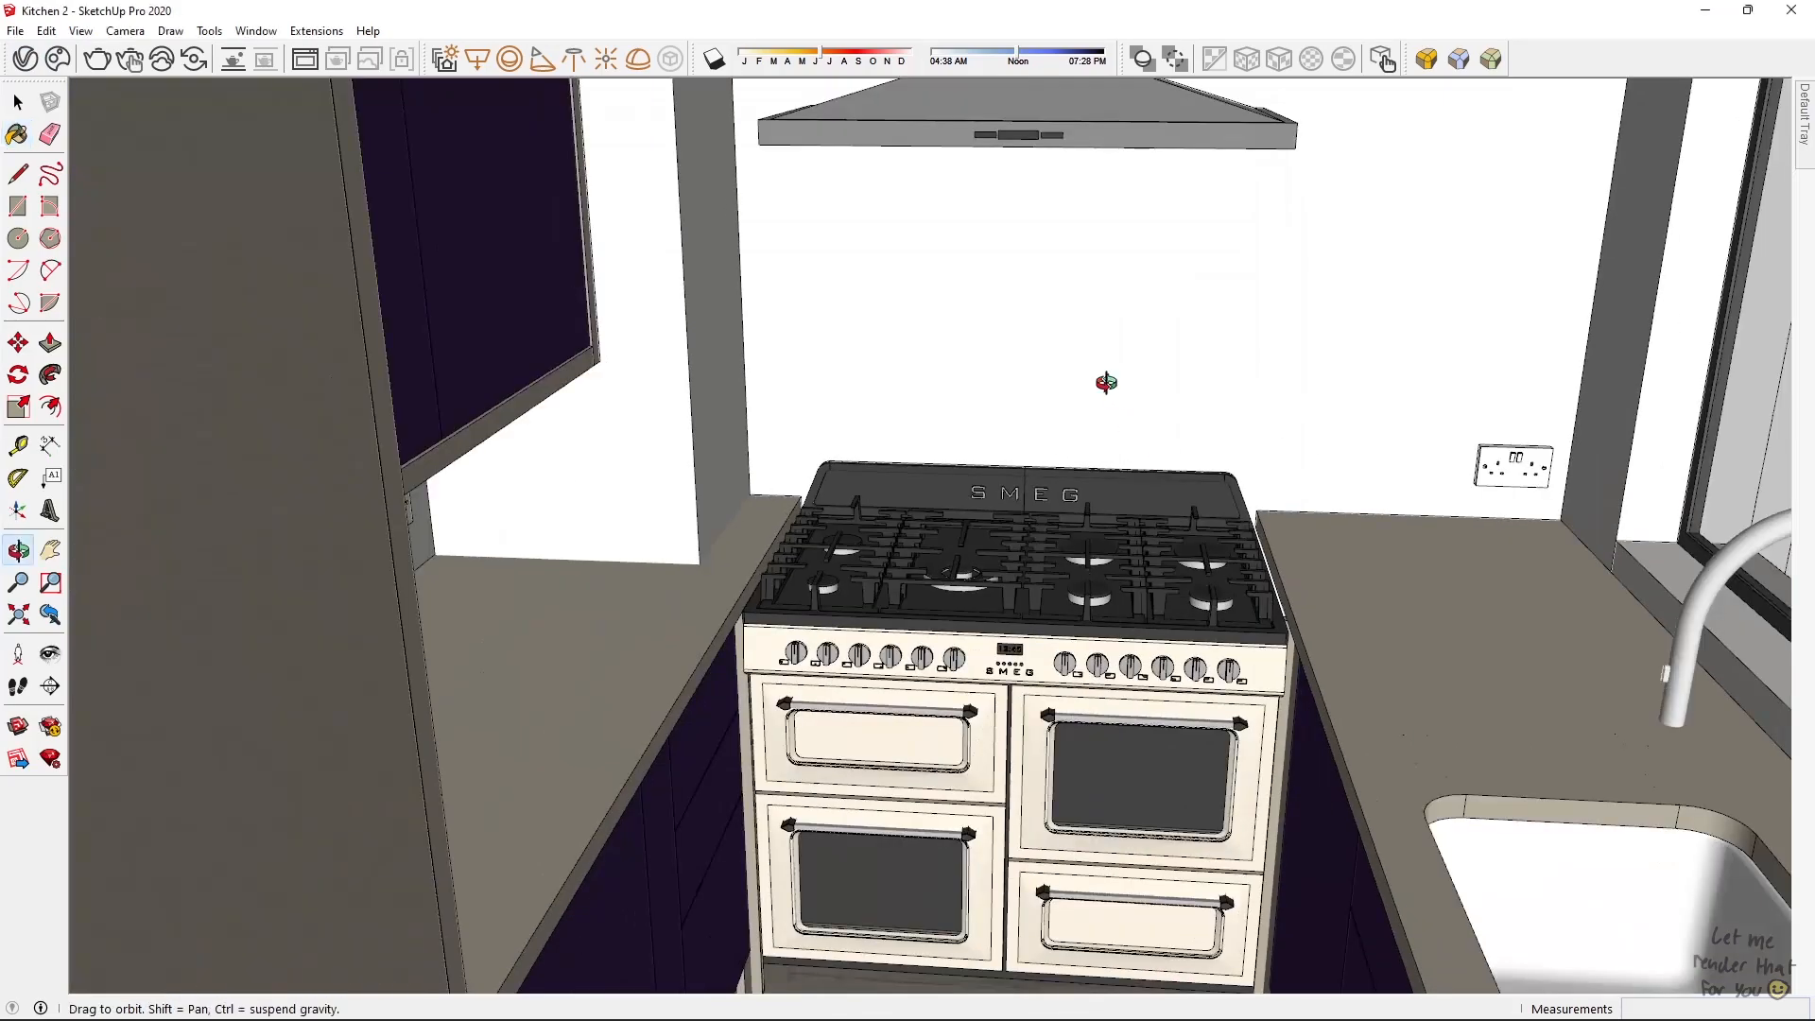
middle_click_drag(1105, 372, 1046, 568)
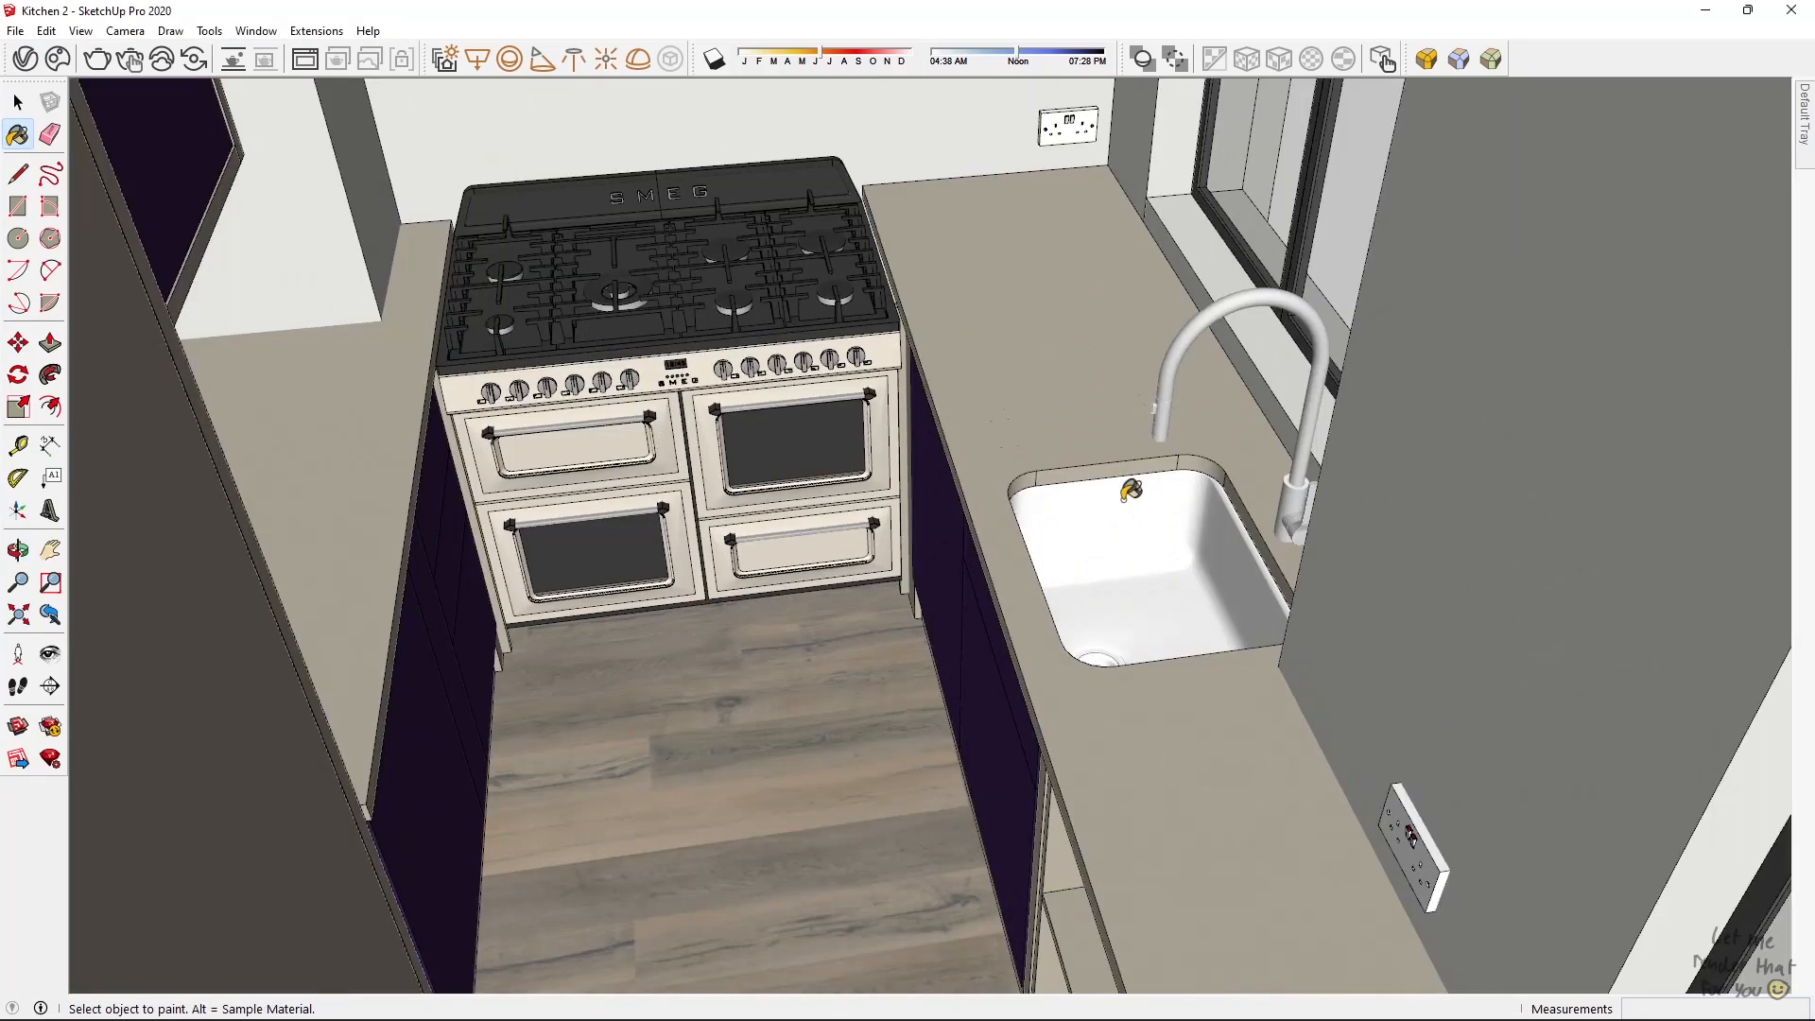
Step: Apply the Stone_E_150cm material from the V-Ray library to the sink basin
scroll(1046, 568, "up", 2)
left_click_drag(1046, 568, 1288, 466)
left_click(25, 61)
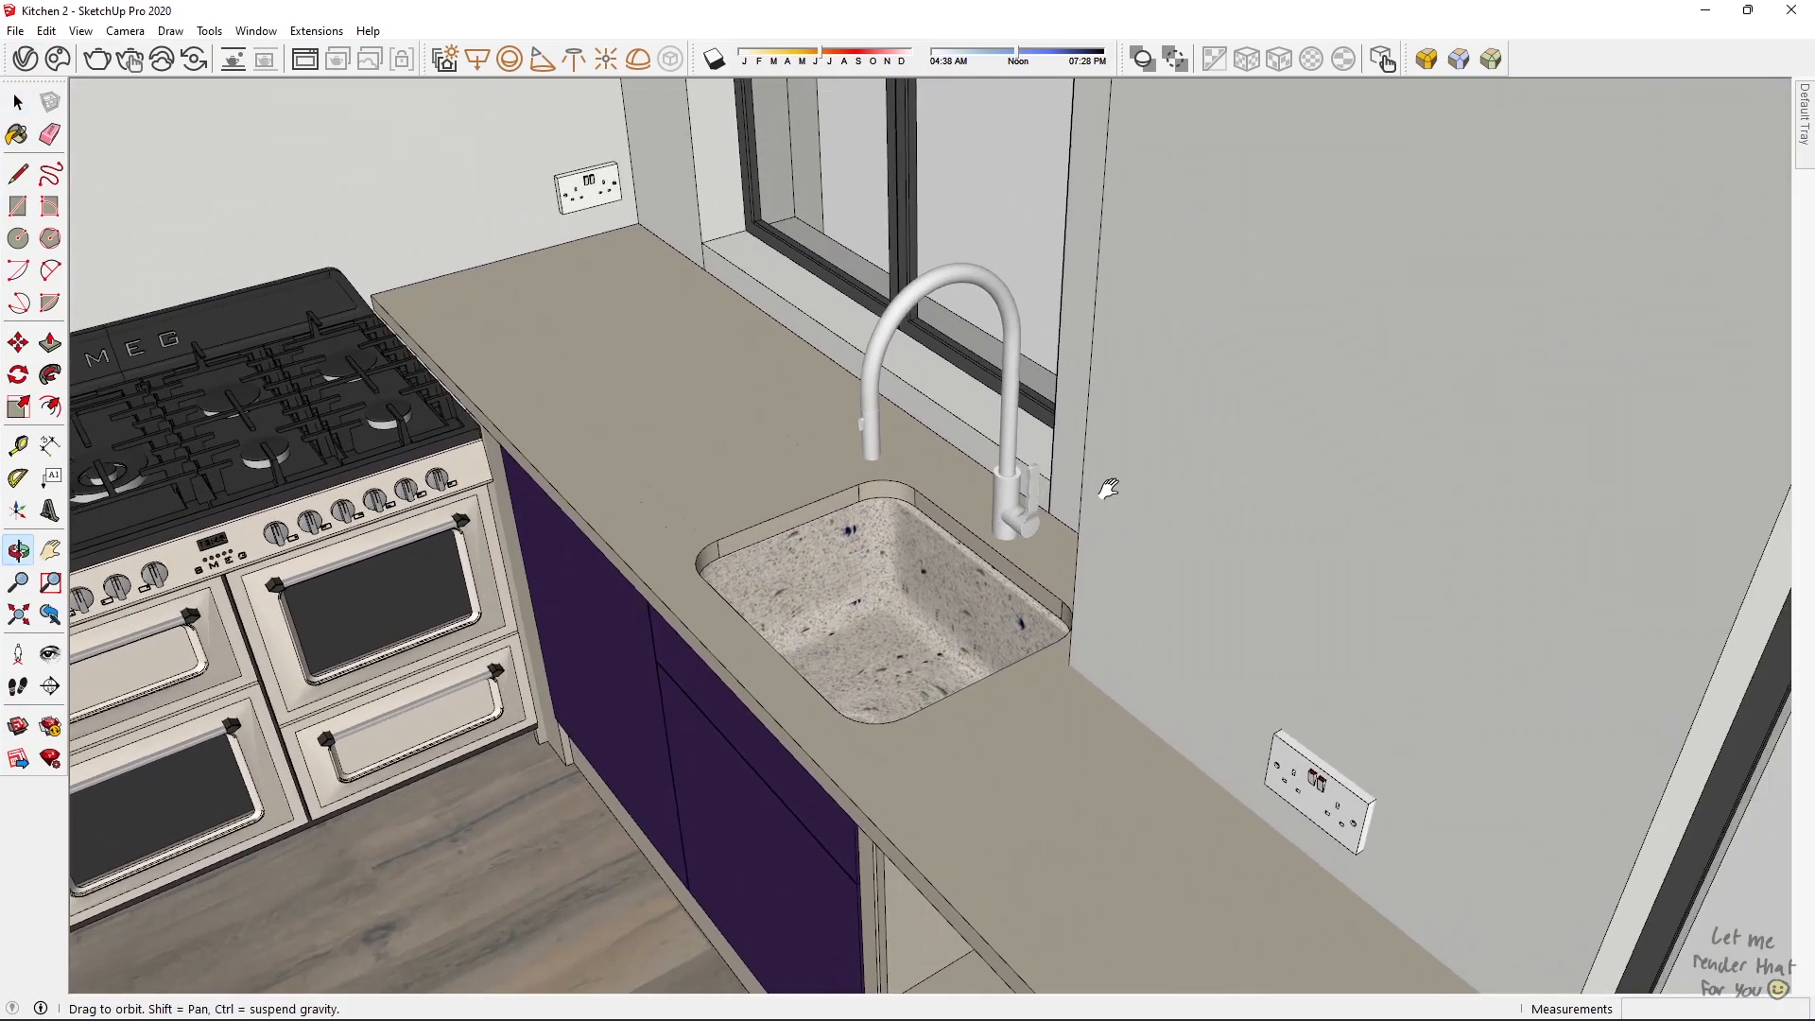
Step: Choose a material from the V-Ray Metal library and paint the sink tap's curved spout with it
left_click(993, 406)
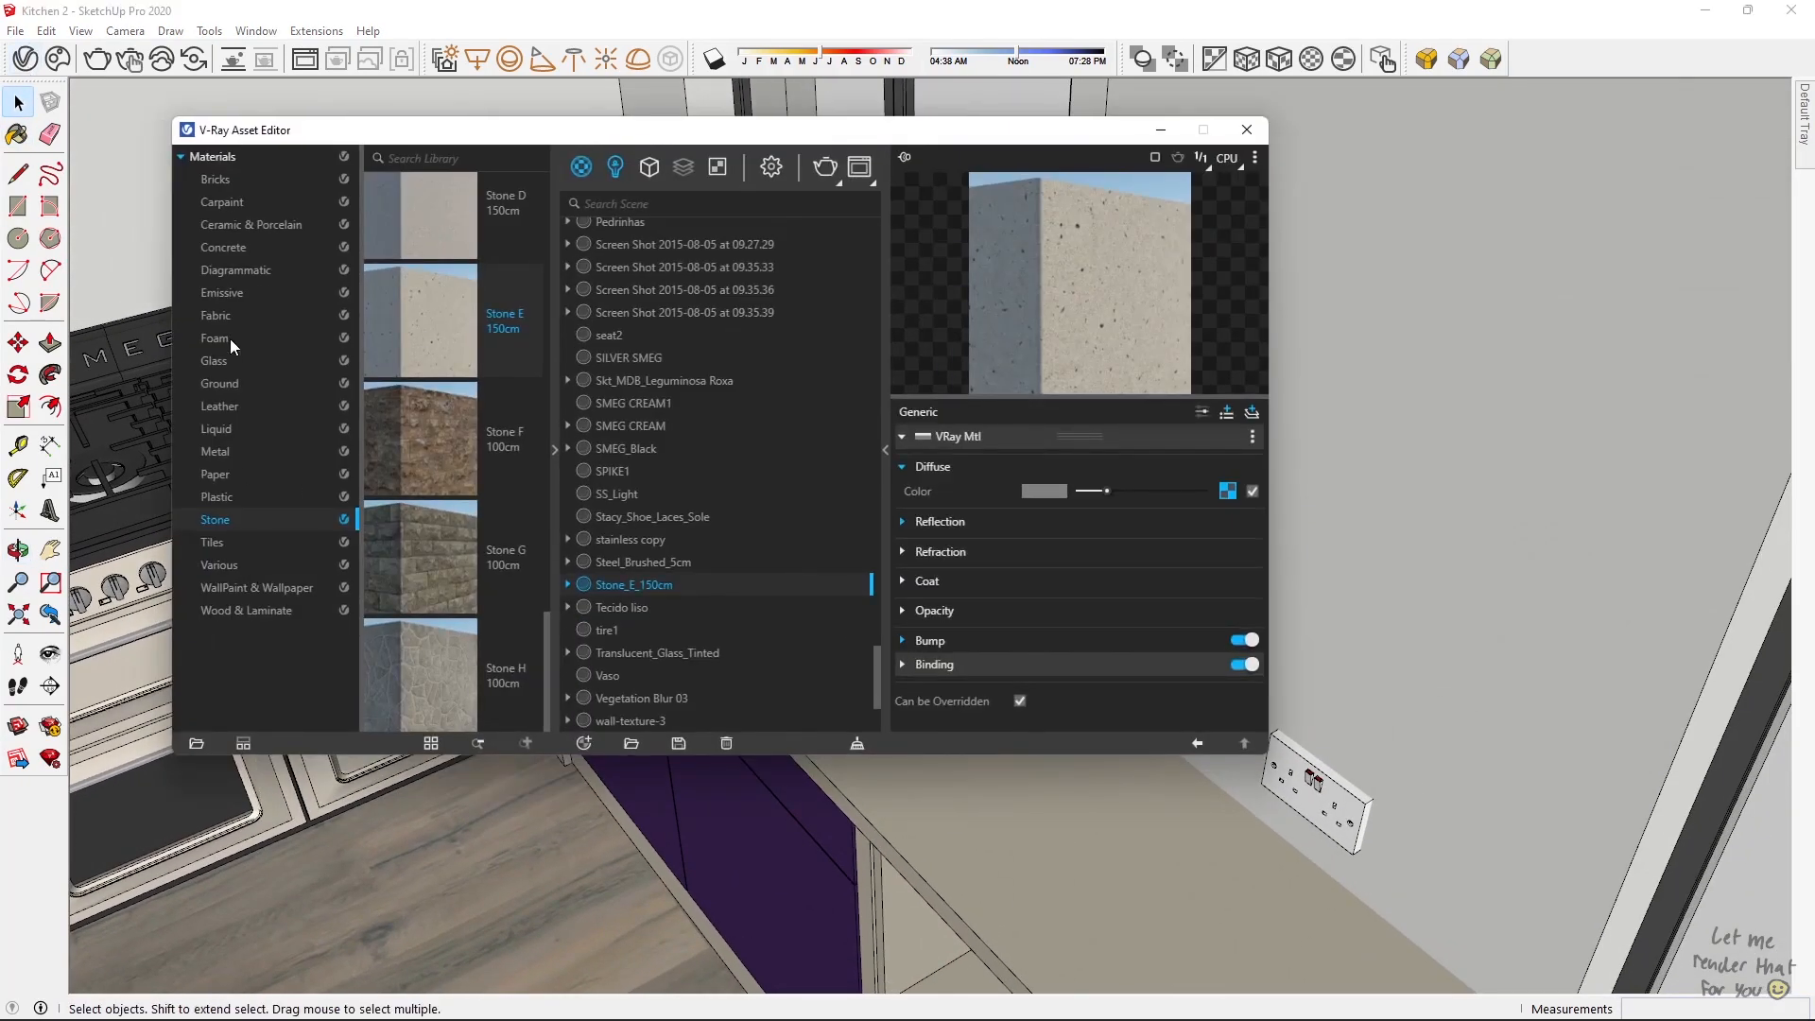
left_click(233, 451)
scroll(459, 461, "down", 10)
left_click(1247, 129)
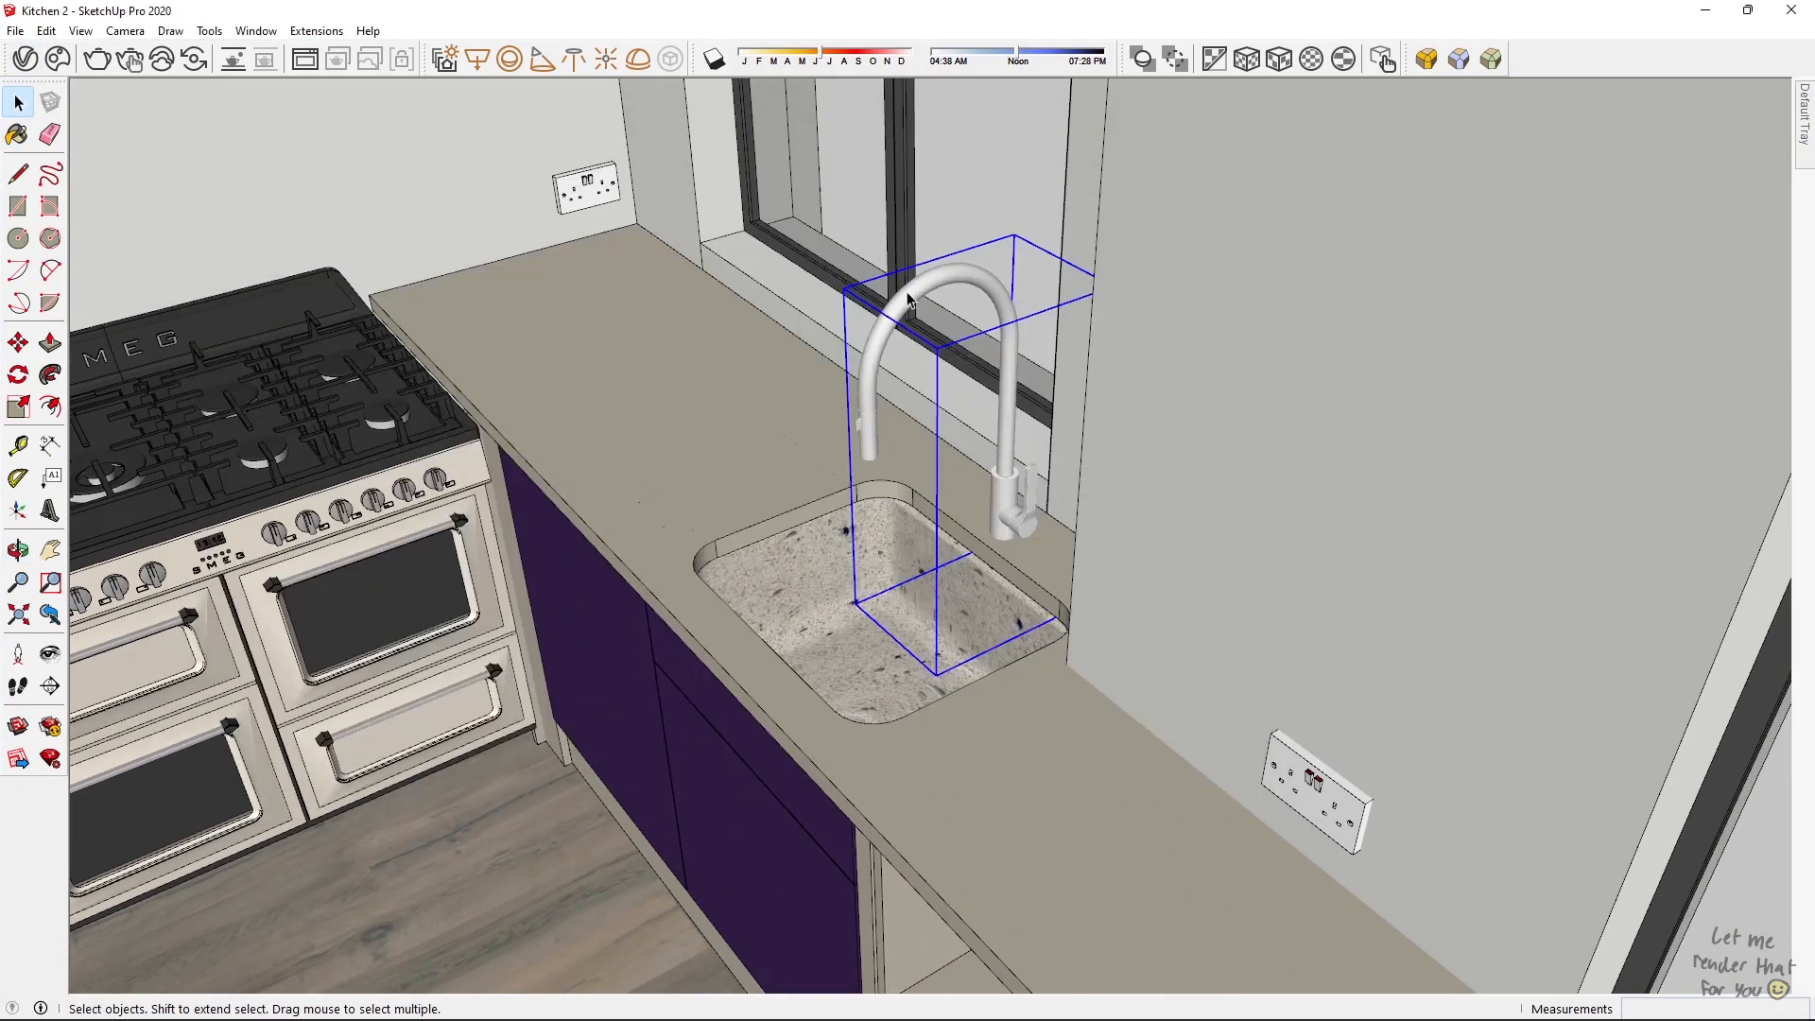
scroll(964, 271, "up", 3)
double_click(1002, 271)
left_click(1002, 272)
key("b")
scroll(850, 387, "down", 1)
left_click(995, 315)
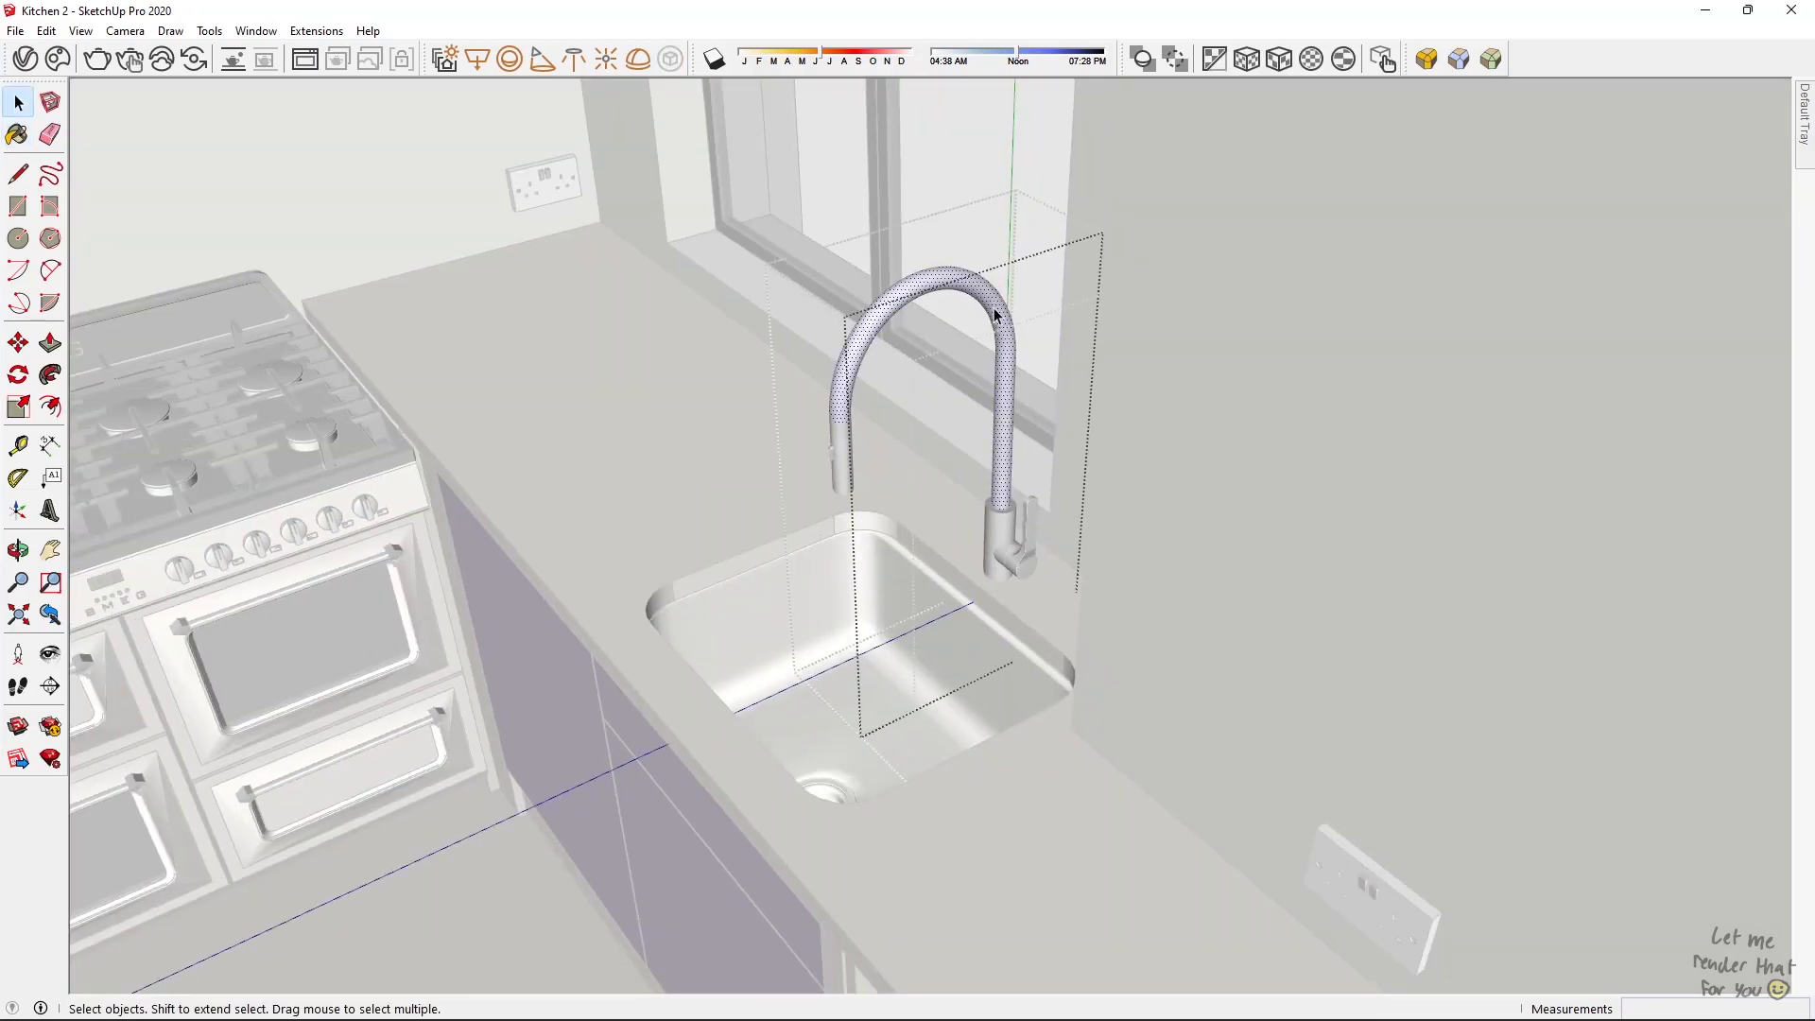
scroll(982, 483, "down", 2)
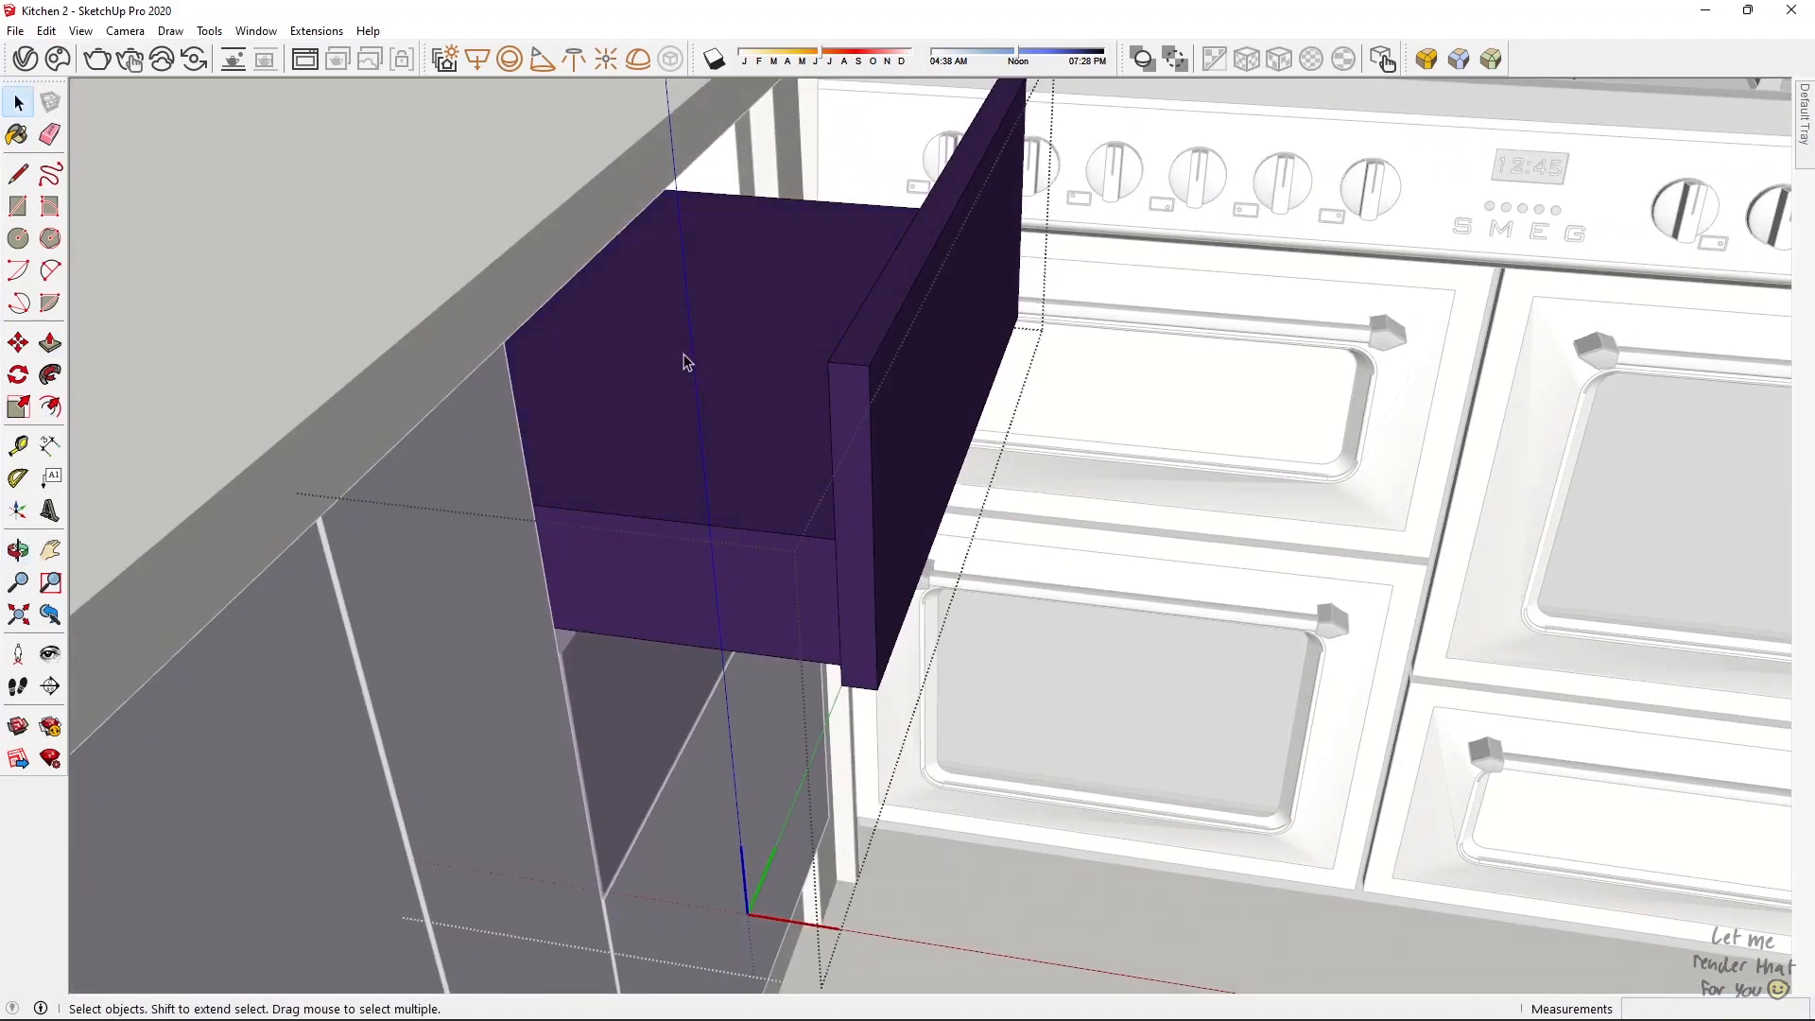
Step: Offset the top face of the pulled-out purple drawer inward to form its hollow interior beside the cooker
scroll(687, 362, "up", 3)
key("f")
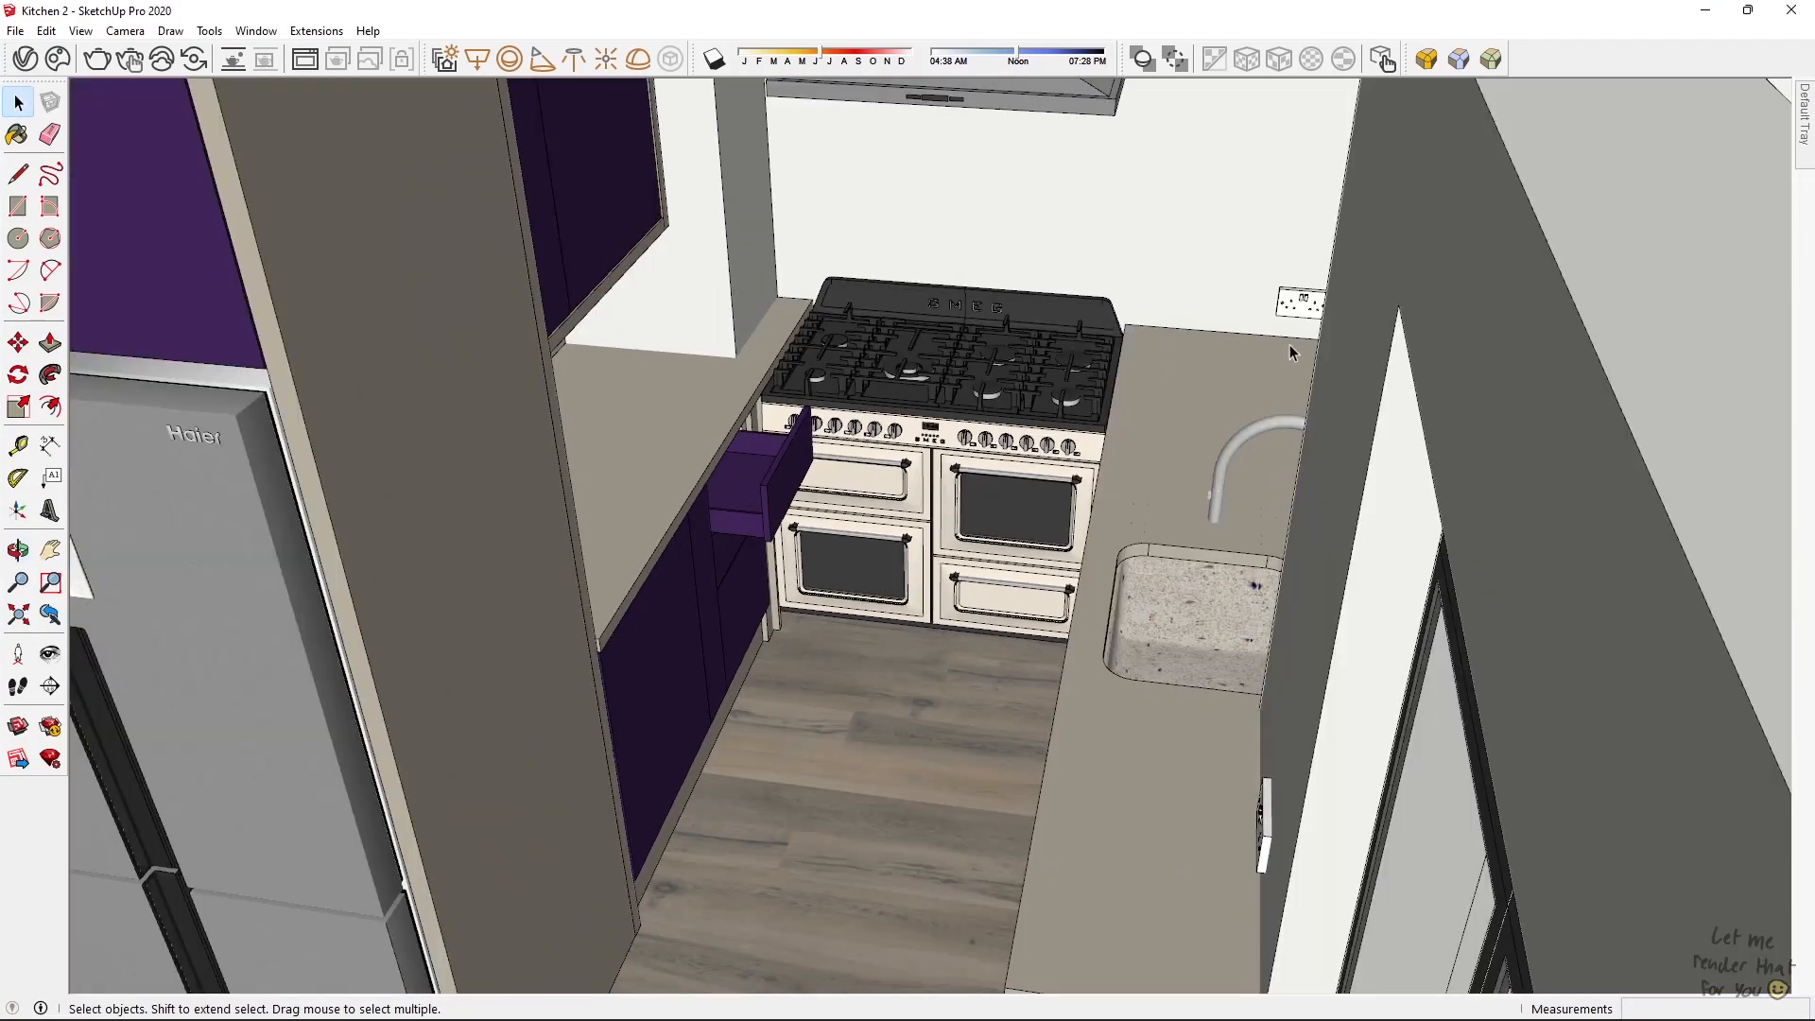
Step: Pick a decorative accessory for the kitchen from the 3D Models / Accessories category in Chaos Cosmos
key("b")
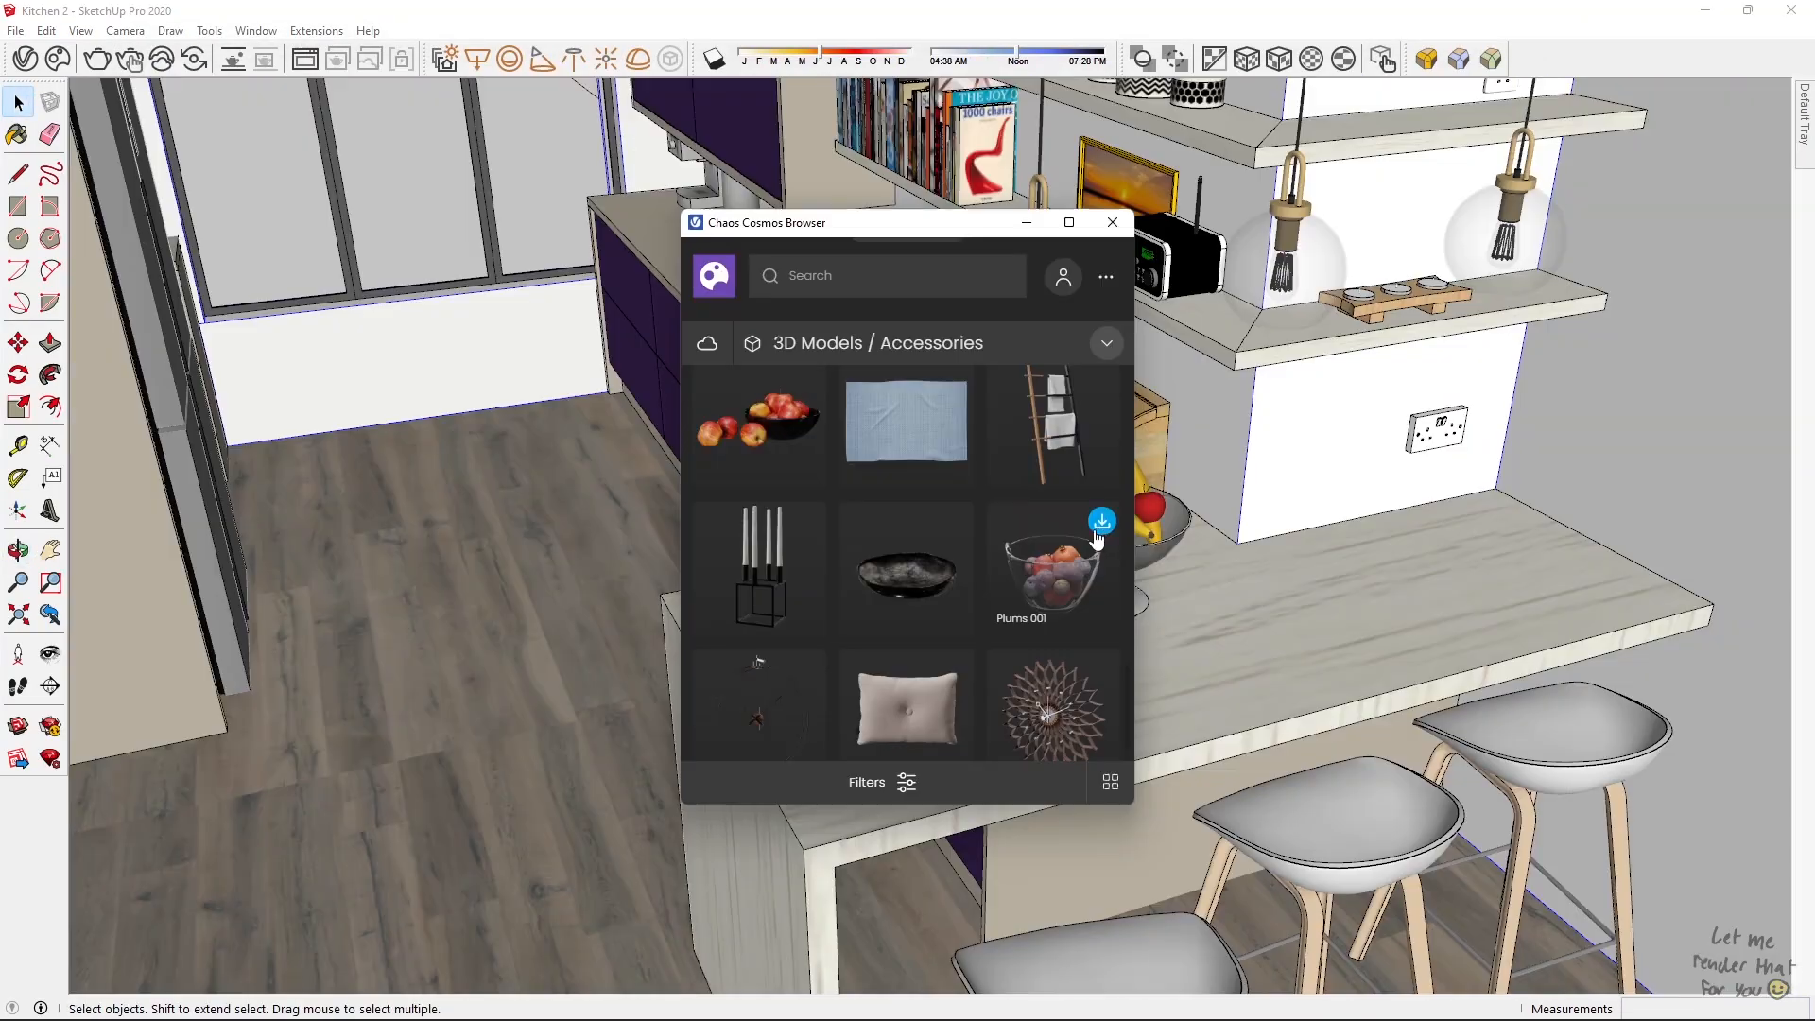
left_click(1061, 763)
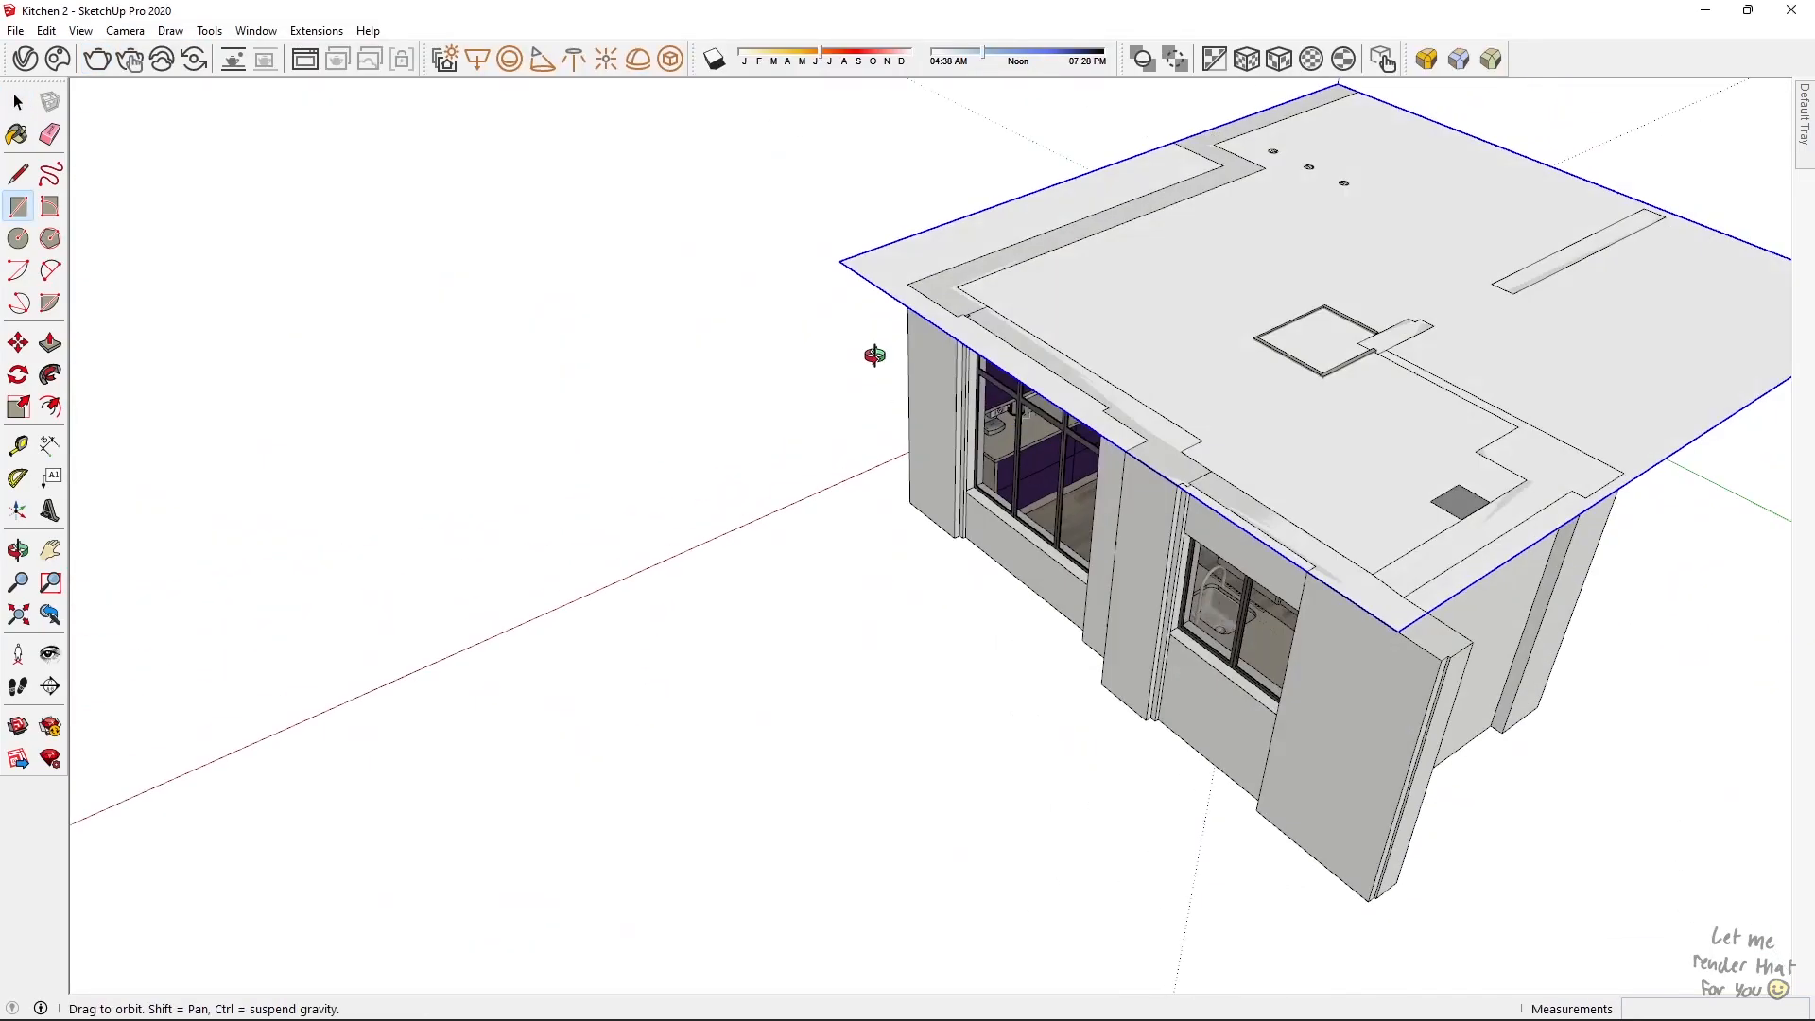
Step: Draw a large backdrop panel outside the kitchen windows, paint it with the skyline image and set the texture size to 1000
left_click(596, 541)
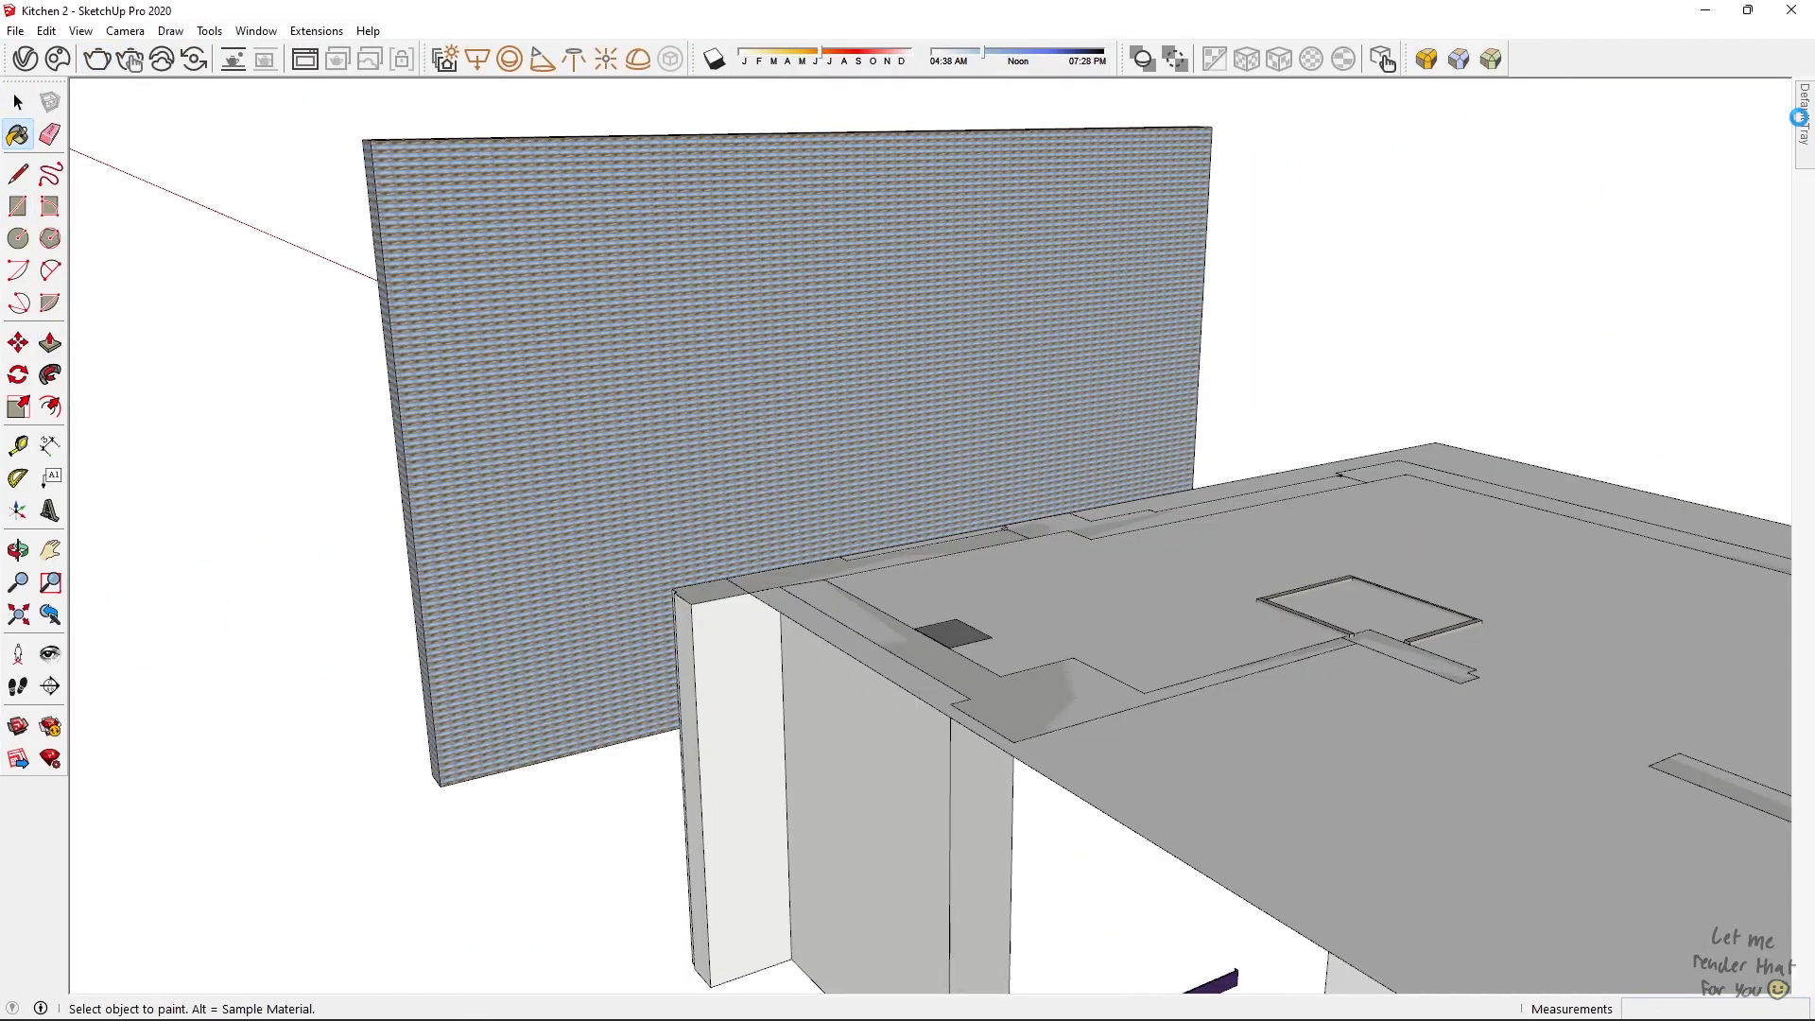
type("1000")
key("Return")
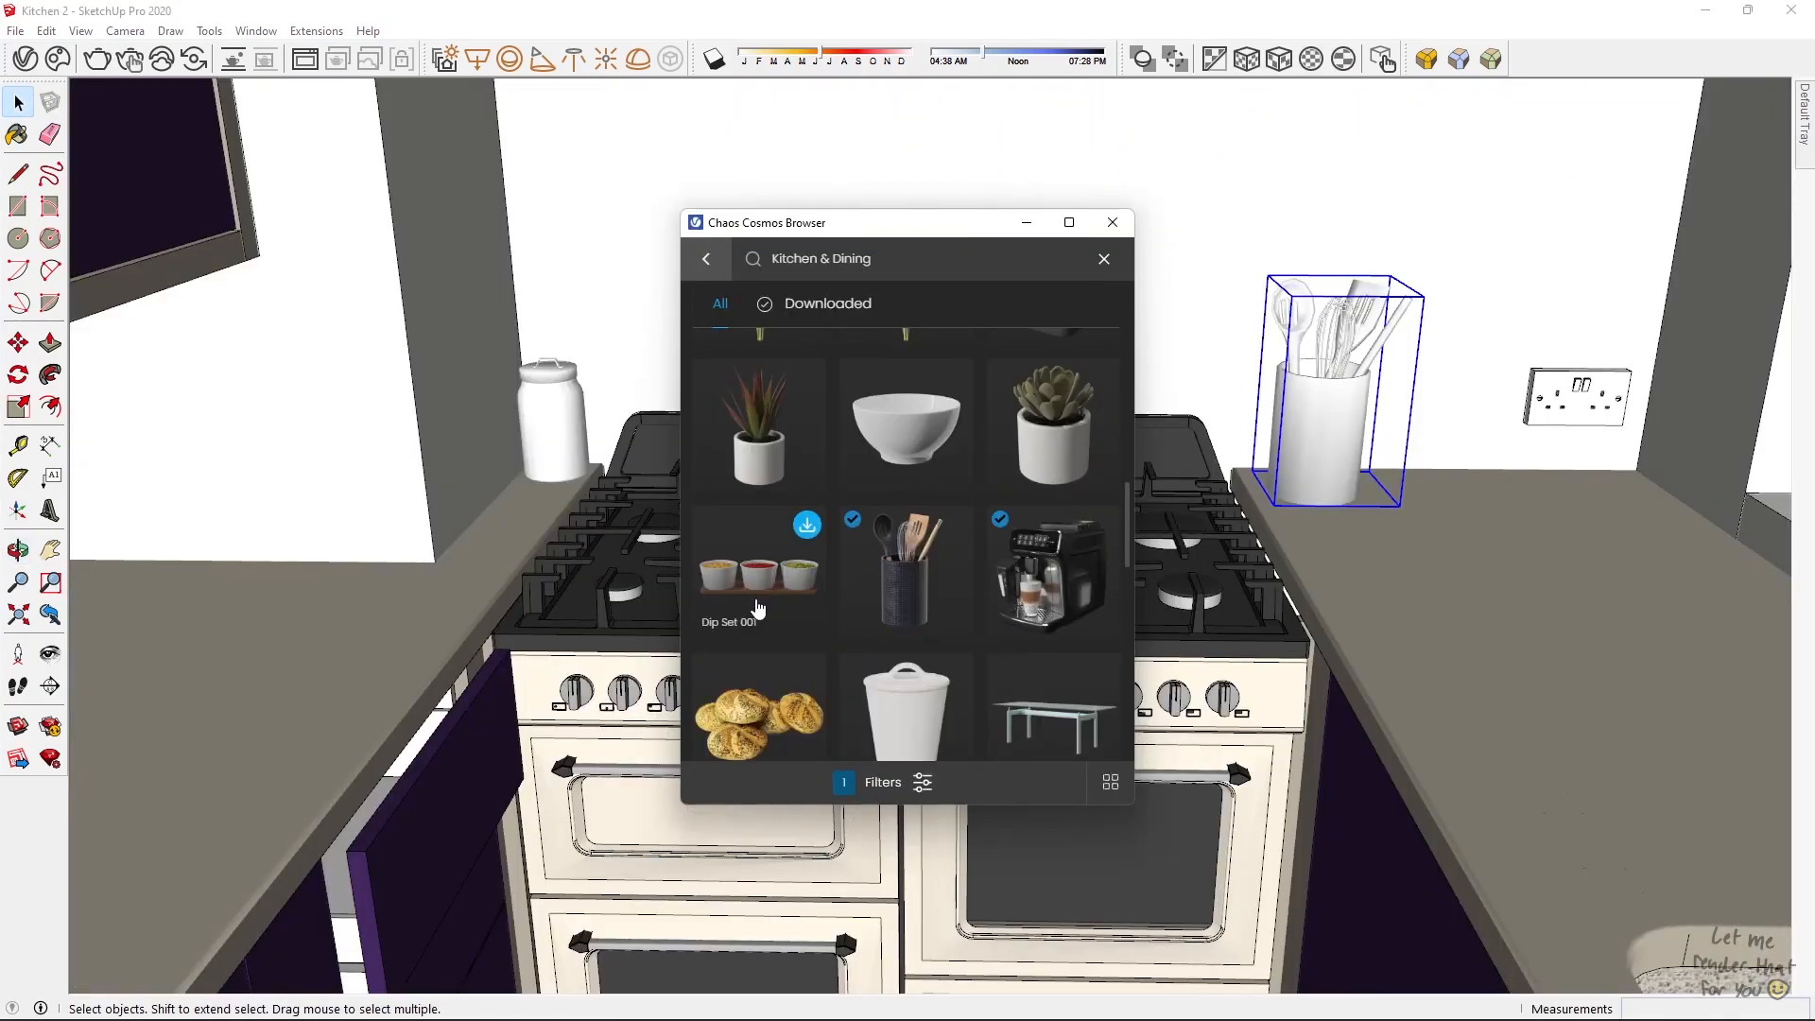
Step: Choose another accessory for the worktop beside the cooker from the Kitchen & Dining category in Chaos Cosmos
left_click(773, 520)
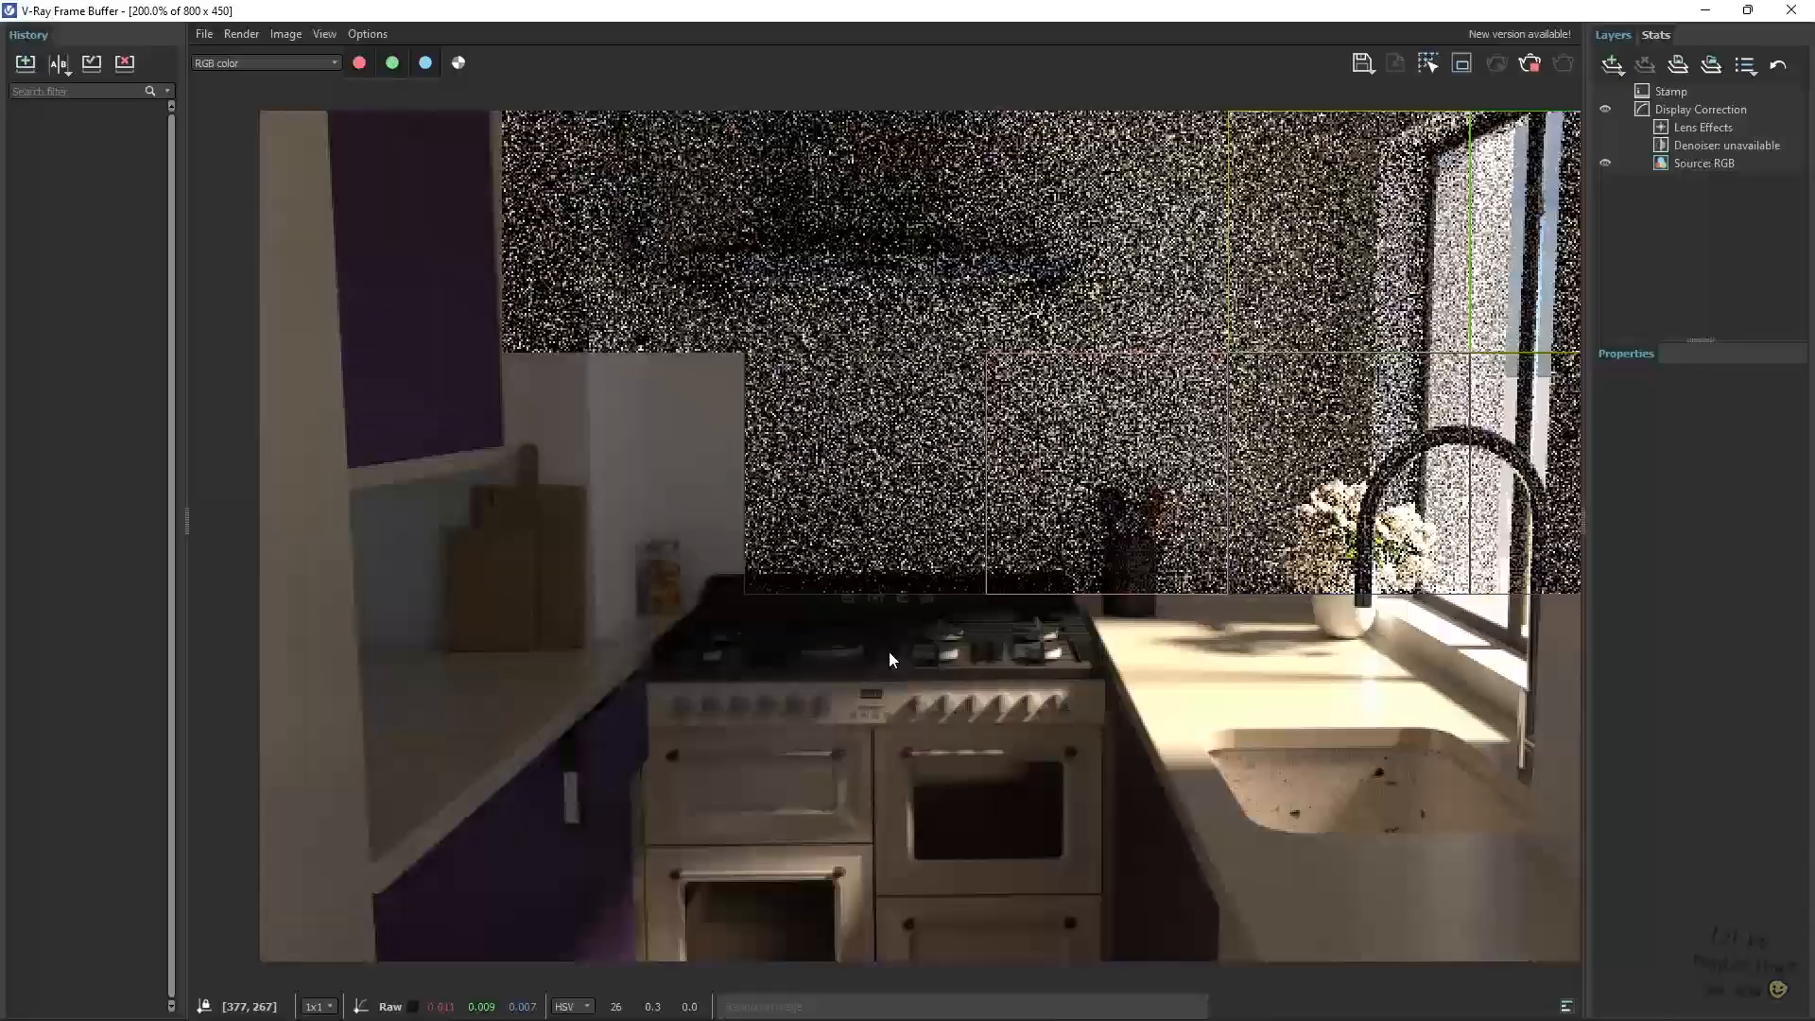
Step: Add an Exposure correction layer to the cooker-view test render in the V-Ray Frame Buffer
scroll(802, 694, "down", 2)
left_click(1612, 64)
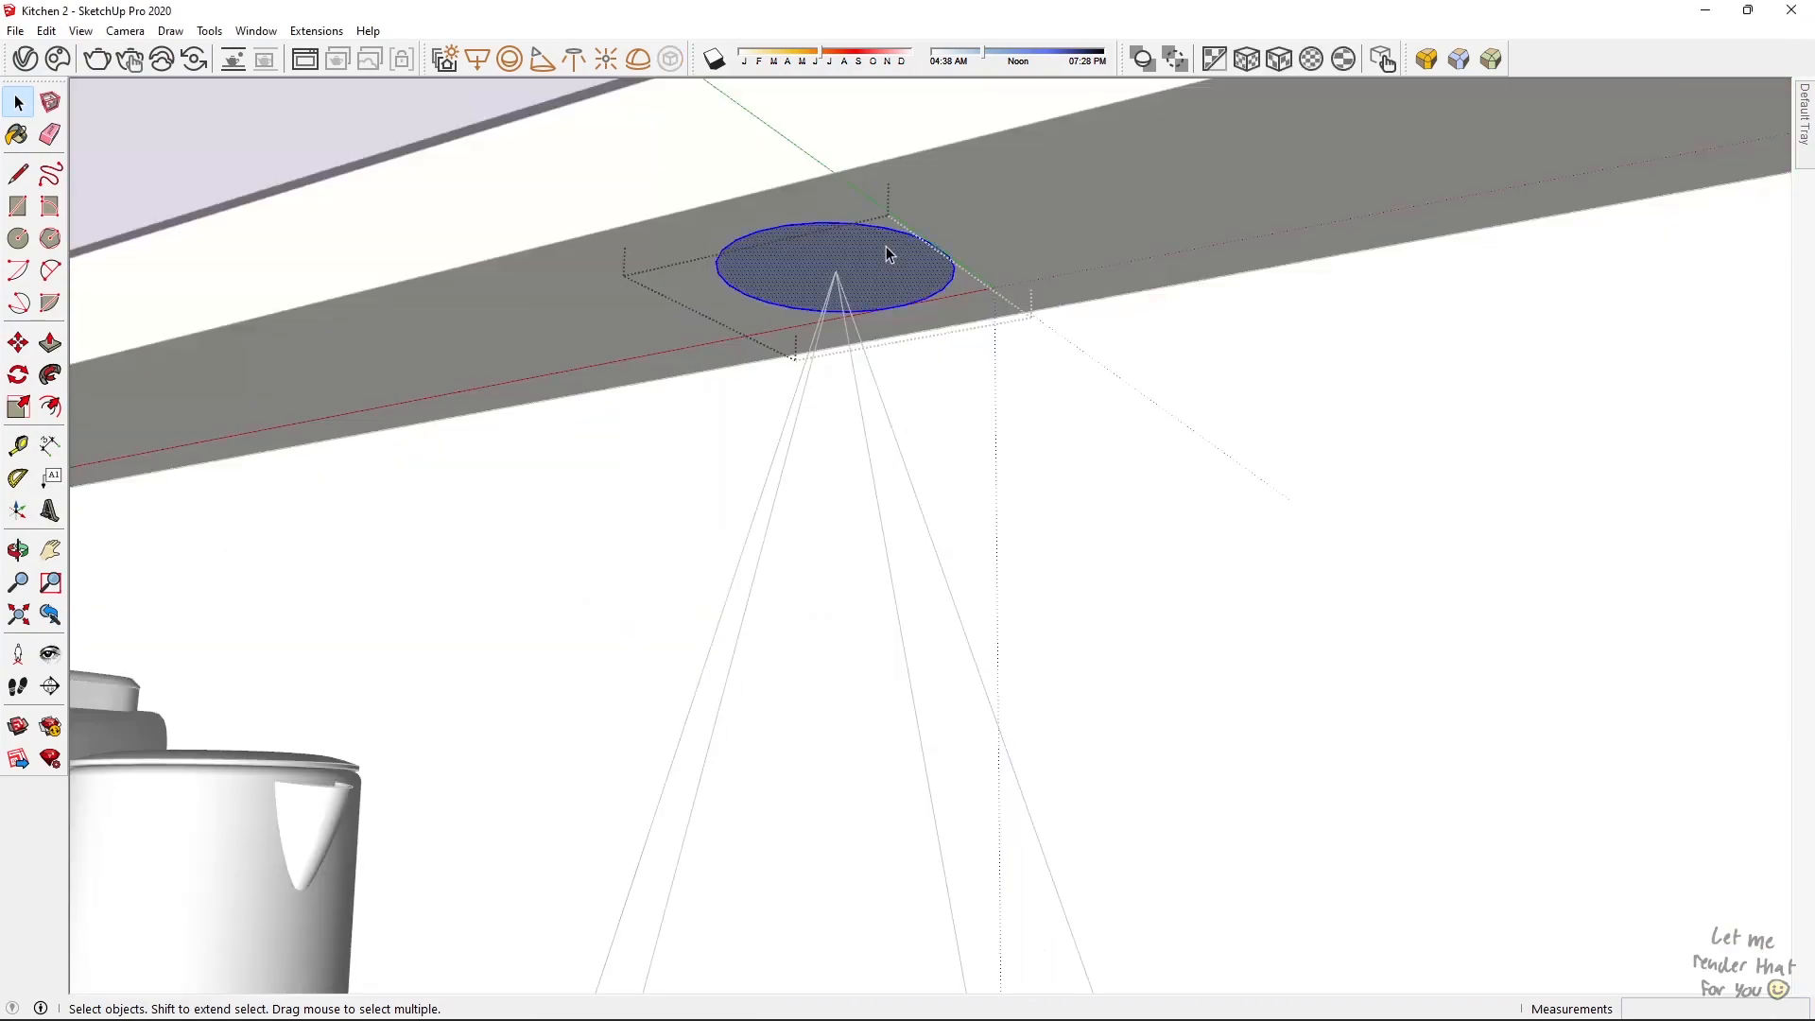
Step: Push/Pull the inner circle of the downlight under the wall cabinet and array the light along the cabinet with *3
key("space")
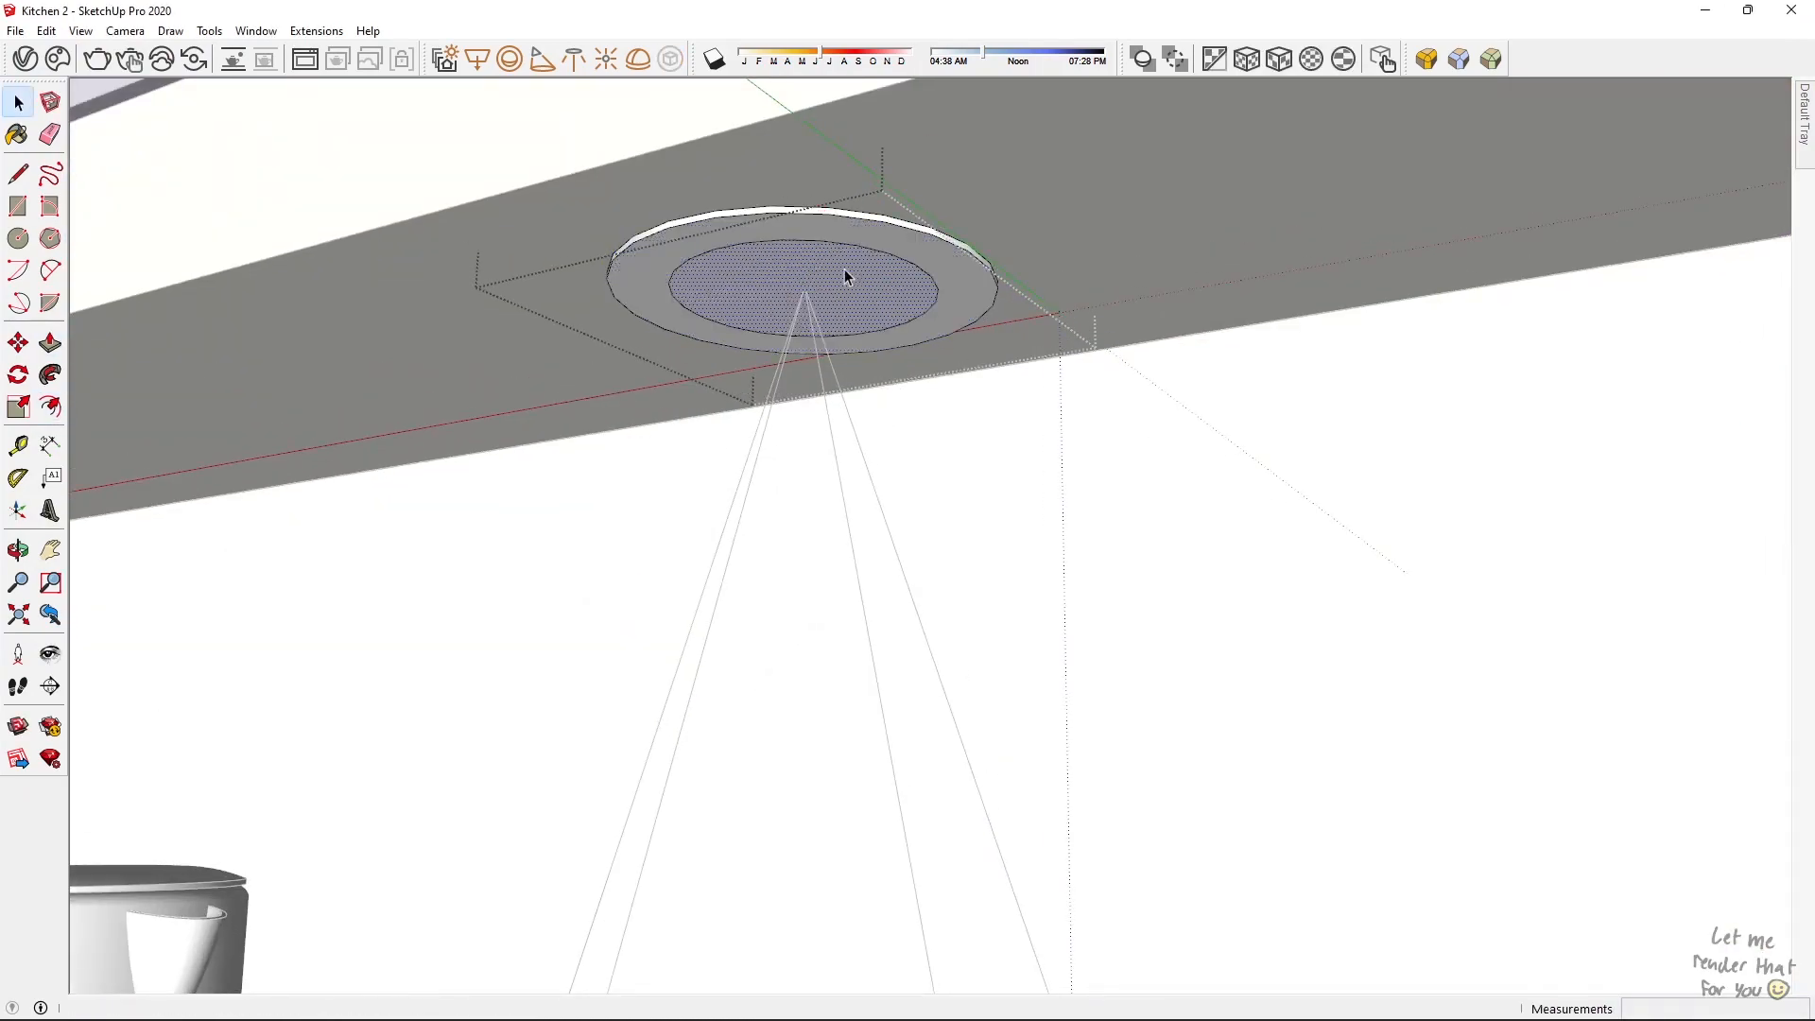
key("p")
left_click_drag(851, 280, 567, 349)
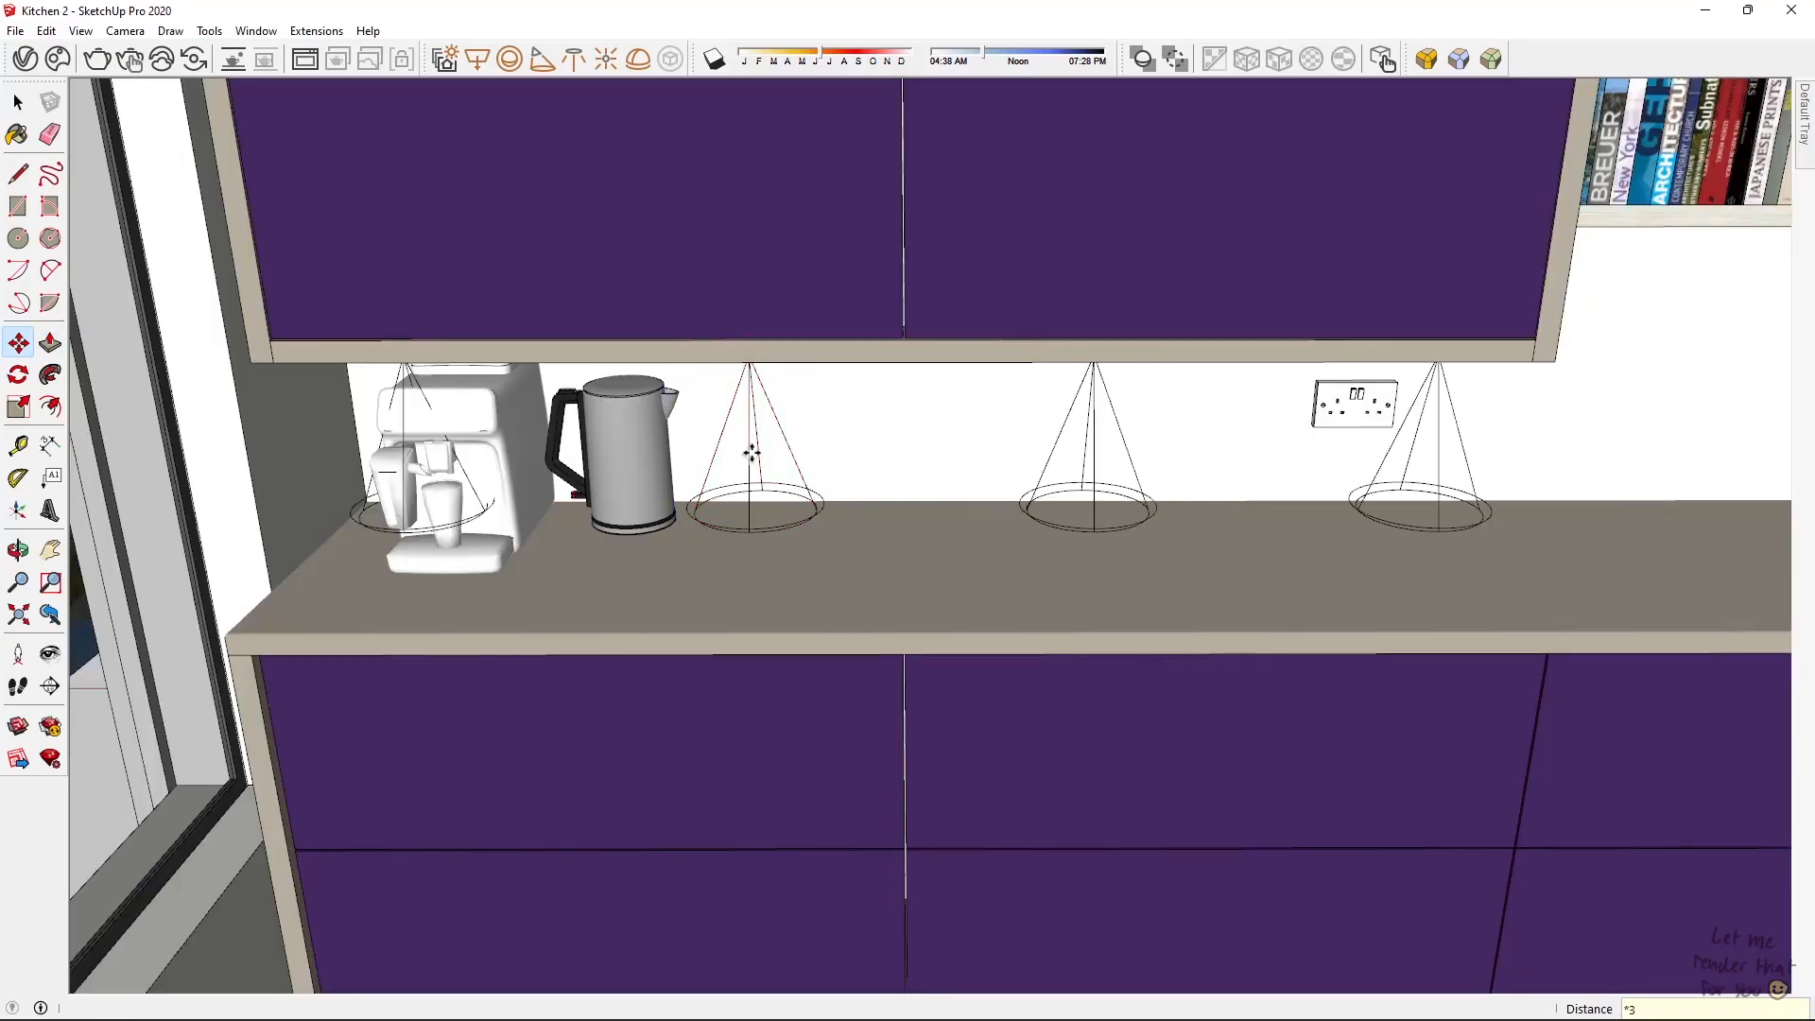
middle_click_drag(750, 385, 529, 426)
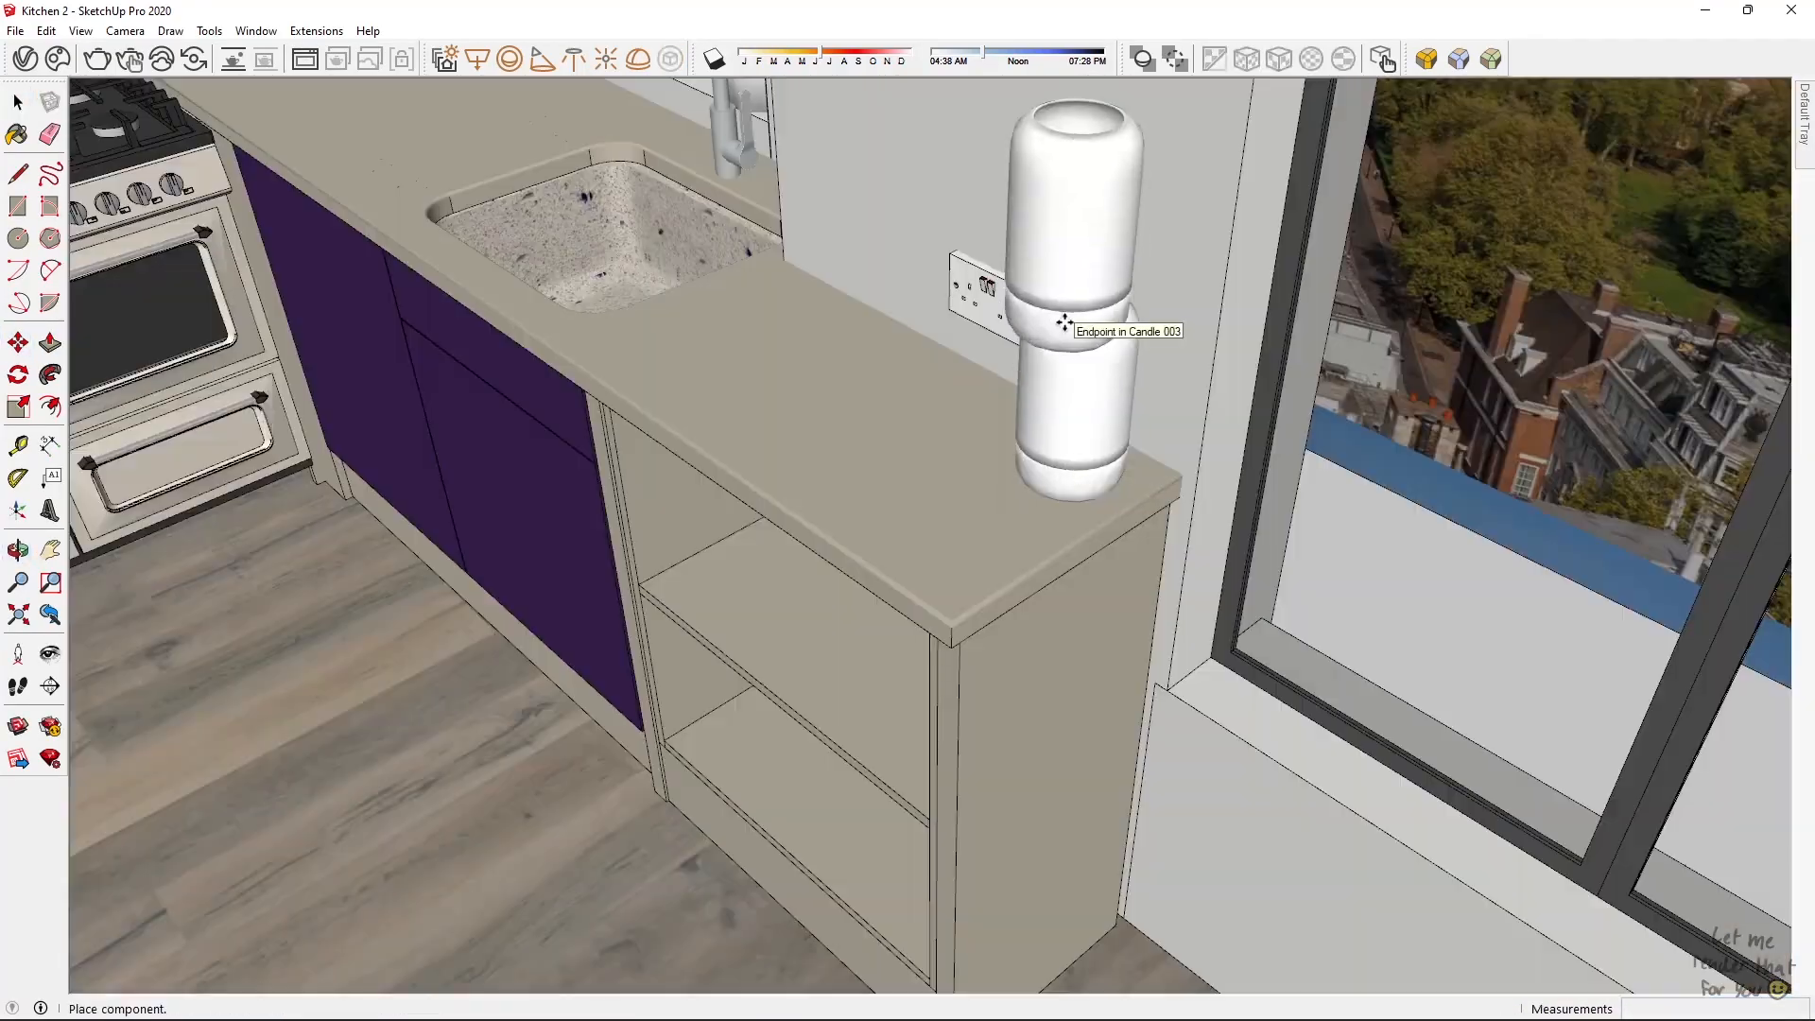
Step: Place the Candle 003 component on the end of the worktop beyond the sink
middle_click_drag(1061, 324, 1405, 461)
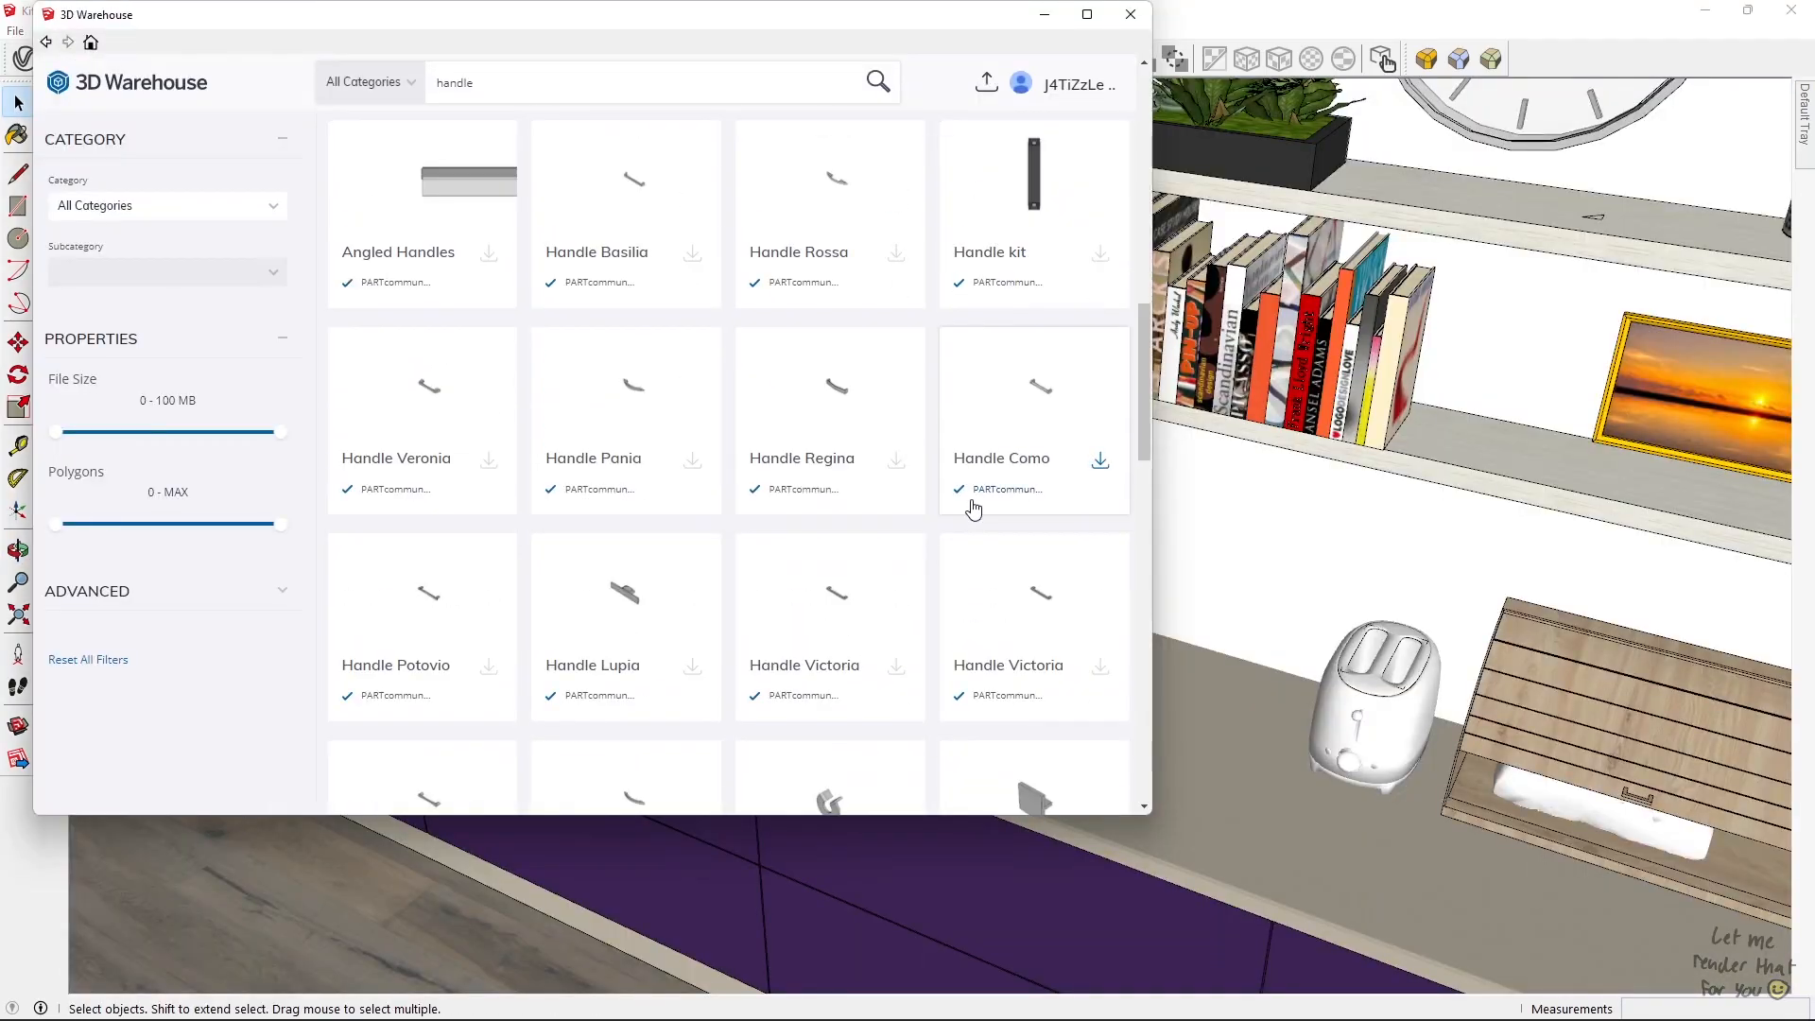
Step: Choose a bar handle from the 3D Warehouse "handle" results and place it on the upper drawer beside the breakfast bar
scroll(841, 415, "down", 5)
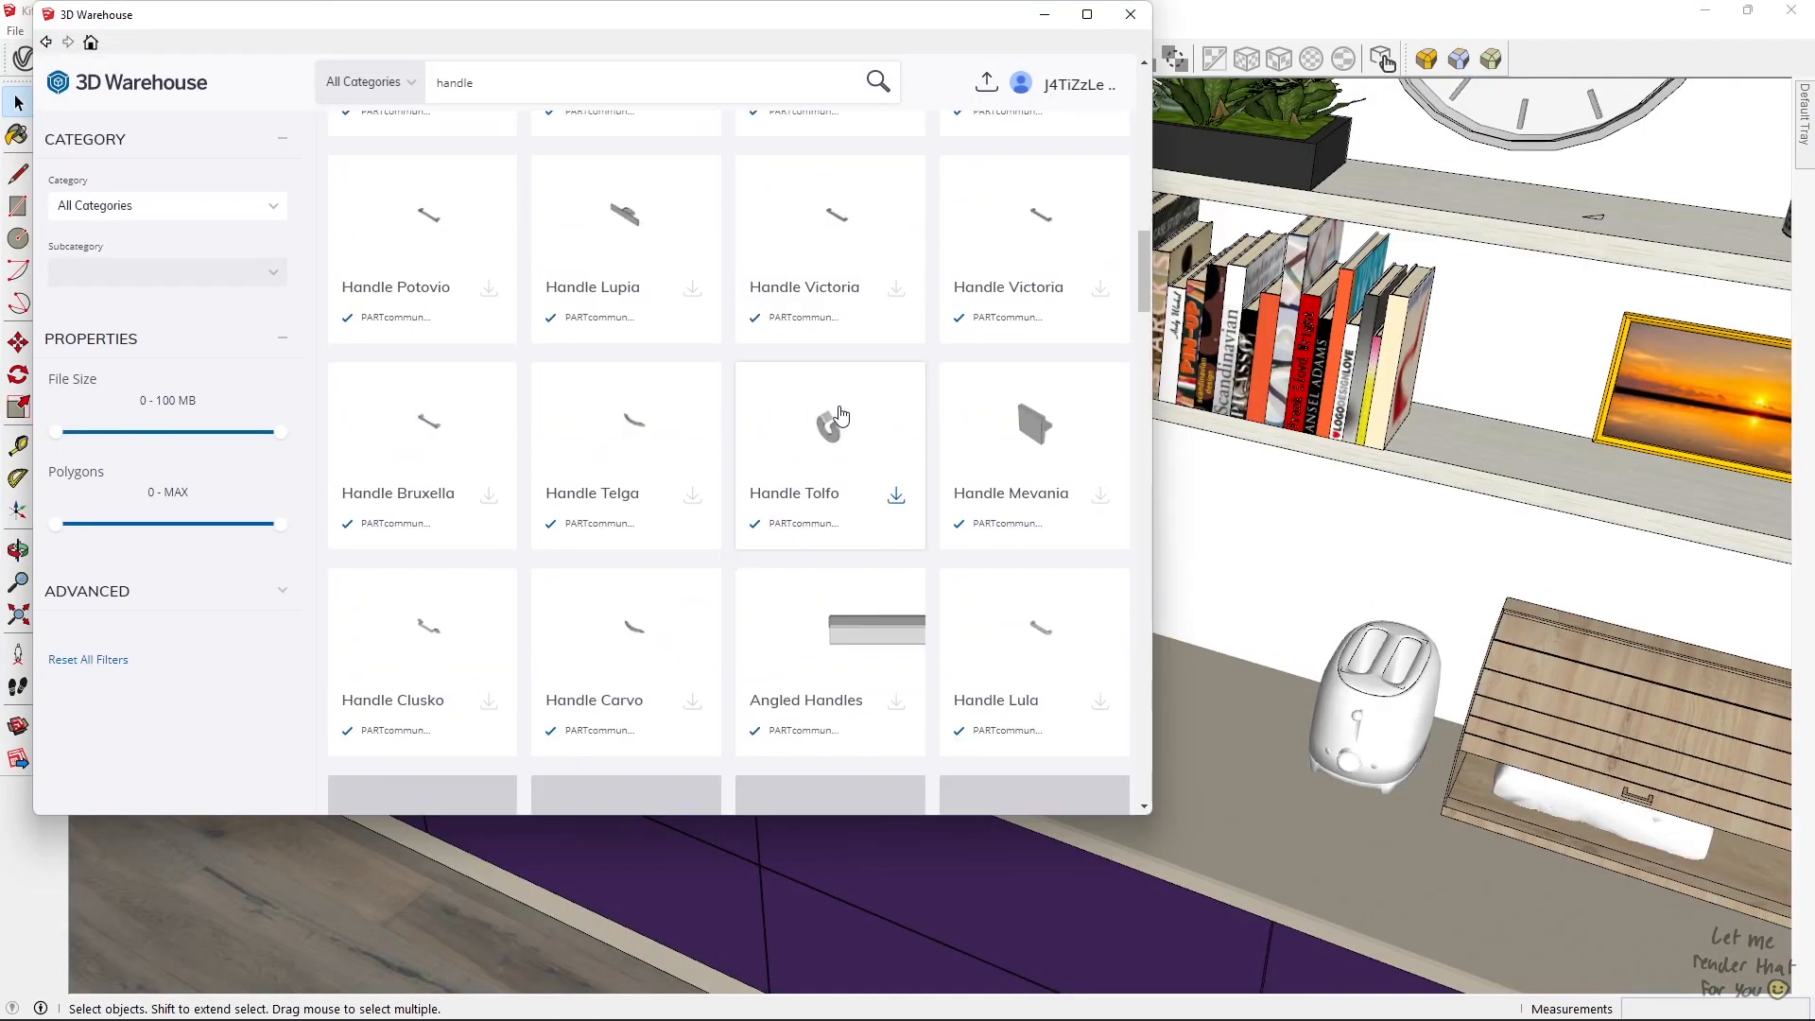
left_click(537, 460)
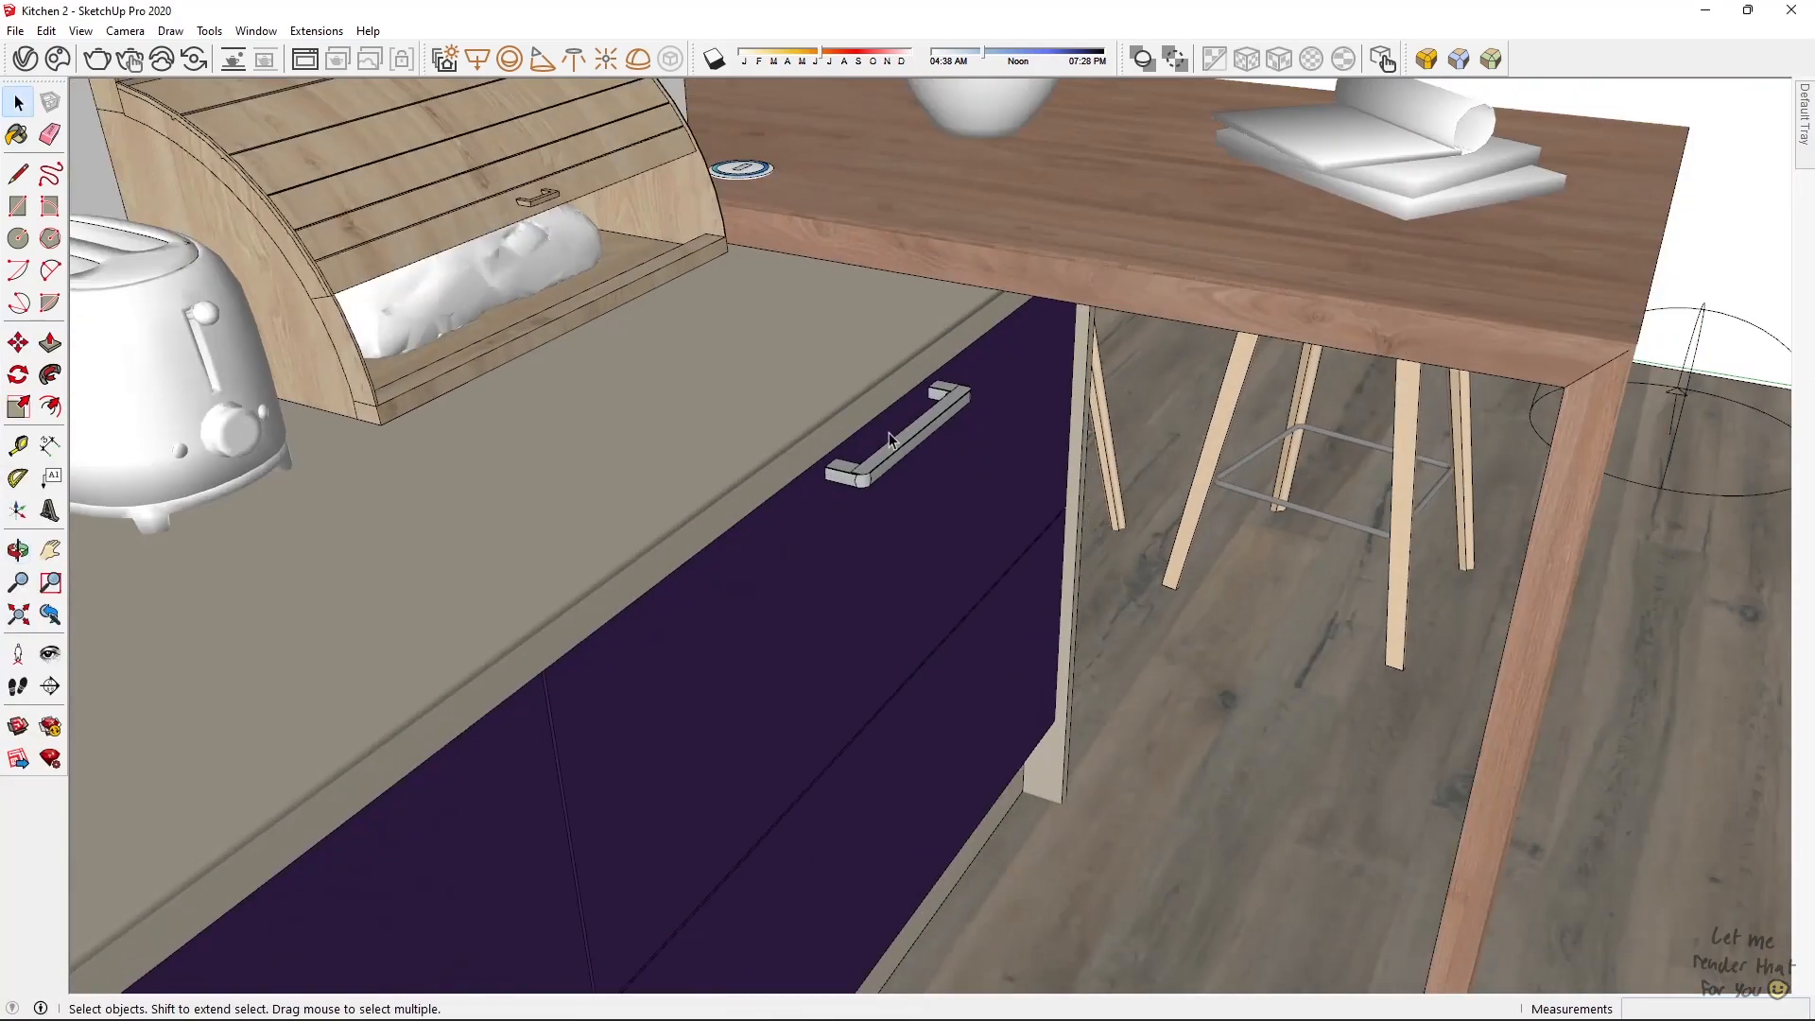
left_click(907, 351)
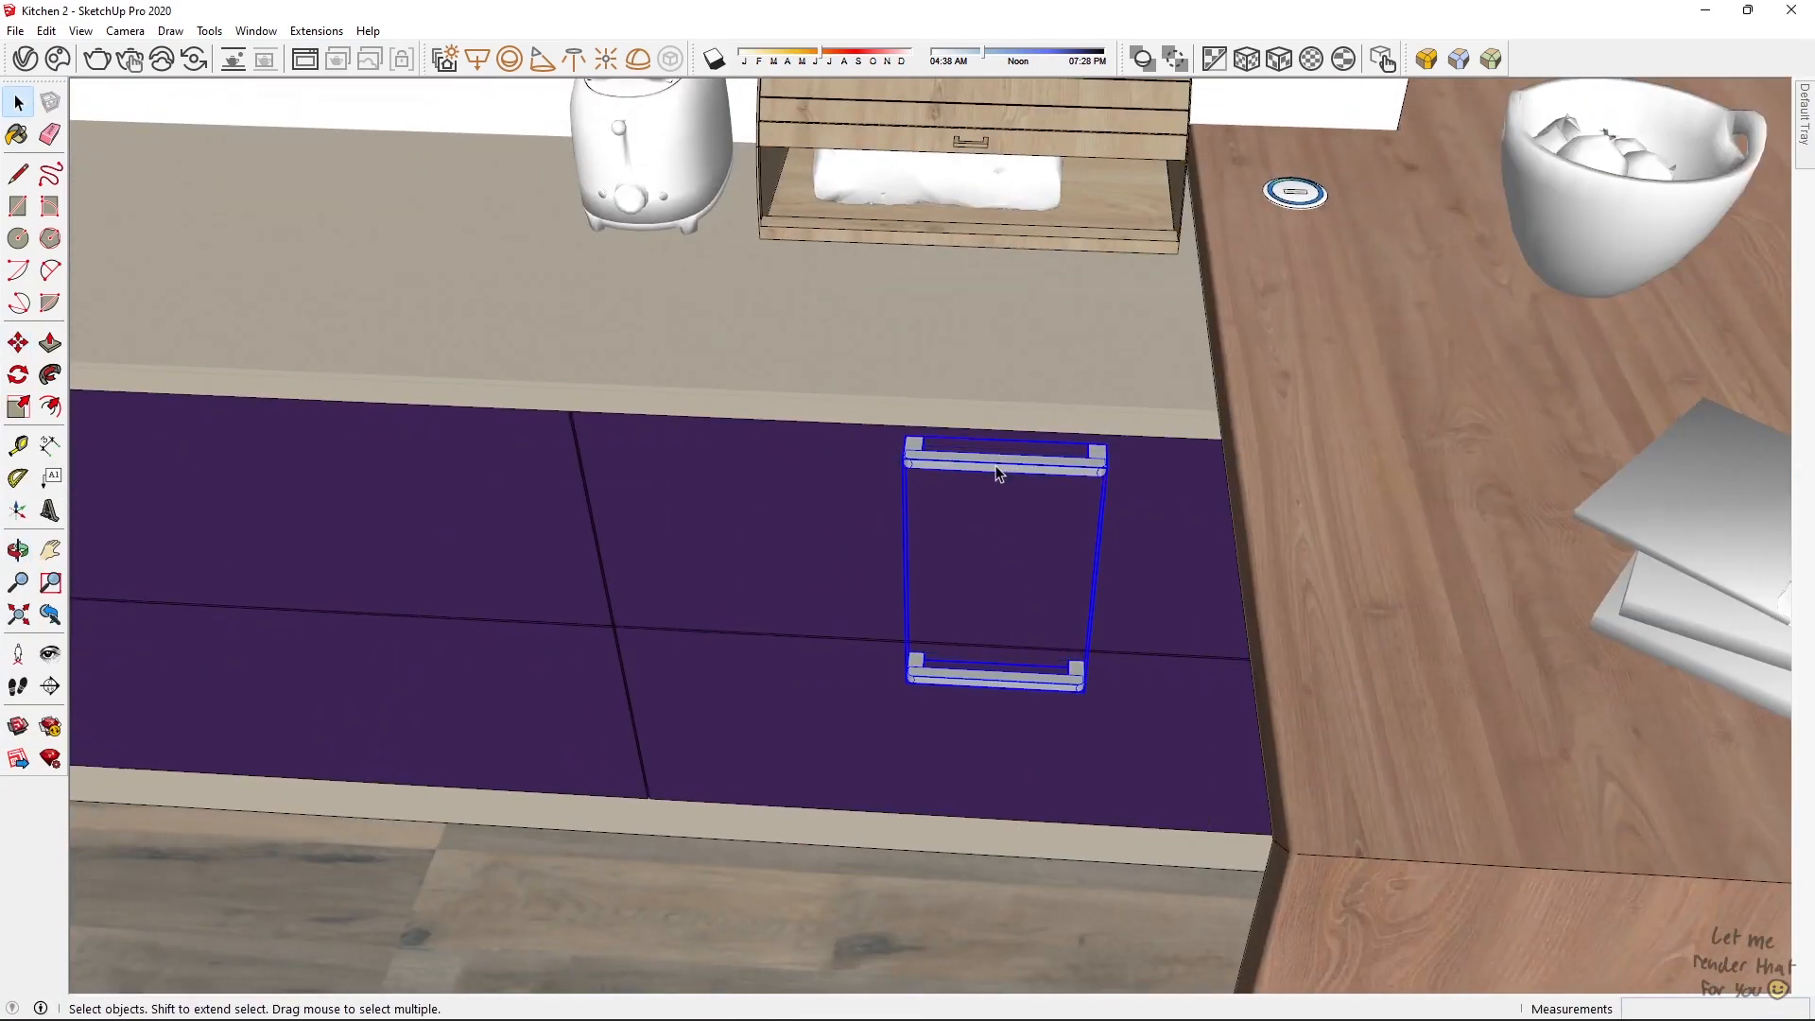
Step: Copy the pair of bar handles across the other purple drawer fronts along the long worktop
key("m")
scroll(1004, 461, "down", 5)
left_click(1004, 460)
key("ctrl")
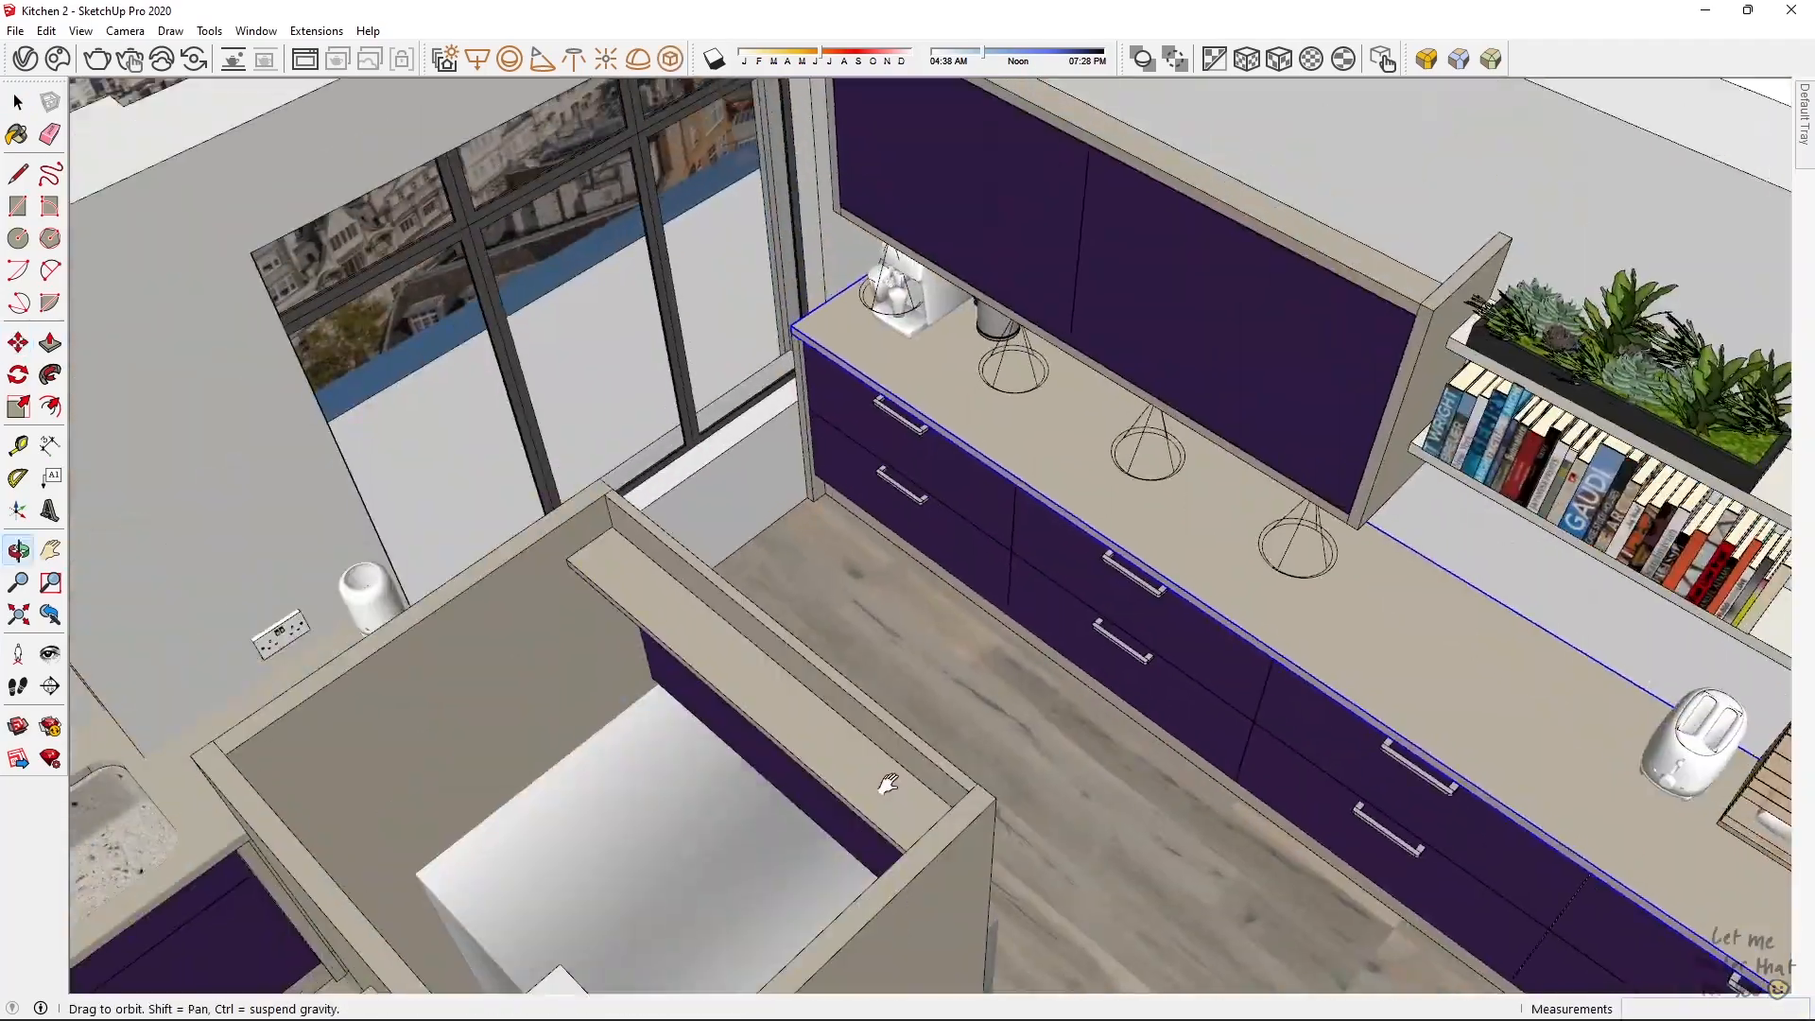
middle_click_drag(945, 586, 874, 565)
scroll(775, 516, "down", 3)
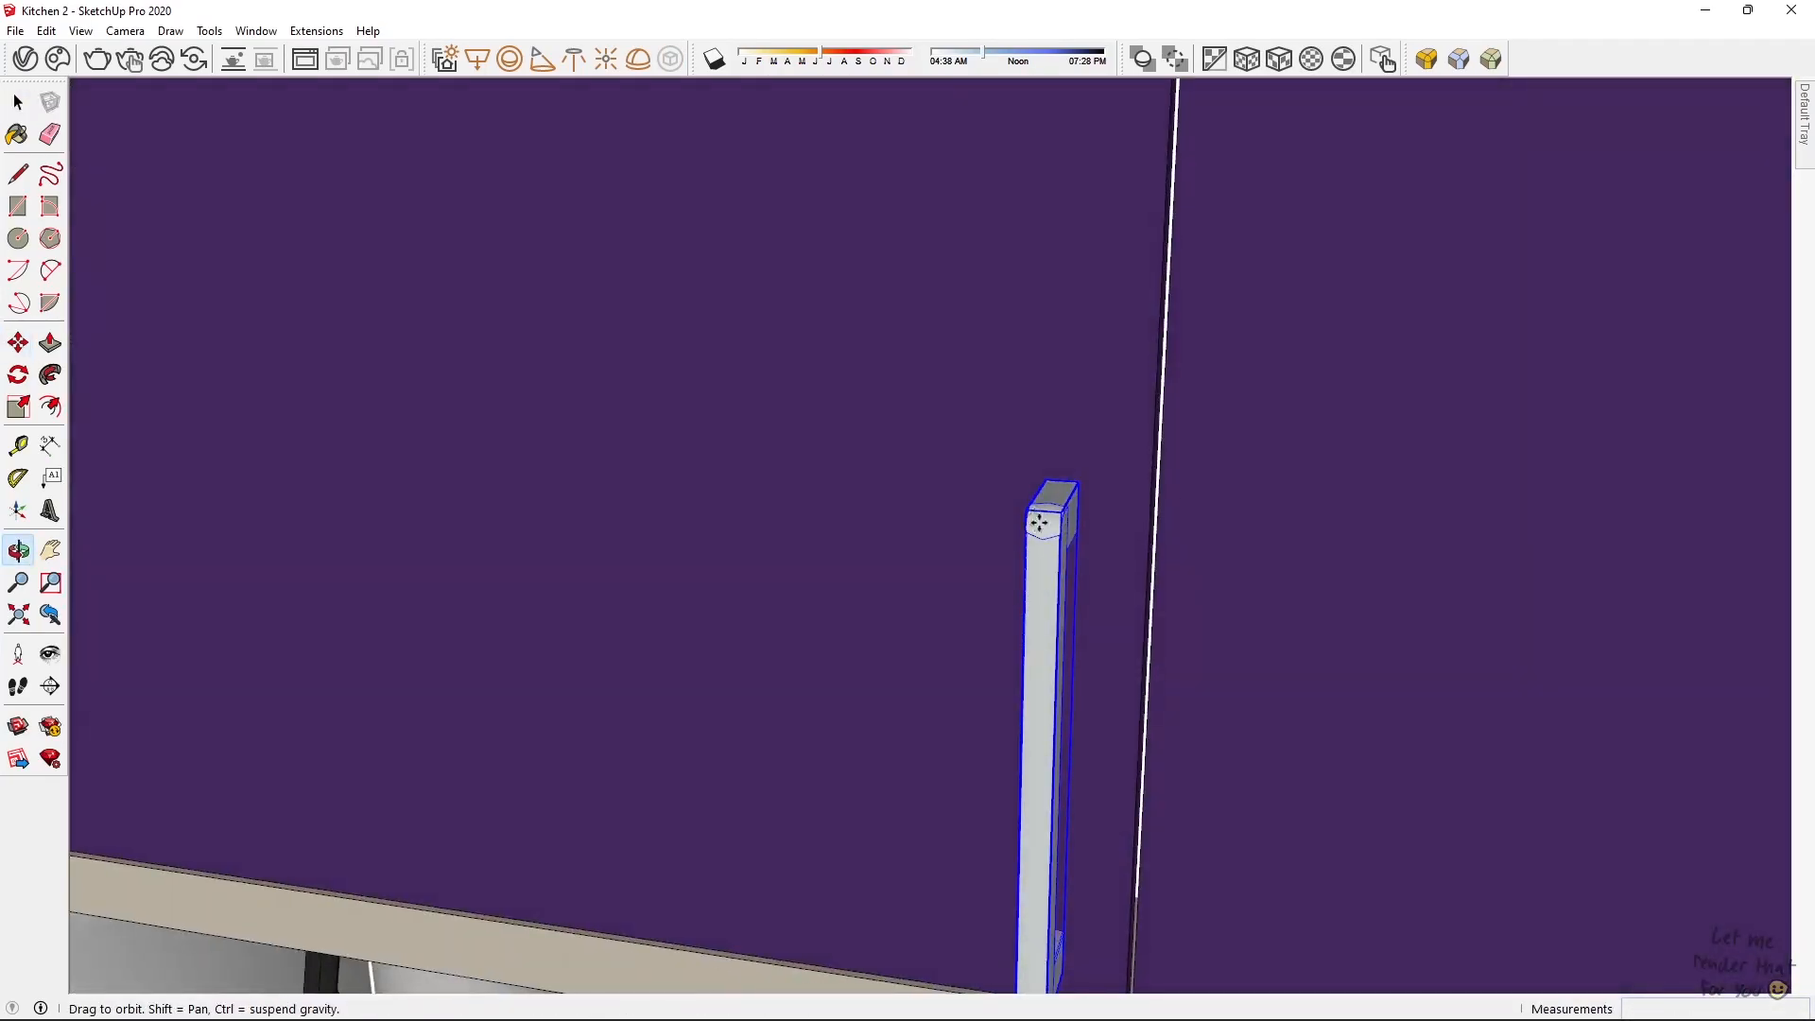
Step: Move the vertical handle onto the wall cabinet door, near its lower corner beside the gap between the doors
middle_click_drag(908, 529, 850, 567)
key("m")
left_click(718, 454)
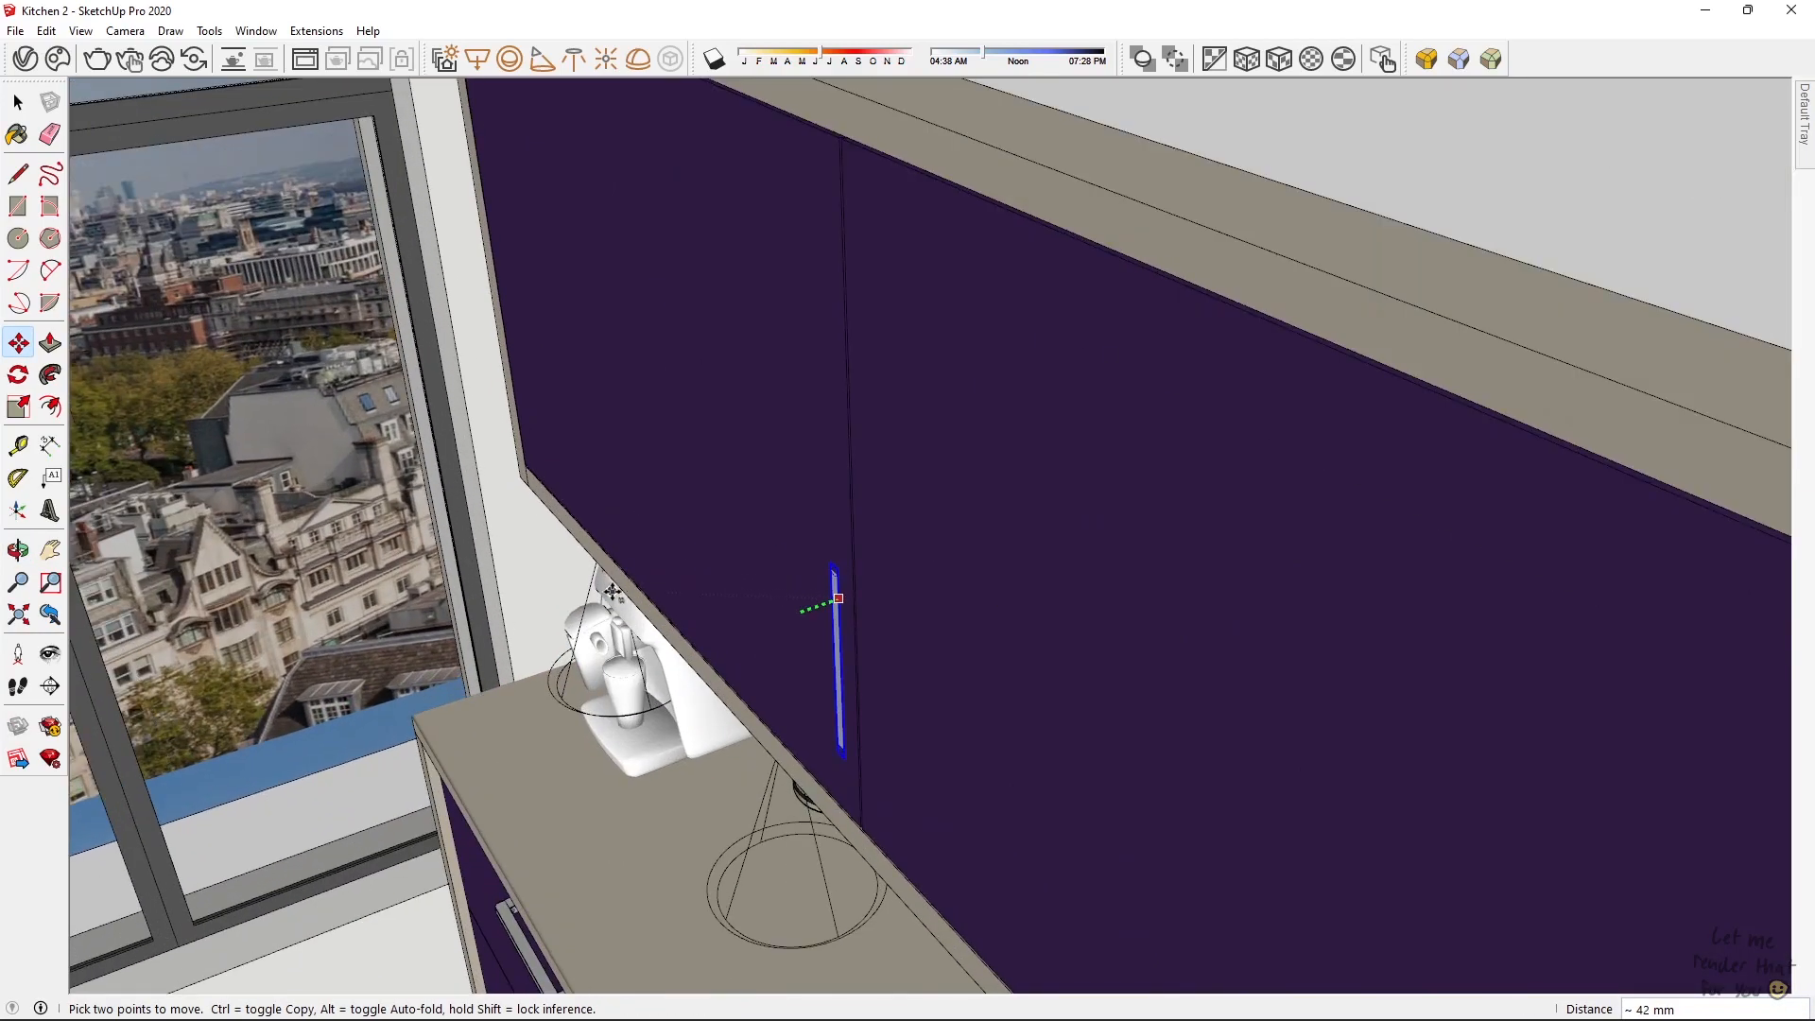
left_click(665, 620)
scroll(669, 624, "up", 3)
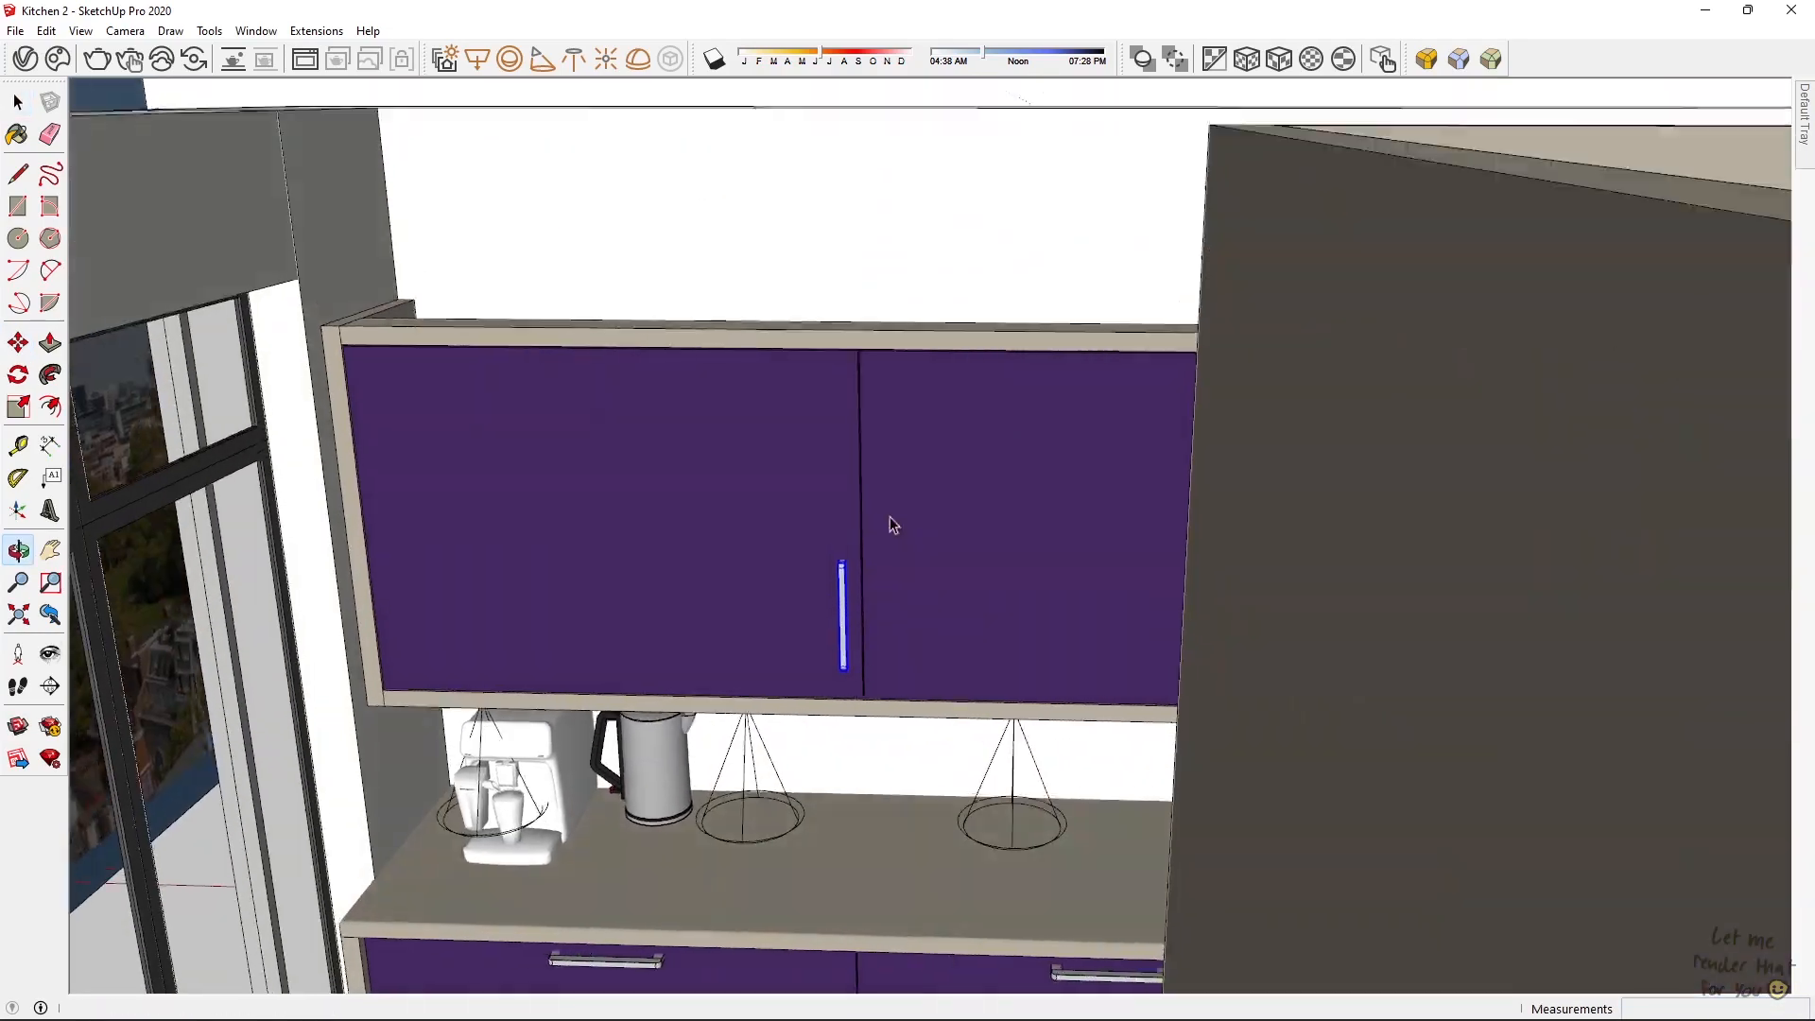
scroll(850, 605, "up", 5)
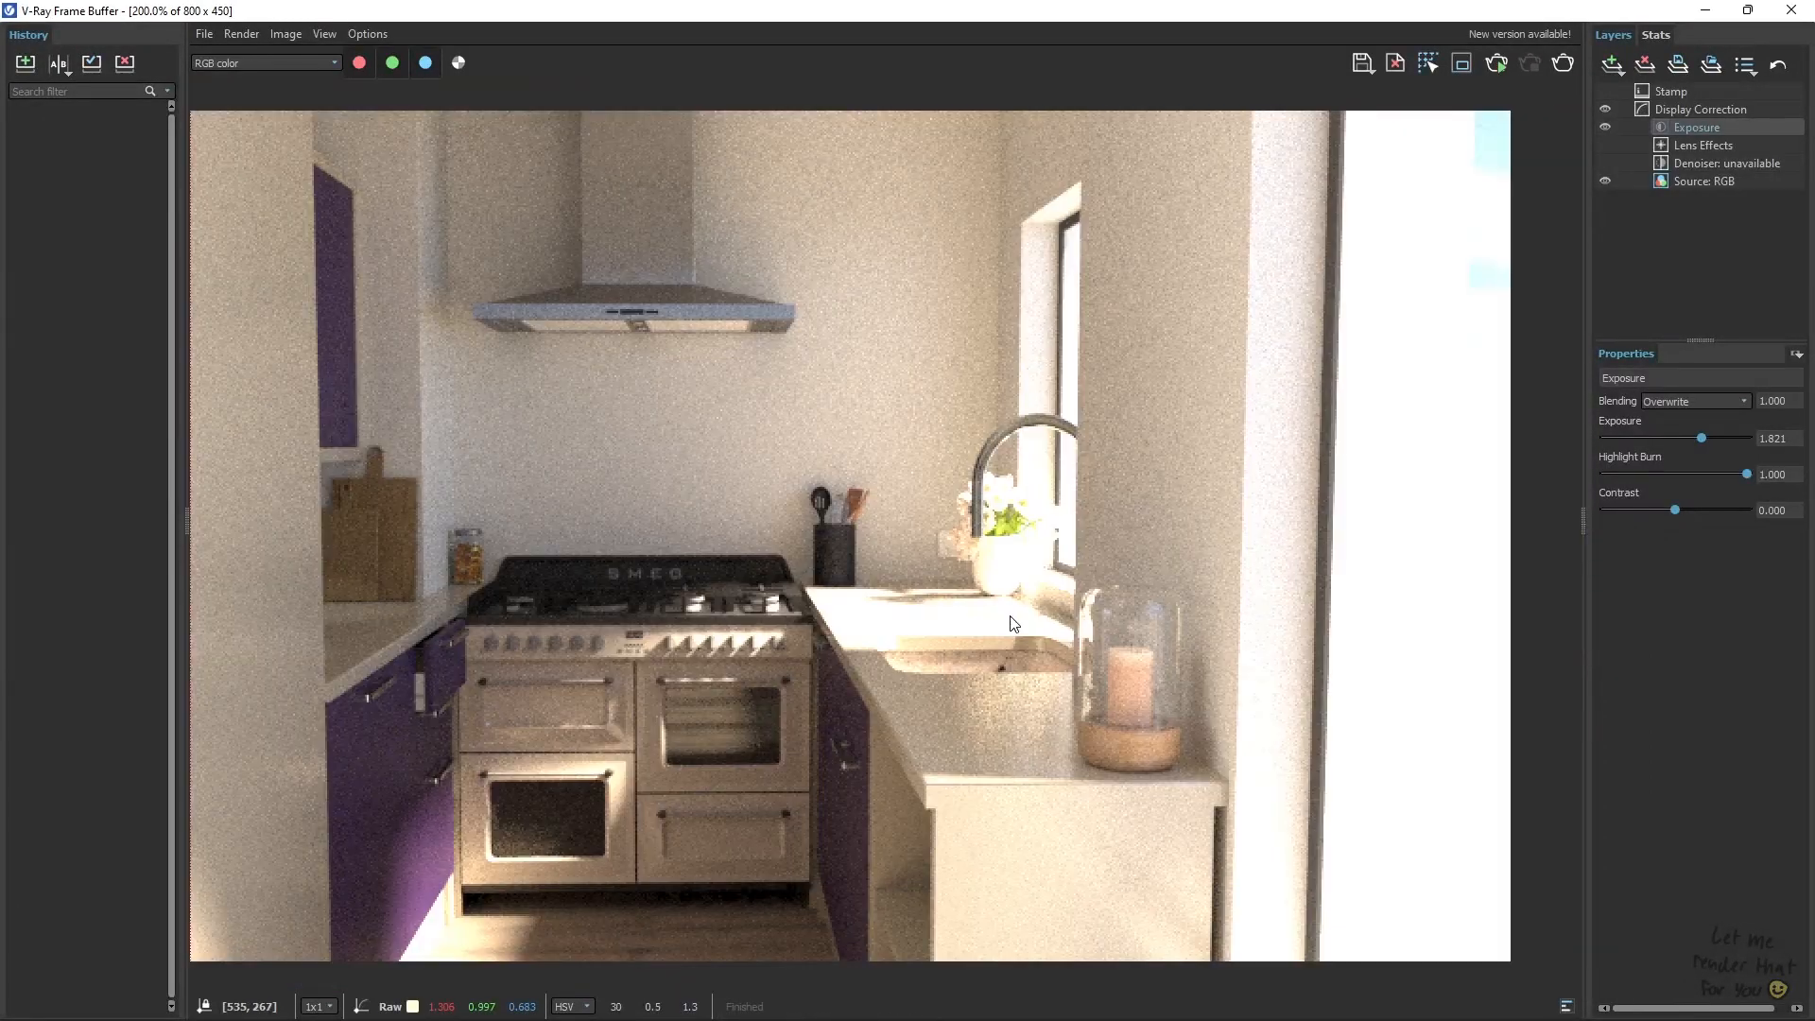
Step: Lower the exposure of the breakfast-bar render to about -0.762
middle_click_drag(1011, 615, 764, 626)
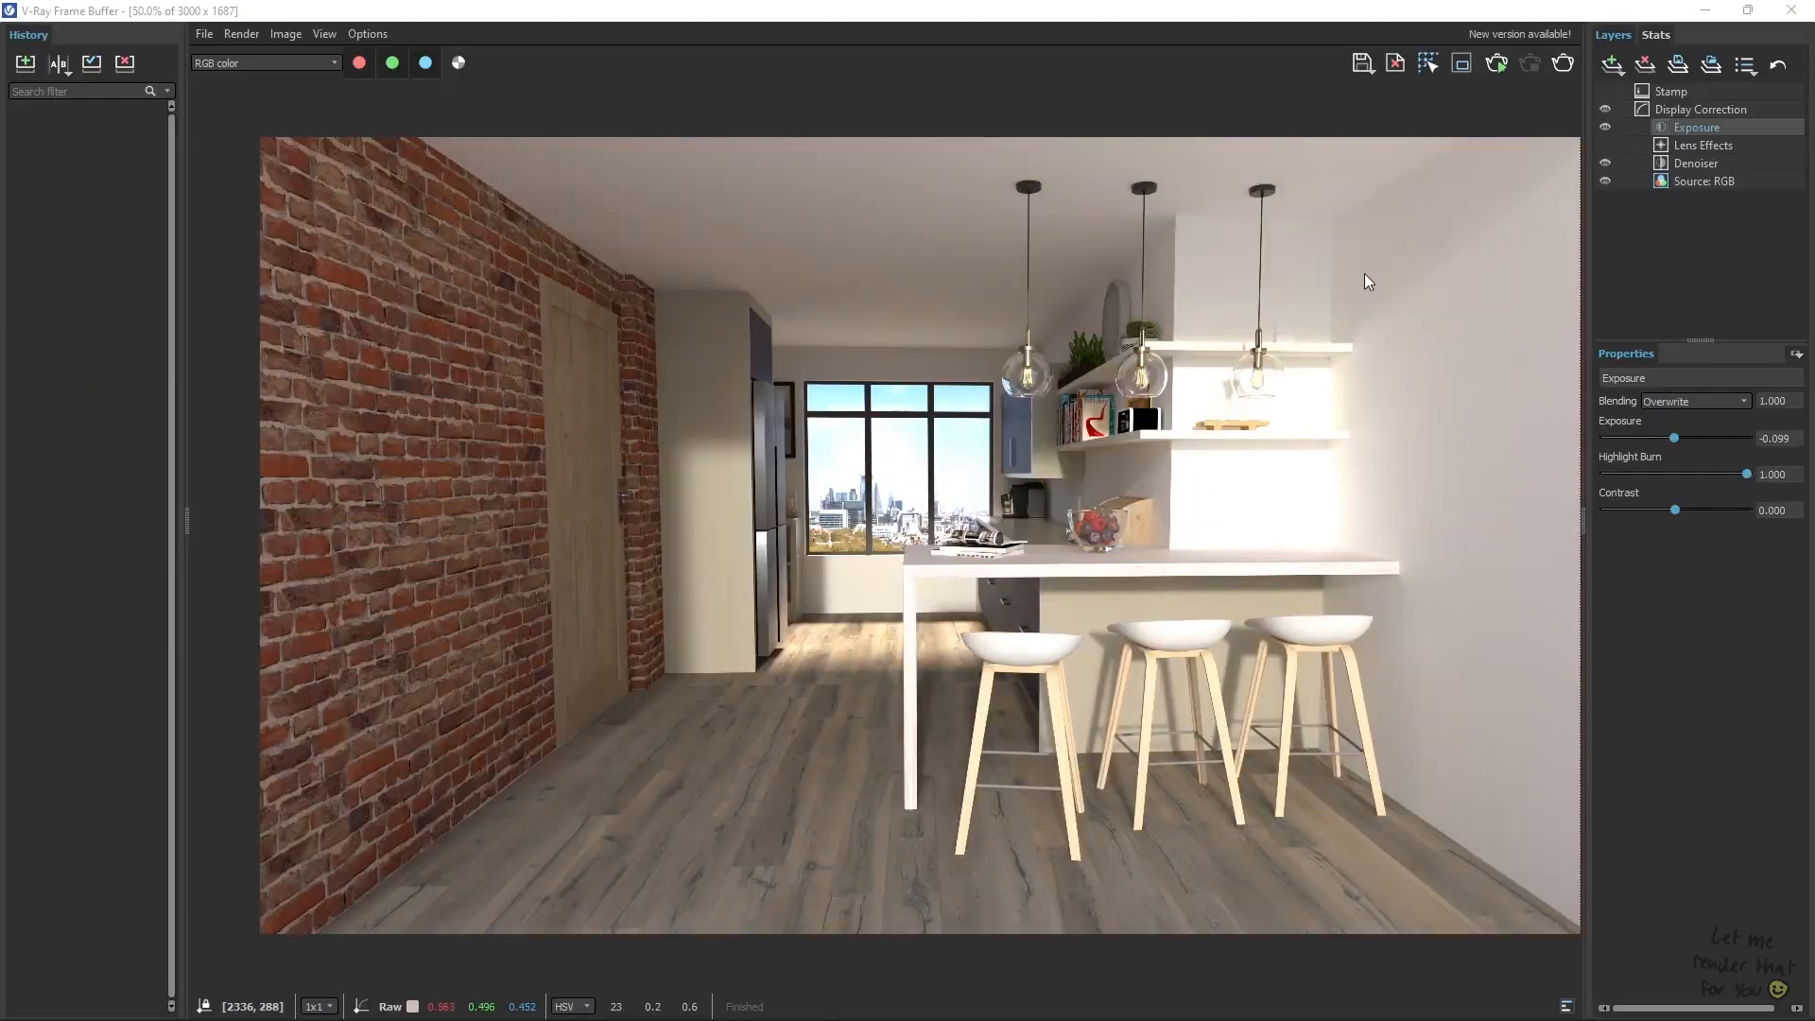
mouse_move(1673, 438)
left_mouse_down()
mouse_move(1711, 434)
mouse_move(1664, 427)
left_mouse_up()
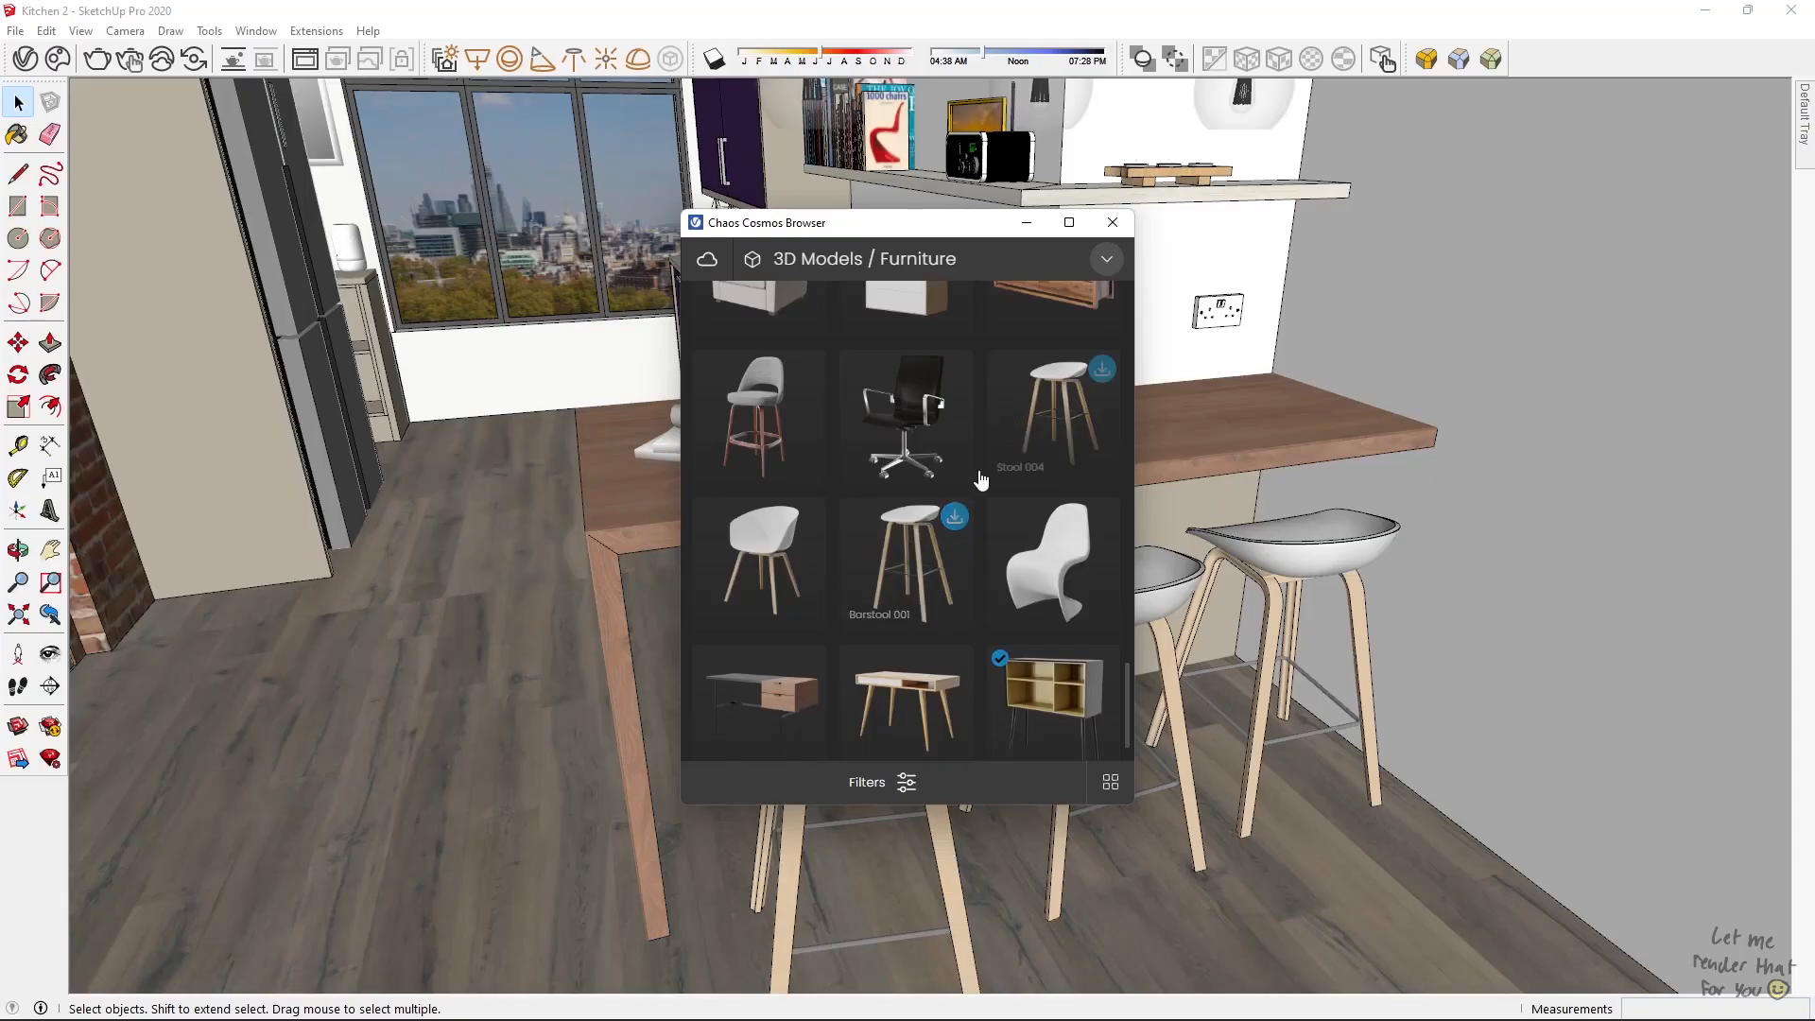
Step: Download the Stool 004 model from the Chaos Cosmos Furniture category for the breakfast bar
left_click(972, 478)
left_click(865, 769)
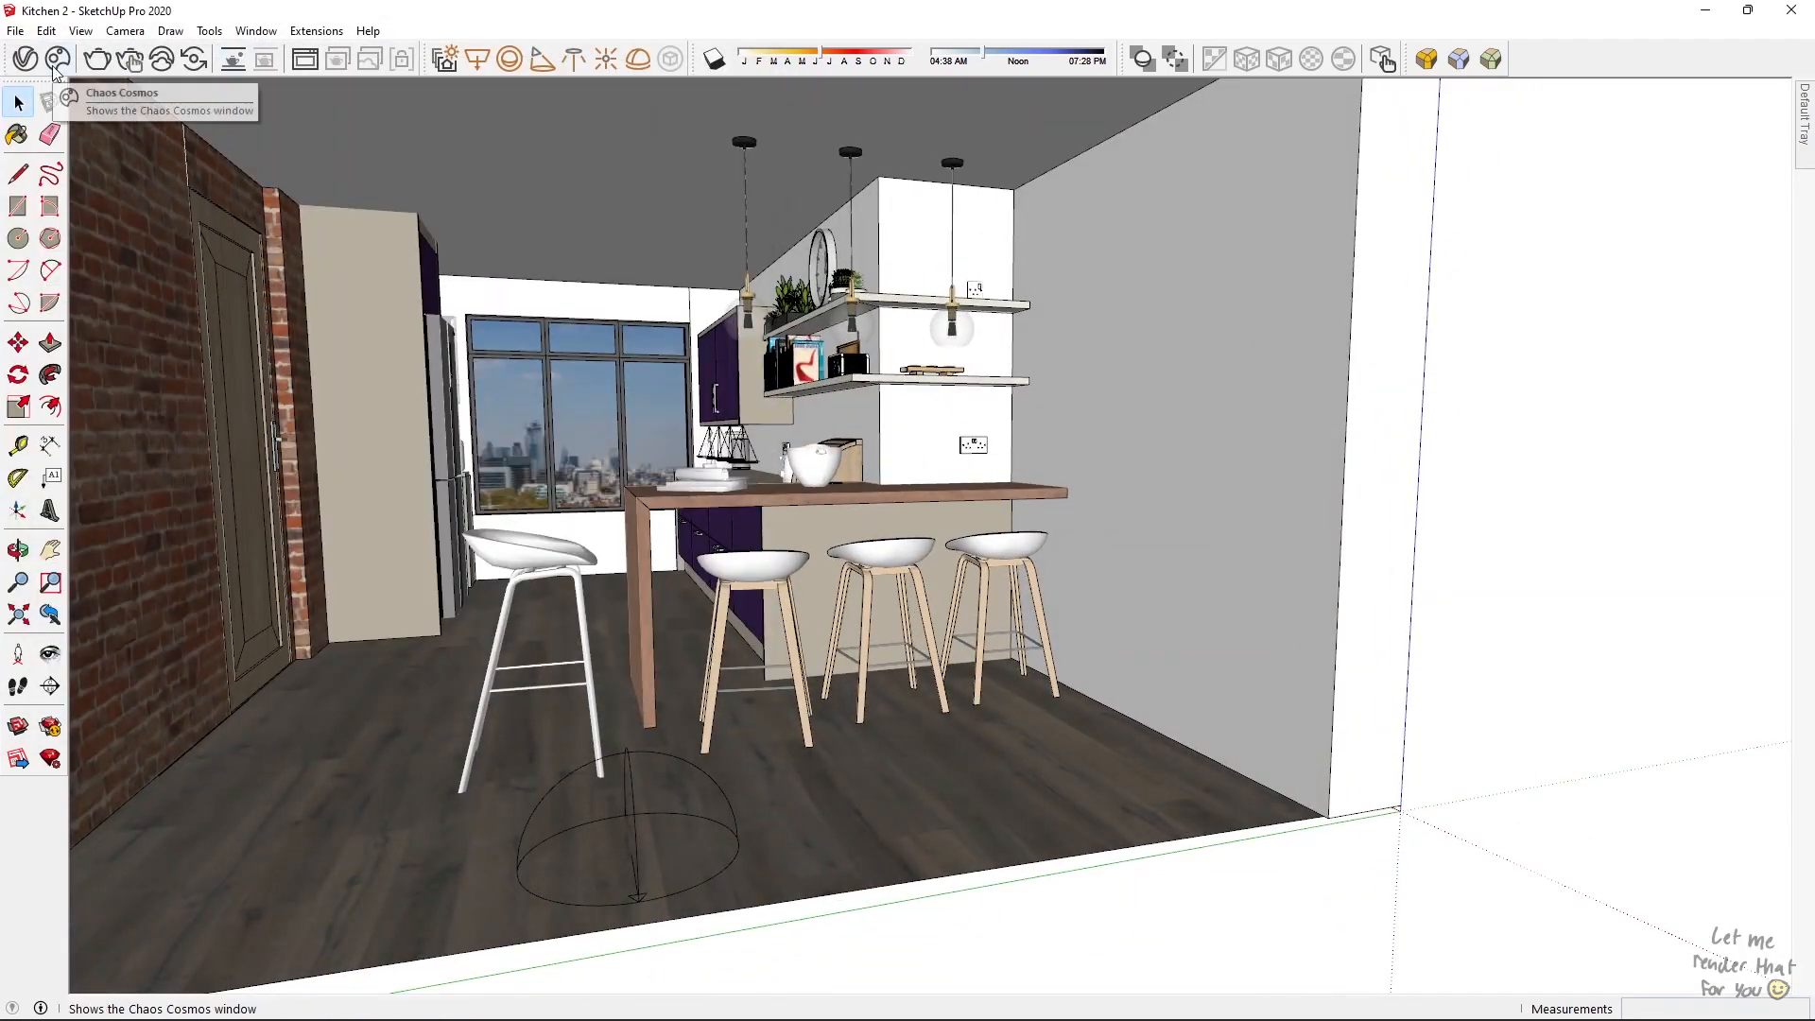
left_click(1101, 368)
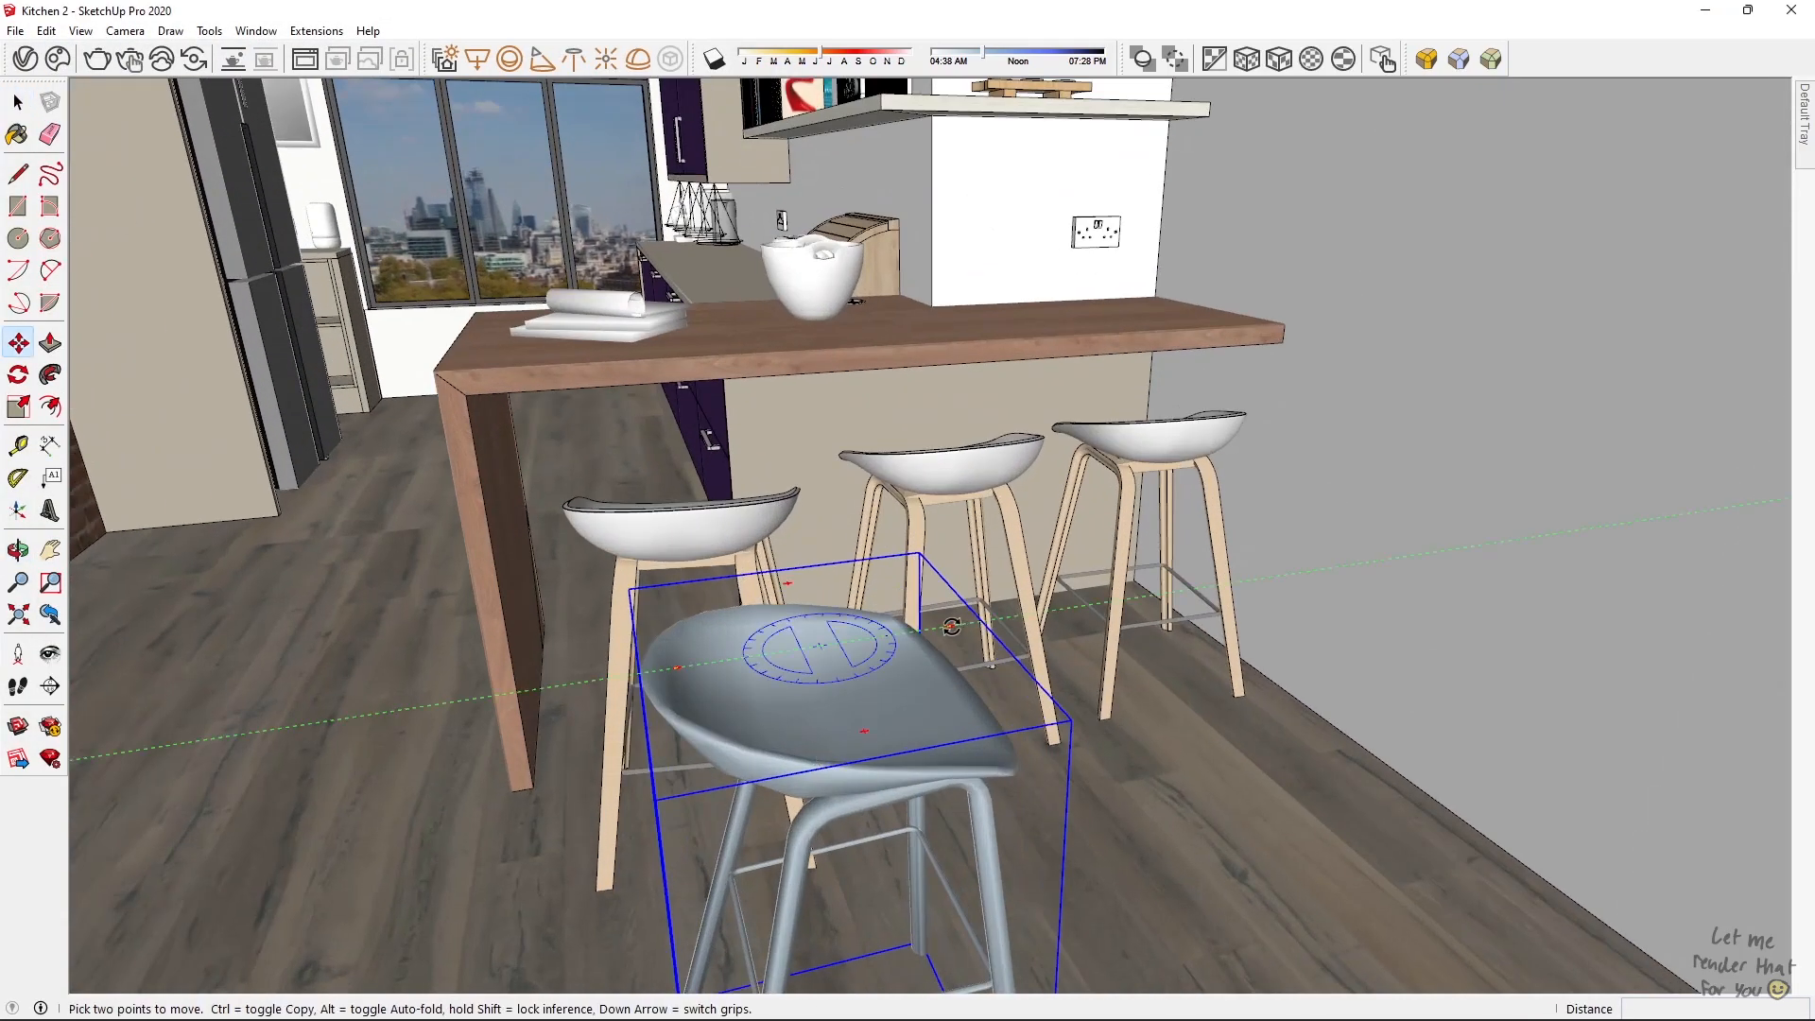
Step: Move the new stool onto the position of the old stool nearest the free end of the breakfast bar
middle_click_drag(813, 661, 1139, 622)
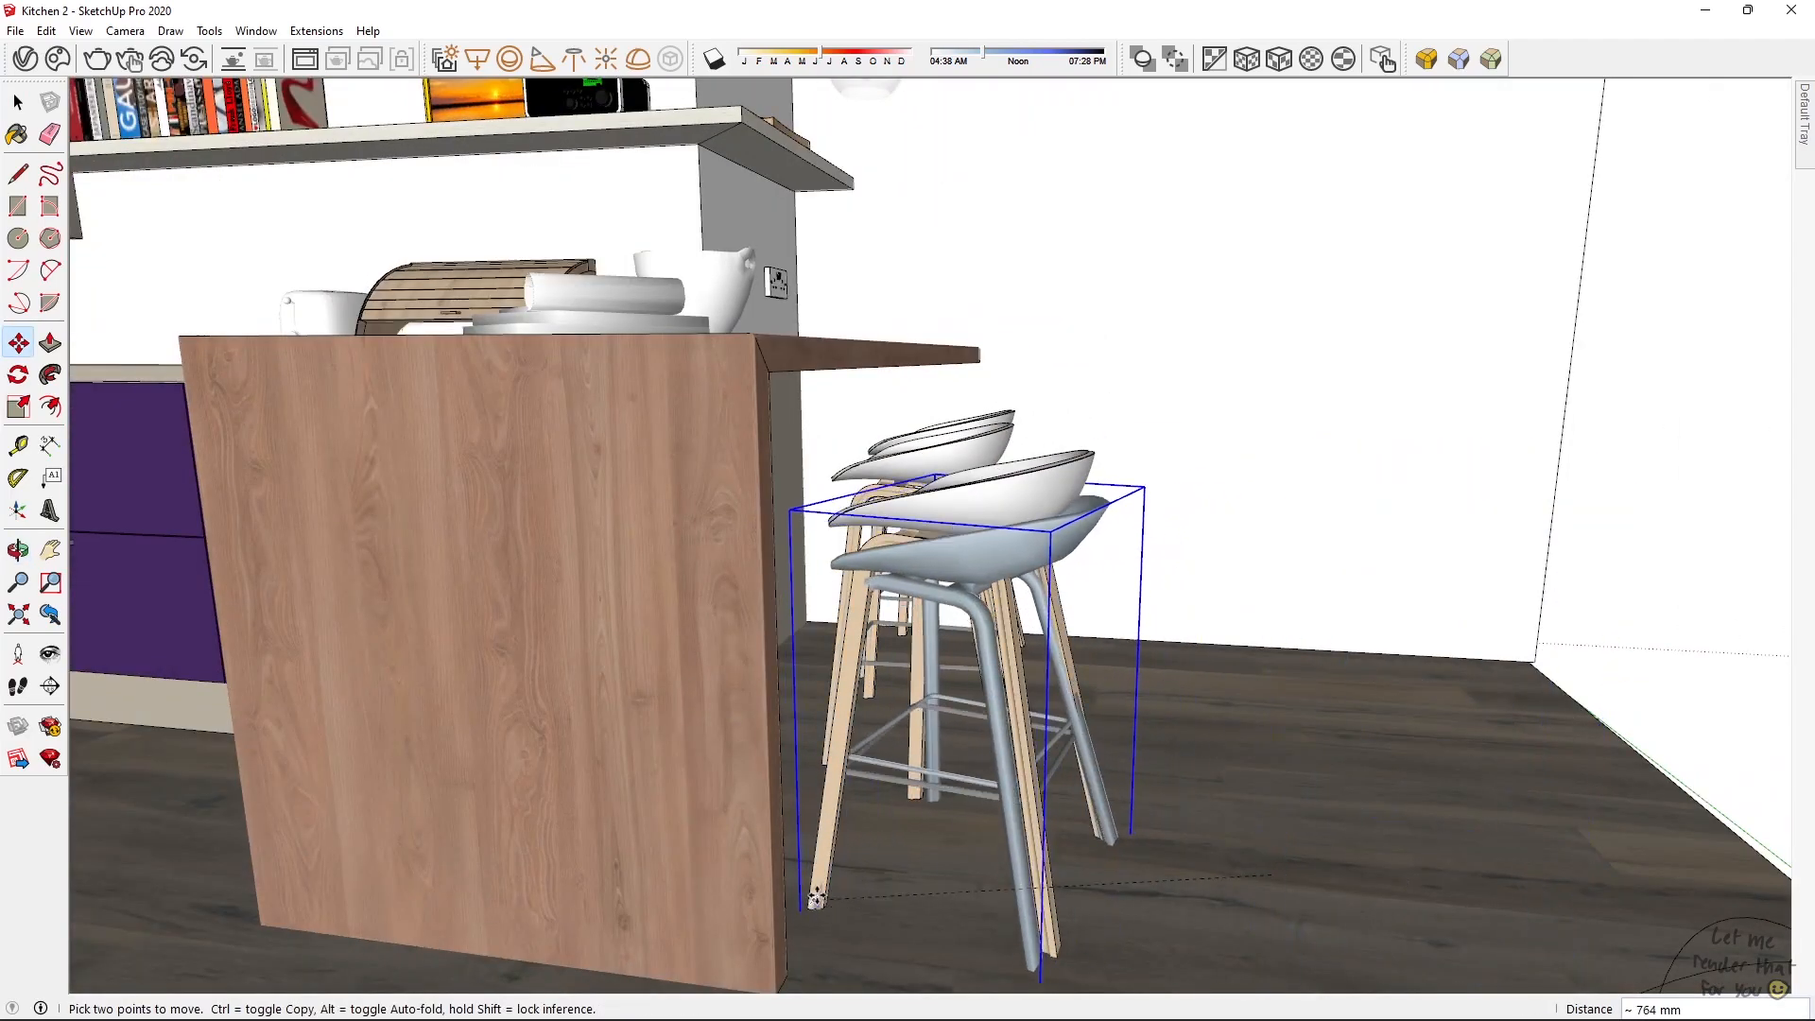
left_click(889, 496)
left_click(587, 609)
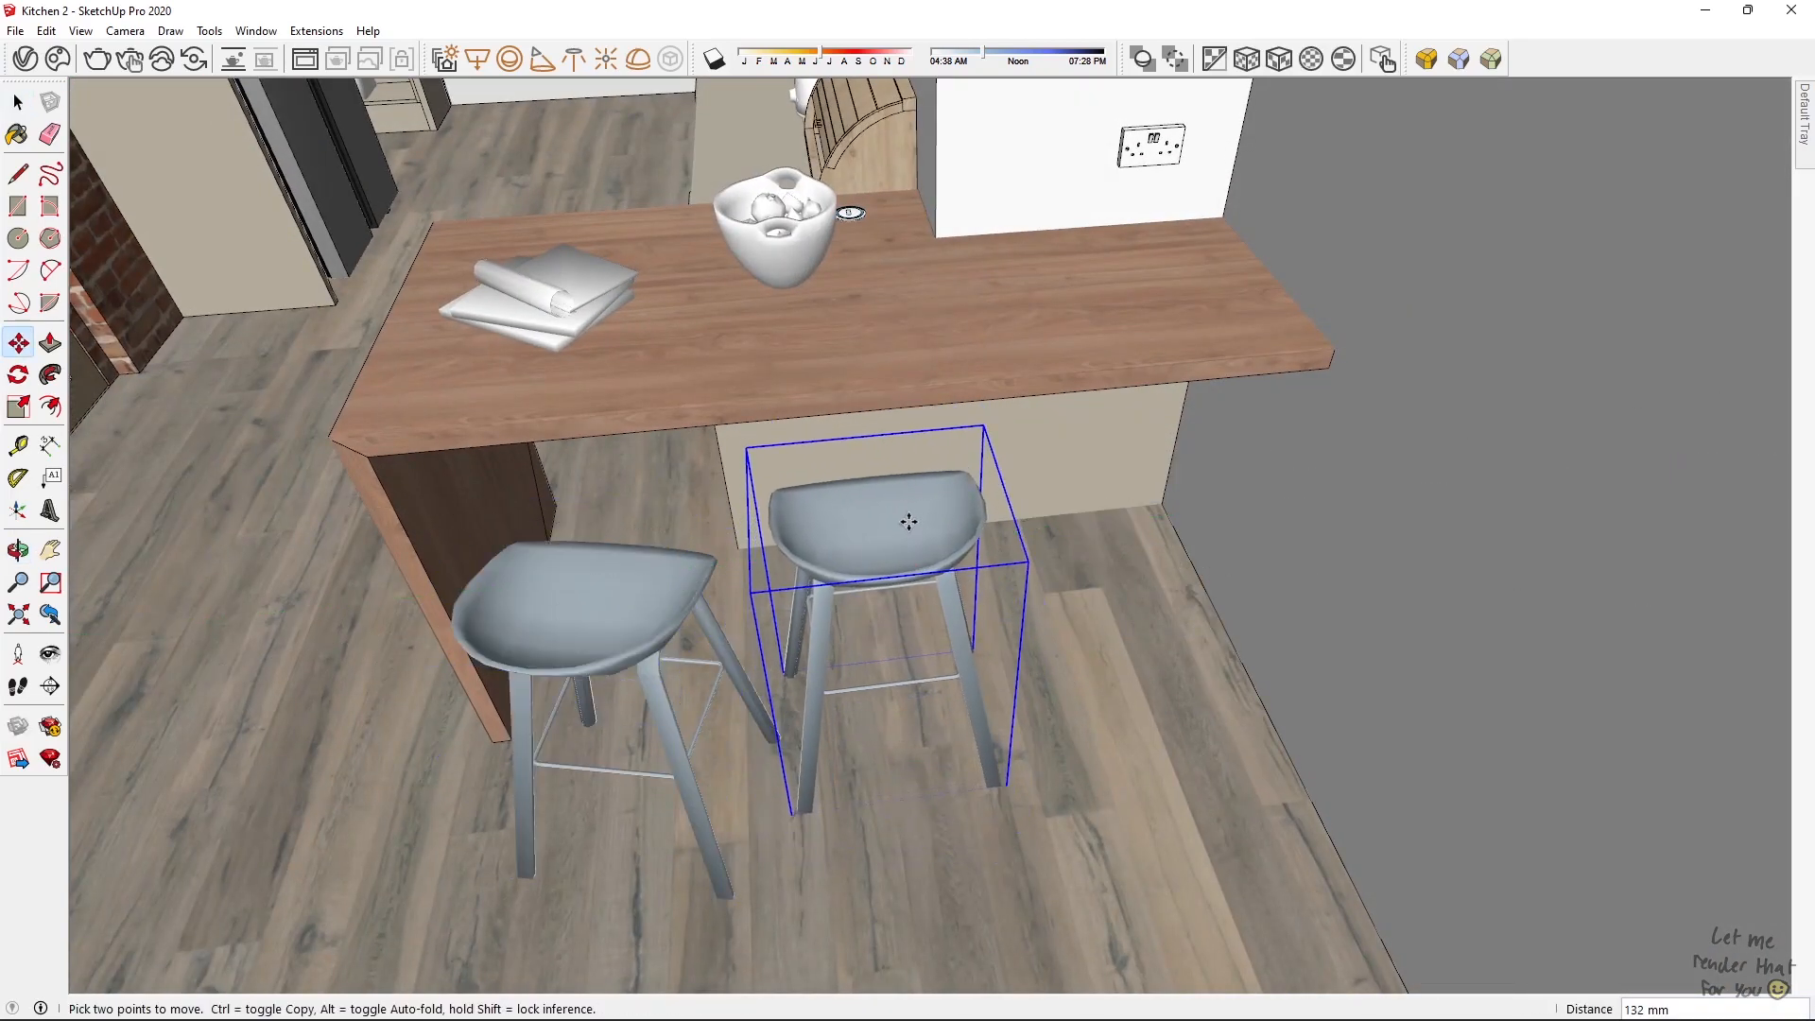
Step: Copy the new stool along the breakfast bar to form a row of three
key("ctrl")
left_click(1104, 519)
scroll(1115, 520, "up", 4)
left_click(1193, 518)
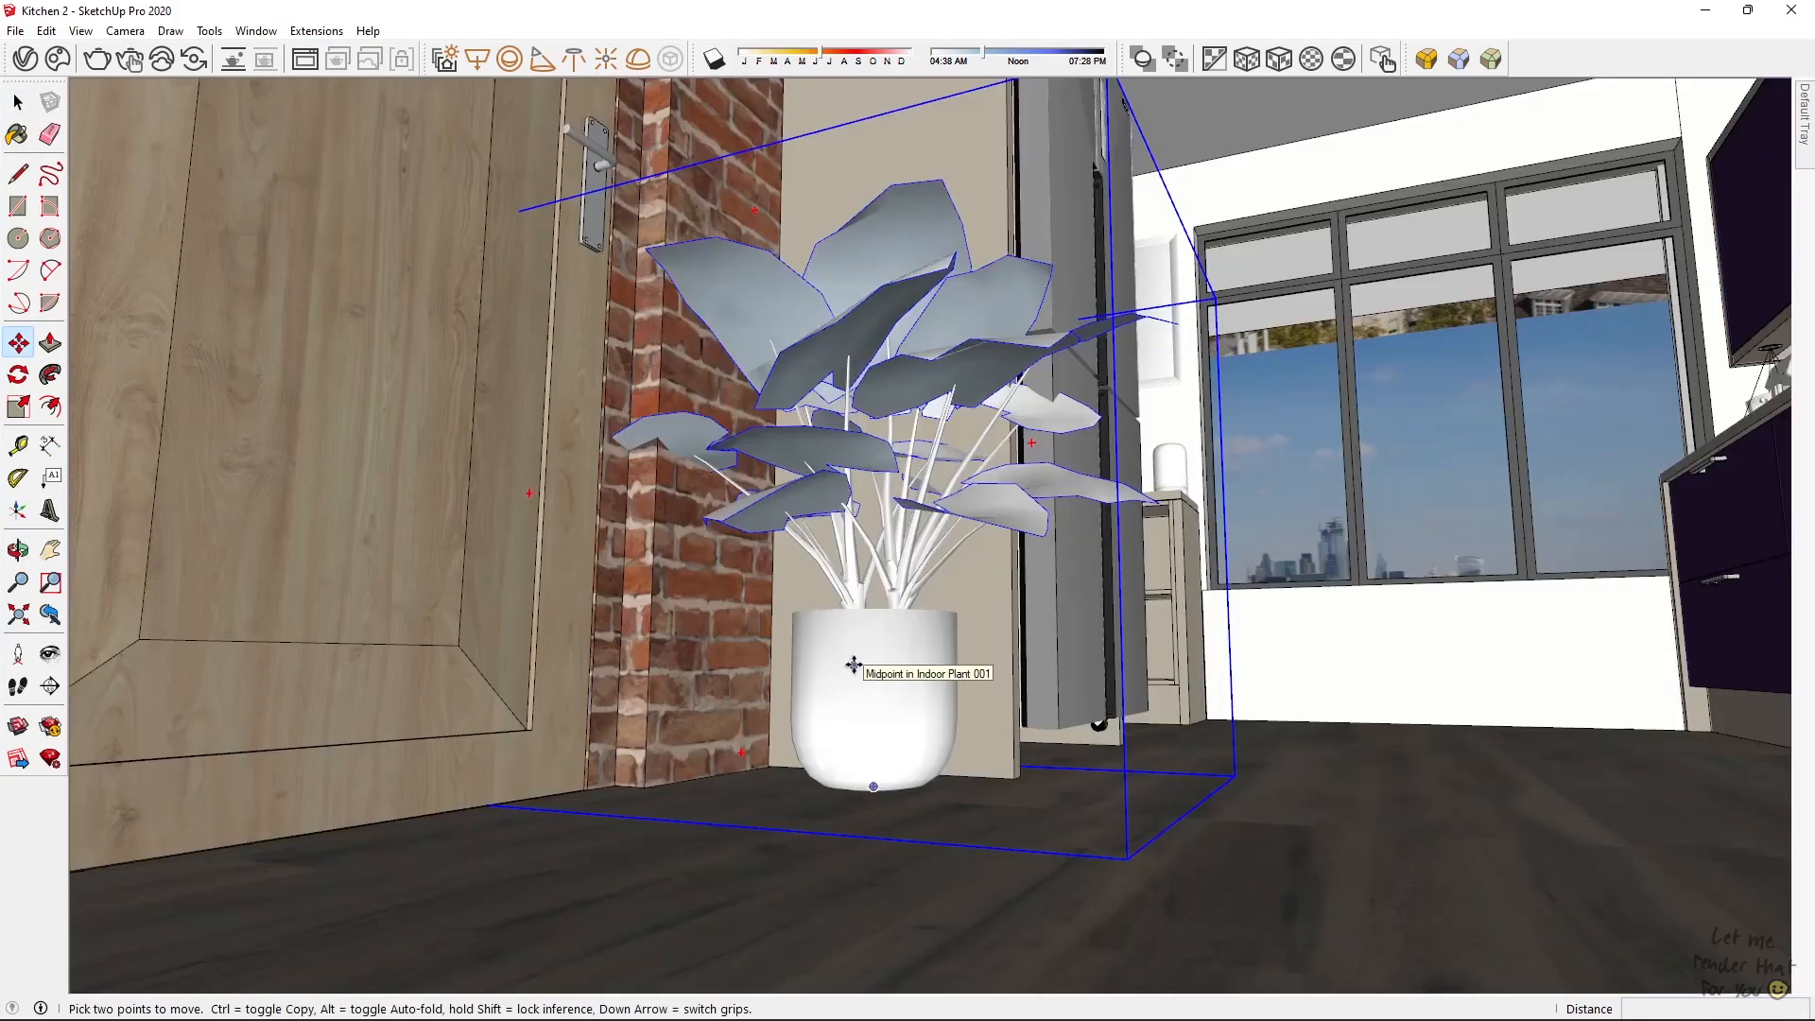
Step: Move Indoor Plant 001 into the corner between the brick wall and the fridge housing
middle_click_drag(854, 665, 662, 850)
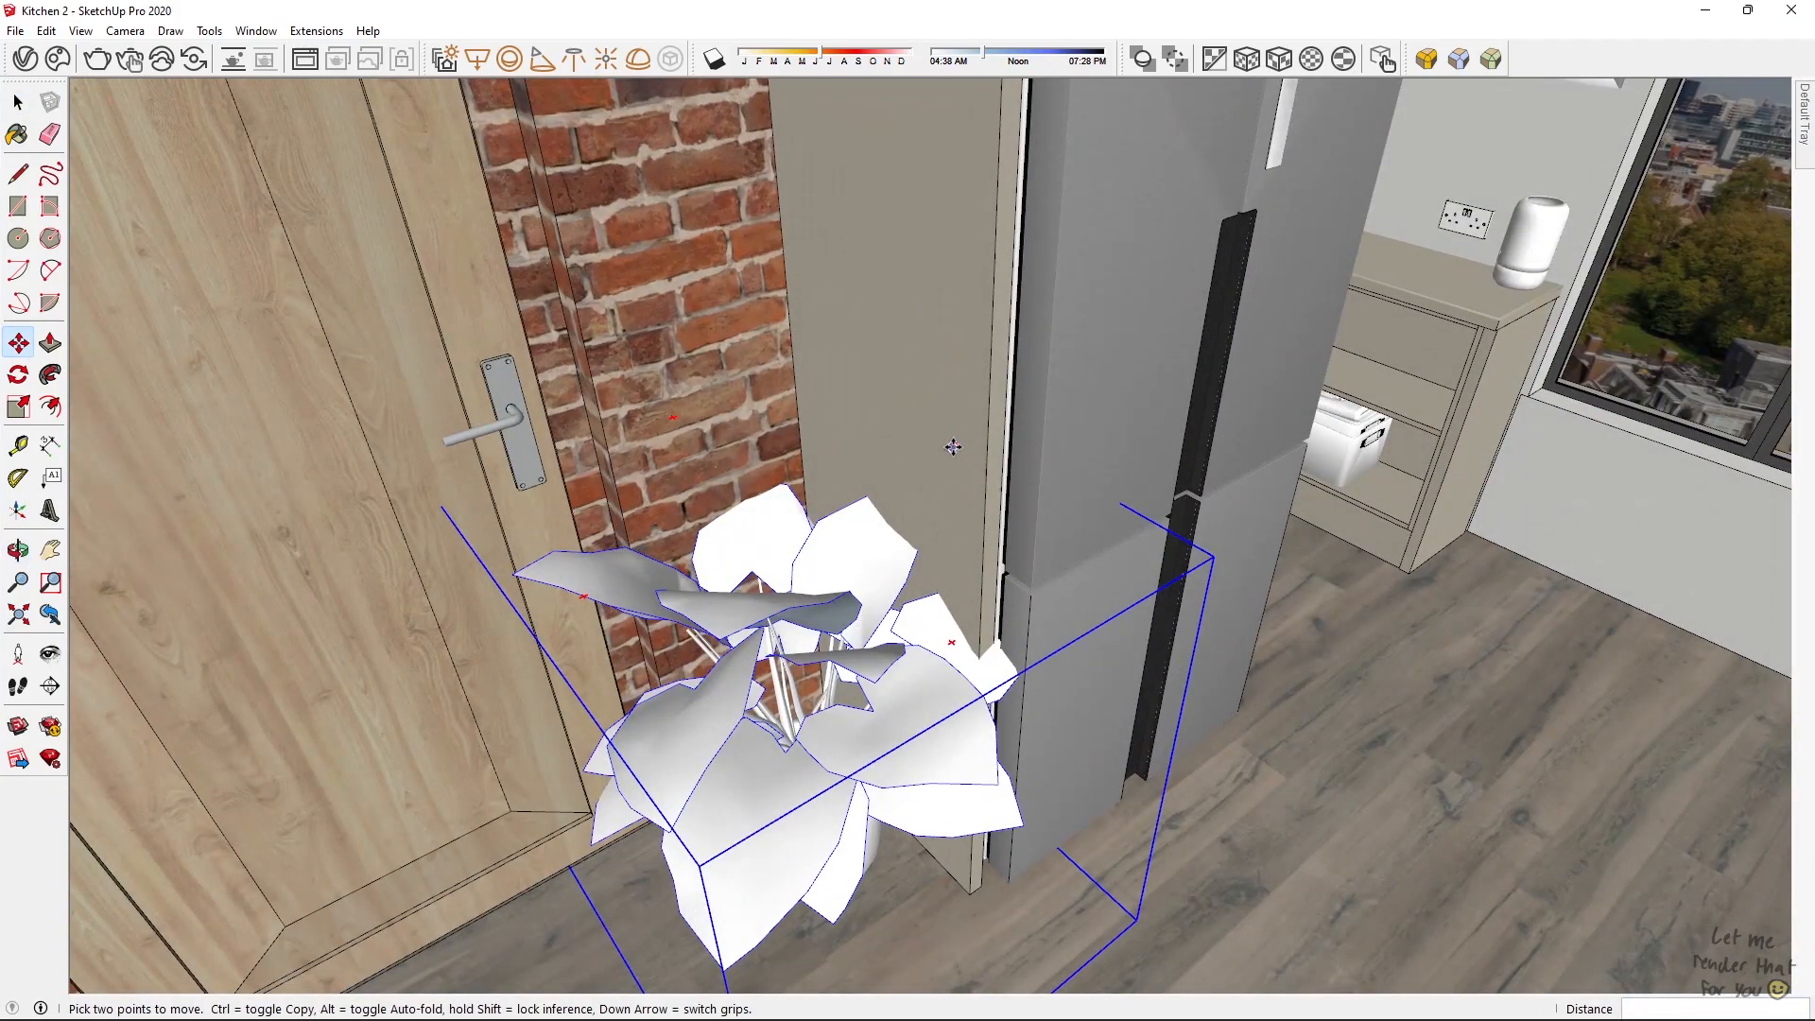
left_click(952, 641)
left_click(809, 718)
middle_click_drag(809, 719, 1066, 378)
key("space")
scroll(980, 539, "down", 3)
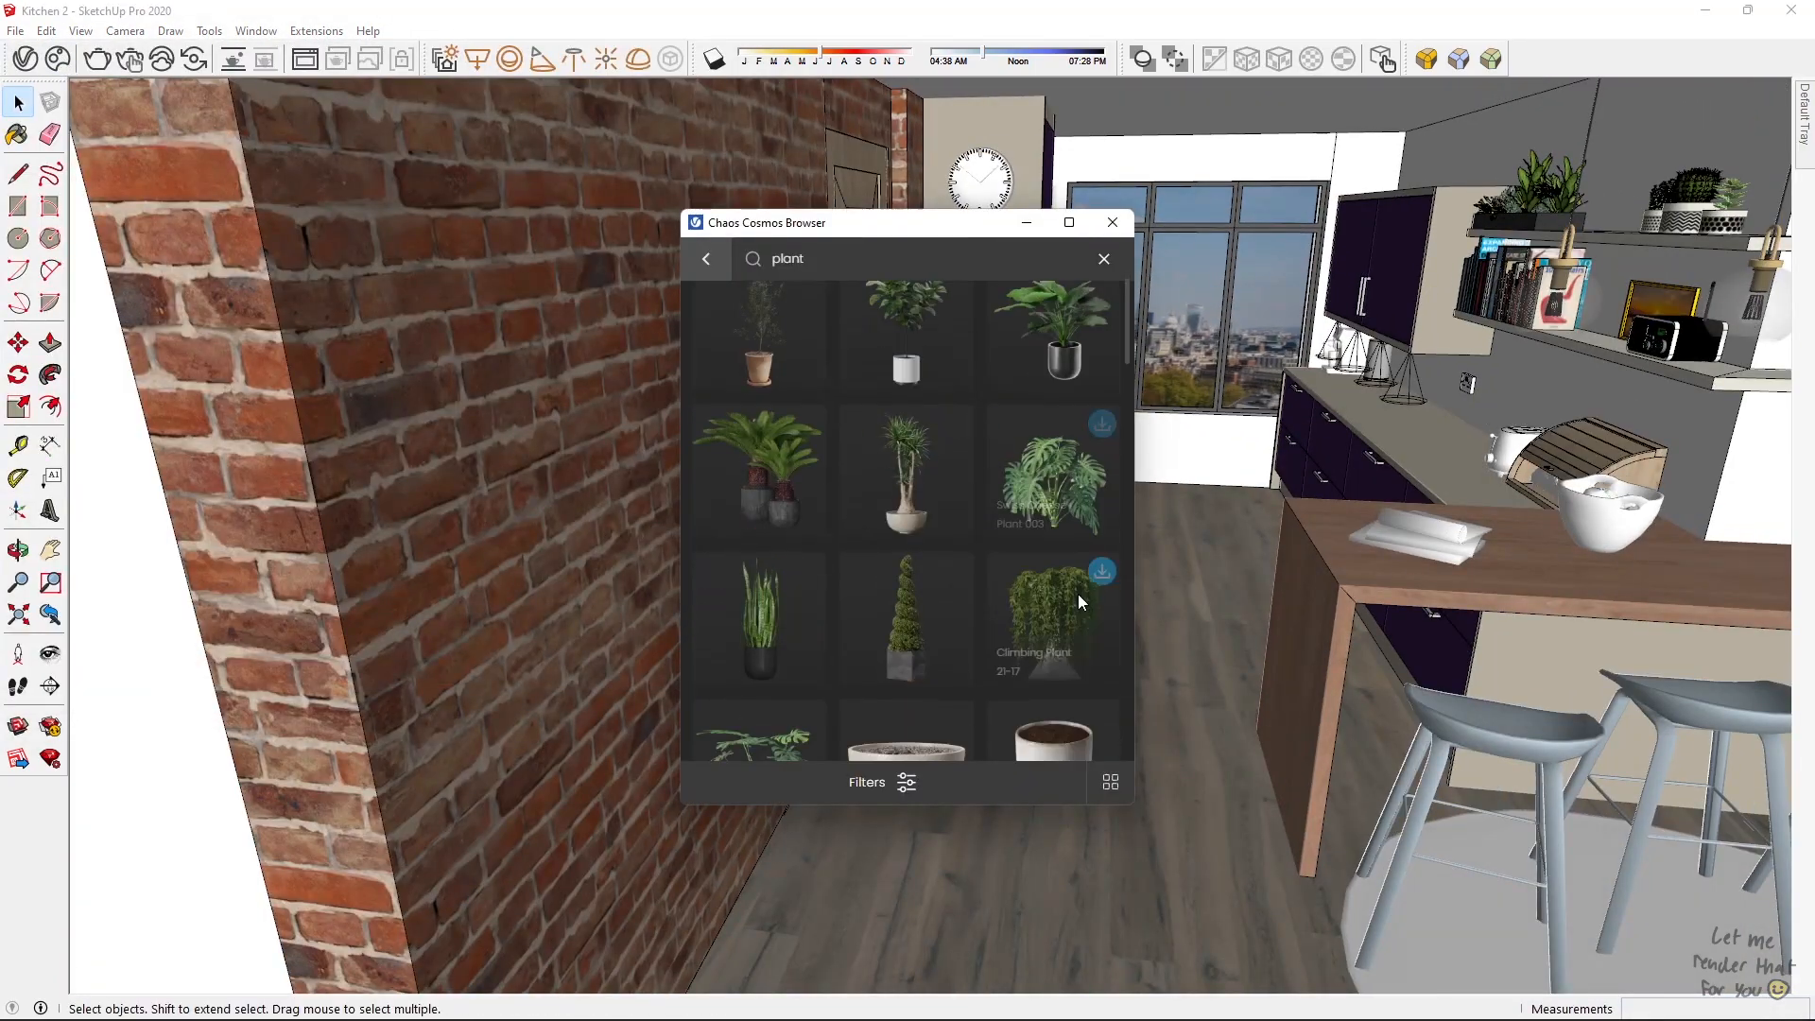
Step: Choose a taller potted plant from the Chaos Cosmos "plant" results and position it between the brick wall and the fridge housing
scroll(980, 407, "down", 3)
scroll(979, 408, "down", 10)
scroll(1068, 553, "up", 3)
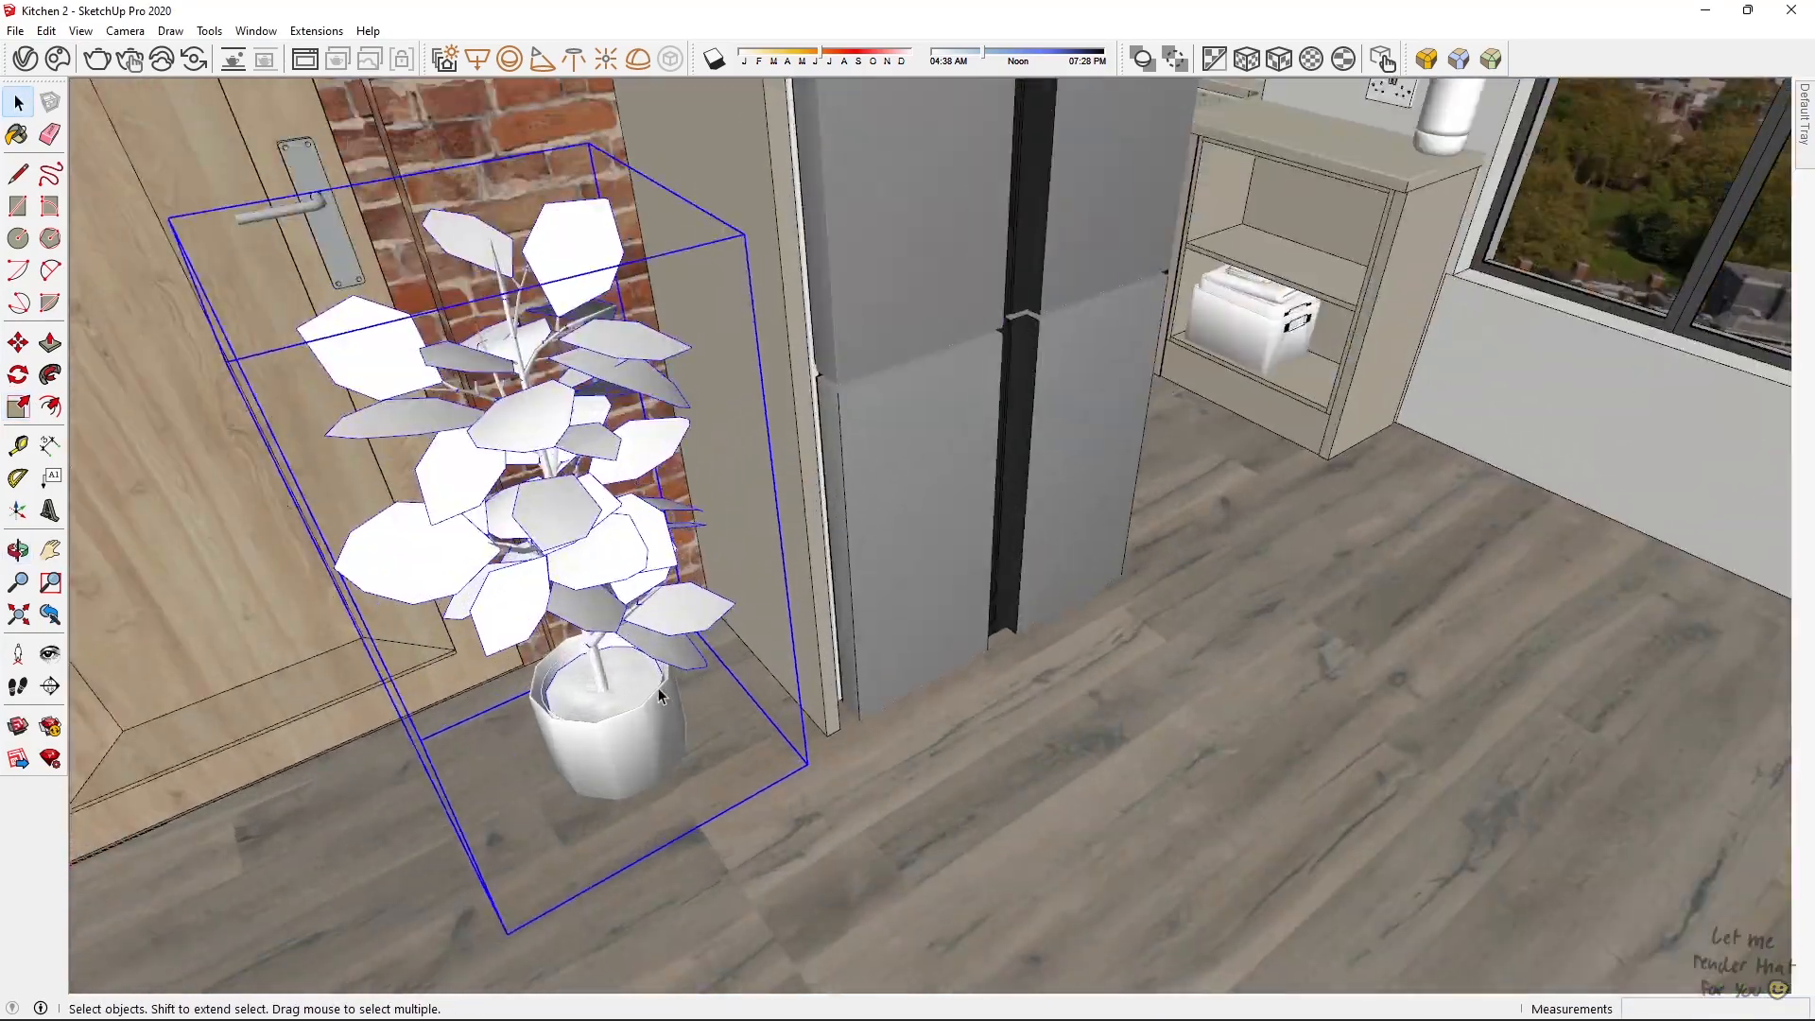
key("m")
left_click(643, 720)
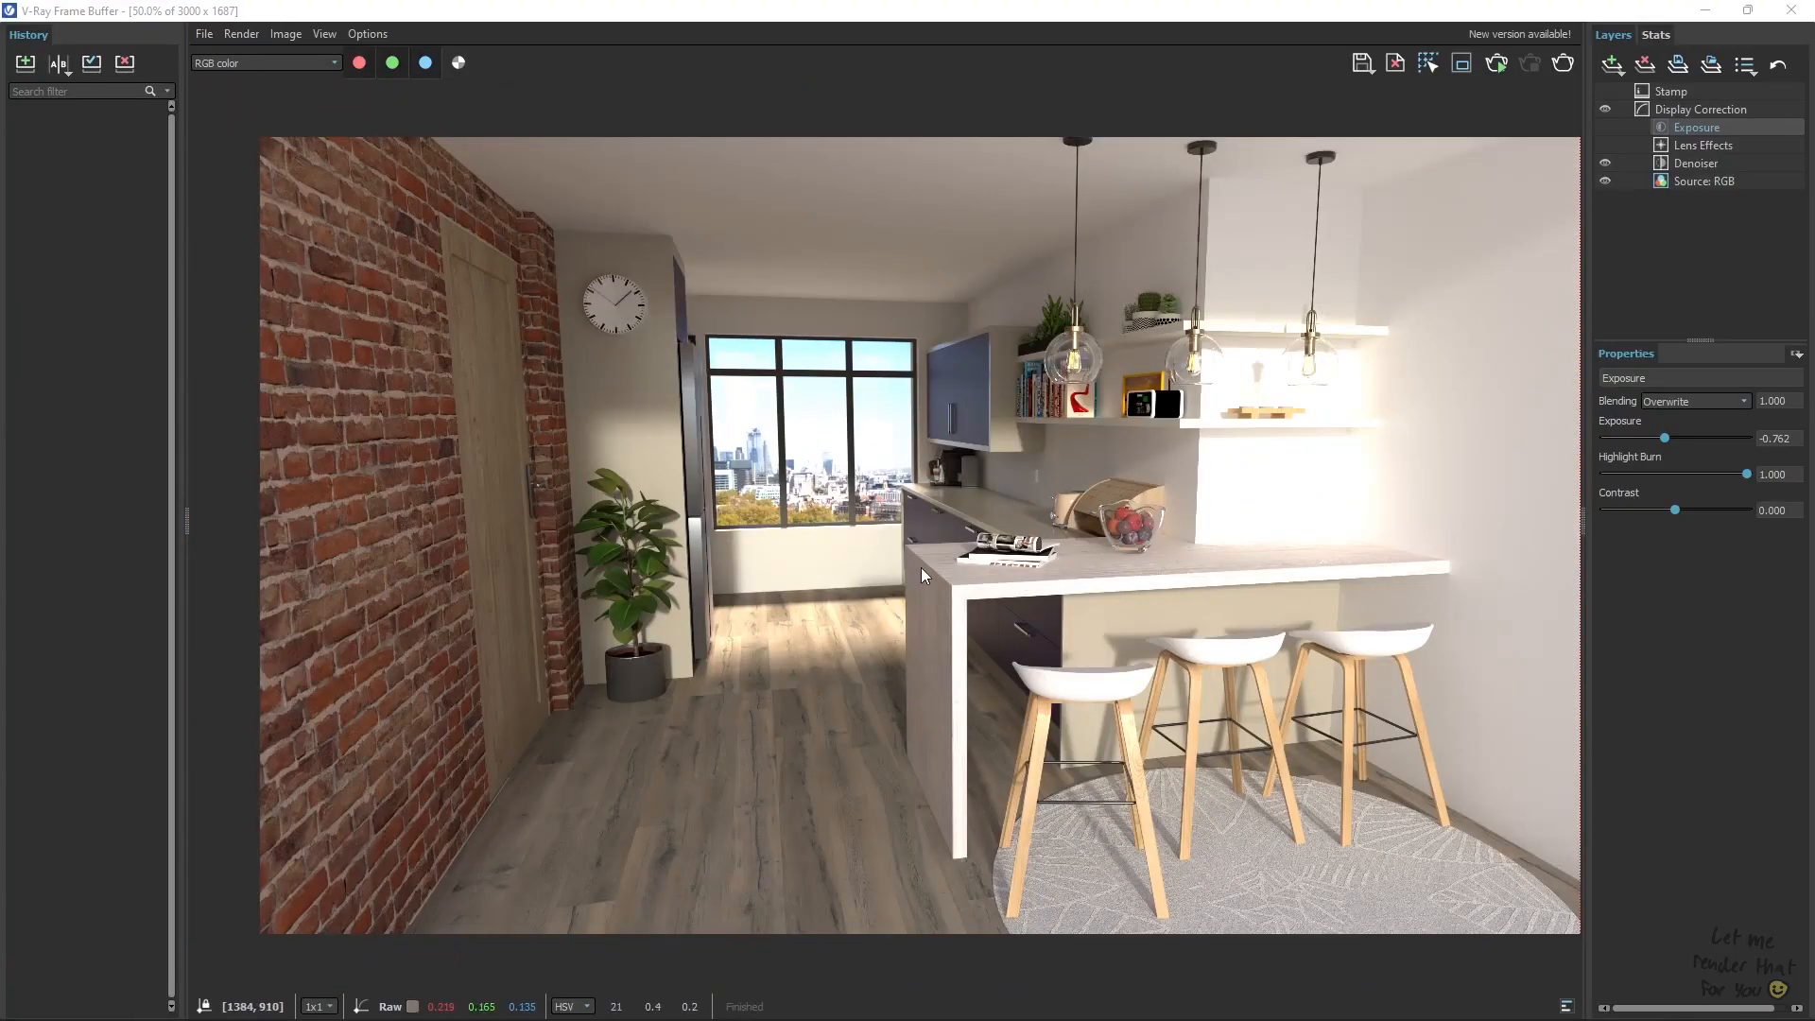
Step: Examine the stools, rug and breakfast bar up close in the finished render
scroll(1144, 418, "up", 2)
scroll(1143, 417, "down", 2)
scroll(754, 620, "up", 1)
scroll(754, 620, "down", 1)
scroll(1332, 820, "up", 1)
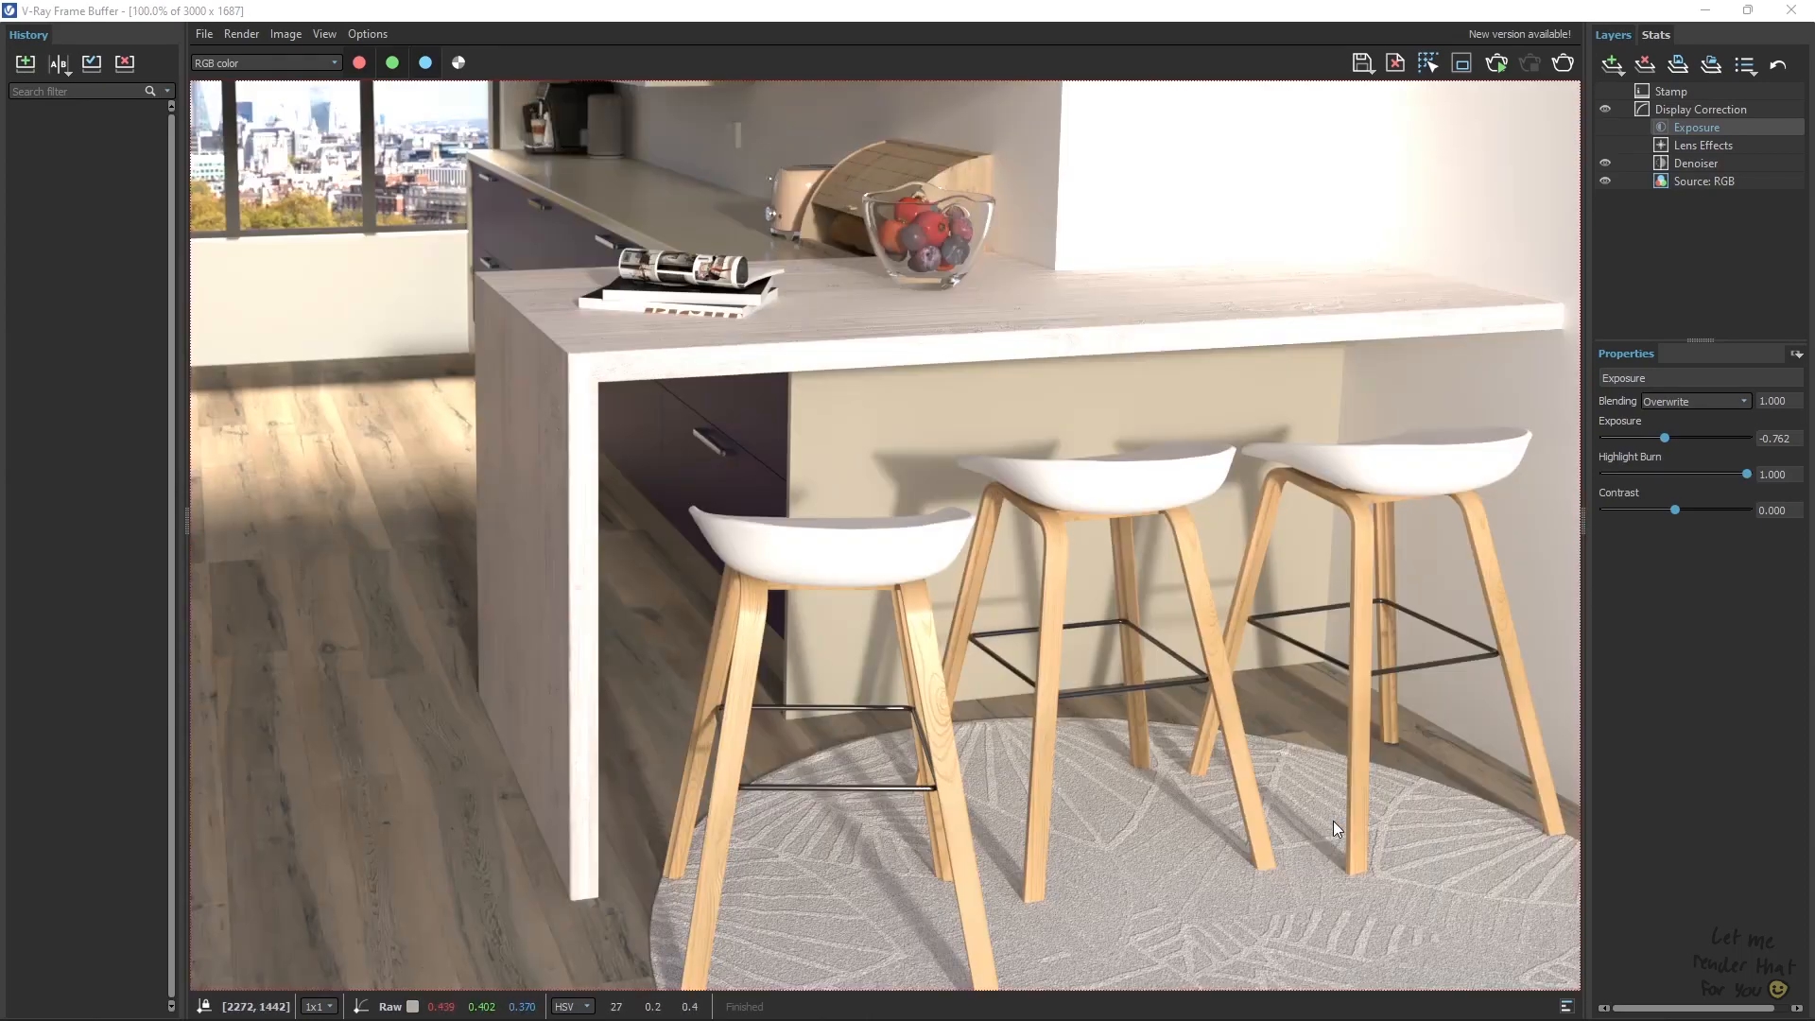
scroll(1332, 820, "down", 1)
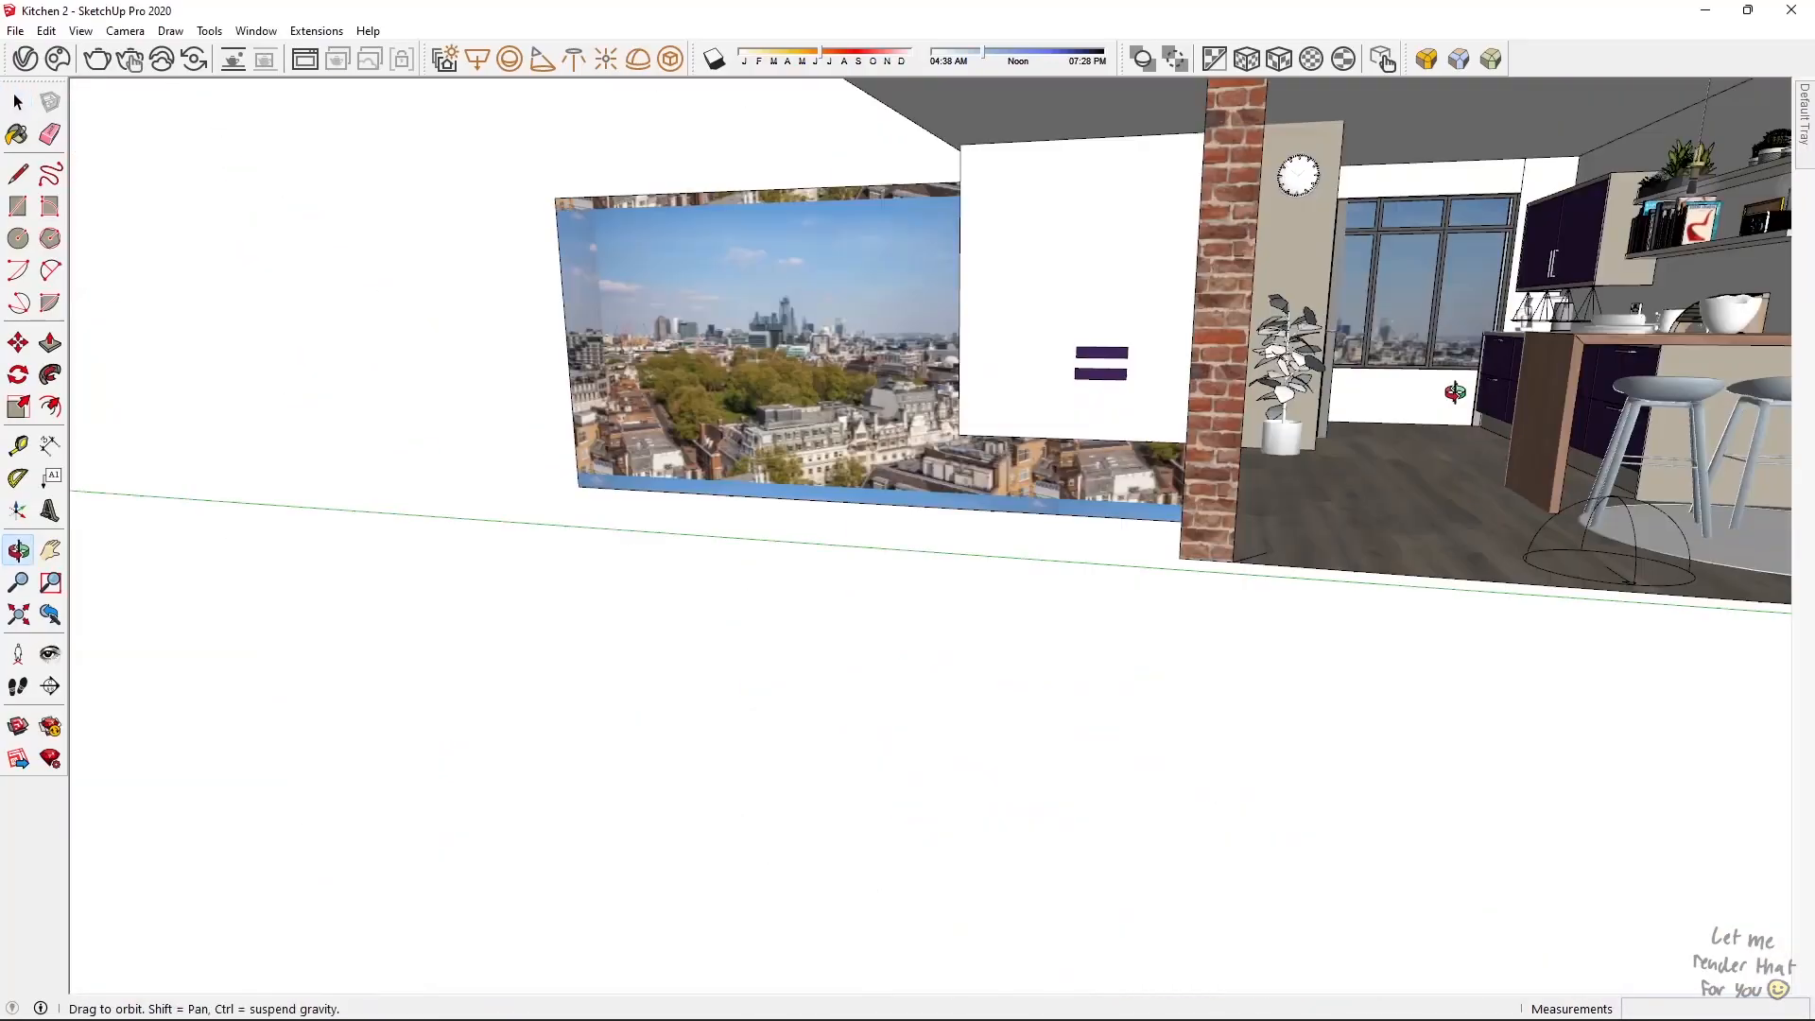
Step: Draw a rectangular floor surface for the space behind the open wooden door and select it
scroll(952, 393, "up", 5)
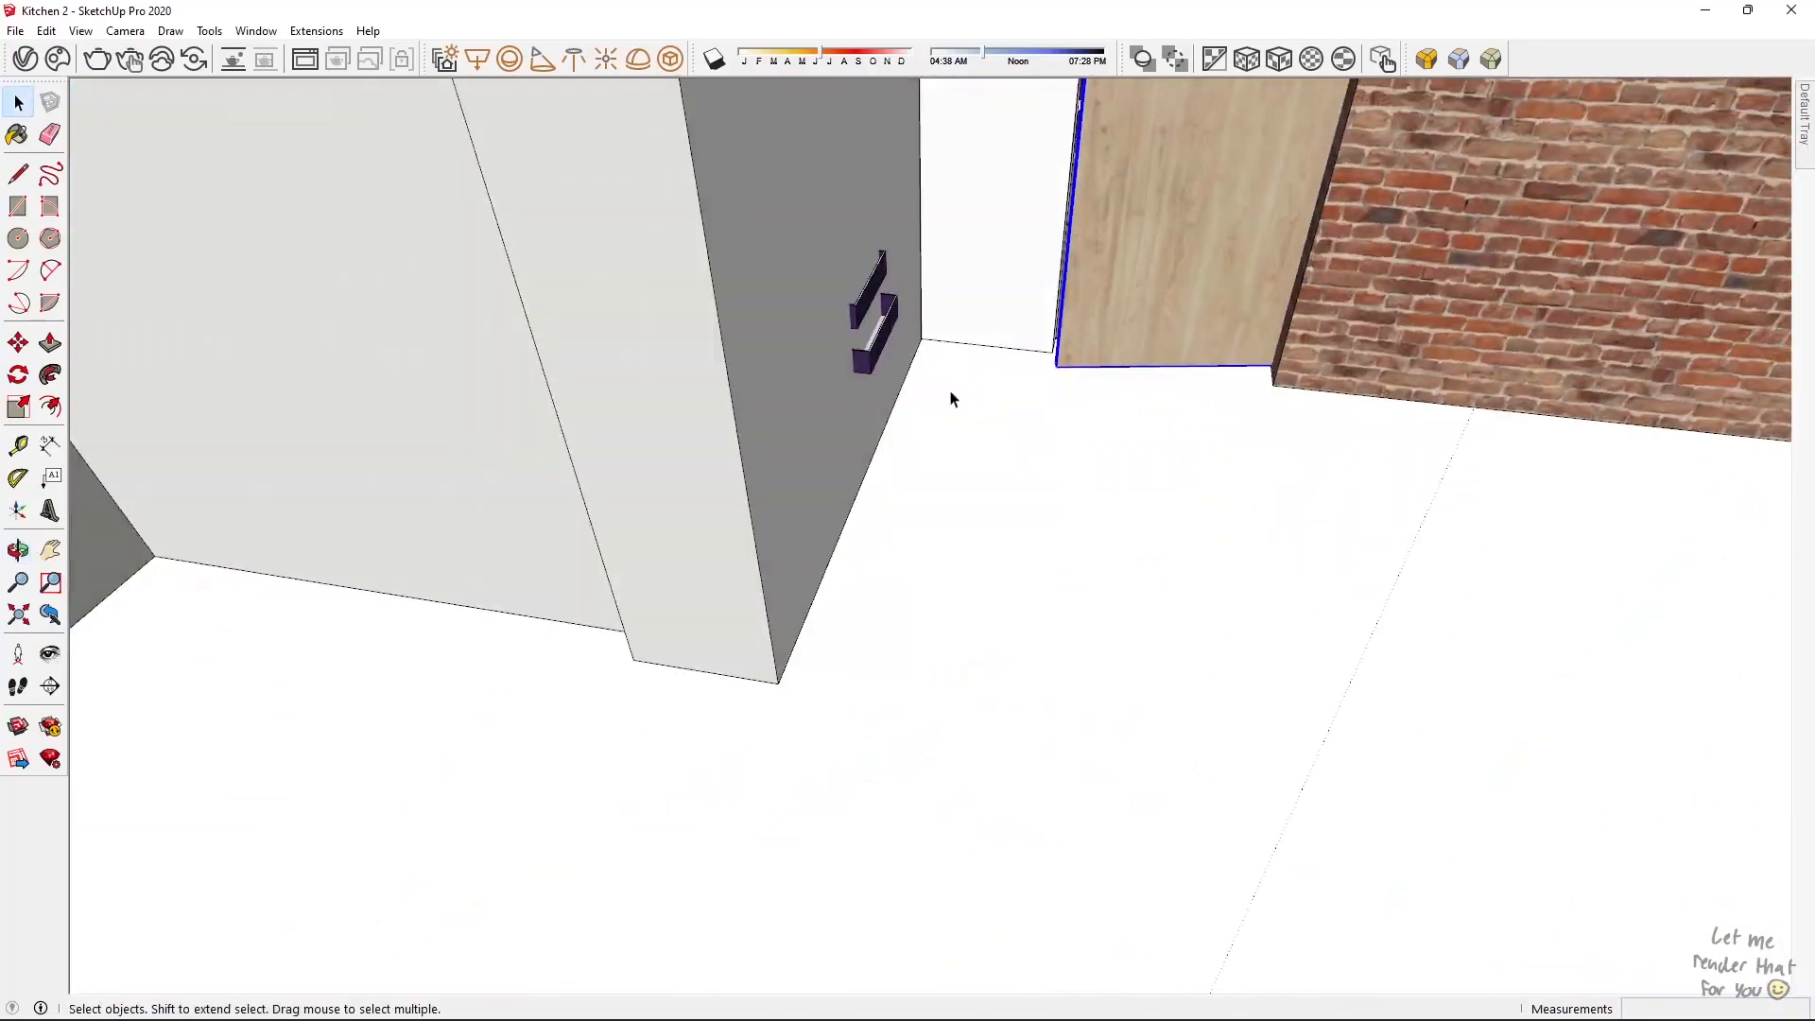
key("r")
scroll(952, 393, "down", 5)
left_click(912, 350)
left_click(1461, 610)
key("space")
double_click(1309, 534)
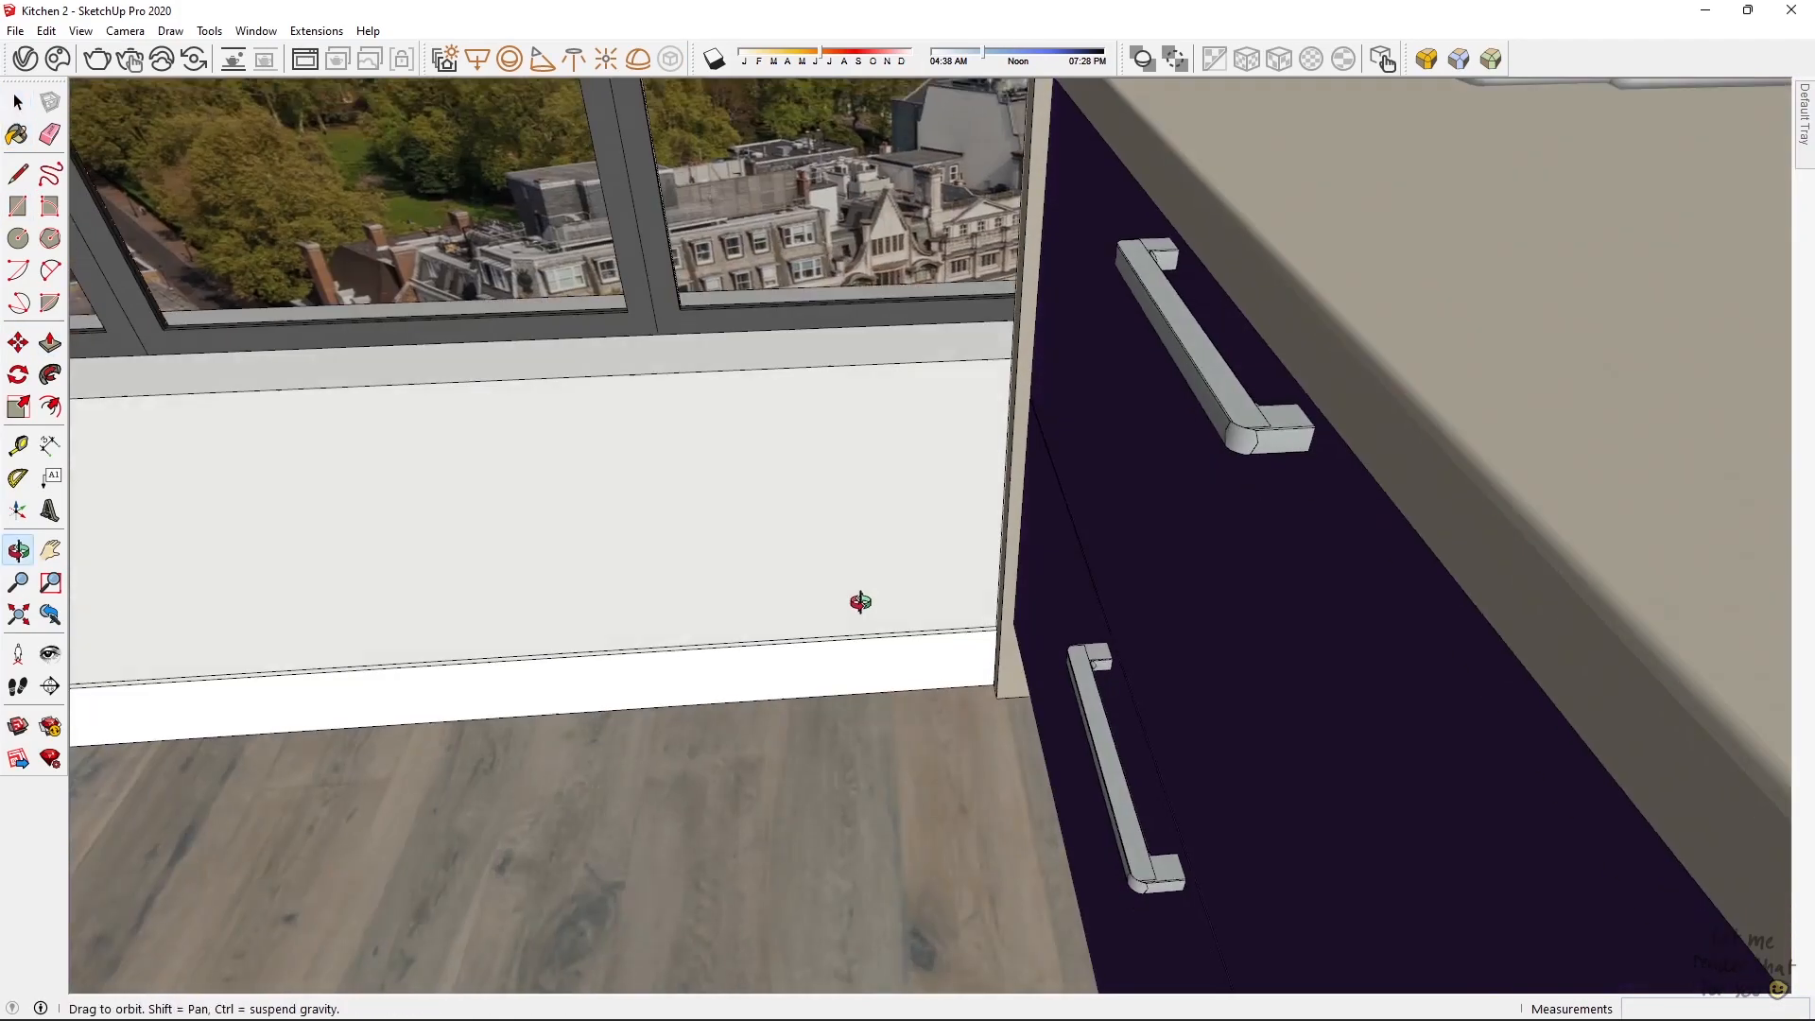
Step: Open the V-Ray Asset Editor, render the breakfast-bar view again and examine the plant pot in it
key("space")
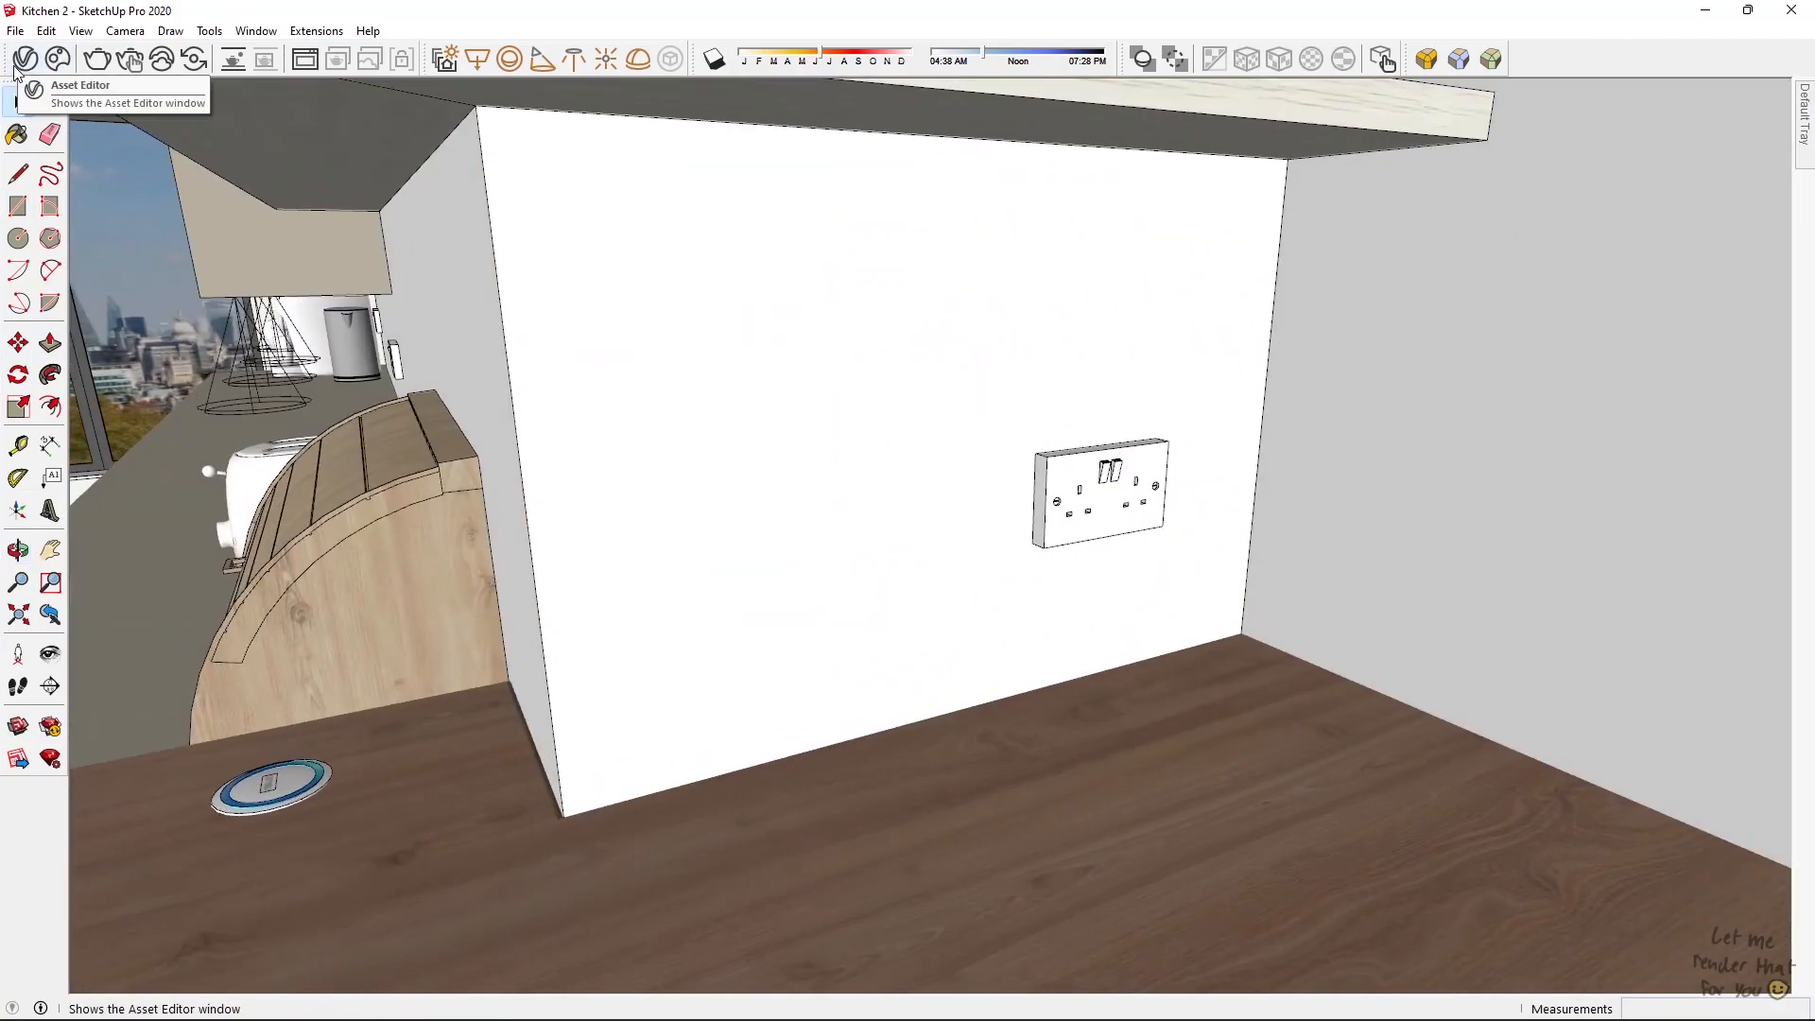
left_click(25, 59)
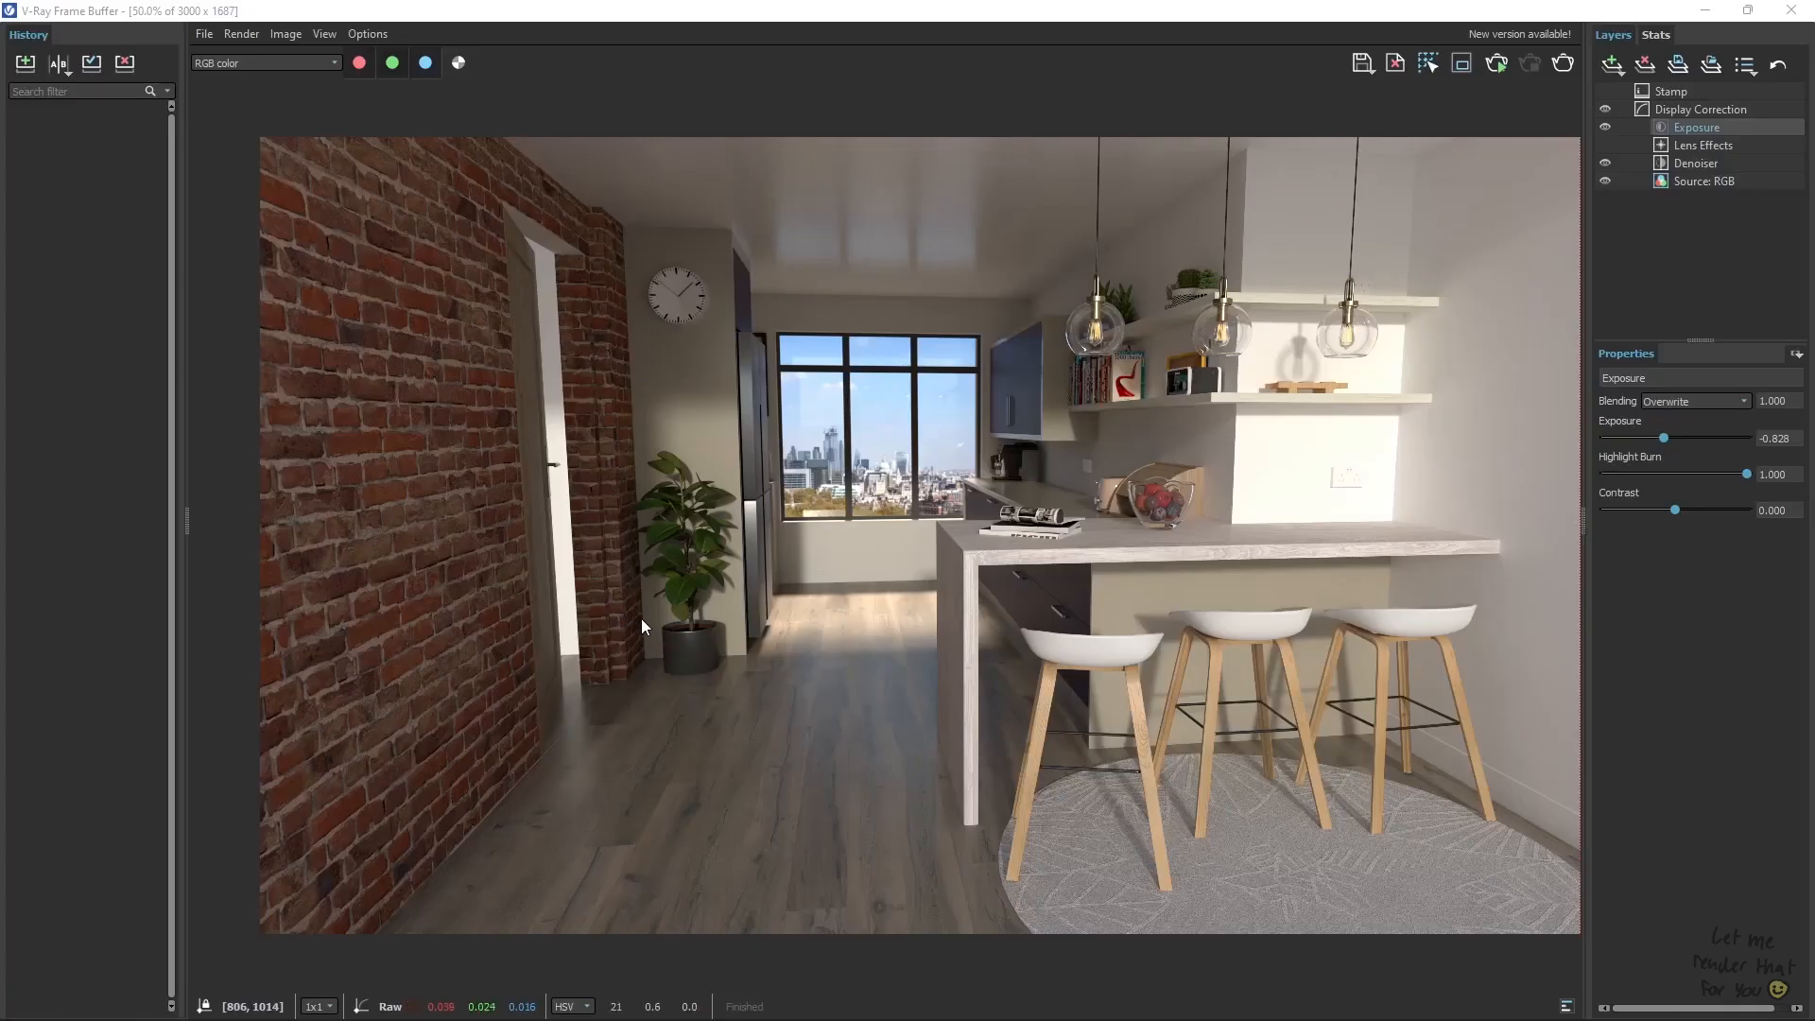
scroll(641, 618, "up", 5)
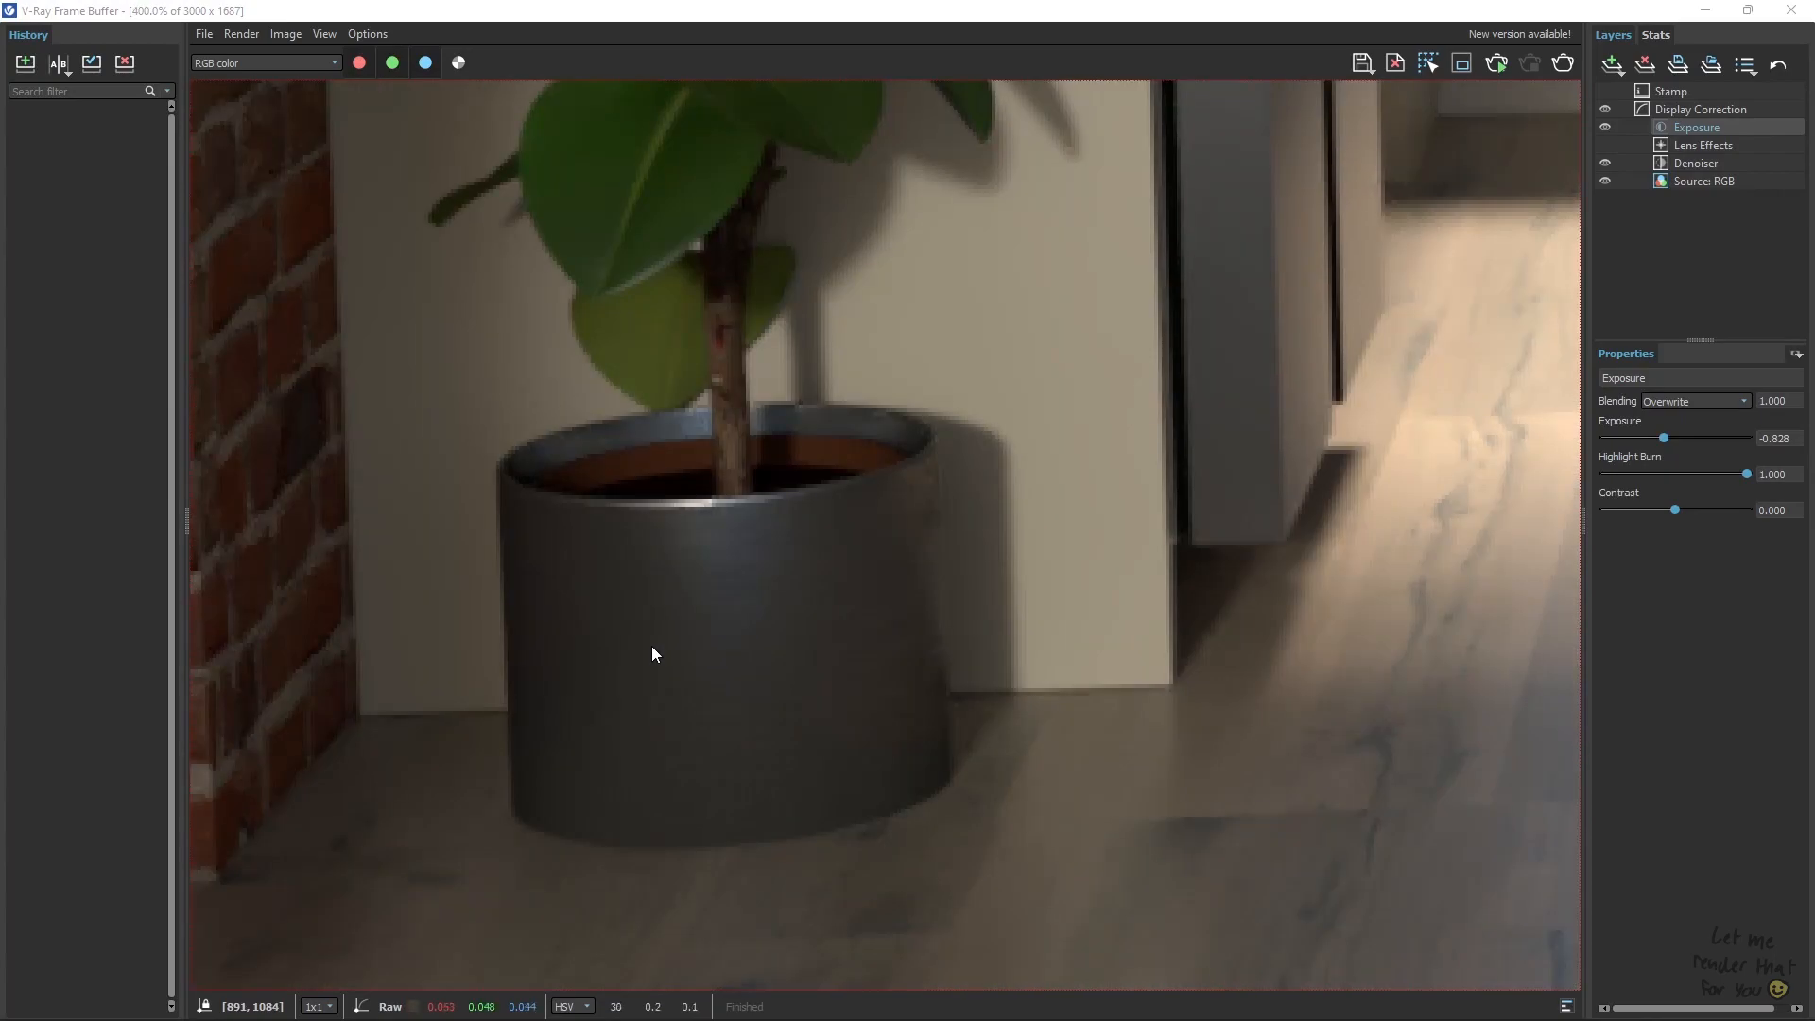